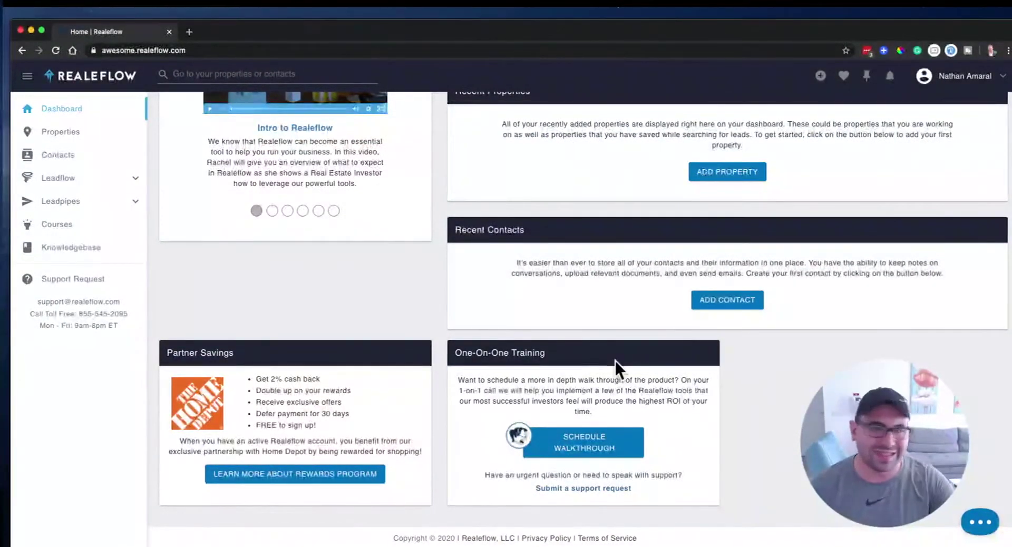
# Step: Look over the dashboard, including the One-On-One Training and Partner Savings sections
pyautogui.scroll(3, 615, 361)
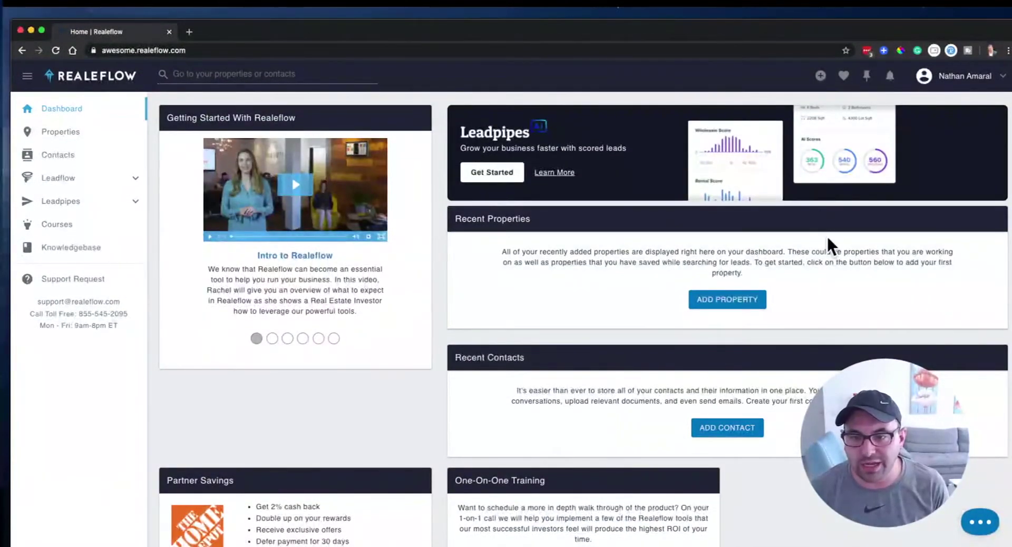
pyautogui.click(642, 355)
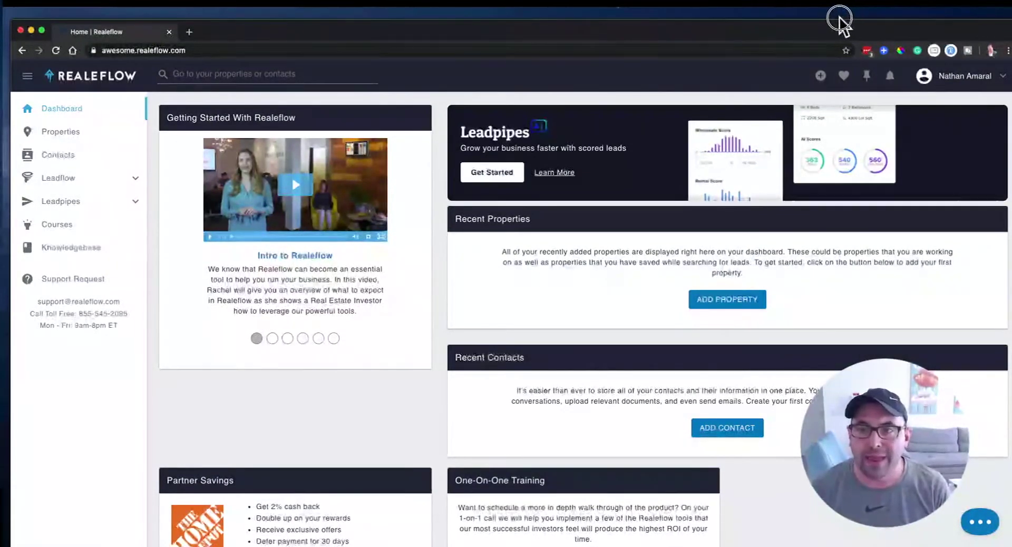
pyautogui.scroll(-3, 524, 419)
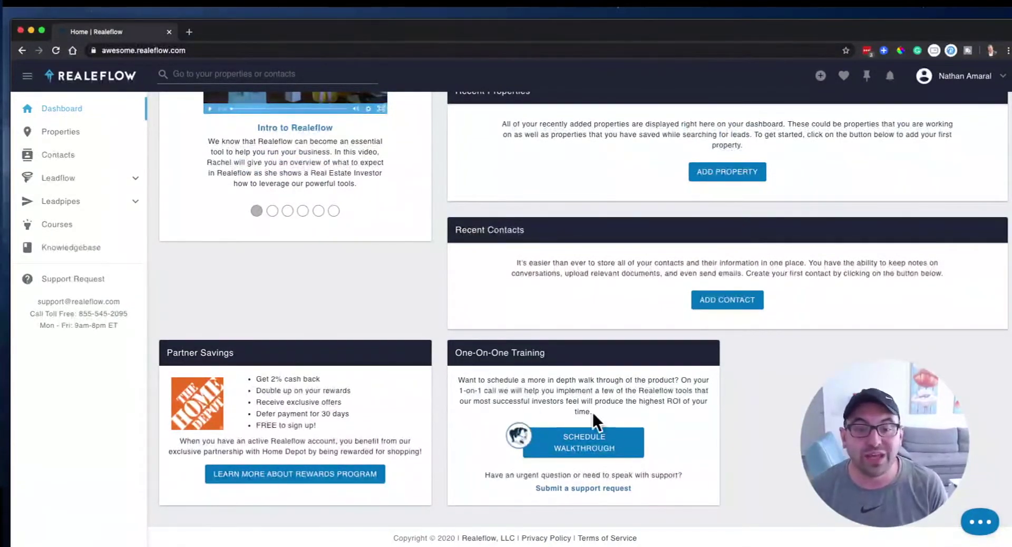
pyautogui.click(505, 362)
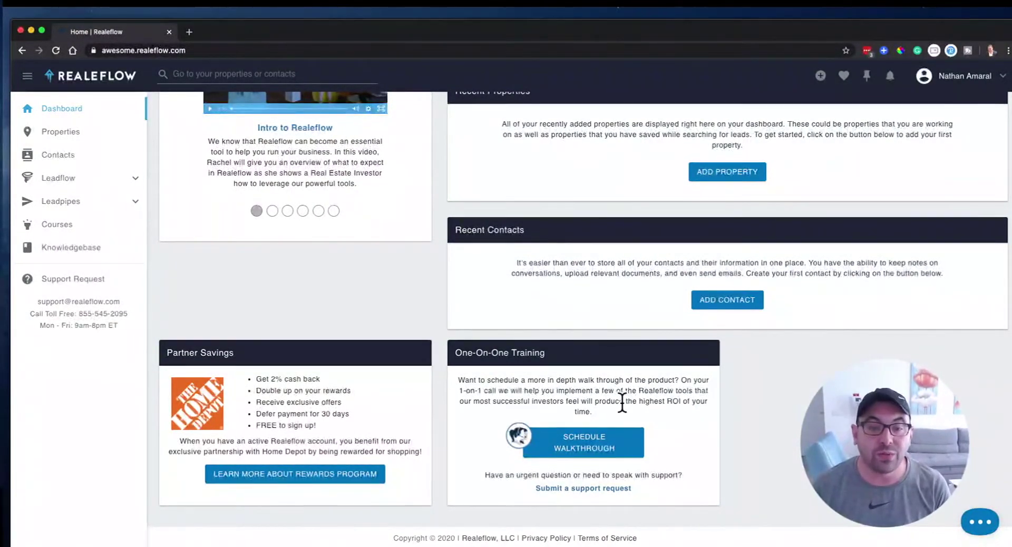
pyautogui.moveTo(624, 401); pyautogui.dragTo(445, 379)
pyautogui.click(534, 380)
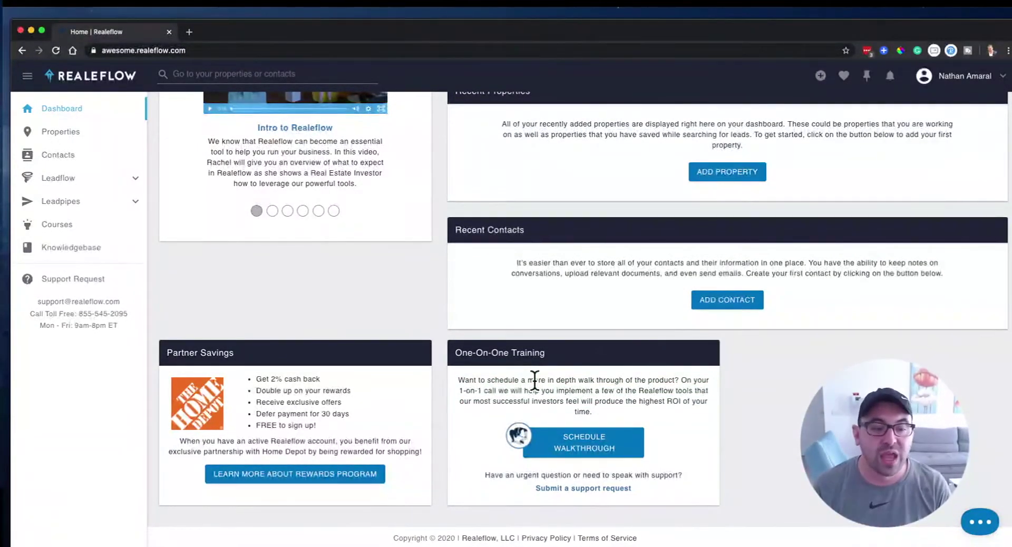
pyautogui.moveTo(242, 377); pyautogui.dragTo(333, 429)
pyautogui.click(333, 429)
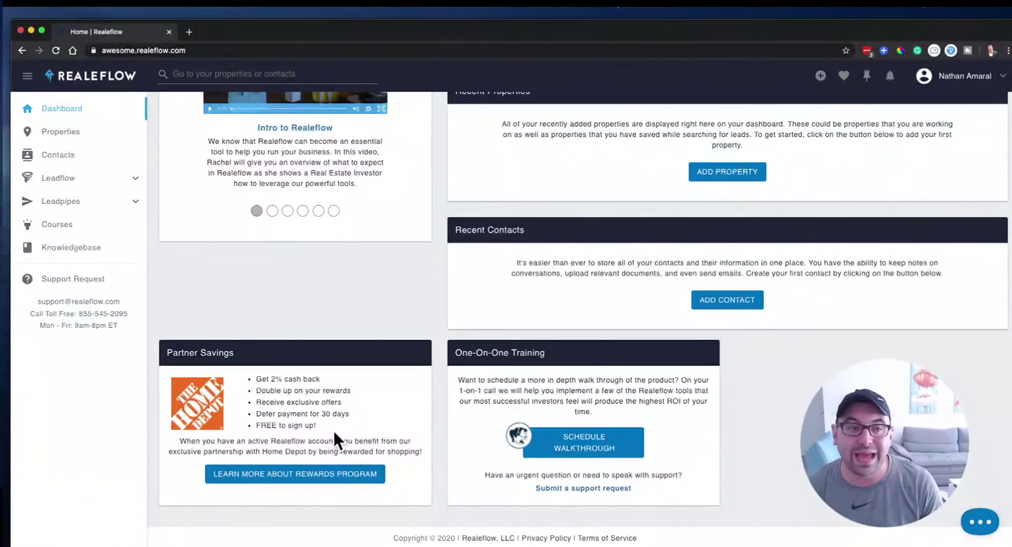
pyautogui.scroll(3, 333, 429)
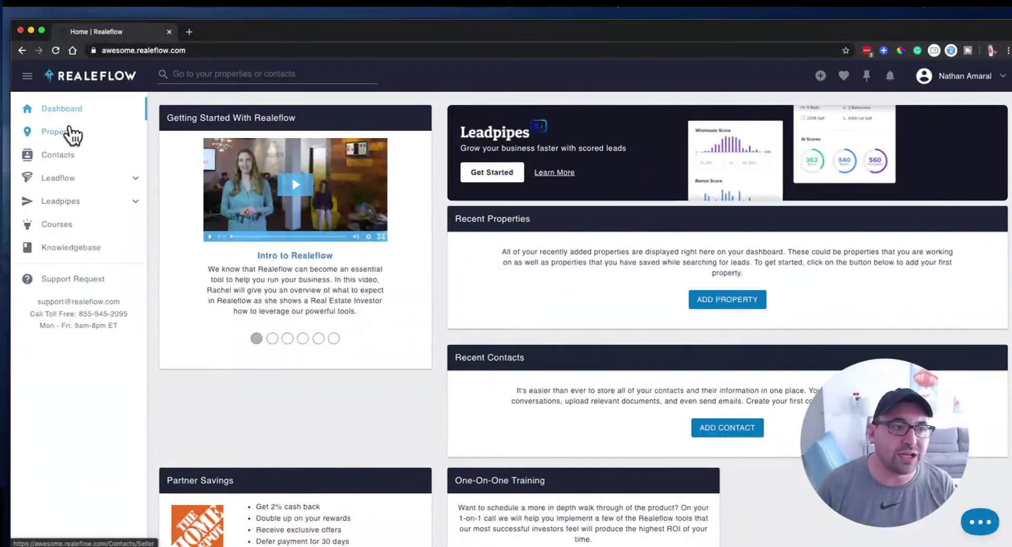
# Step: Open the Contacts list, view the contact import page, and return to the list
pyautogui.click(69, 158)
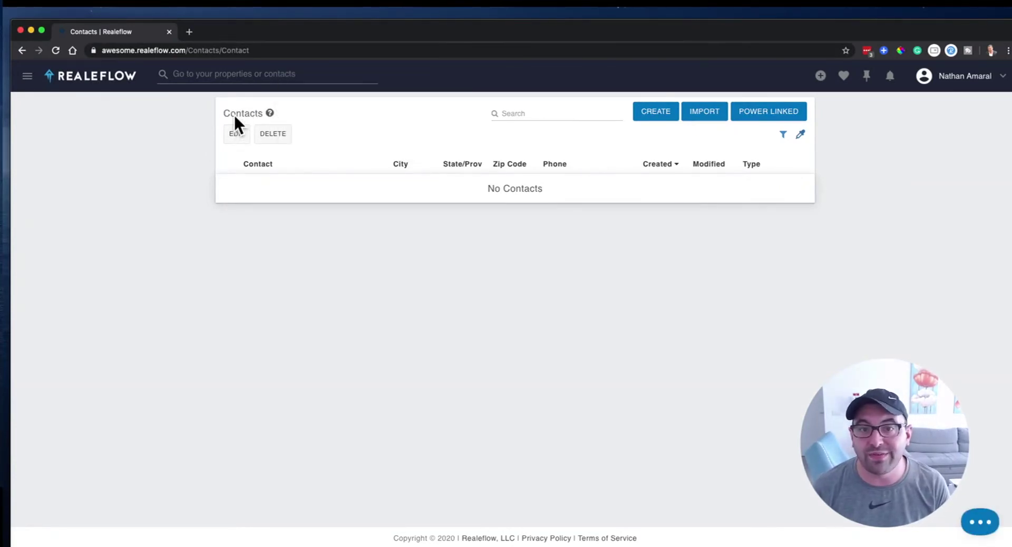
pyautogui.click(696, 115)
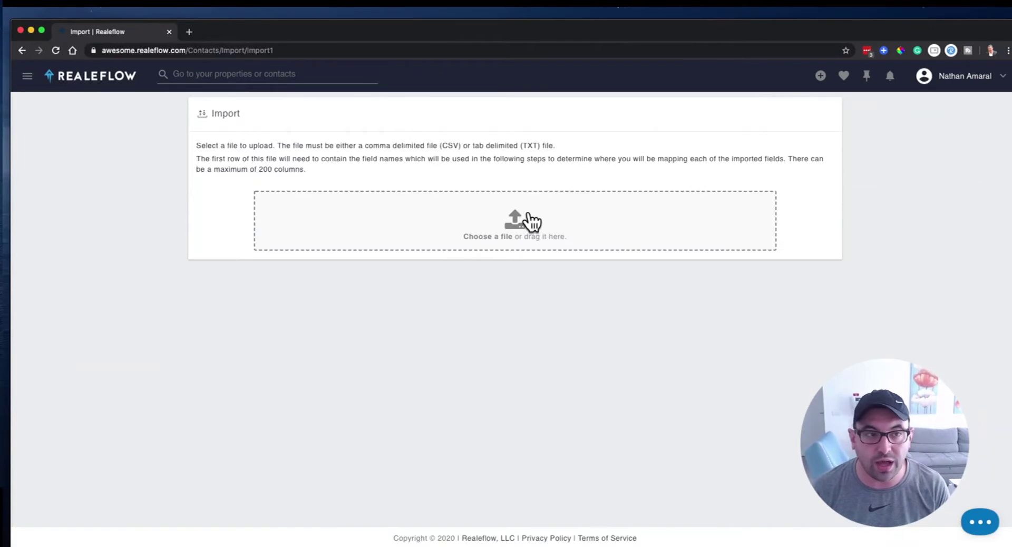
pyautogui.click(21, 51)
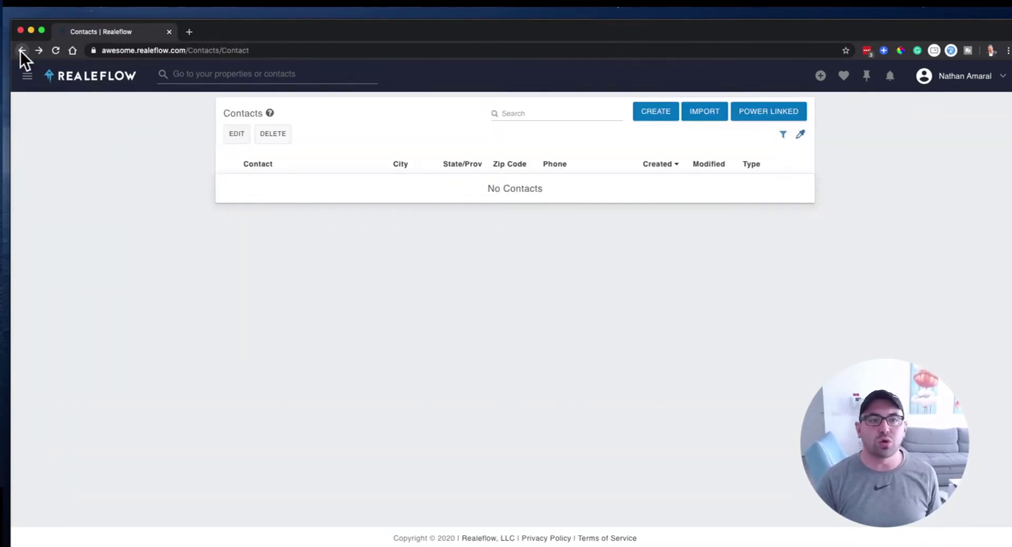
pyautogui.click(246, 30)
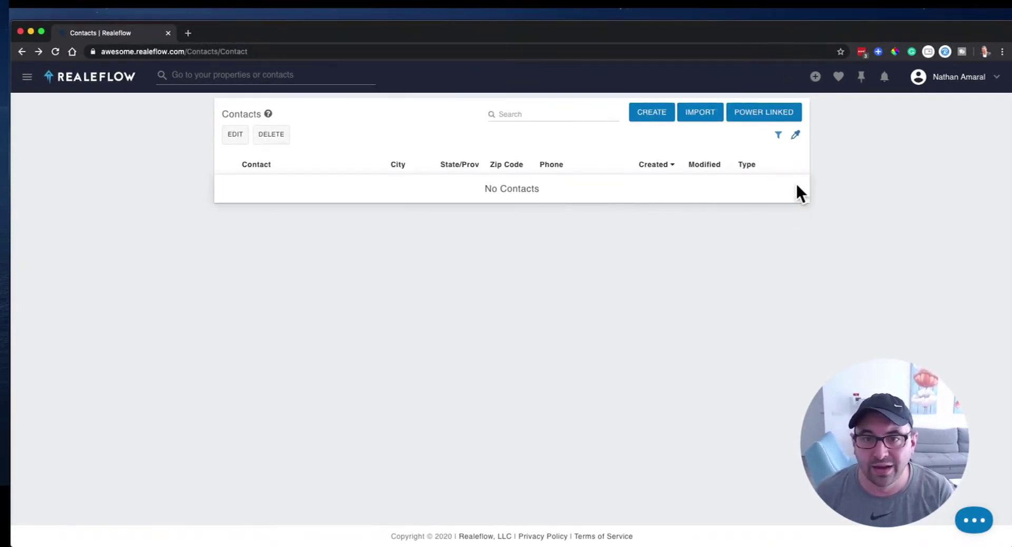
# Step: Select green and yellow in the contact list's color options
pyautogui.click(794, 141)
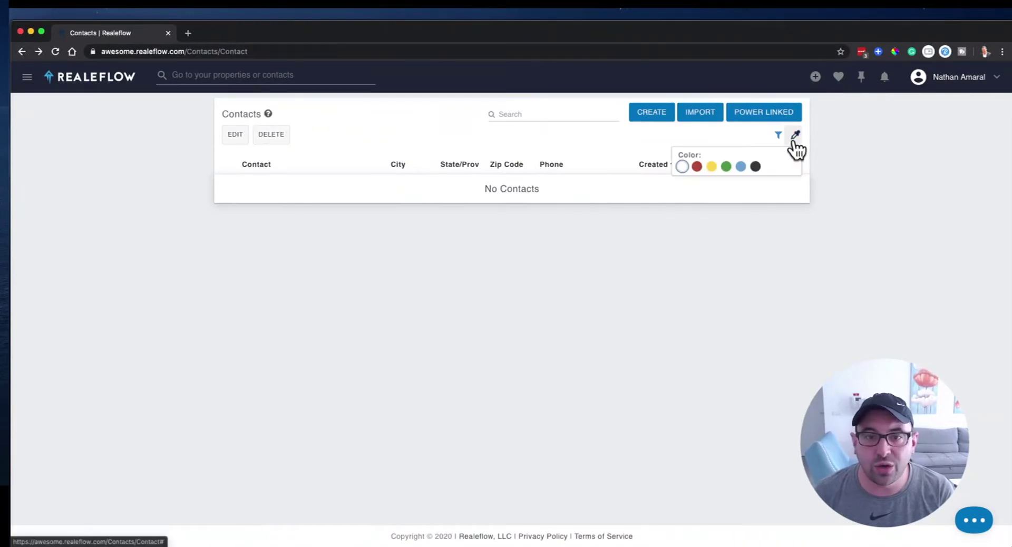
pyautogui.click(726, 166)
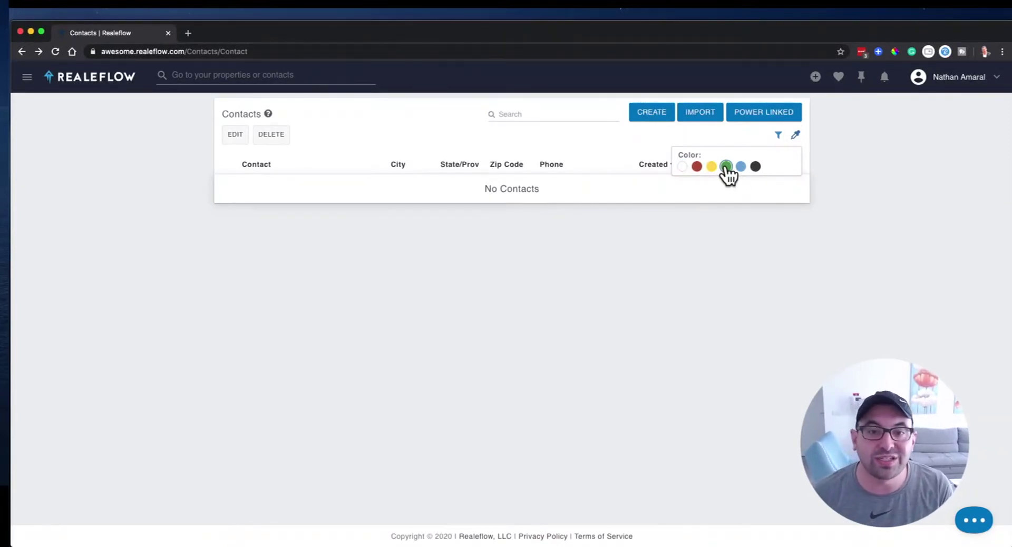
pyautogui.click(712, 166)
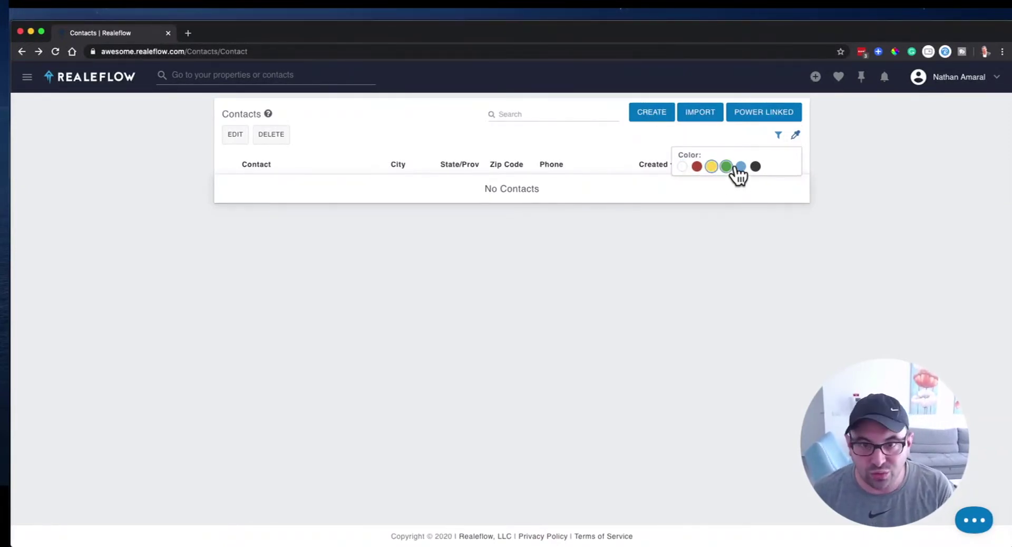
# Step: Open the form for creating a contact and look over its name, phone and phone type fields
pyautogui.click(751, 139)
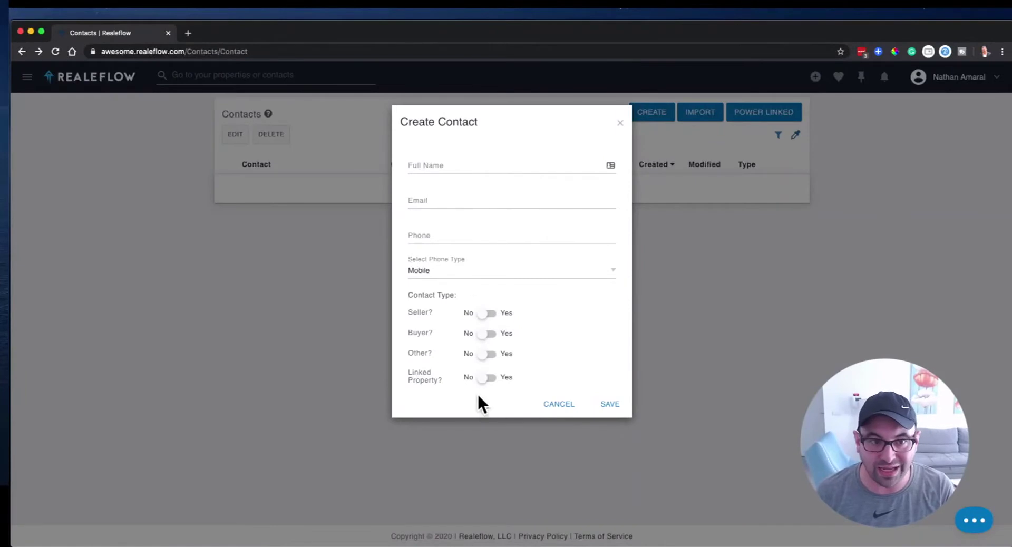
pyautogui.click(476, 168)
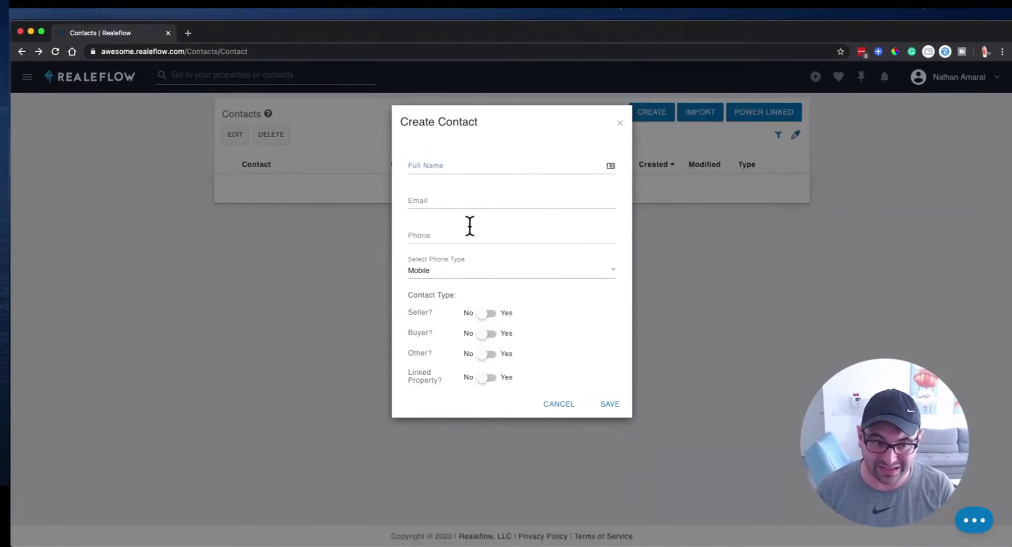
pyautogui.click(473, 271)
pyautogui.click(478, 230)
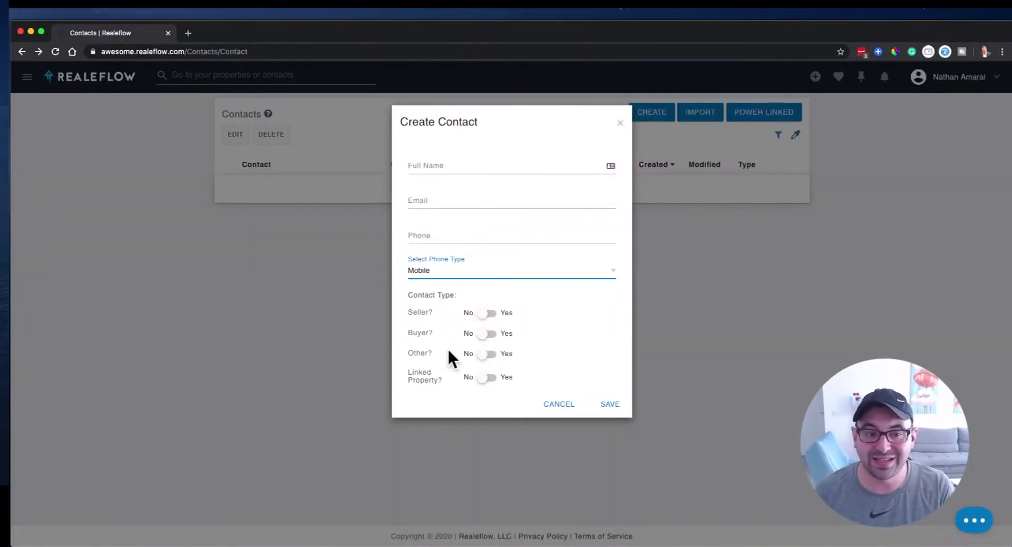
# Step: Mark the new contact as both seller and buyer, and browse the available buyer types
pyautogui.click(483, 312)
pyautogui.click(485, 333)
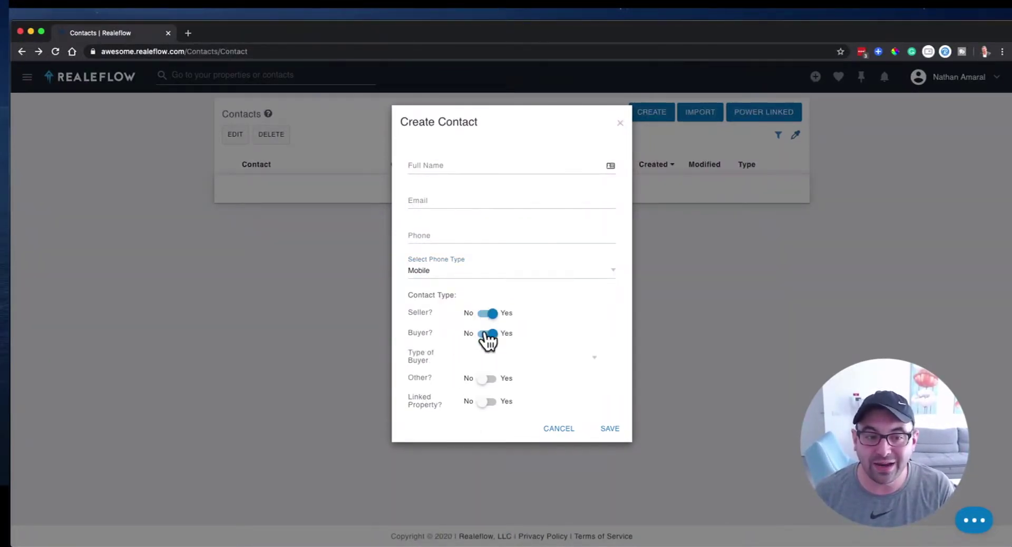
pyautogui.click(497, 367)
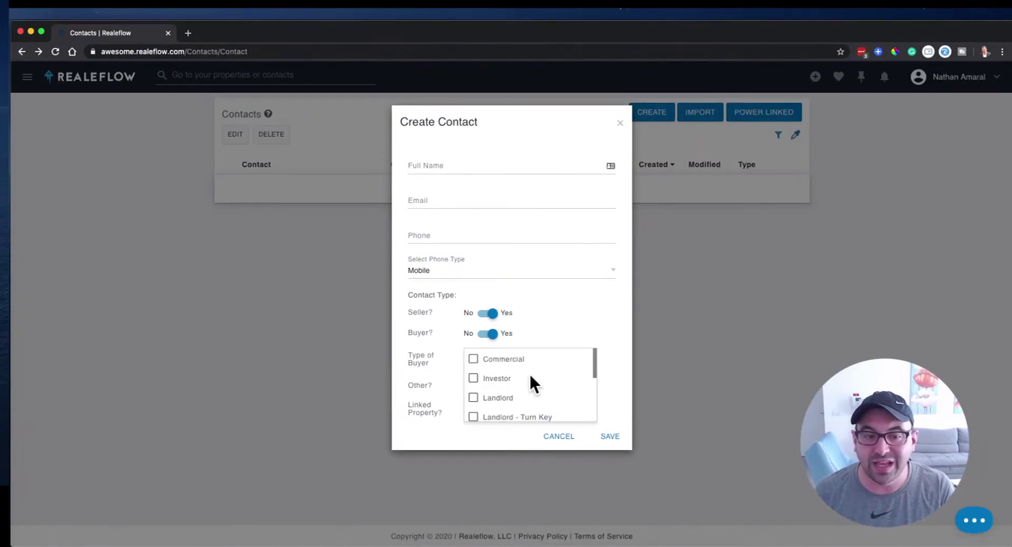
pyautogui.scroll(-3, 530, 375)
pyautogui.scroll(-2, 516, 399)
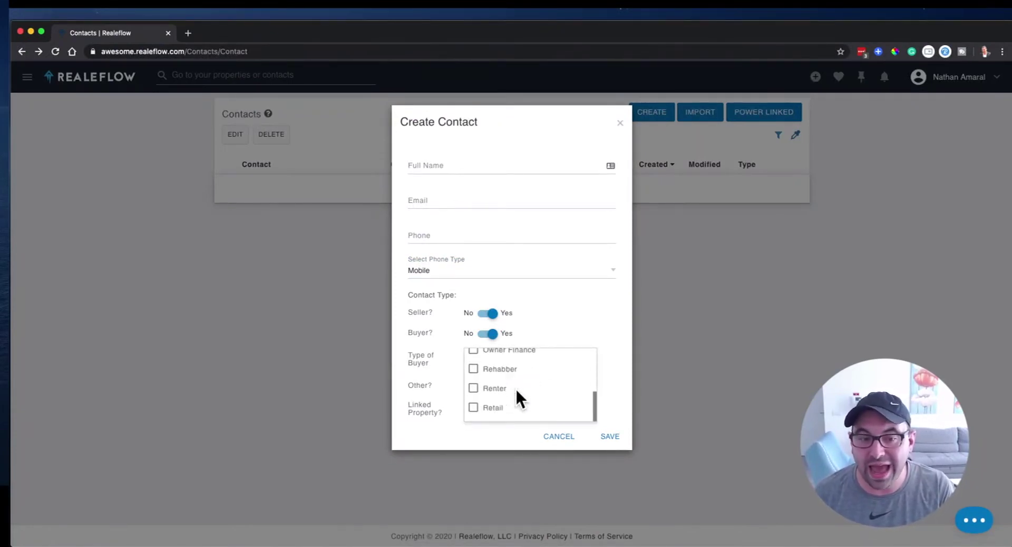
pyautogui.click(474, 369)
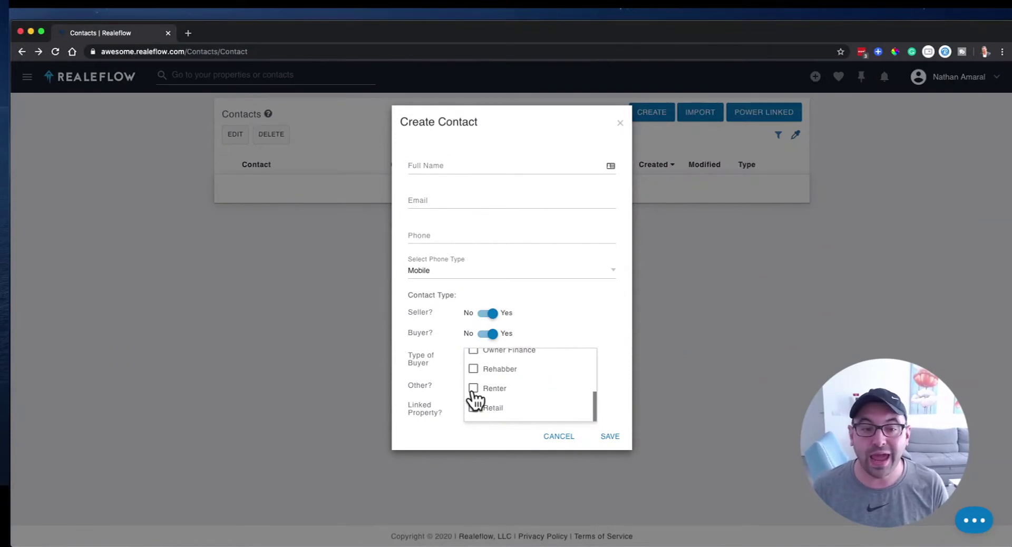
pyautogui.click(494, 332)
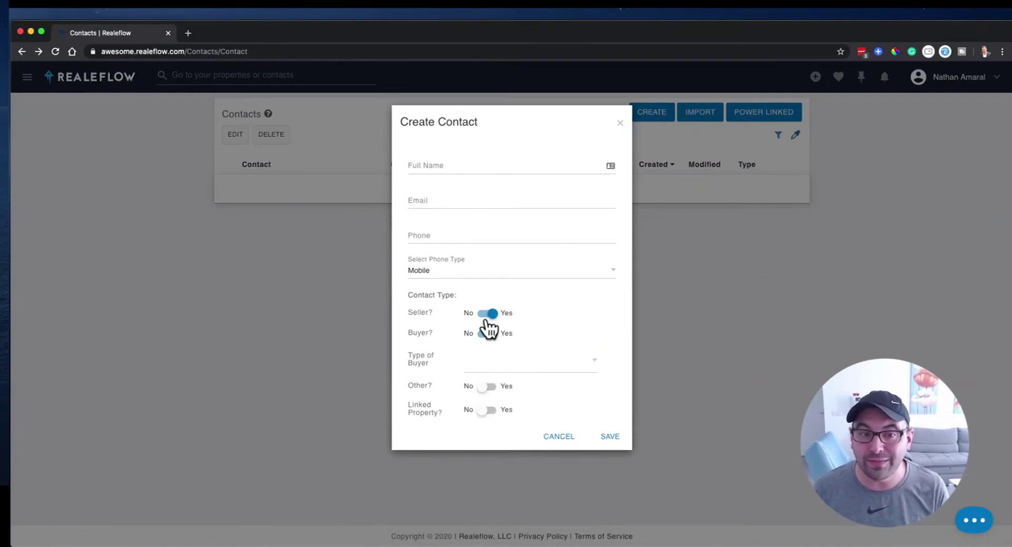
# Step: Change the contact type from seller and buyer to Other, choose Inspector as its type, and start entering a new contact type
pyautogui.click(486, 314)
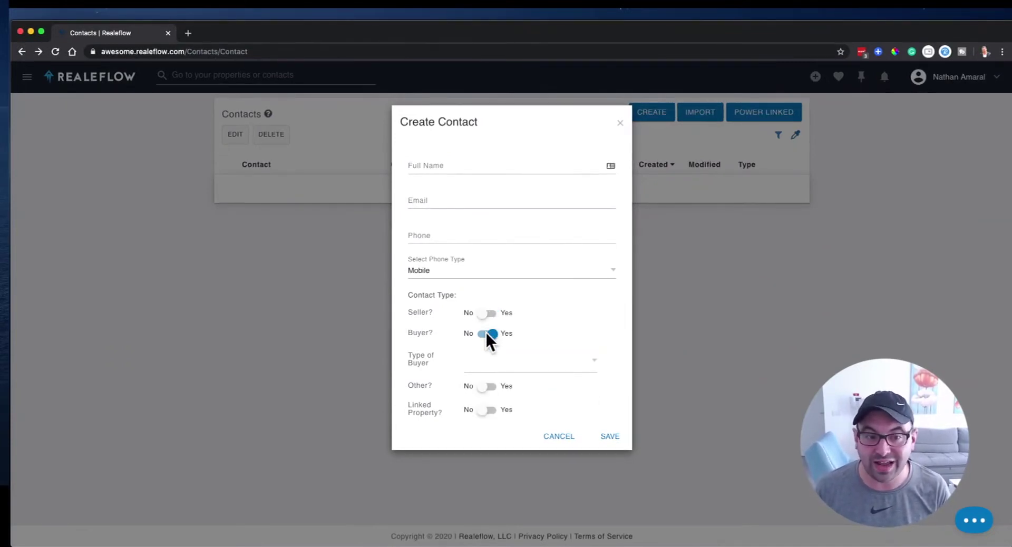
pyautogui.click(491, 387)
pyautogui.click(486, 334)
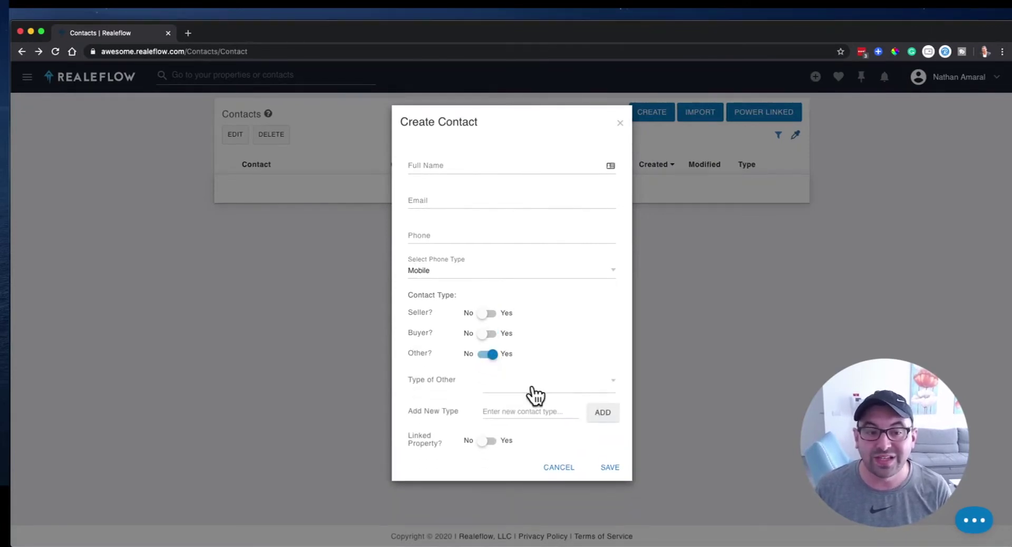
pyautogui.click(525, 382)
pyautogui.scroll(-5, 548, 419)
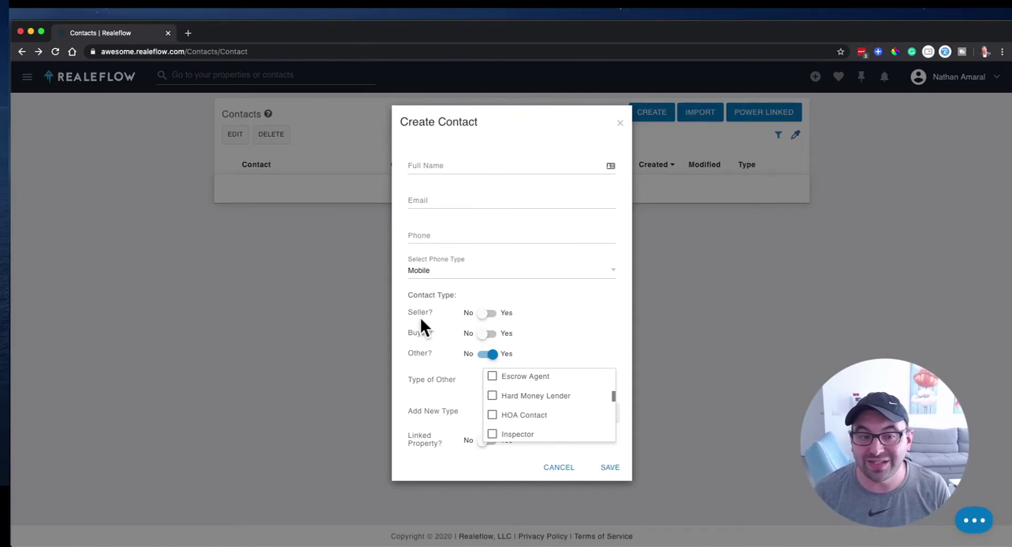
pyautogui.scroll(-1, 534, 409)
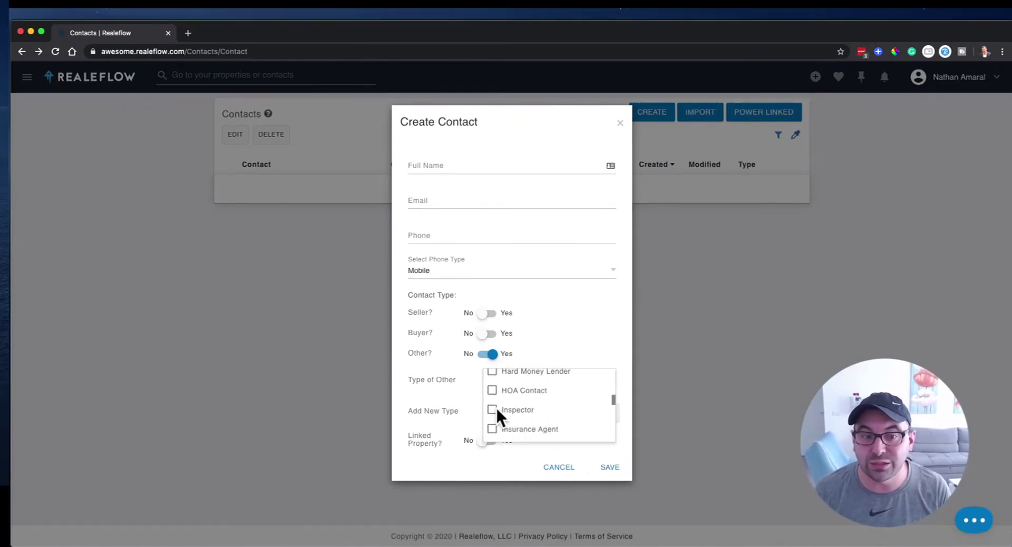
pyautogui.click(460, 393)
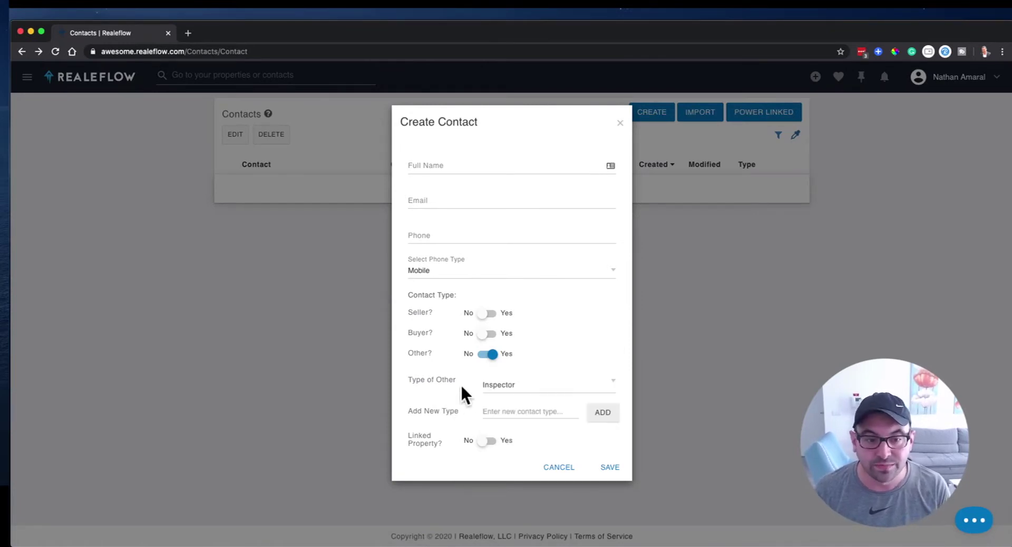
pyautogui.click(529, 414)
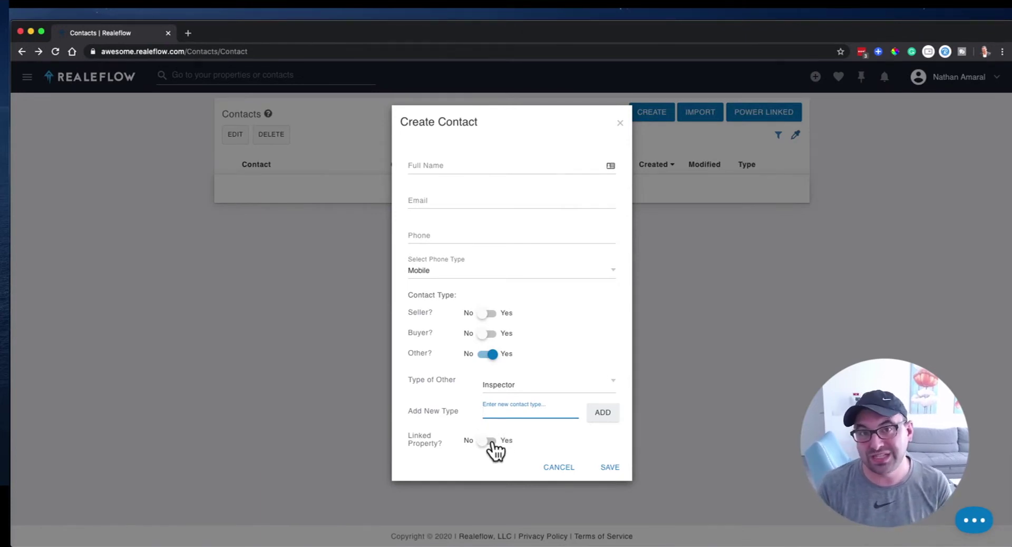
# Step: Switch the contact type from Other to Buyer and set the buyer type to Rehabber
pyautogui.click(485, 334)
pyautogui.click(489, 386)
pyautogui.click(514, 364)
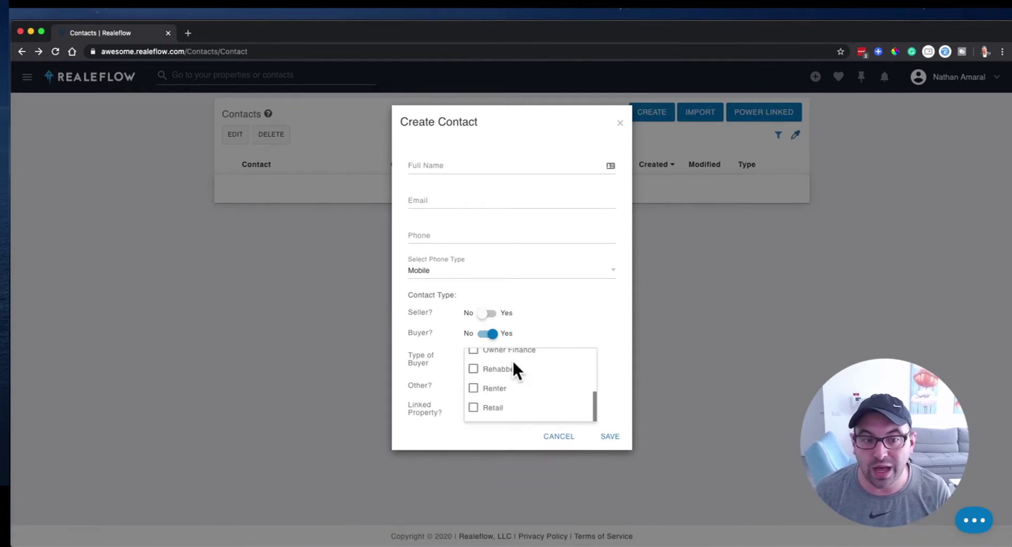
pyautogui.click(444, 383)
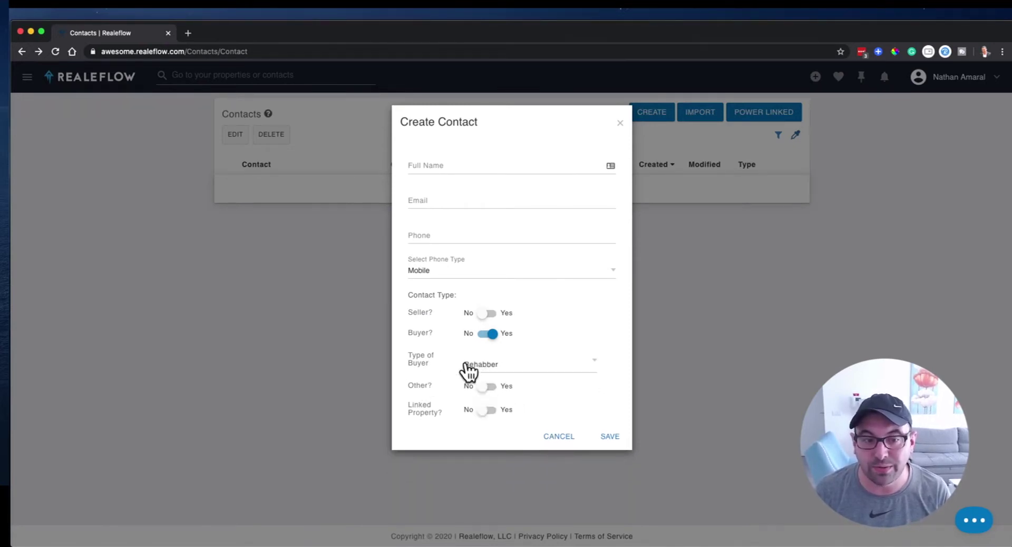
# Step: Enable Linked Property to view the Link Relationship fields, then turn off the Linked Property and Buyer options
pyautogui.click(483, 411)
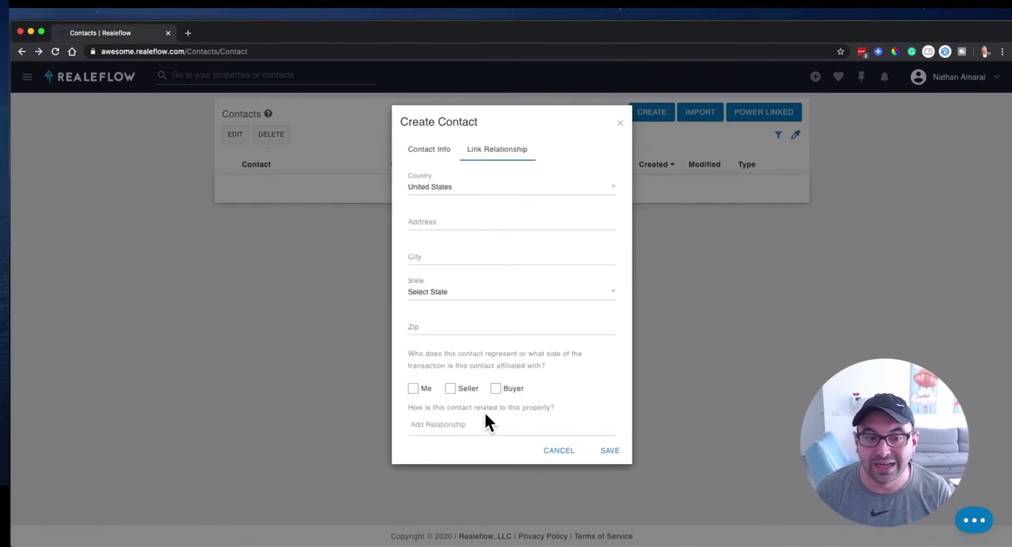
pyautogui.click(425, 427)
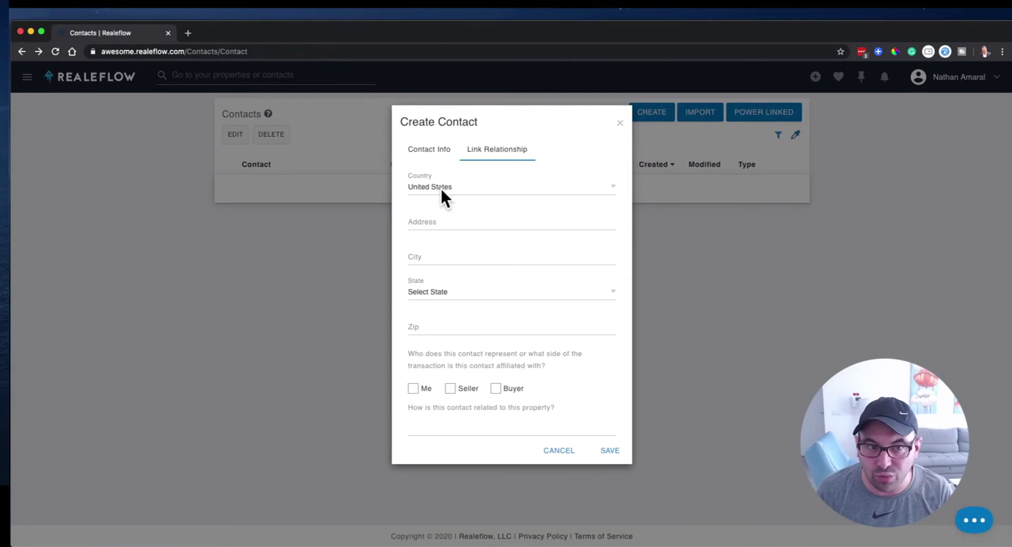
pyautogui.click(428, 148)
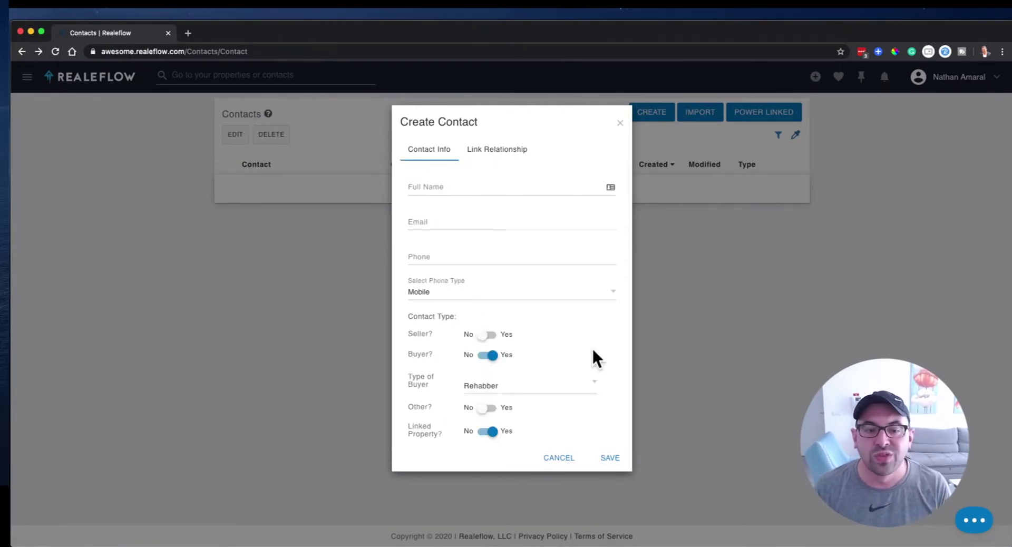
pyautogui.click(495, 432)
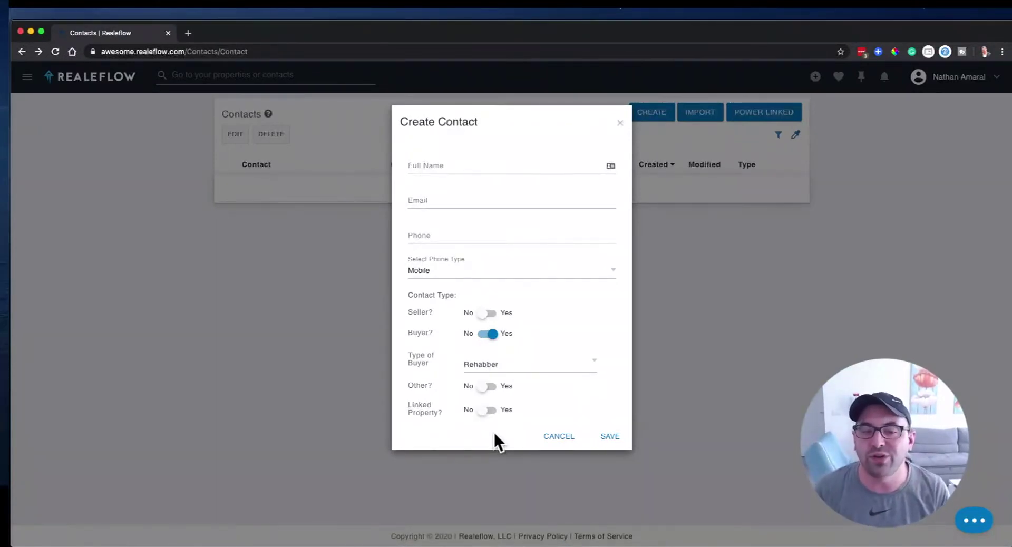
pyautogui.click(479, 334)
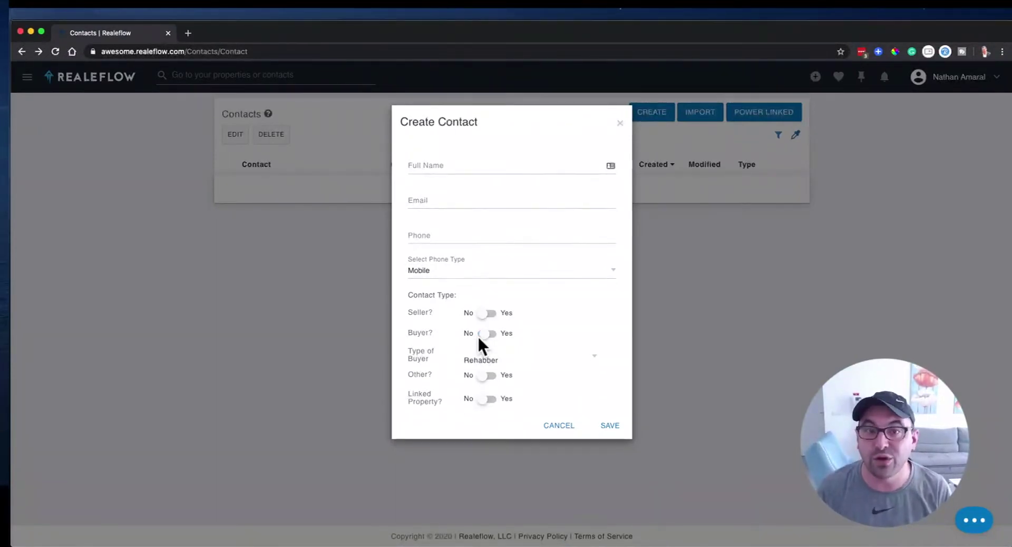
# Step: Close the contact form, view the contact import page, and return to the contact list
pyautogui.click(620, 124)
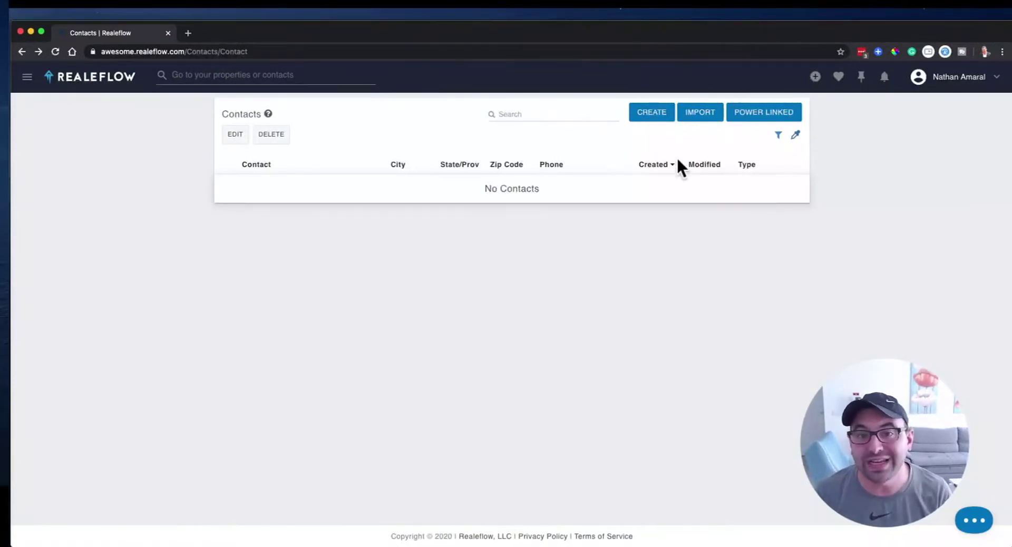
pyautogui.click(693, 117)
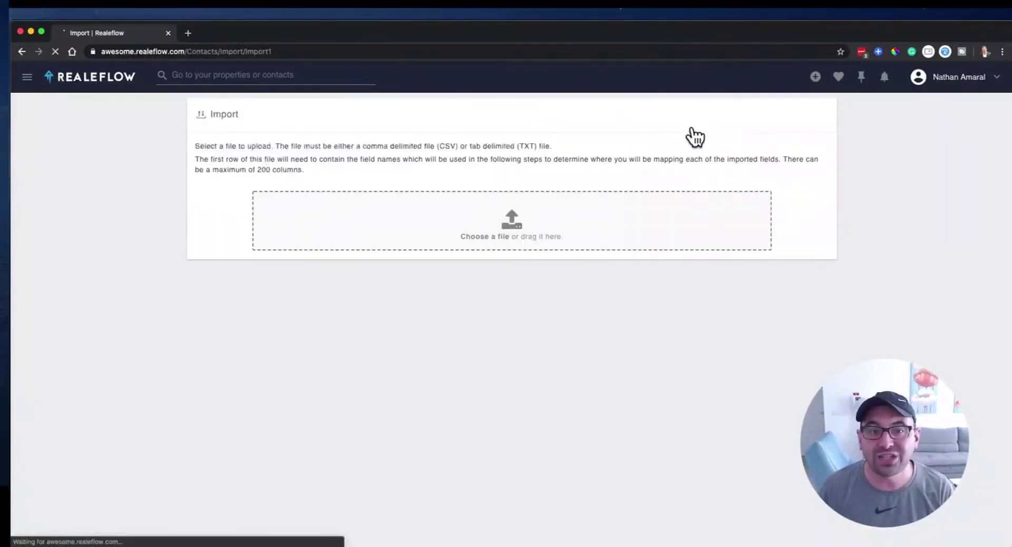
pyautogui.click(21, 51)
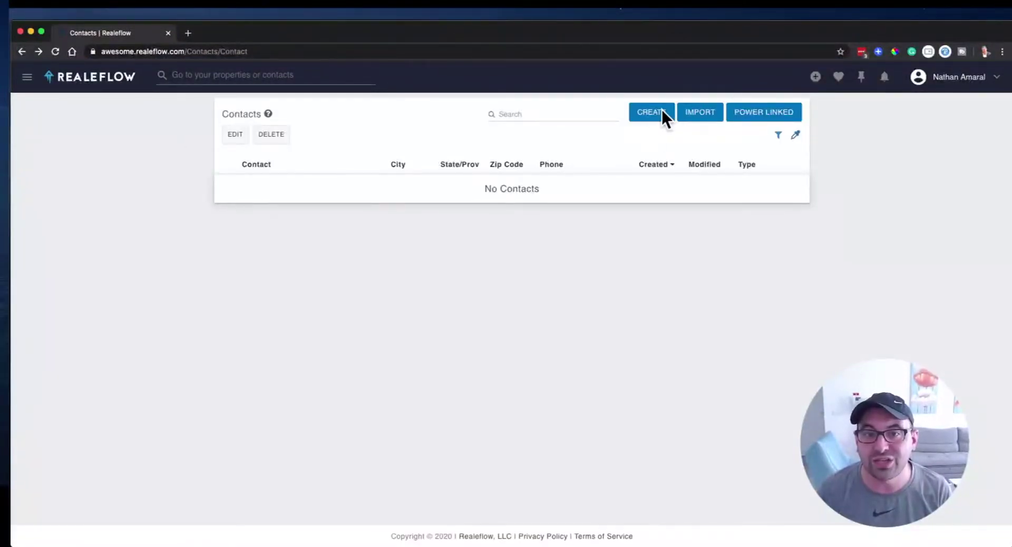
# Step: Start a new contact, try marking it as both seller and buyer, and turn both types off
pyautogui.click(662, 110)
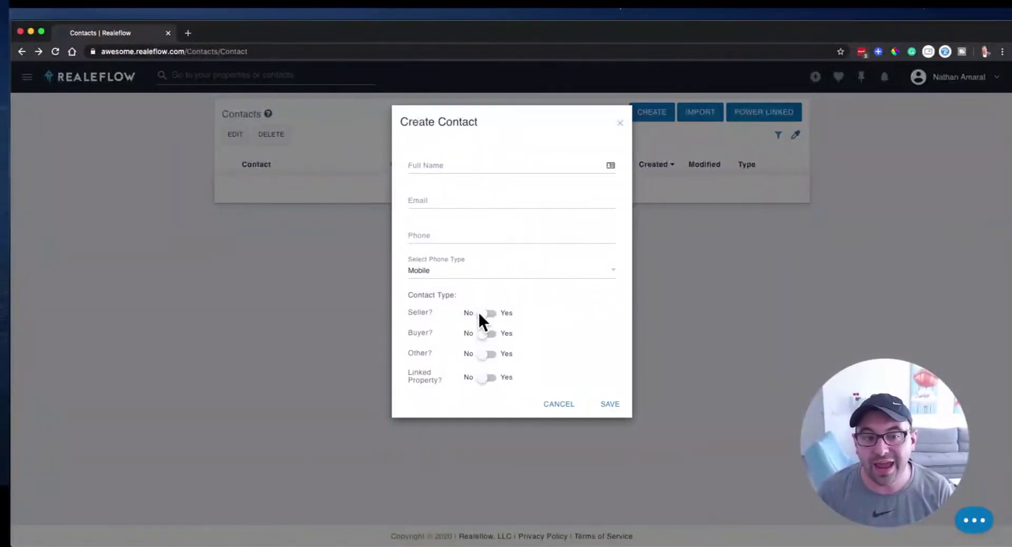
pyautogui.click(485, 333)
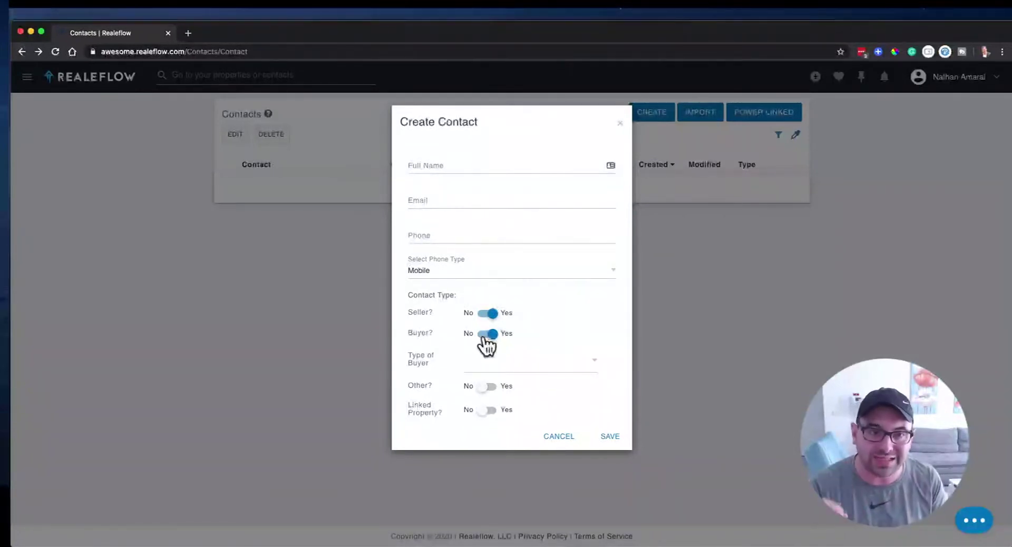
pyautogui.click(484, 334)
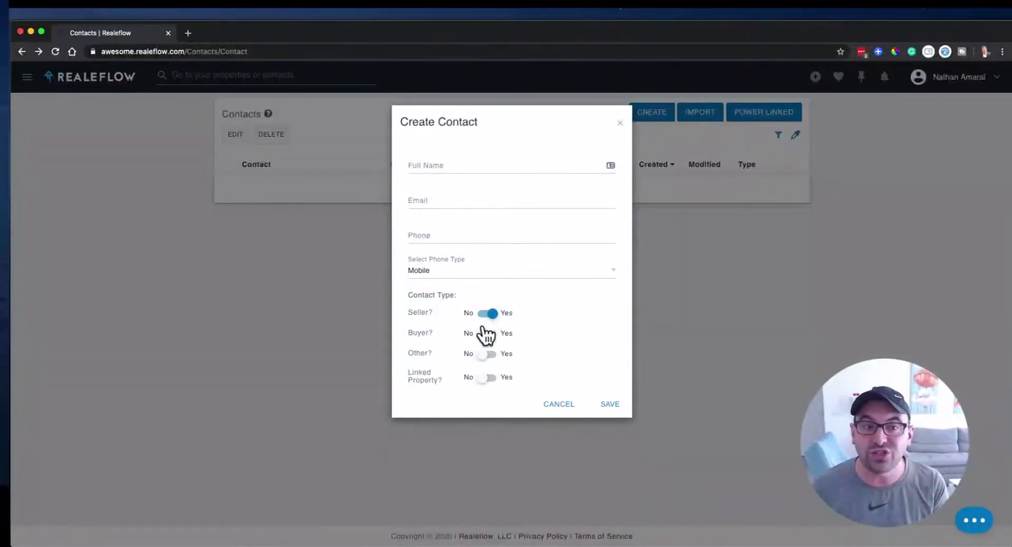
pyautogui.click(483, 315)
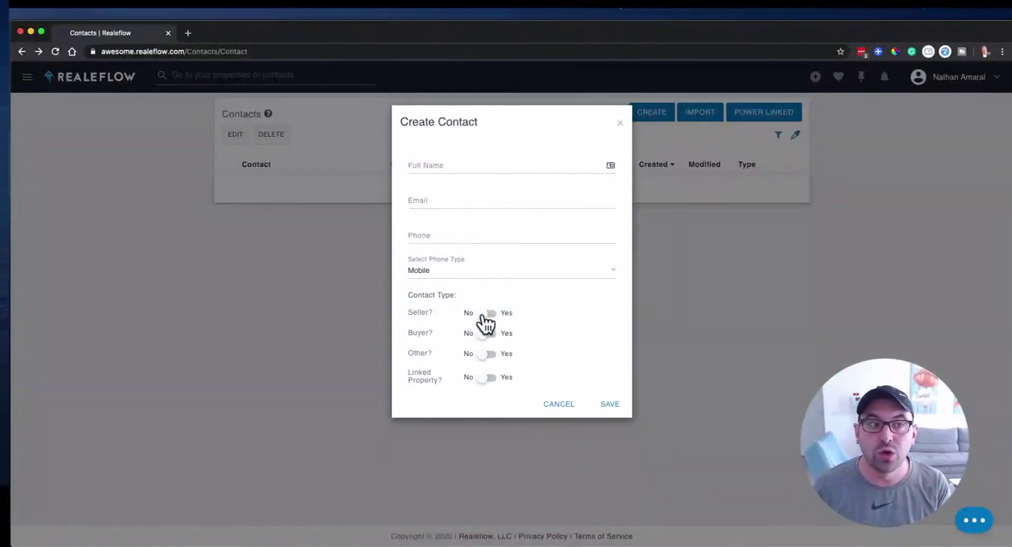
# Step: Enable Linked Property for the contact, then mark it as a buyer in the contact info and browse the buyer types
pyautogui.click(487, 376)
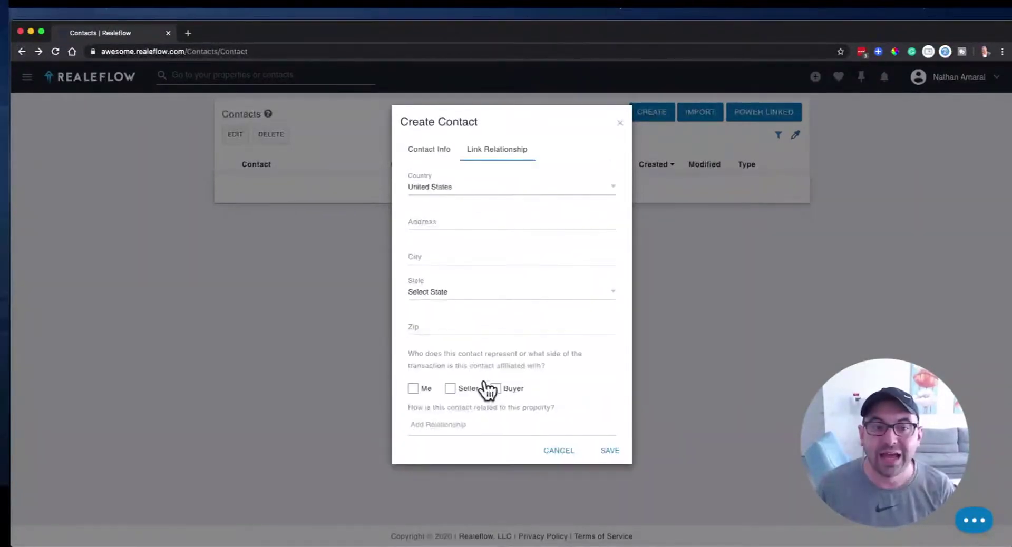
pyautogui.click(441, 152)
pyautogui.click(487, 356)
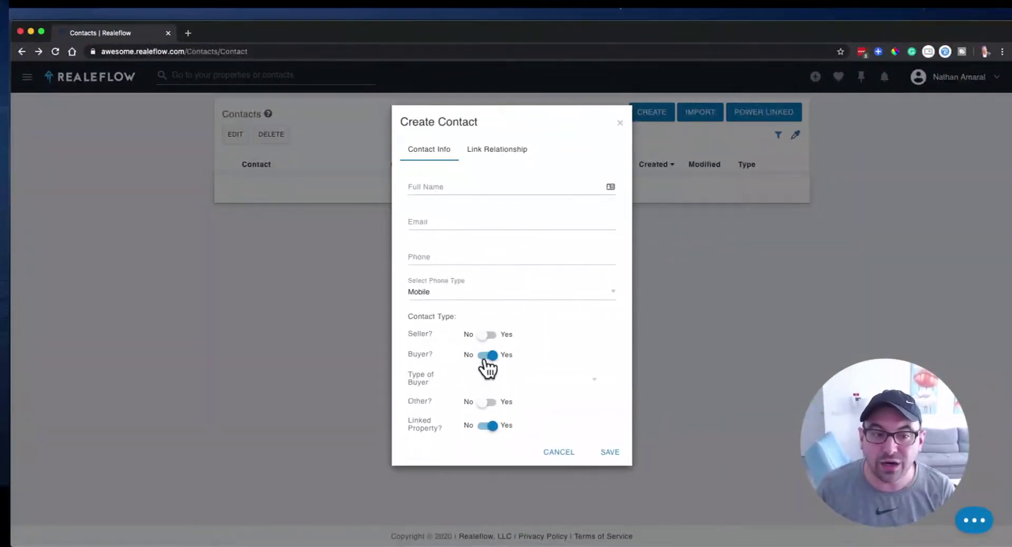
pyautogui.click(484, 381)
pyautogui.scroll(-5, 500, 416)
pyautogui.scroll(5, 500, 416)
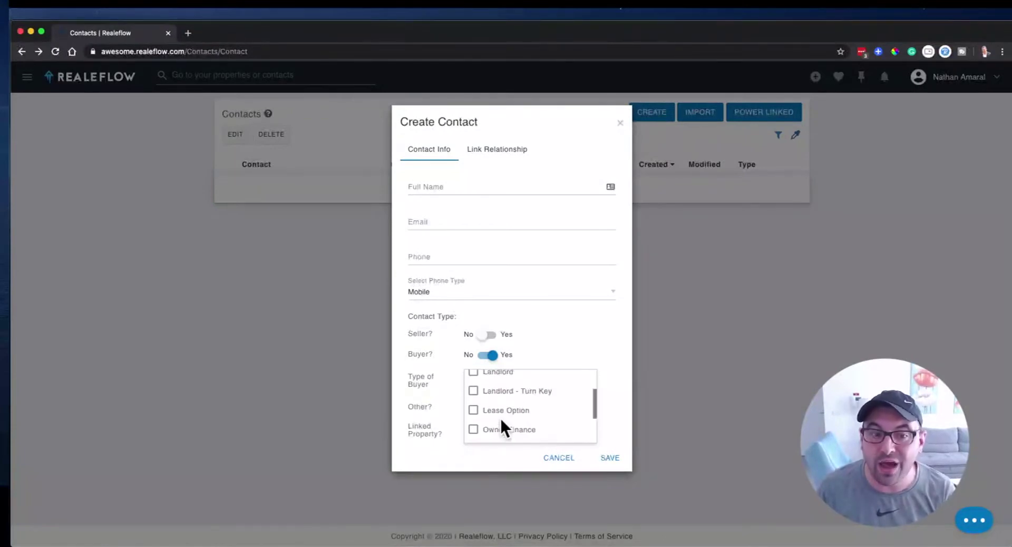
pyautogui.click(453, 378)
# Step: Switch the contact type from Buyer to Other and browse the available other types
pyautogui.click(486, 355)
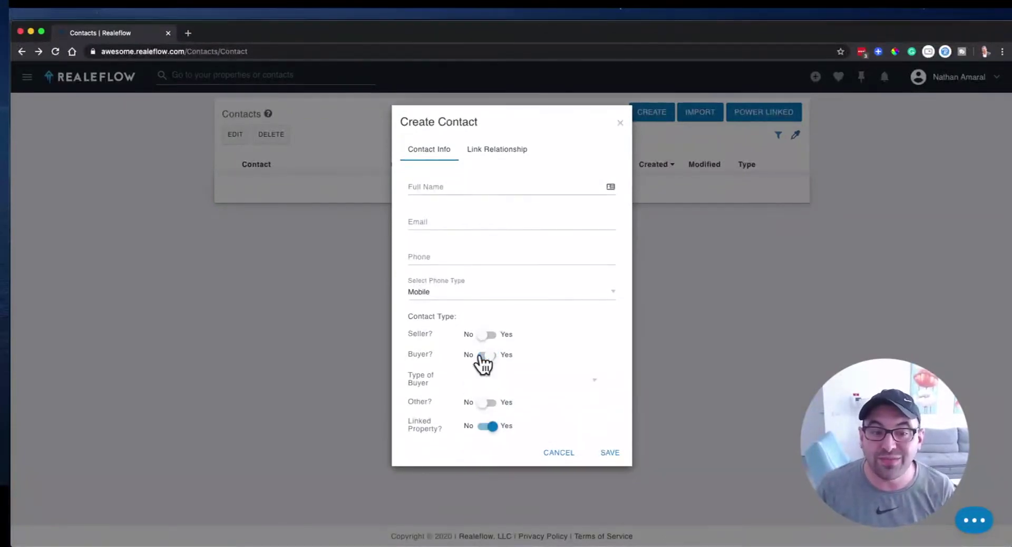
pyautogui.click(486, 376)
pyautogui.click(526, 416)
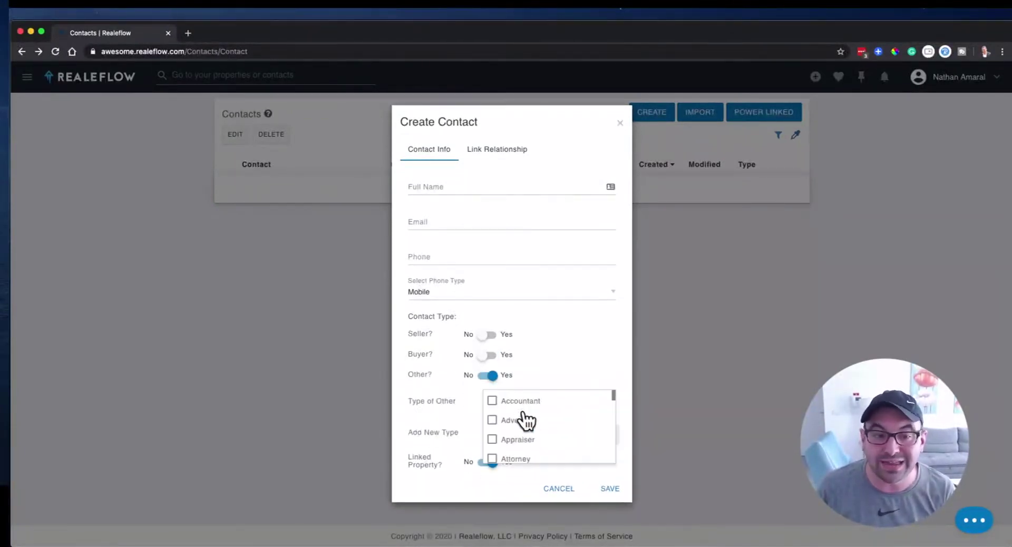
pyautogui.scroll(-4, 531, 446)
pyautogui.scroll(-4, 531, 445)
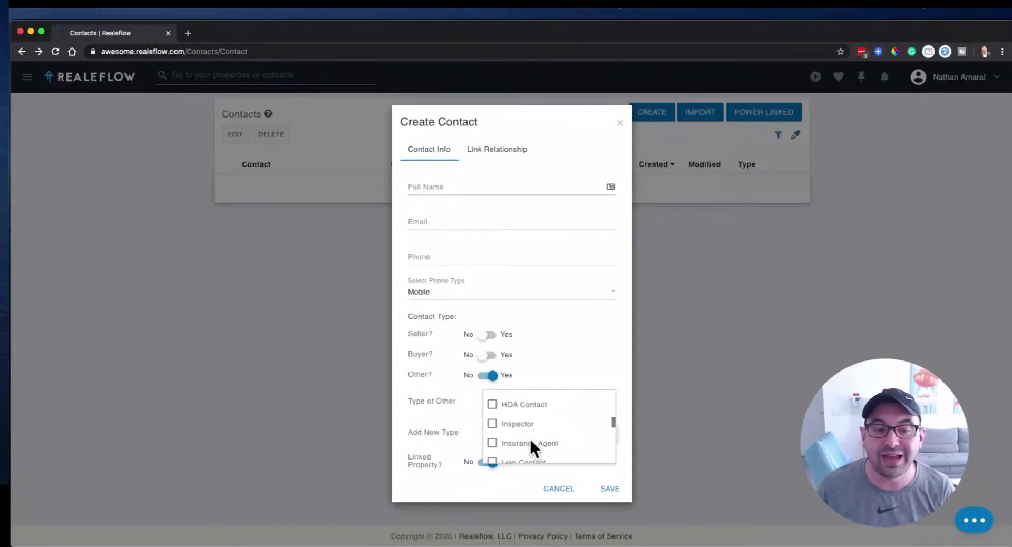
pyautogui.scroll(-2, 530, 442)
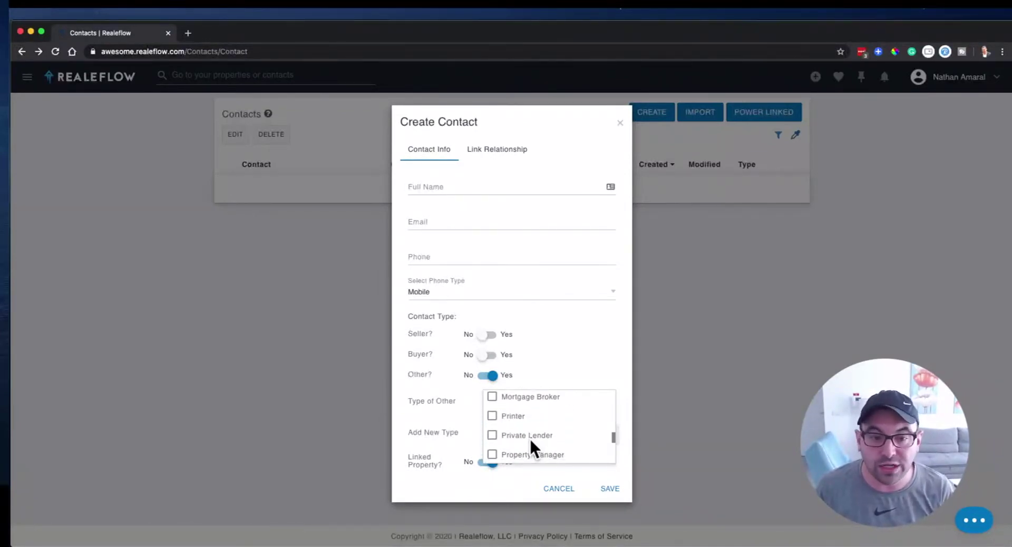
pyautogui.scroll(-3, 530, 441)
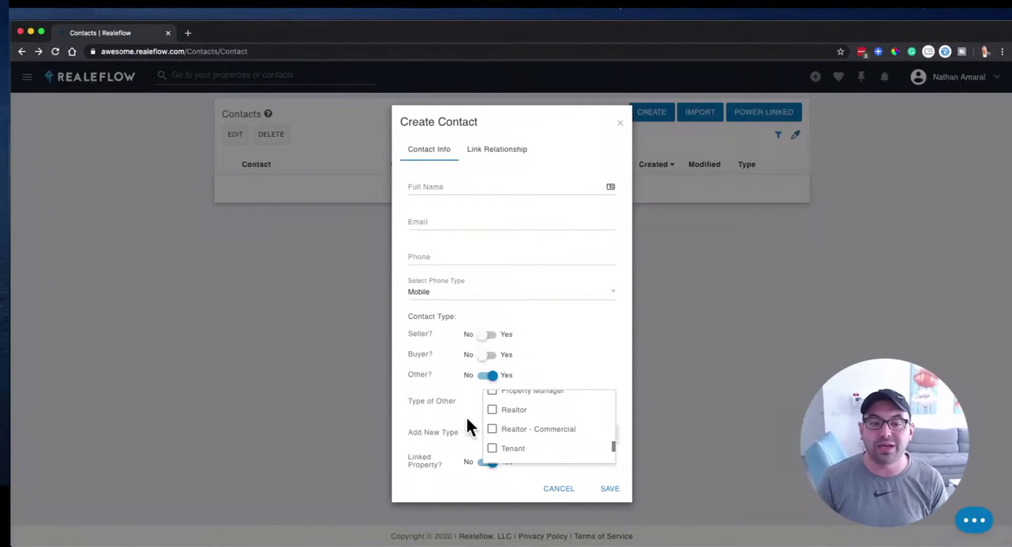
# Step: Toggle the Other contact type off and on, and choose Private Lender as its type
pyautogui.click(489, 376)
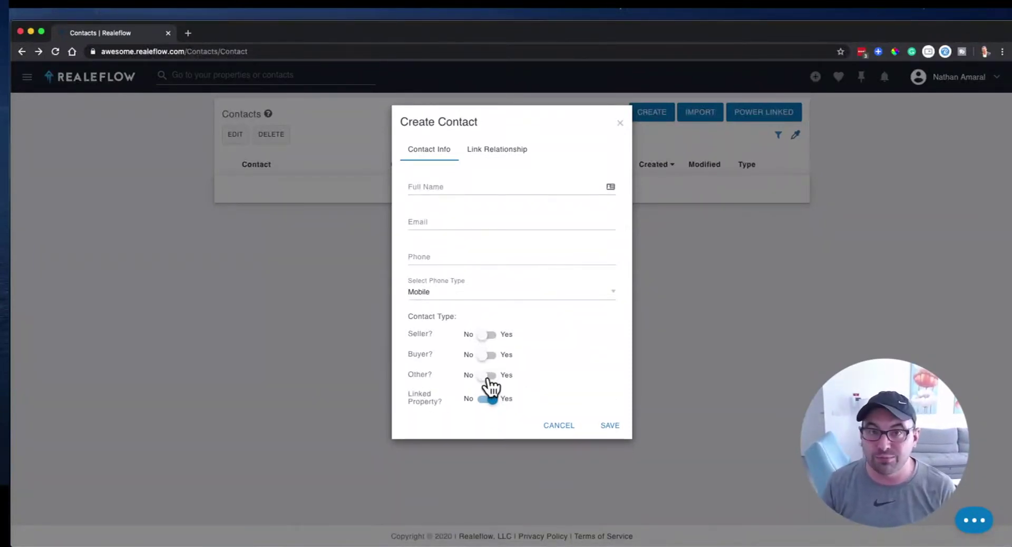
pyautogui.click(489, 378)
pyautogui.click(513, 406)
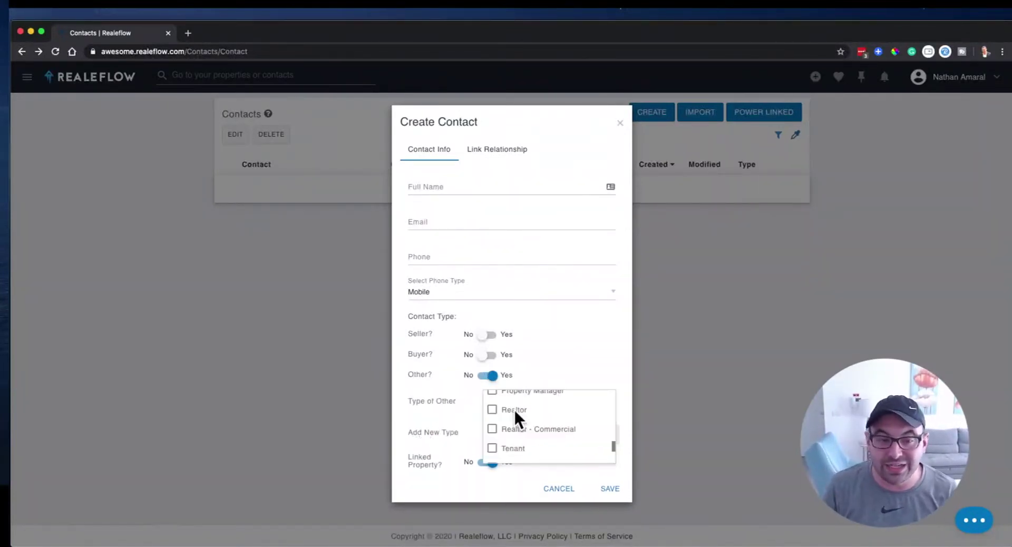
pyautogui.scroll(3, 534, 441)
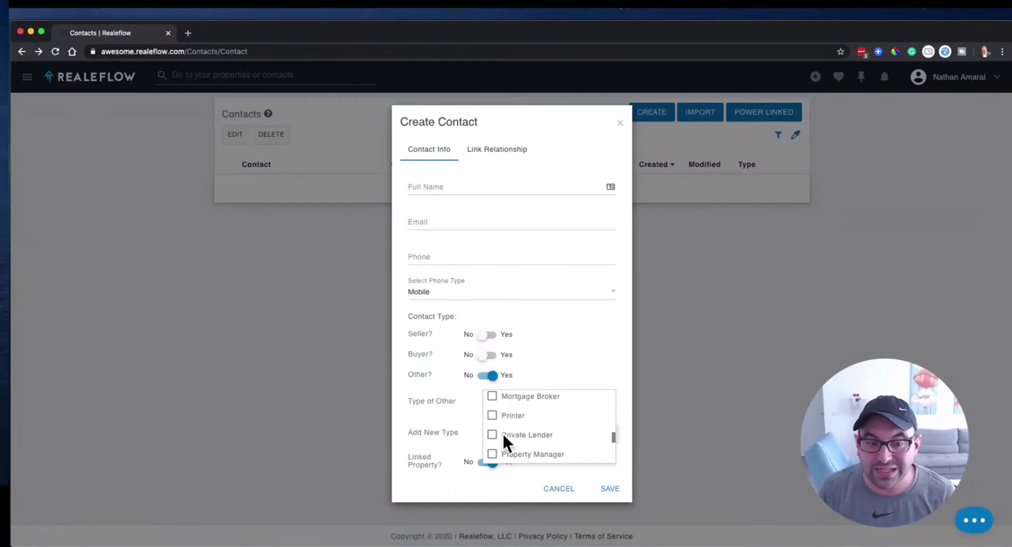
pyautogui.click(493, 436)
pyautogui.click(458, 422)
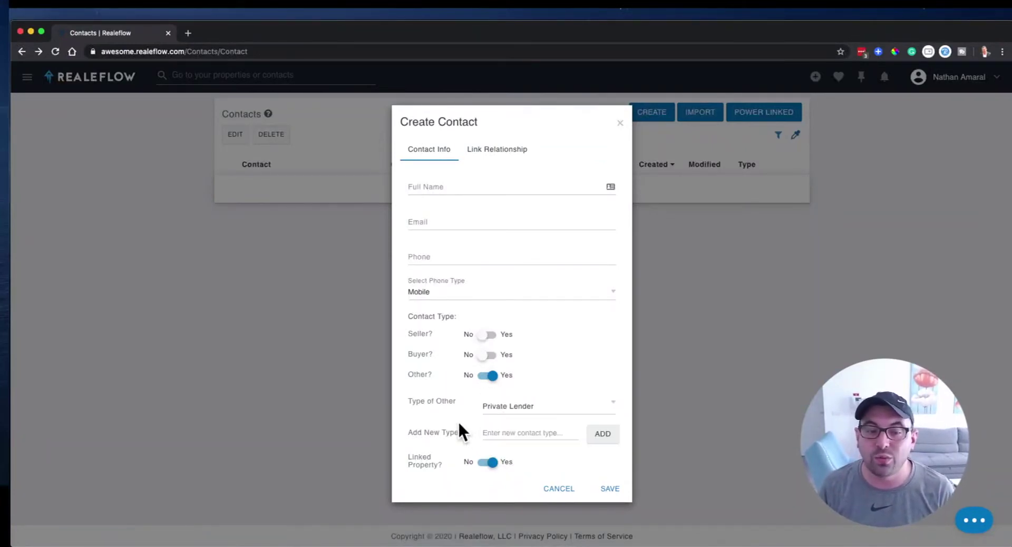
# Step: Add a new custom contact type named 100+
pyautogui.click(555, 433)
pyautogui.click(537, 436)
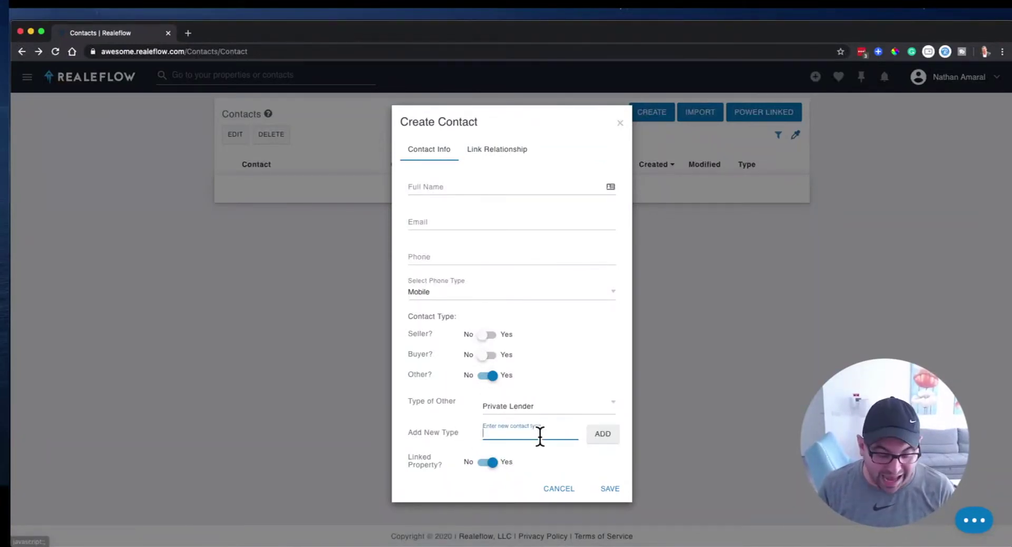
pyautogui.write('100')
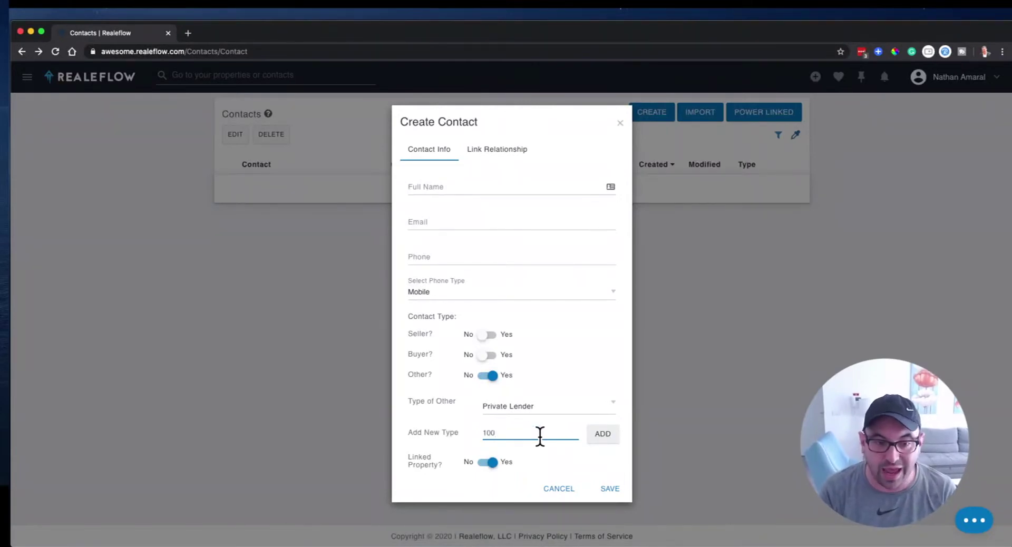
pyautogui.write('+')
pyautogui.click(602, 440)
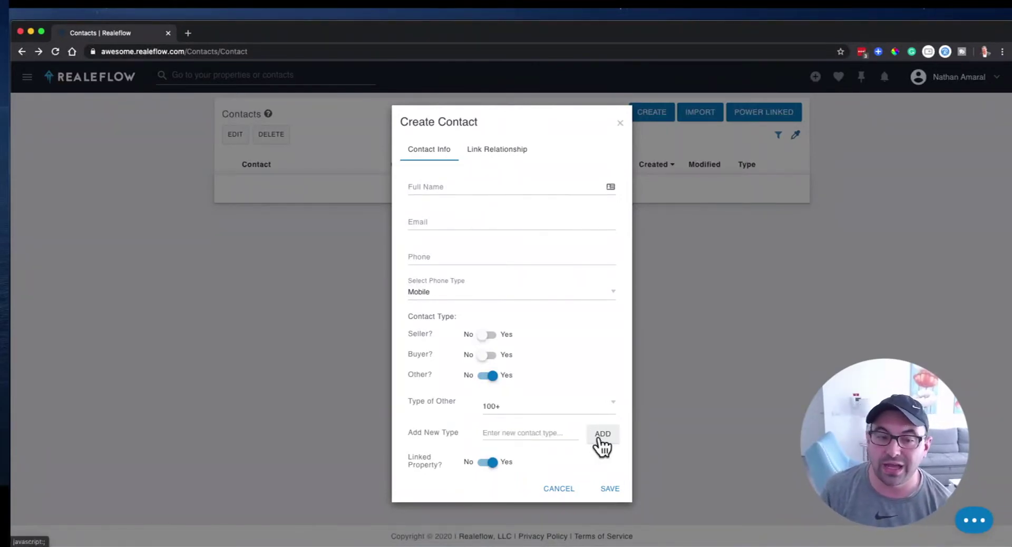
# Step: Look through the other contact types and select Private Lender alongside 100+
pyautogui.click(558, 405)
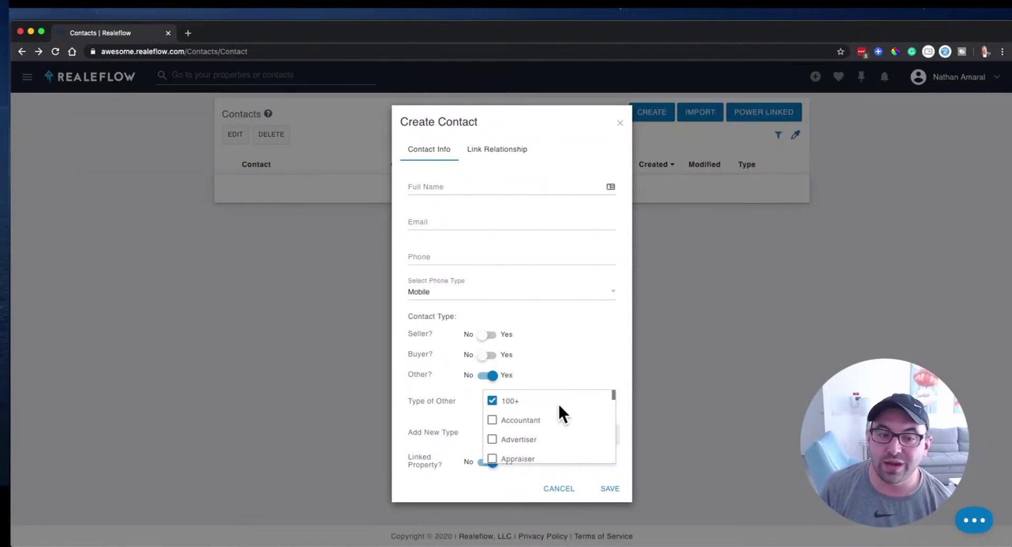
pyautogui.scroll(-10, 545, 415)
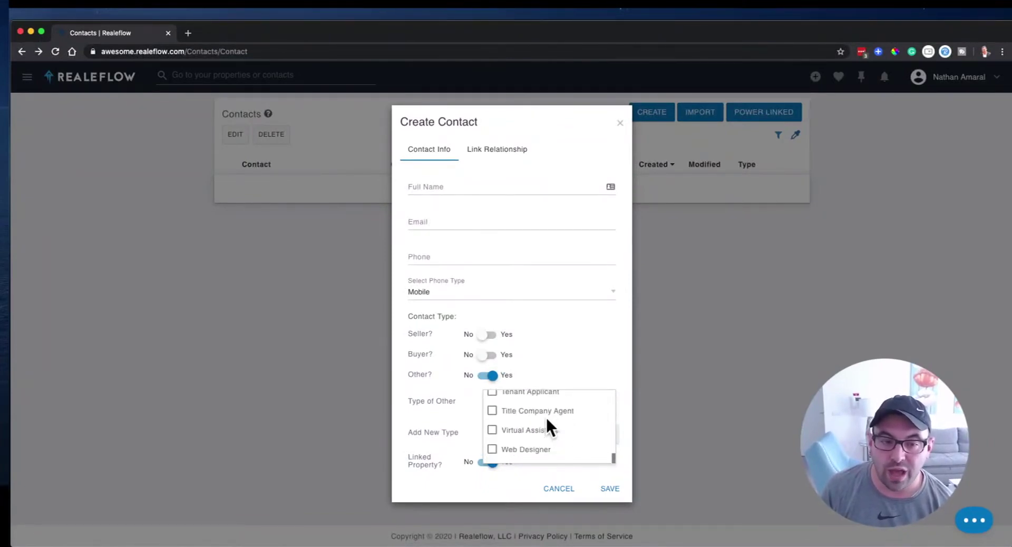
pyautogui.scroll(1, 546, 416)
pyautogui.scroll(3, 546, 415)
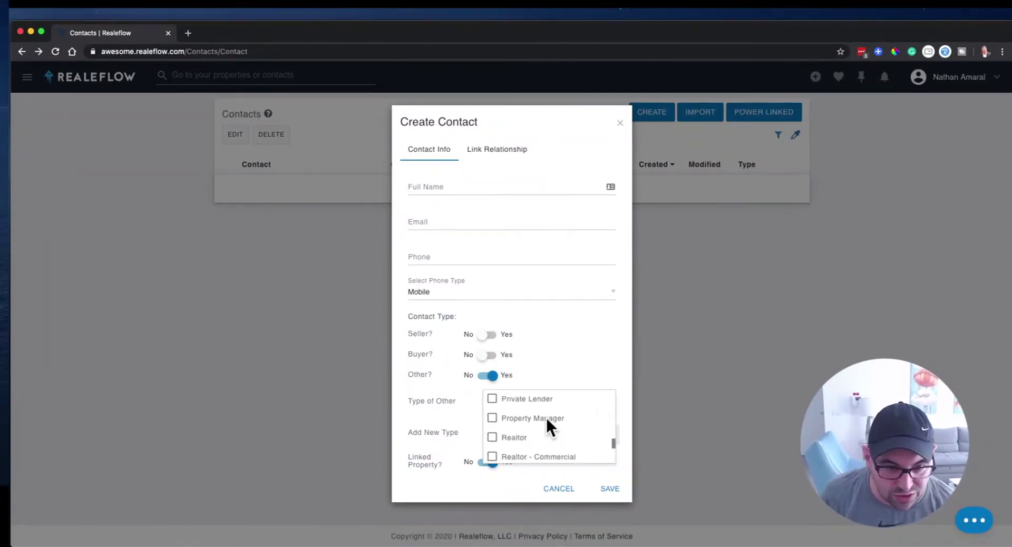
pyautogui.scroll(5, 543, 438)
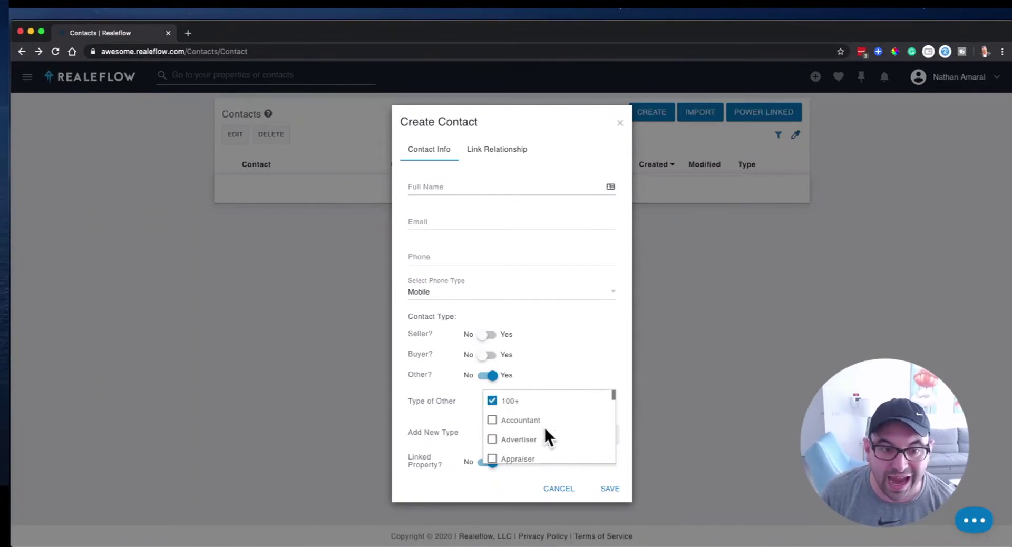
pyautogui.scroll(-5, 542, 451)
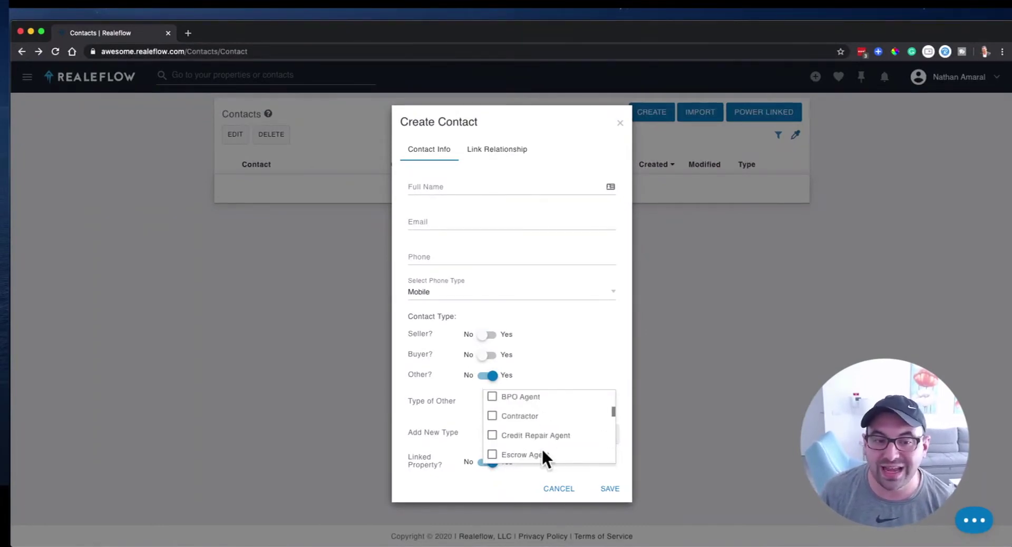
pyautogui.scroll(-5, 541, 447)
pyautogui.scroll(2, 542, 448)
pyautogui.click(522, 410)
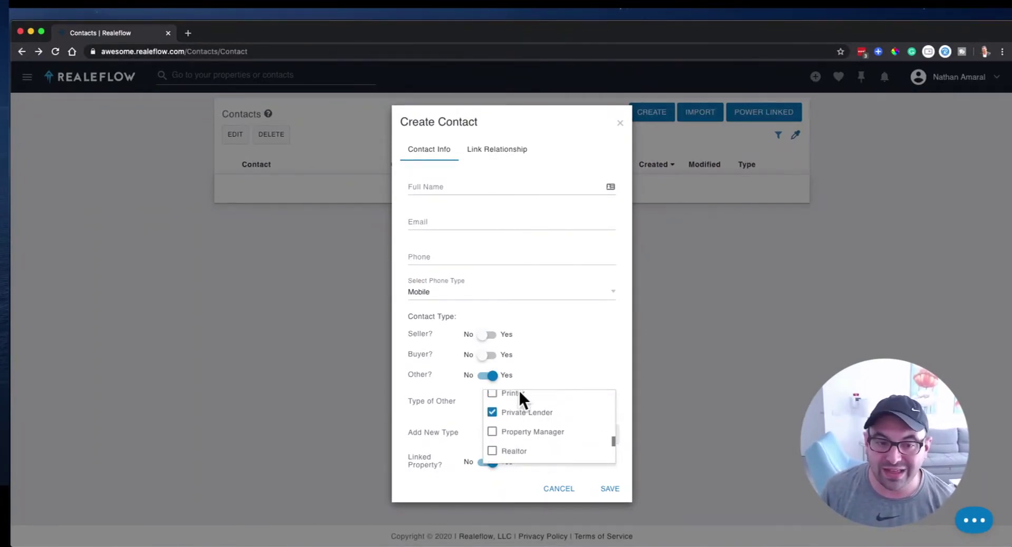
pyautogui.scroll(1, 513, 451)
pyautogui.scroll(5, 513, 452)
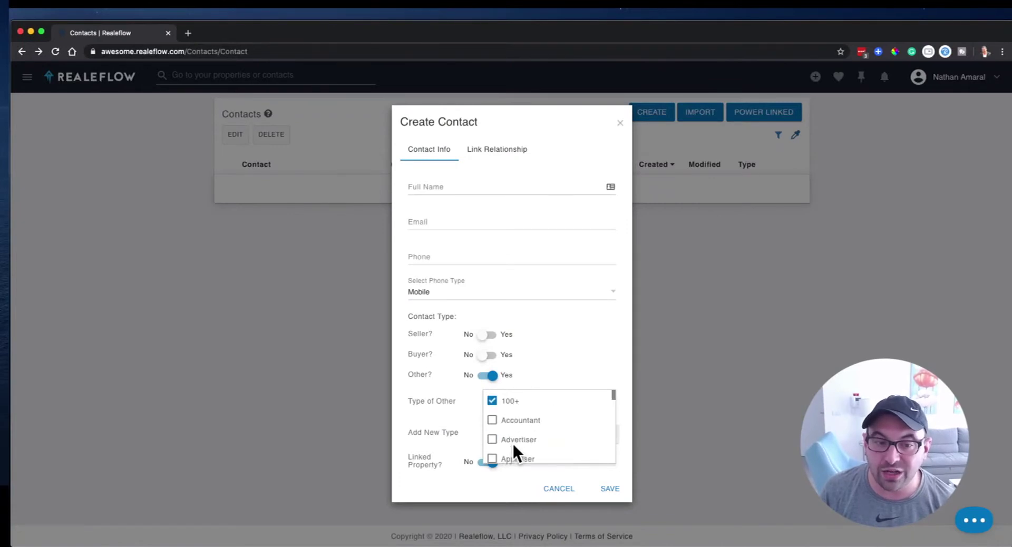
pyautogui.click(455, 412)
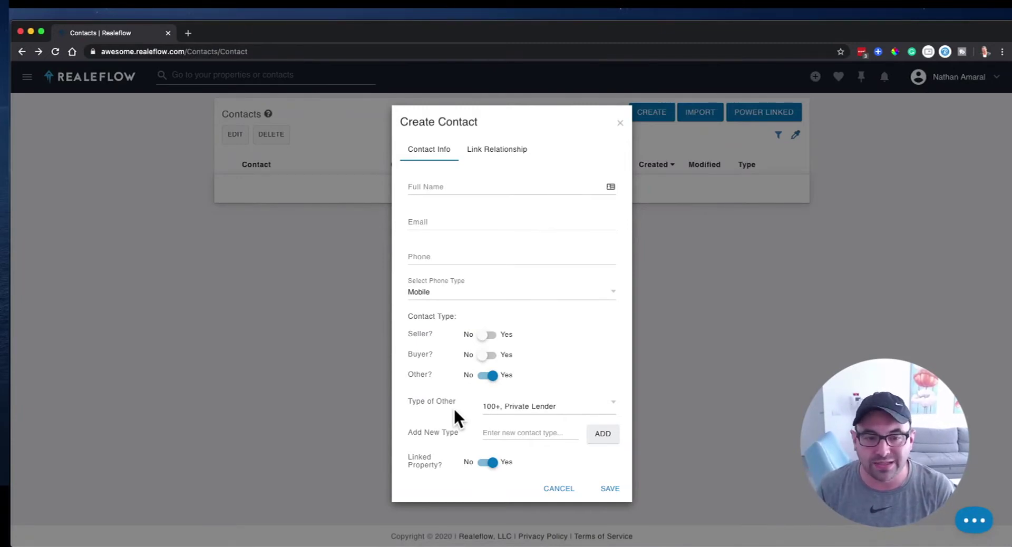
# Step: Add another custom contact type named 500K+
pyautogui.click(533, 428)
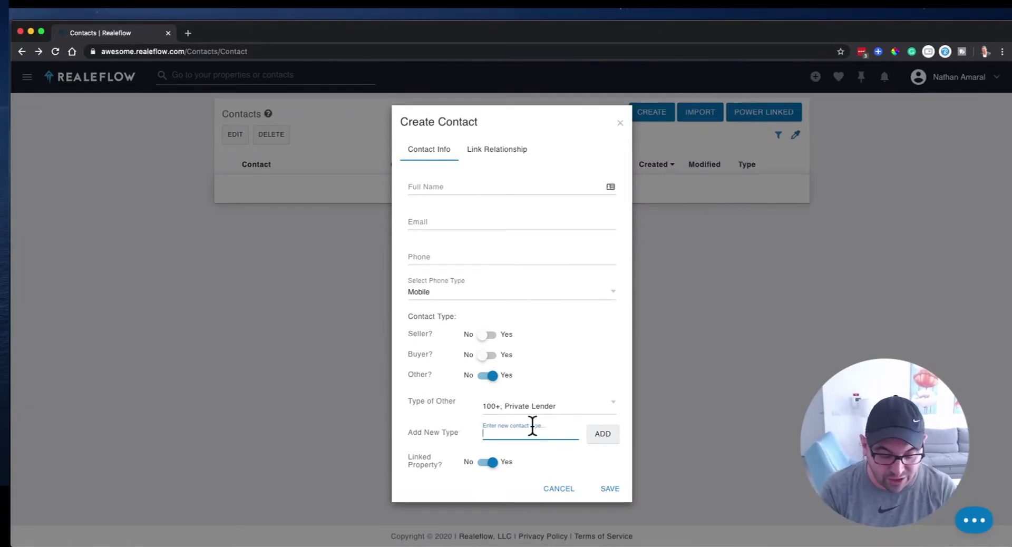
pyautogui.write('500K+')
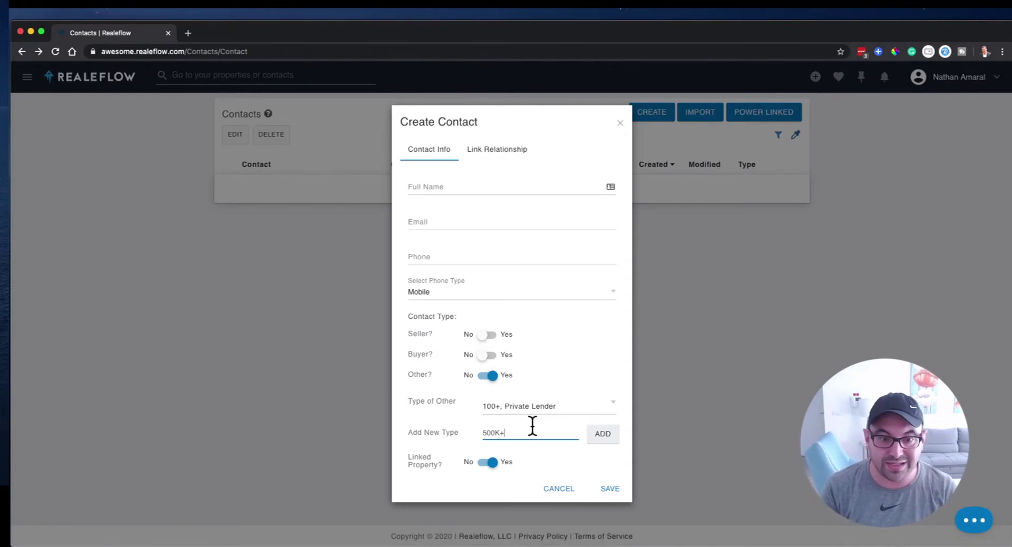
pyautogui.click(593, 436)
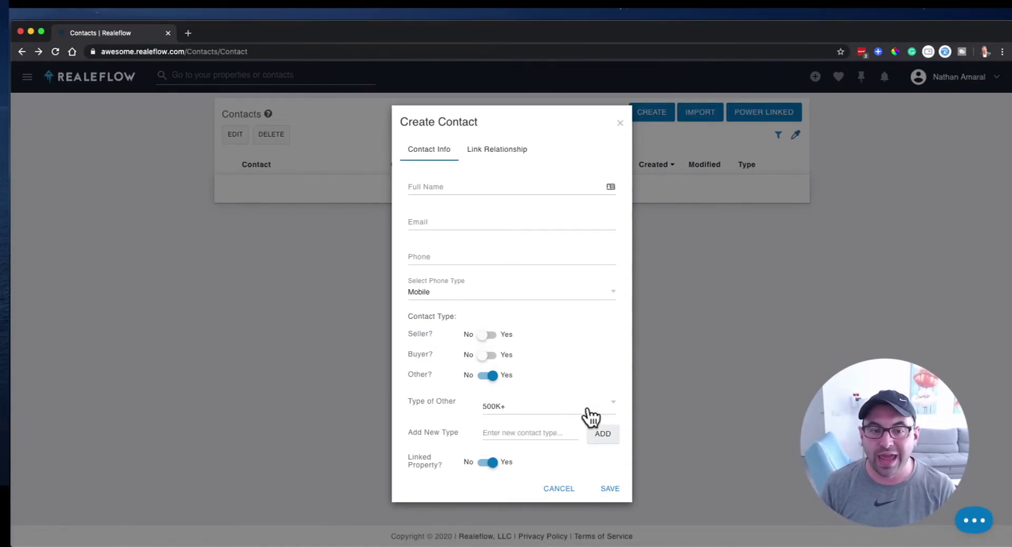
# Step: Add a custom contact type named 100K-300K and discard the new contact without saving it
pyautogui.click(560, 435)
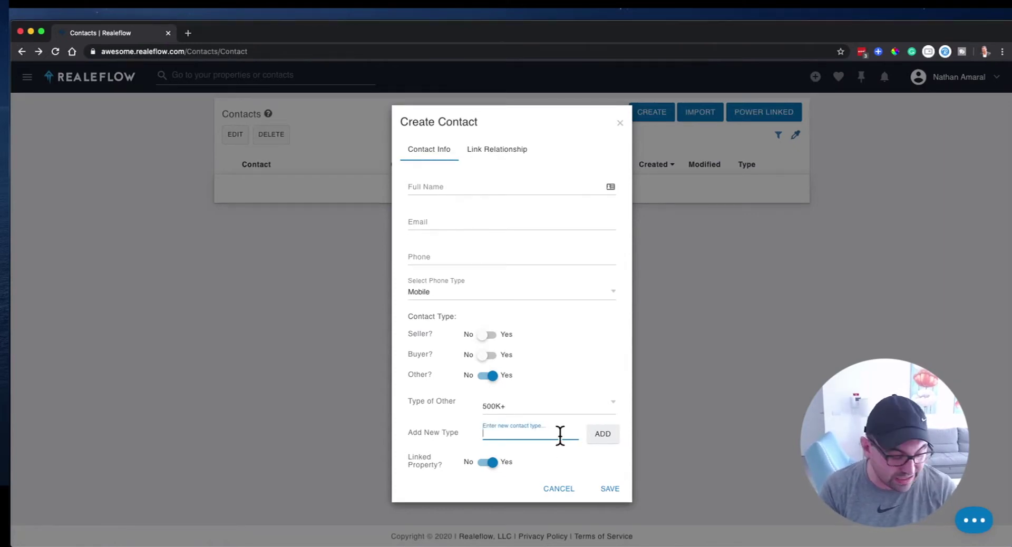
pyautogui.write('100K')
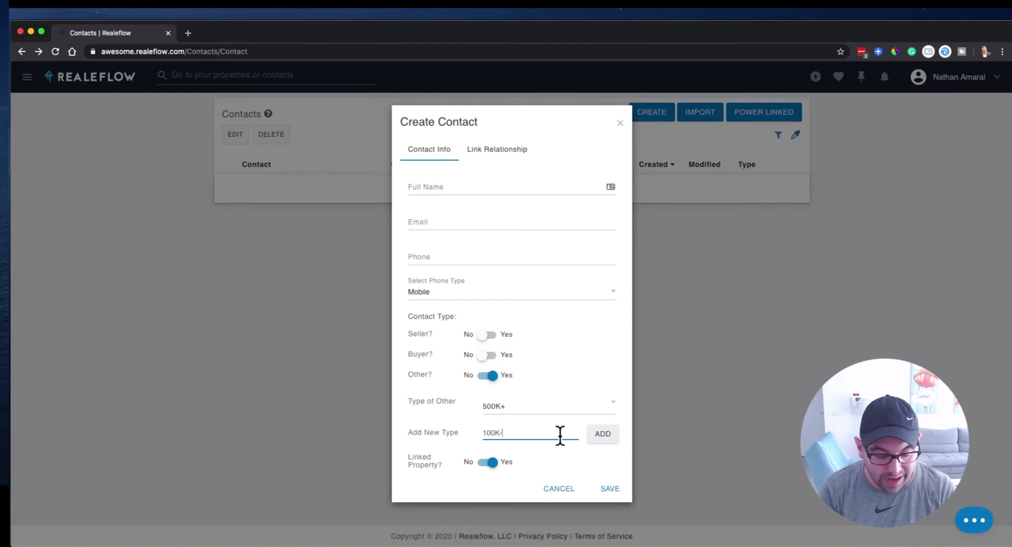
pyautogui.write('-300K')
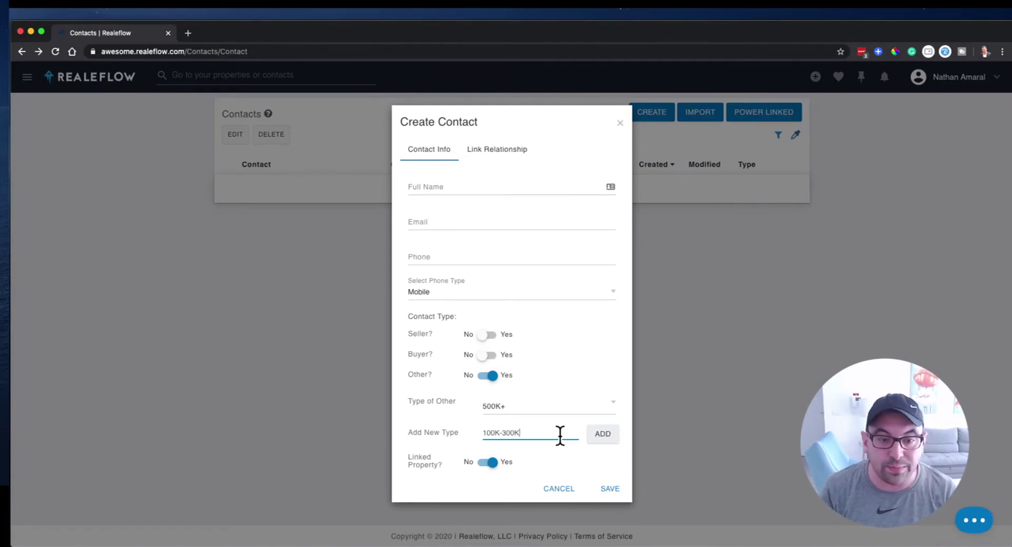
pyautogui.click(602, 436)
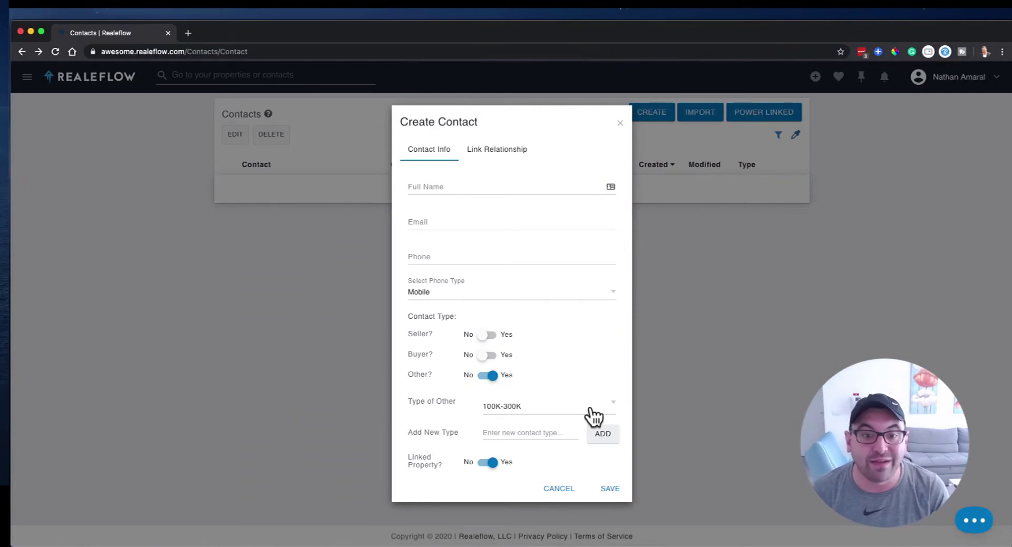
pyautogui.click(556, 489)
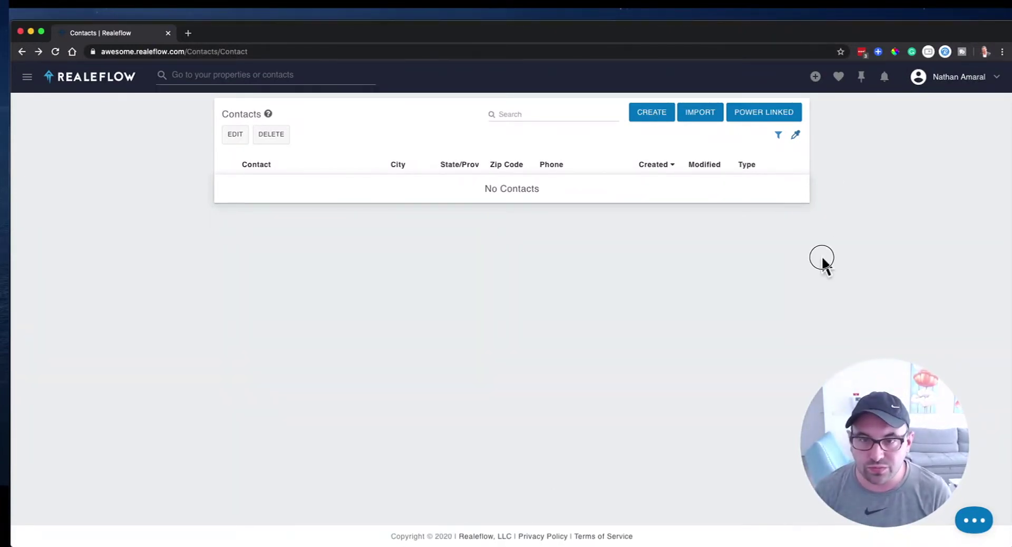
# Step: Open the Websites page of the Leadflow section
pyautogui.click(26, 78)
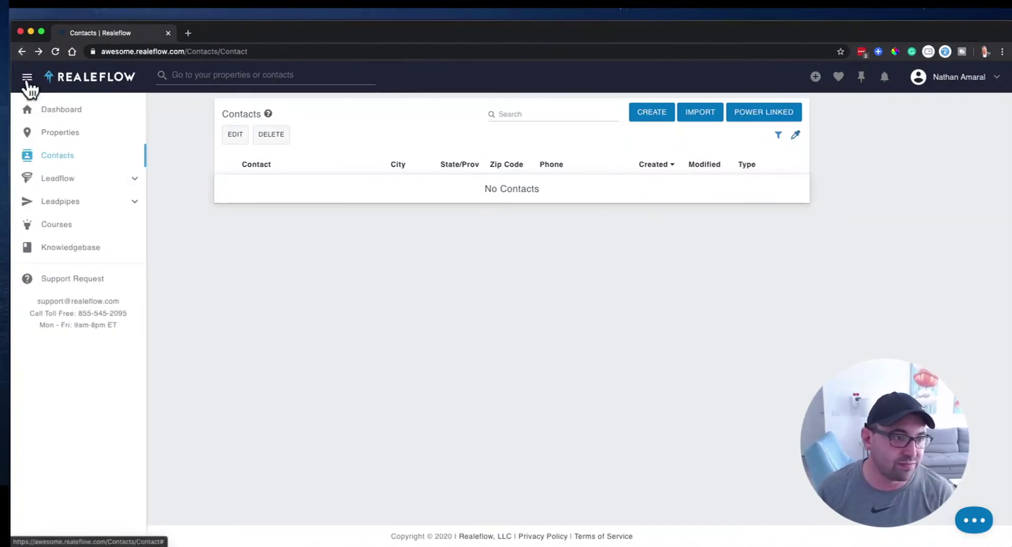
pyautogui.click(117, 190)
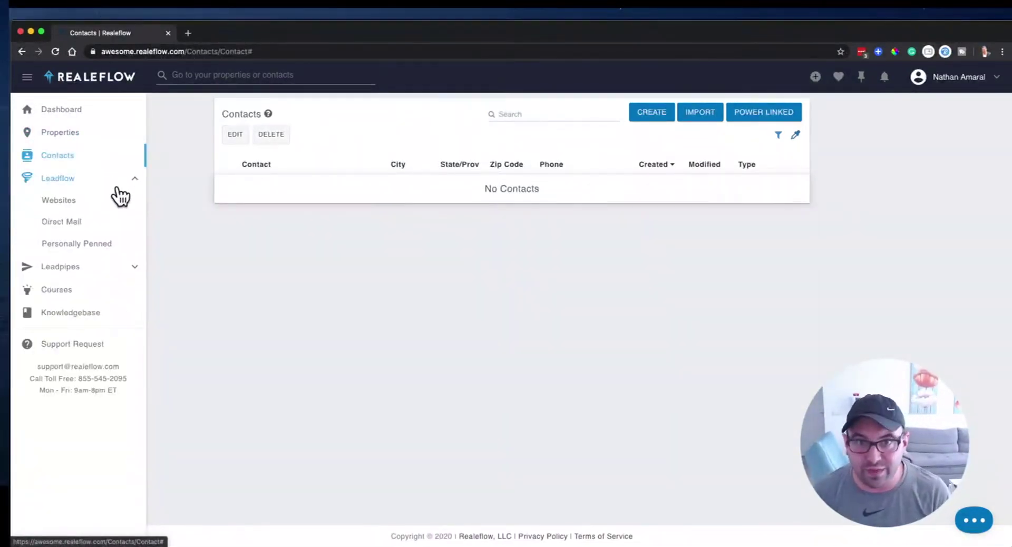
pyautogui.click(59, 212)
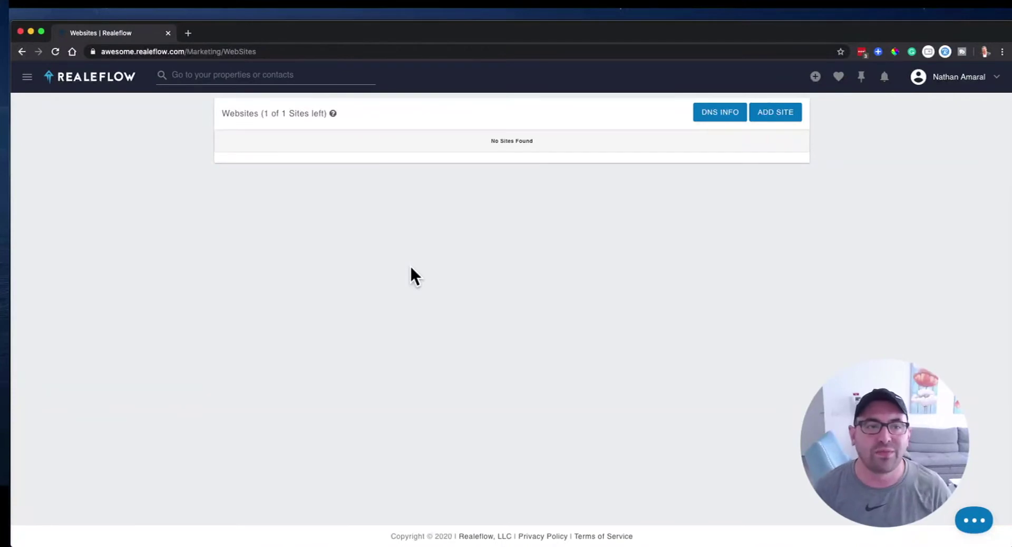
# Step: Start adding a new site and pick Squeeze Page as the website type
pyautogui.click(769, 118)
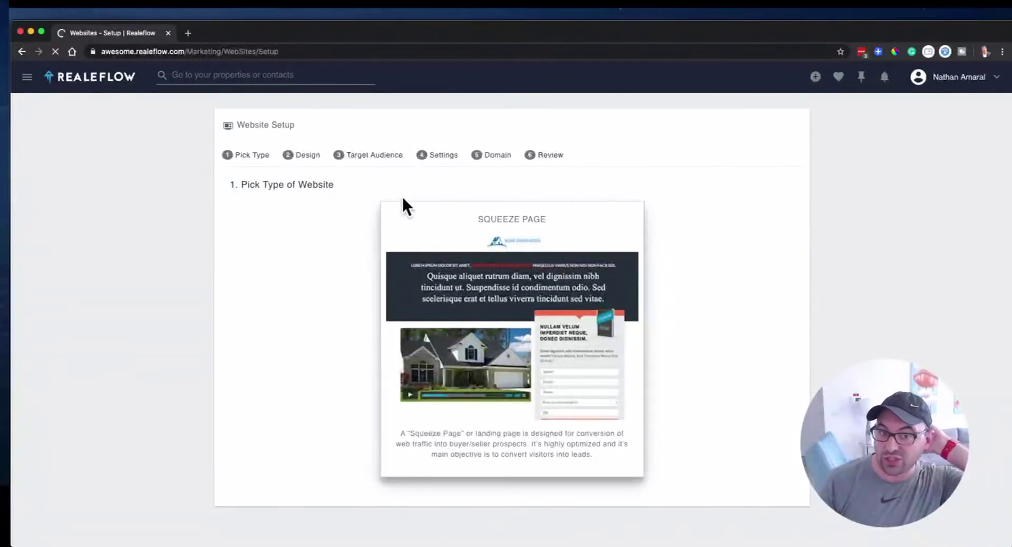
pyautogui.scroll(-1, 477, 283)
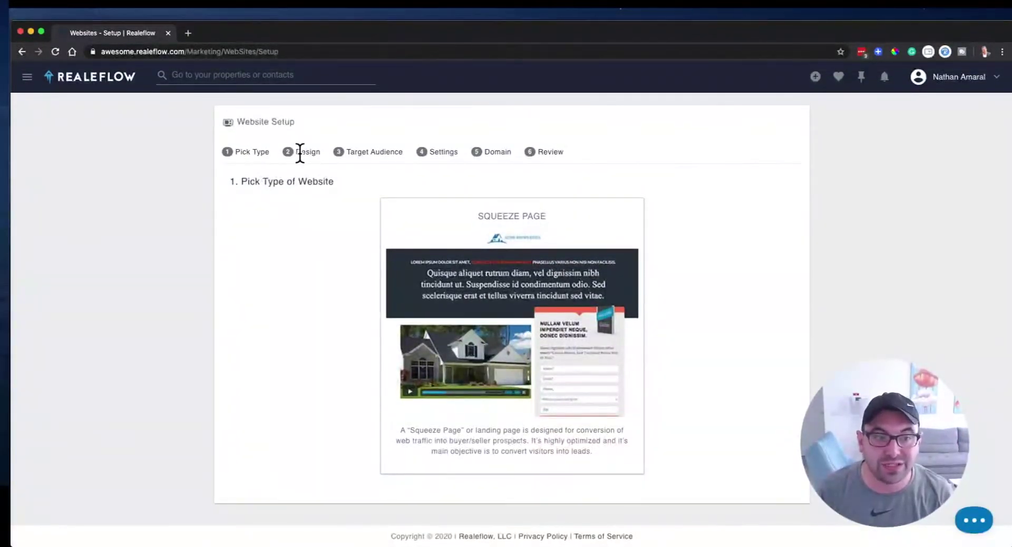
pyautogui.moveTo(428, 151); pyautogui.dragTo(496, 175)
pyautogui.click(495, 281)
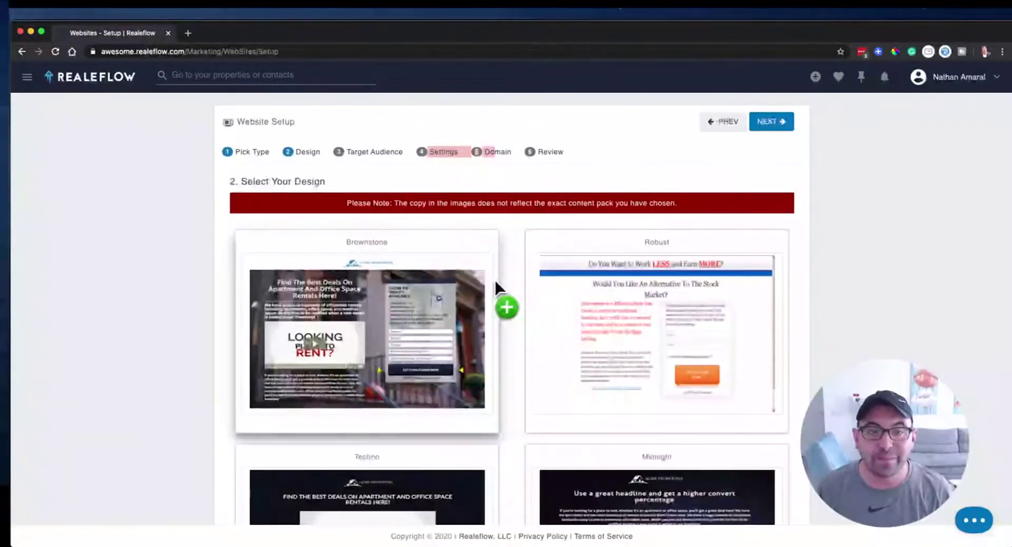
# Step: Browse the squeeze page designs and select the Brownstone design for the site
pyautogui.scroll(-3, 529, 331)
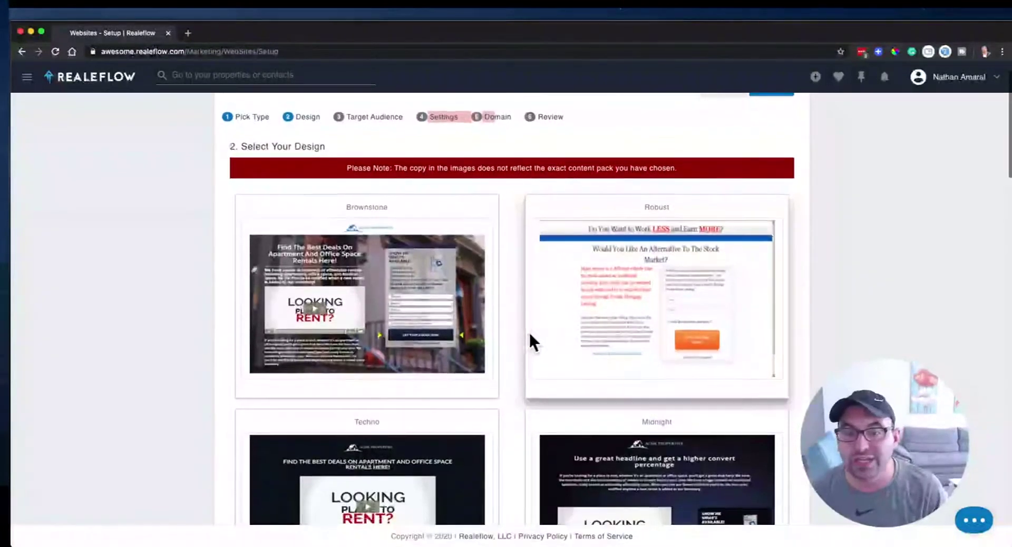
pyautogui.scroll(-5, 529, 335)
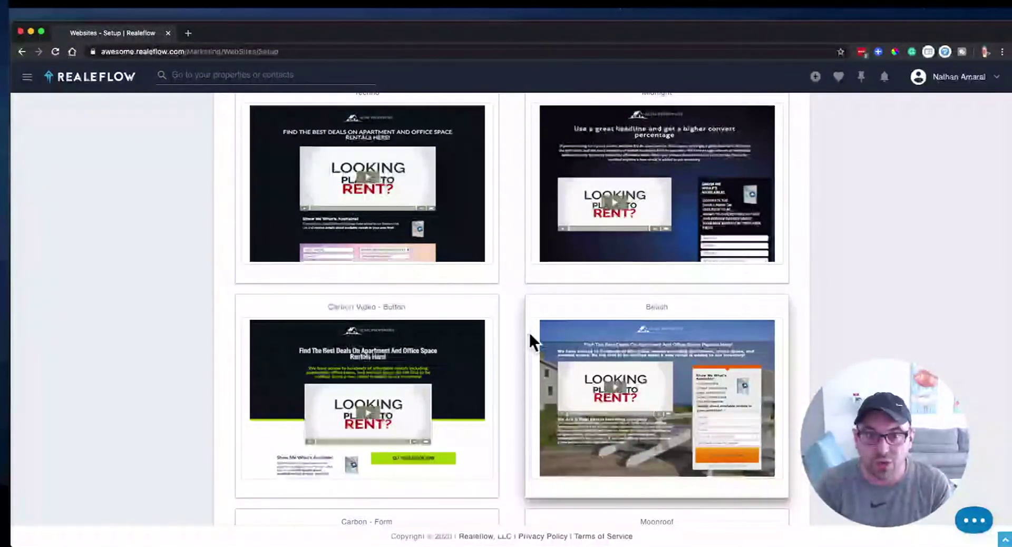
pyautogui.scroll(-10, 528, 330)
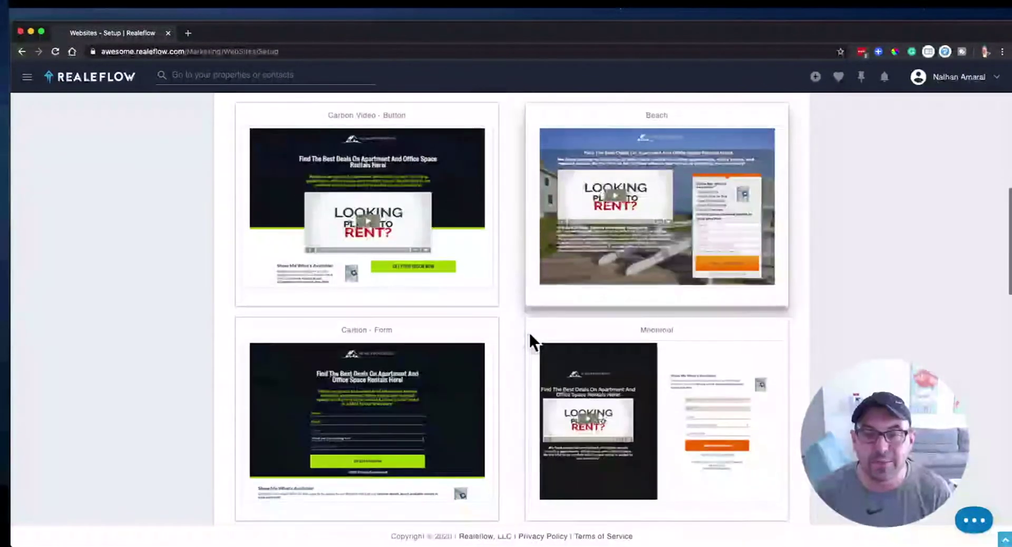
pyautogui.scroll(-5, 529, 333)
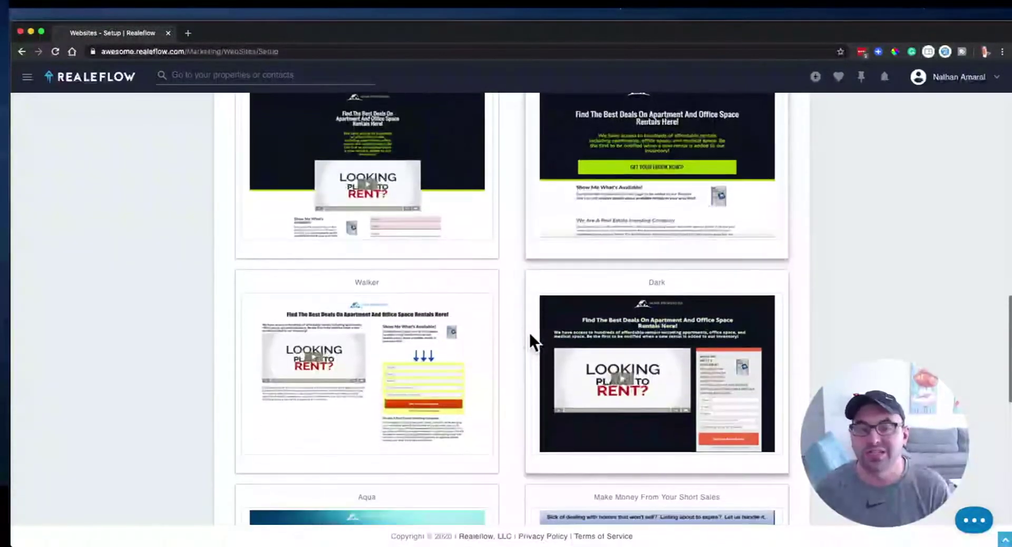
pyautogui.scroll(10, 529, 333)
pyautogui.scroll(10, 529, 333)
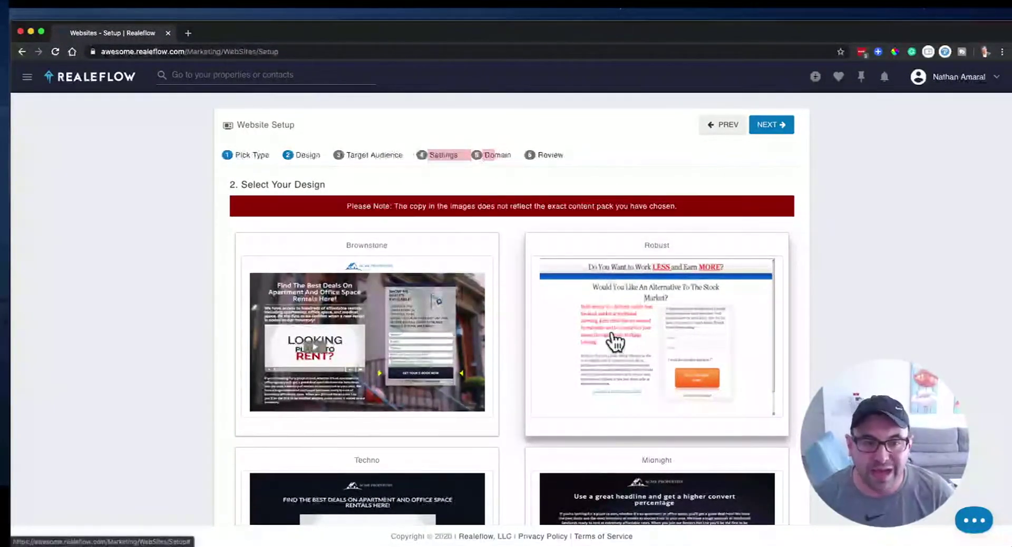
pyautogui.scroll(-3, 417, 353)
pyautogui.scroll(-10, 417, 353)
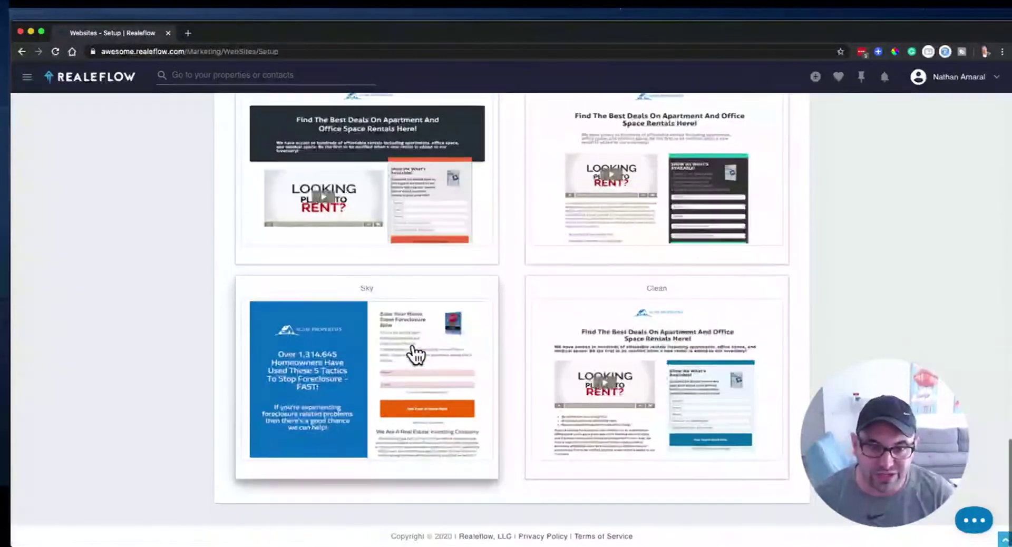
pyautogui.scroll(13, 416, 353)
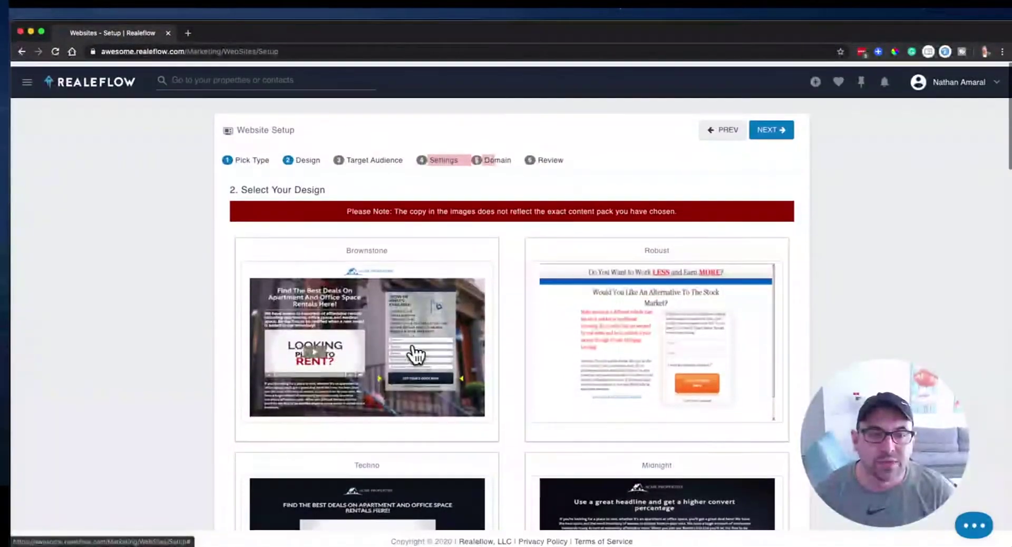
pyautogui.scroll(-4, 416, 352)
pyautogui.click(415, 272)
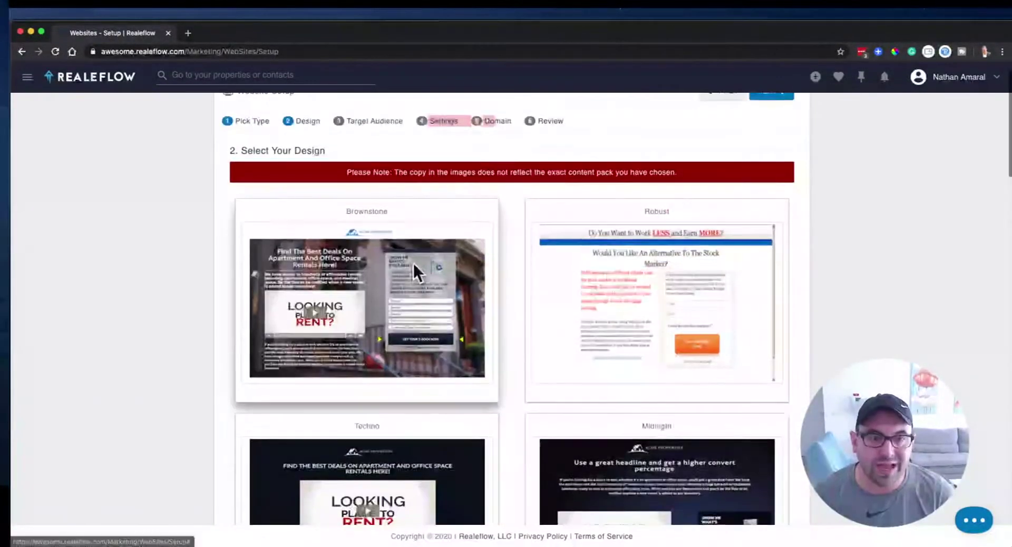
# Step: Set the site's audience type to Seller and its target to Sell Without Agent
pyautogui.click(399, 246)
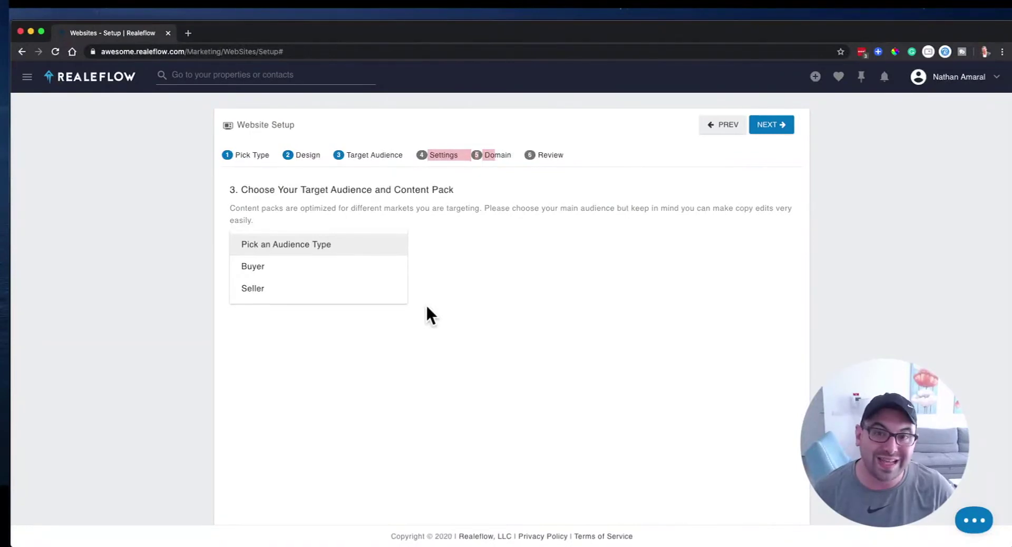
pyautogui.click(339, 289)
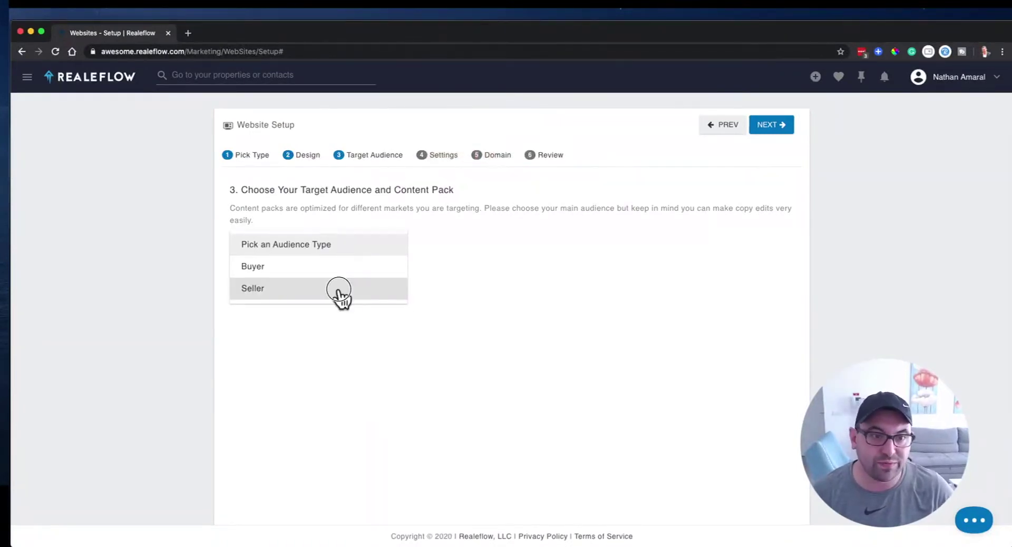
pyautogui.click(467, 243)
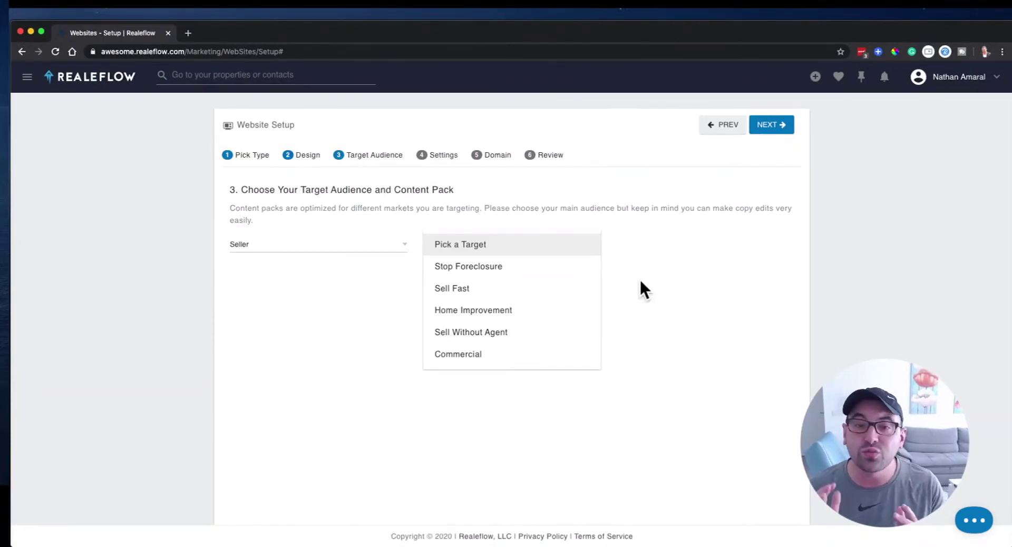
pyautogui.press('super+equal')
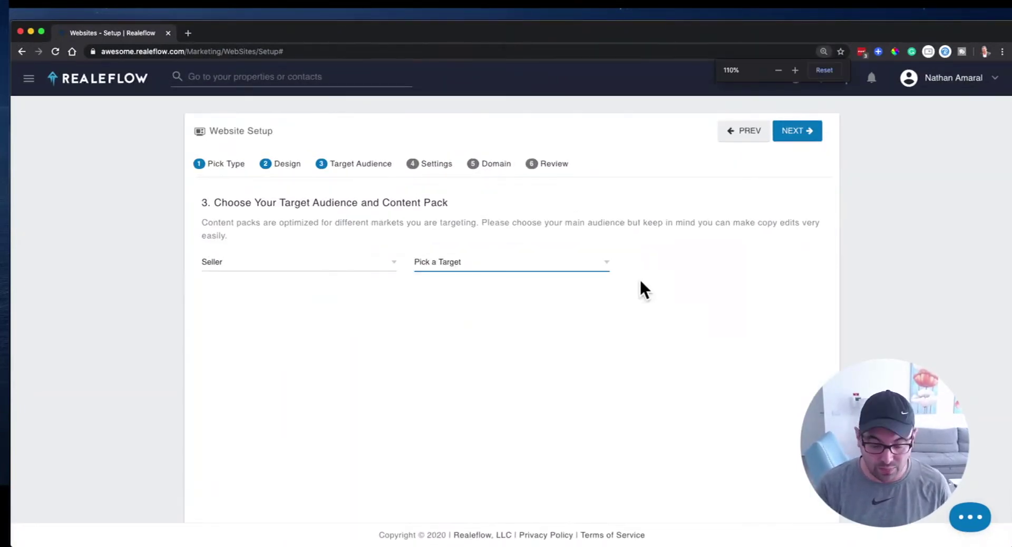
pyautogui.press('super+equal')
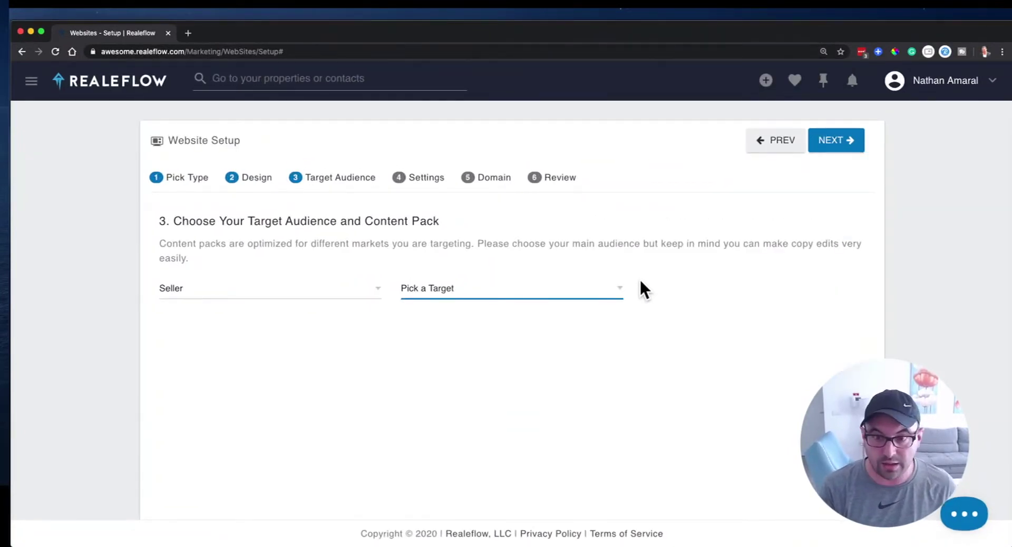
pyautogui.press('super+equal')
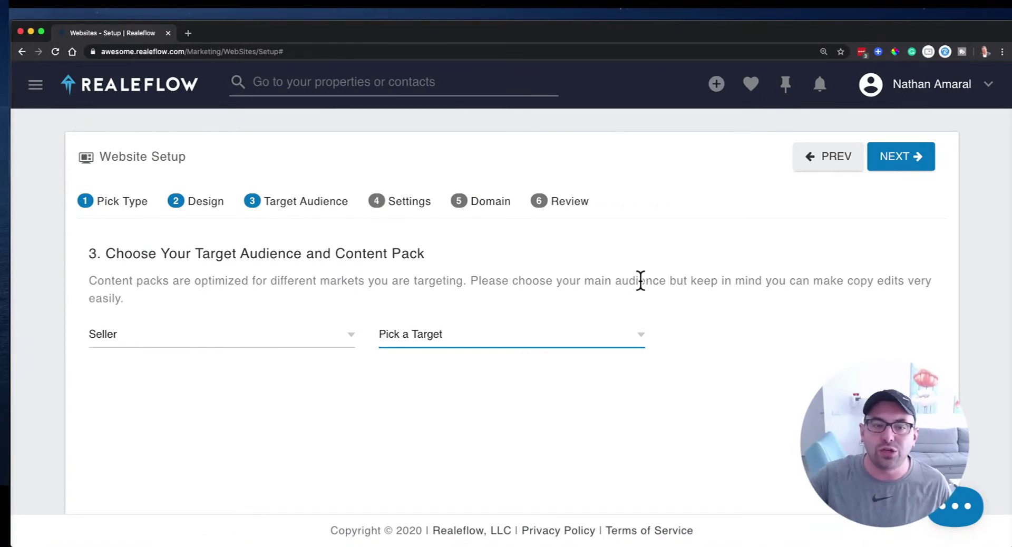
pyautogui.click(617, 340)
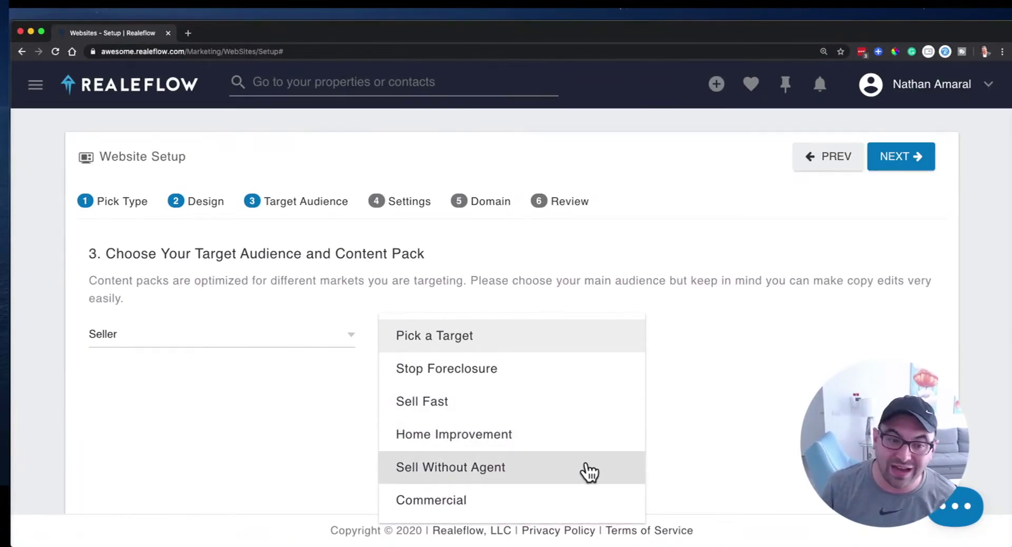
pyautogui.click(570, 470)
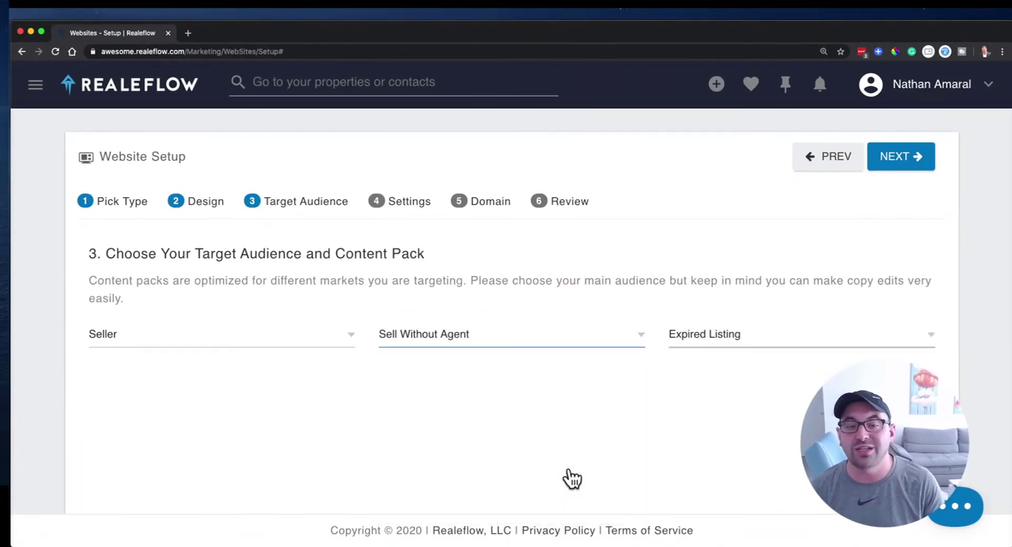
# Step: Check the content pack choices and read through the preview of the Expired Listing pack
pyautogui.scroll(-2, 673, 357)
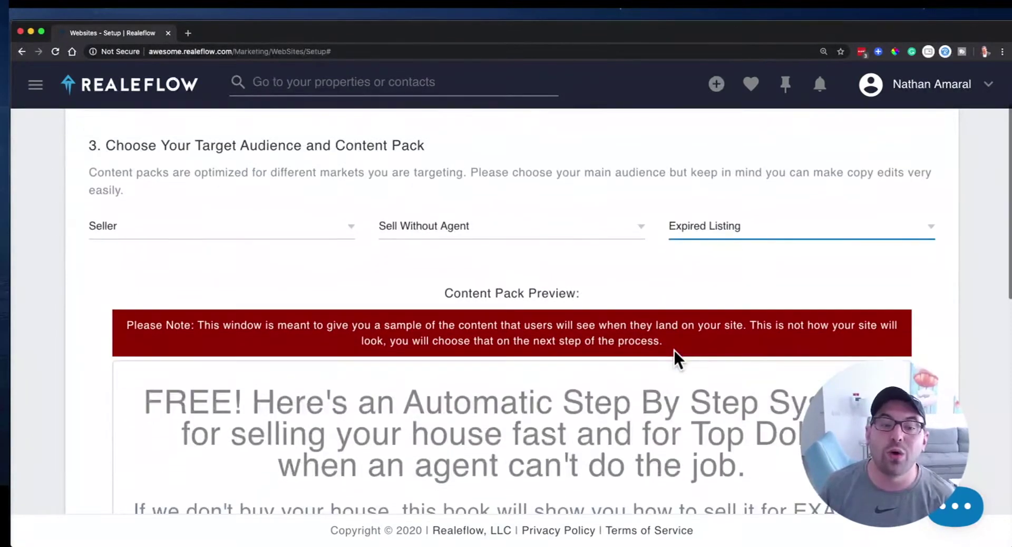
pyautogui.click(718, 228)
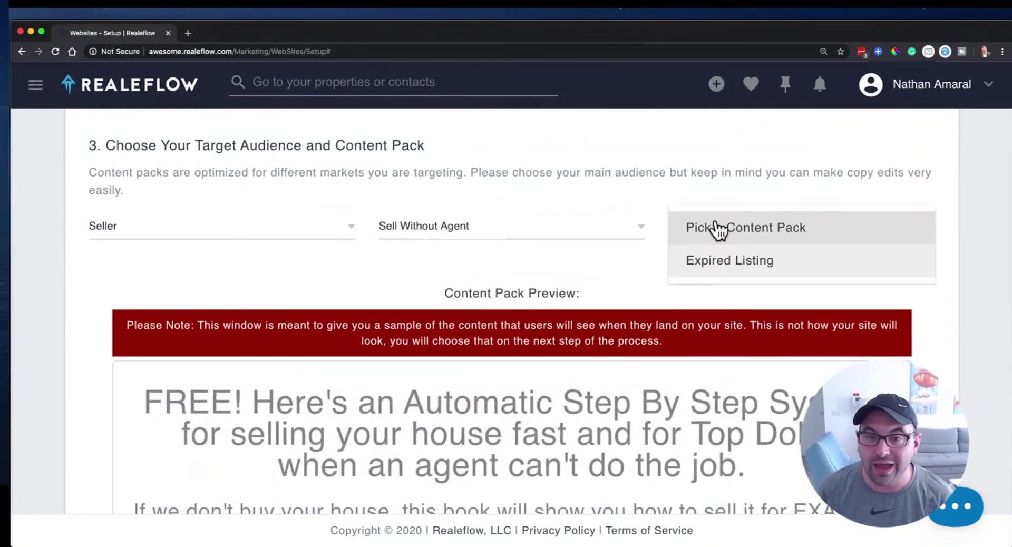
pyautogui.click(639, 264)
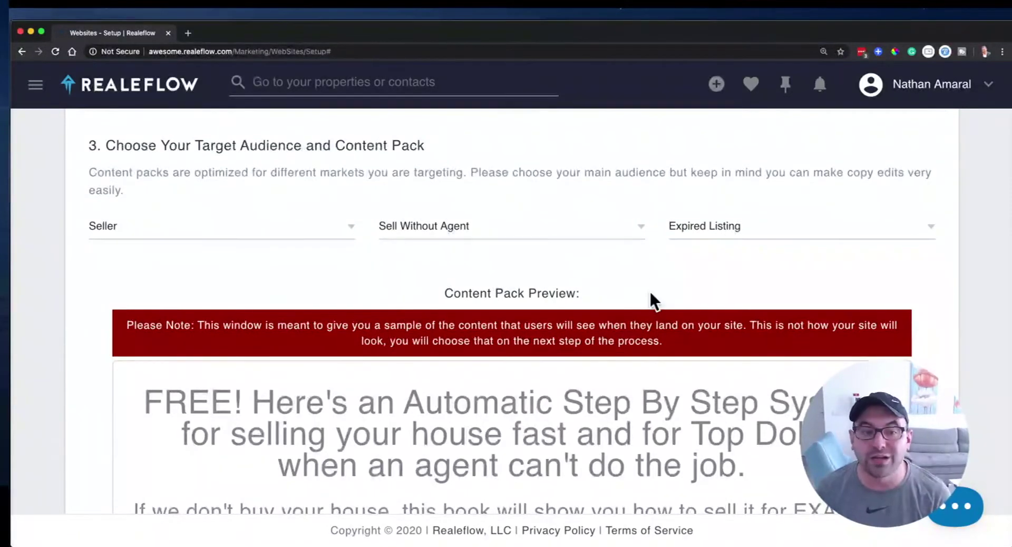
pyautogui.scroll(-3, 651, 298)
pyautogui.scroll(-1, 651, 293)
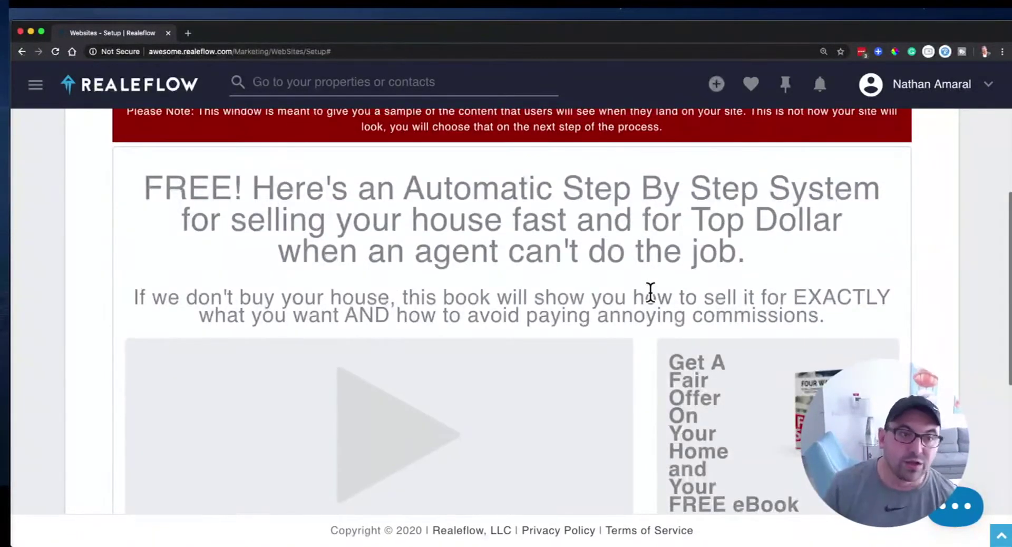
pyautogui.scroll(1, 271, 218)
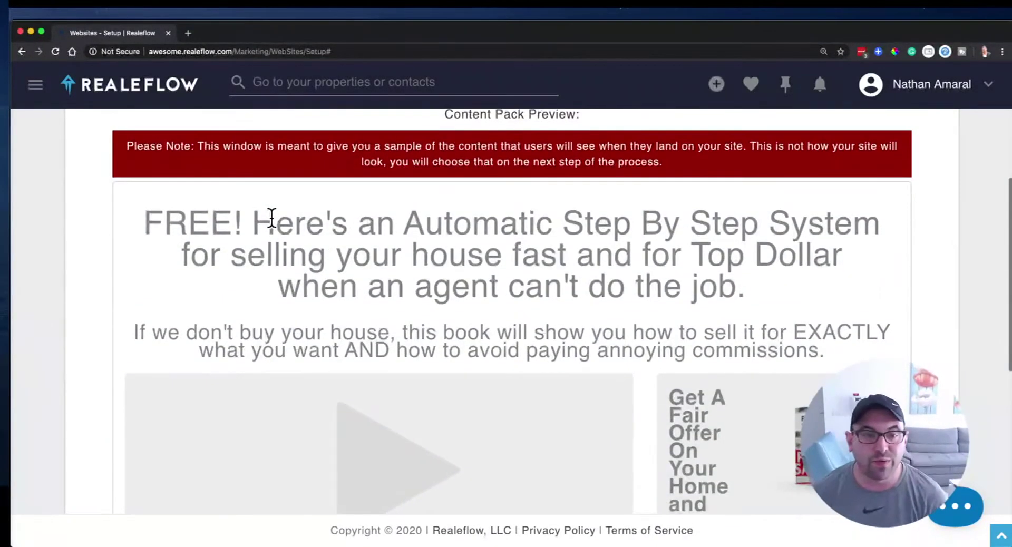
pyautogui.scroll(-1, 595, 219)
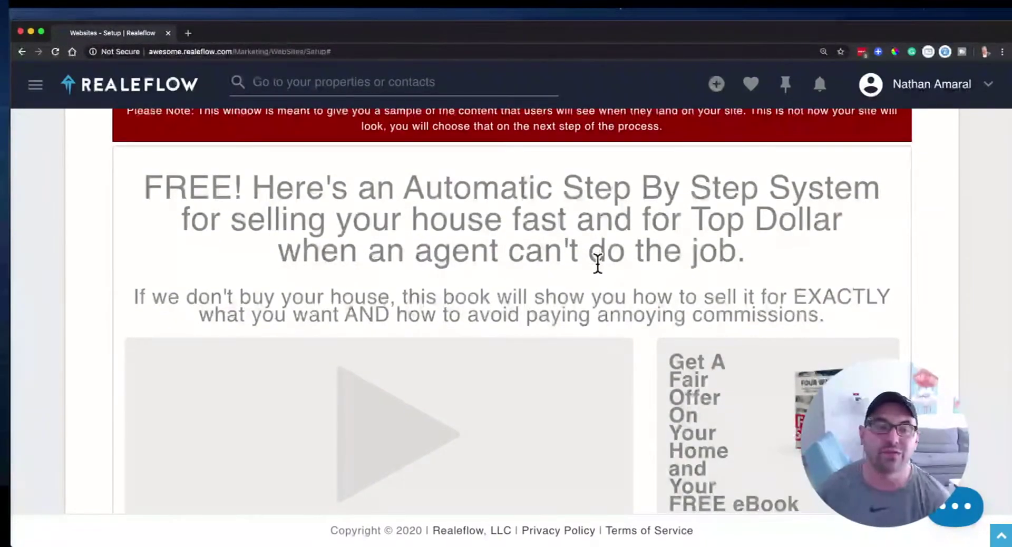
pyautogui.scroll(-2, 597, 261)
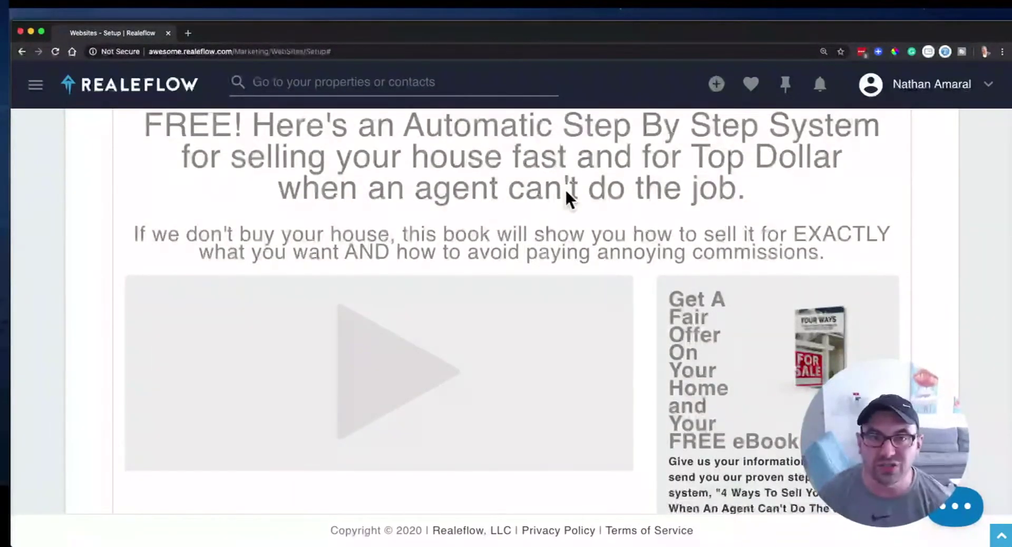
pyautogui.scroll(-1, 566, 191)
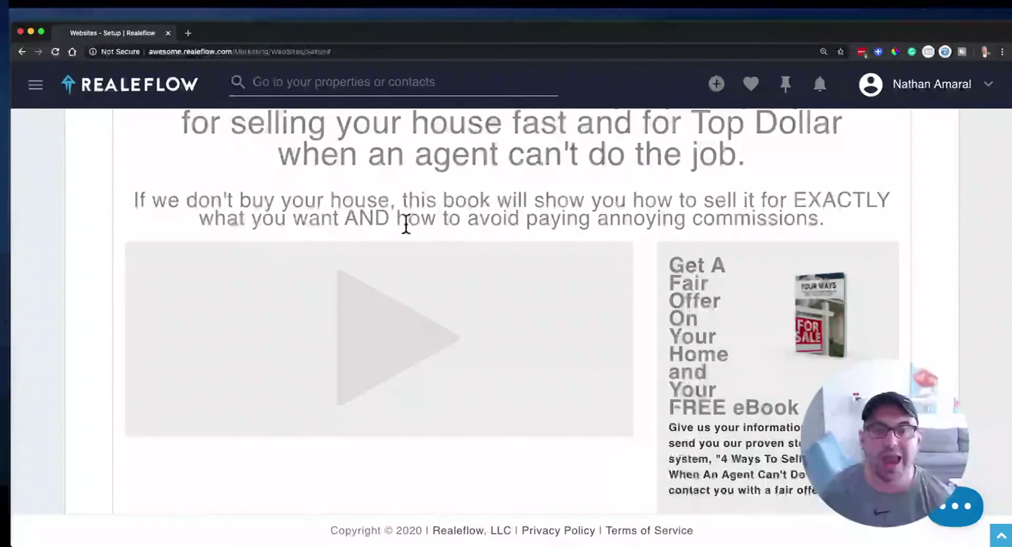
# Step: Read the rest of the Expired Listing content pack preview, down to the text blocks at its end
pyautogui.scroll(-3, 671, 228)
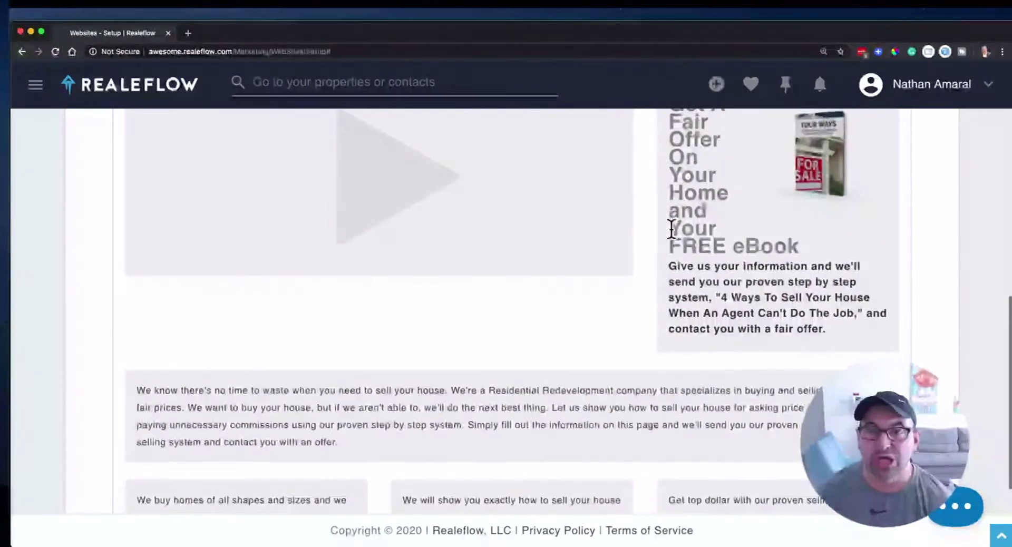
pyautogui.scroll(-3, 671, 229)
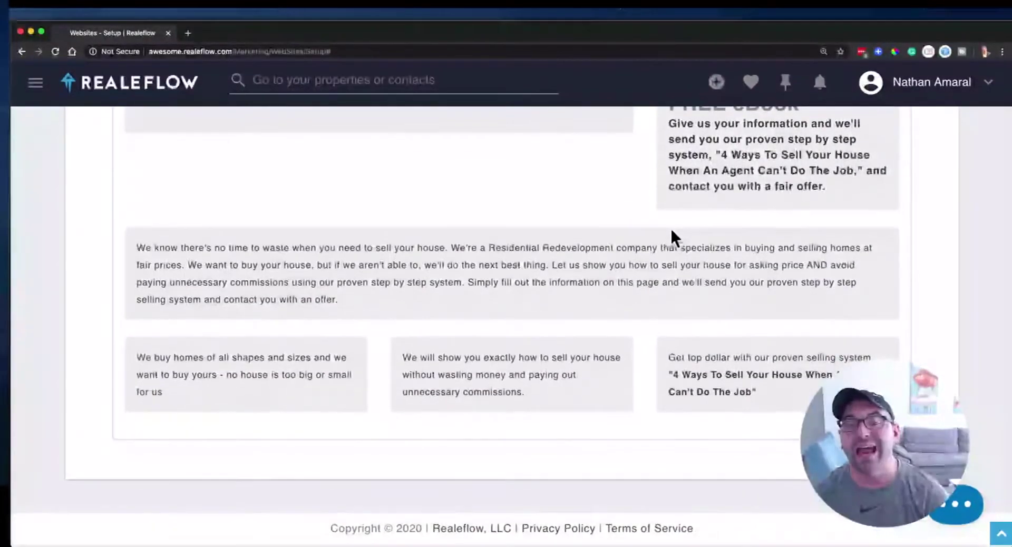
pyautogui.scroll(10, 671, 232)
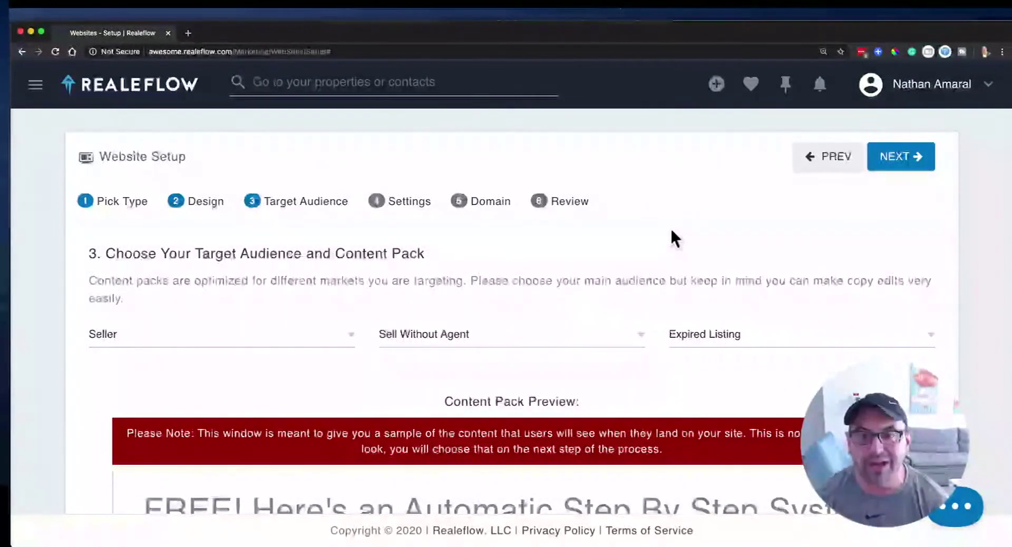
# Step: Change the seller site's target to Sell Fast
pyautogui.scroll(-3, 646, 245)
pyautogui.click(644, 240)
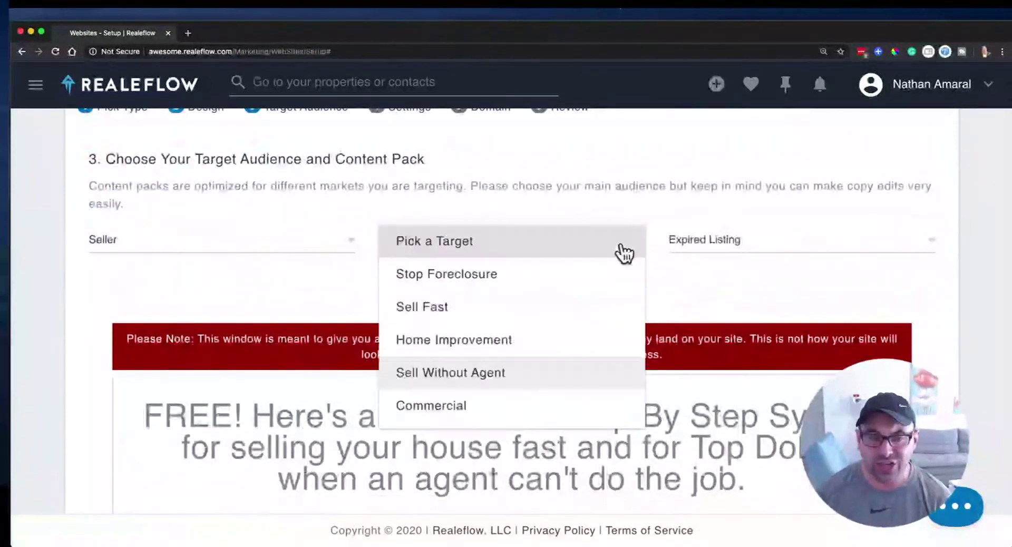
pyautogui.click(571, 307)
# Step: Browse the Sell Fast content packs, choose Sell Fast 1 and read through its preview
pyautogui.click(746, 230)
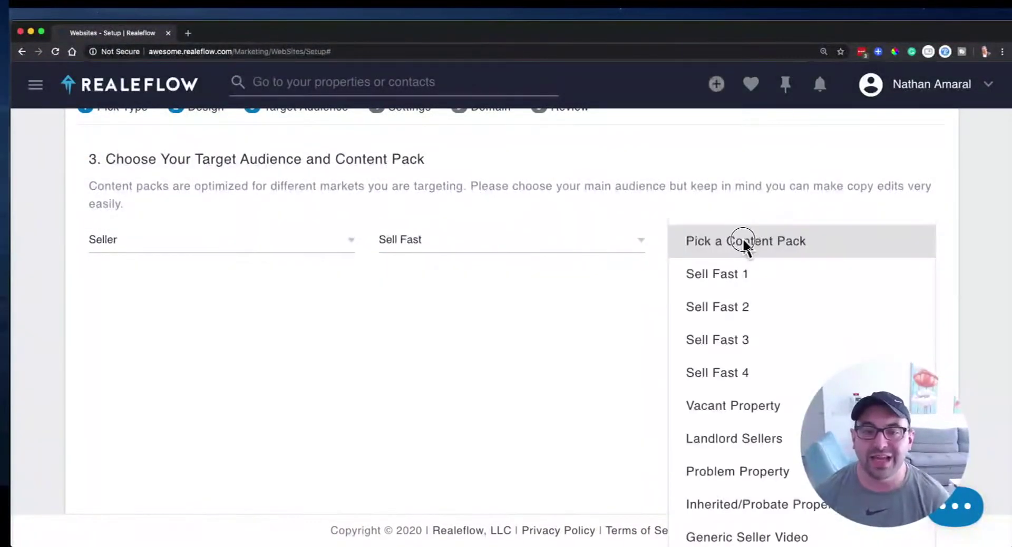
pyautogui.click(744, 238)
pyautogui.click(742, 236)
pyautogui.scroll(-3, 712, 330)
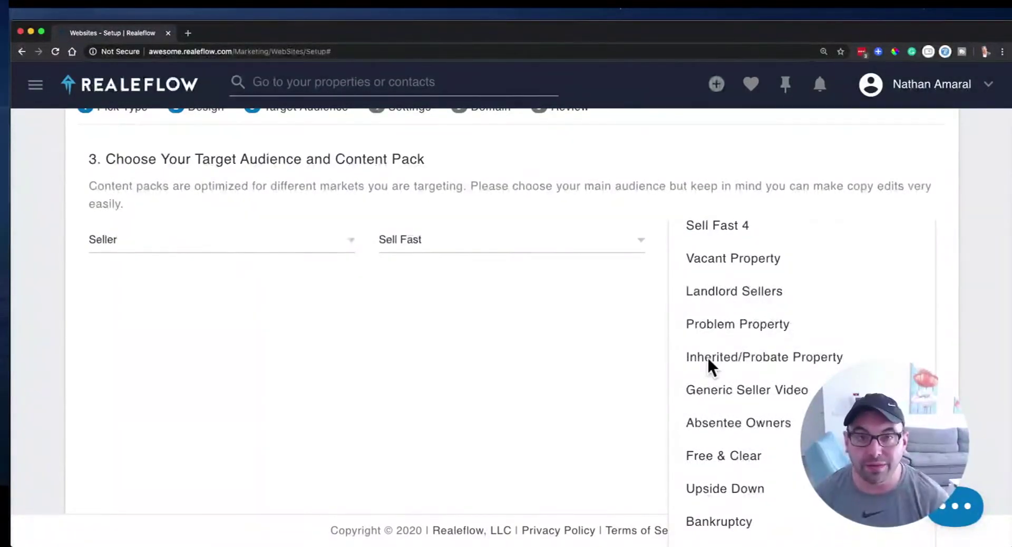
pyautogui.scroll(2, 713, 348)
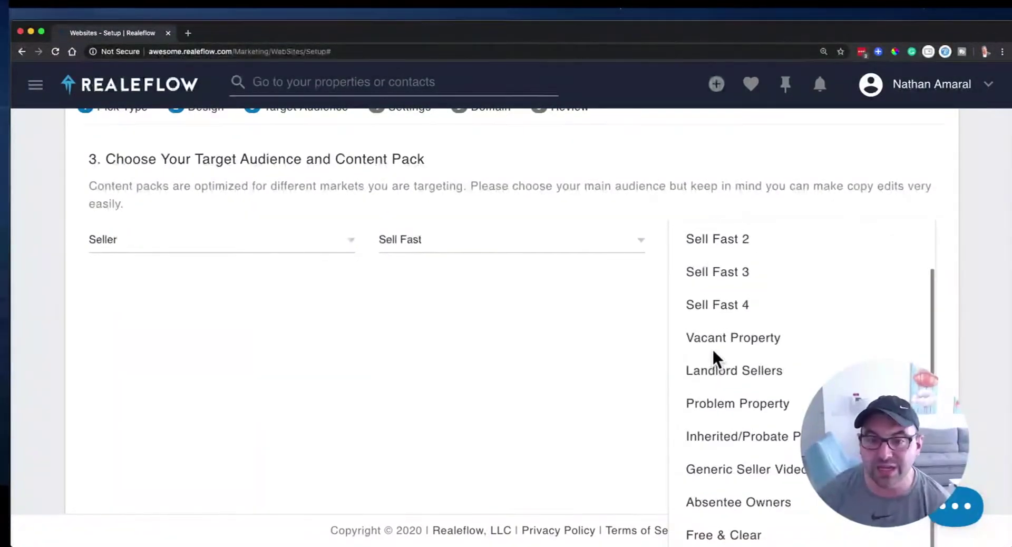
pyautogui.scroll(2, 712, 344)
pyautogui.click(712, 275)
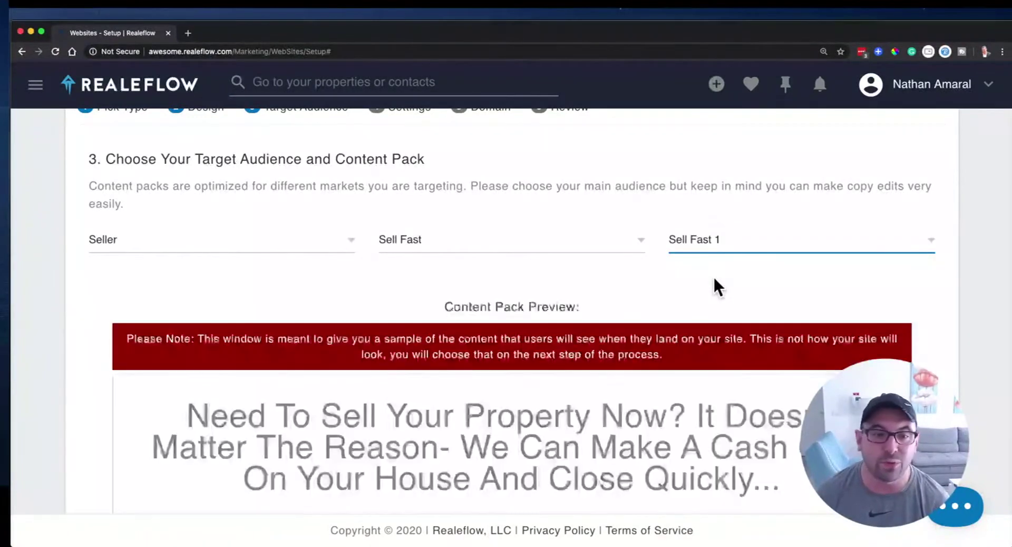
pyautogui.scroll(-3, 527, 460)
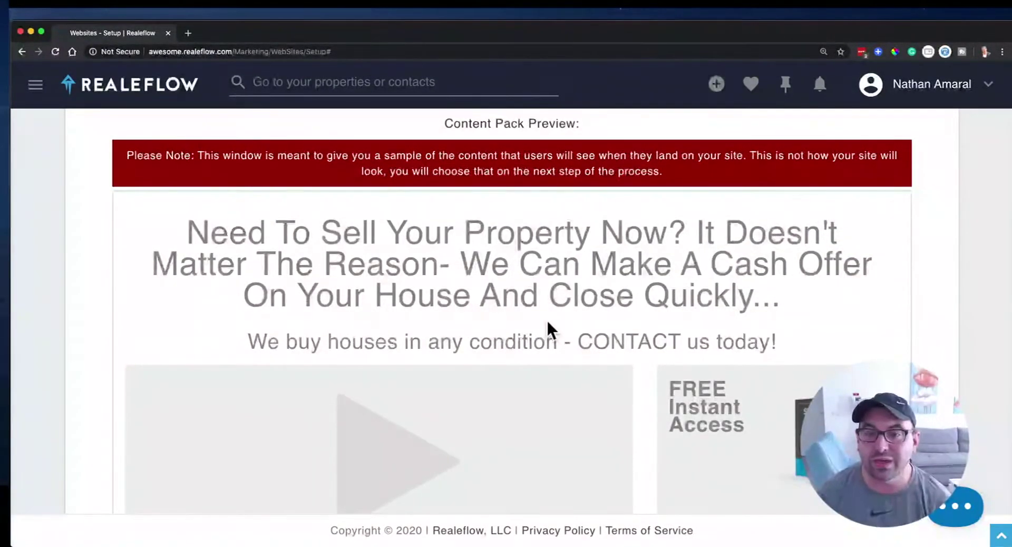
pyautogui.scroll(-1, 548, 326)
pyautogui.scroll(-1, 548, 327)
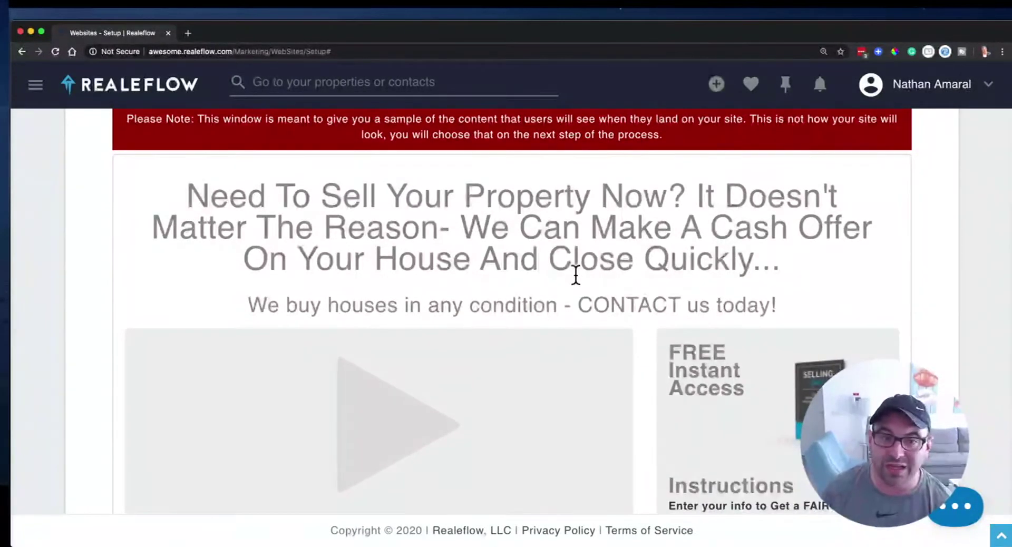
pyautogui.scroll(-2, 576, 274)
pyautogui.scroll(3, 575, 274)
# Step: Switch the content pack to Landlord Sellers and read through its preview
pyautogui.click(733, 150)
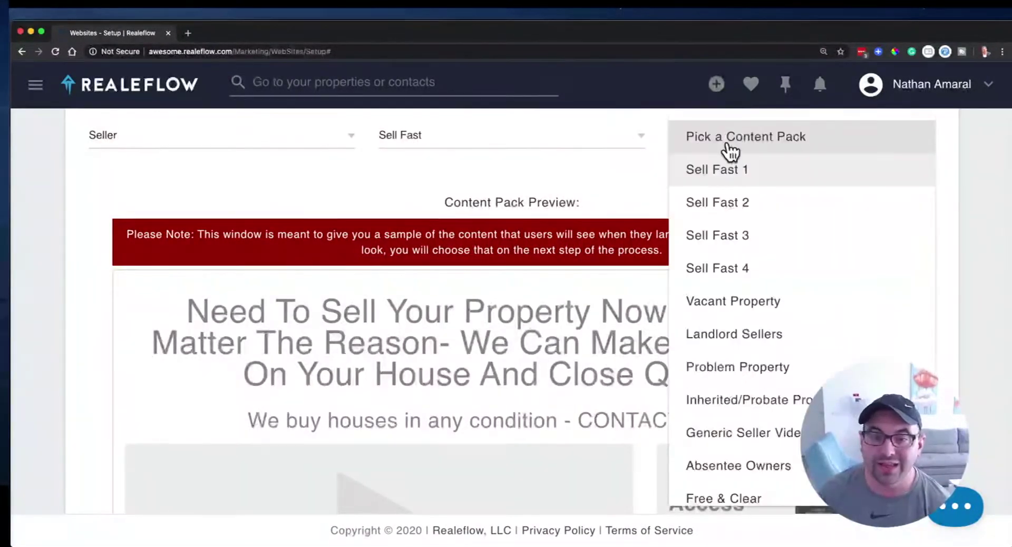
pyautogui.scroll(-1, 729, 263)
pyautogui.scroll(-1, 817, 266)
pyautogui.click(817, 263)
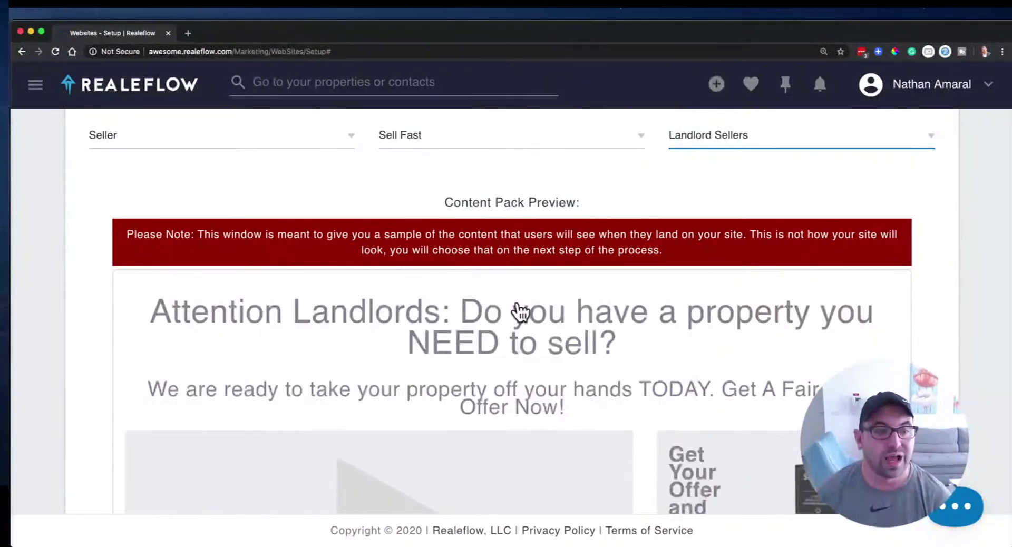
pyautogui.scroll(-2, 406, 356)
pyautogui.scroll(-1, 403, 349)
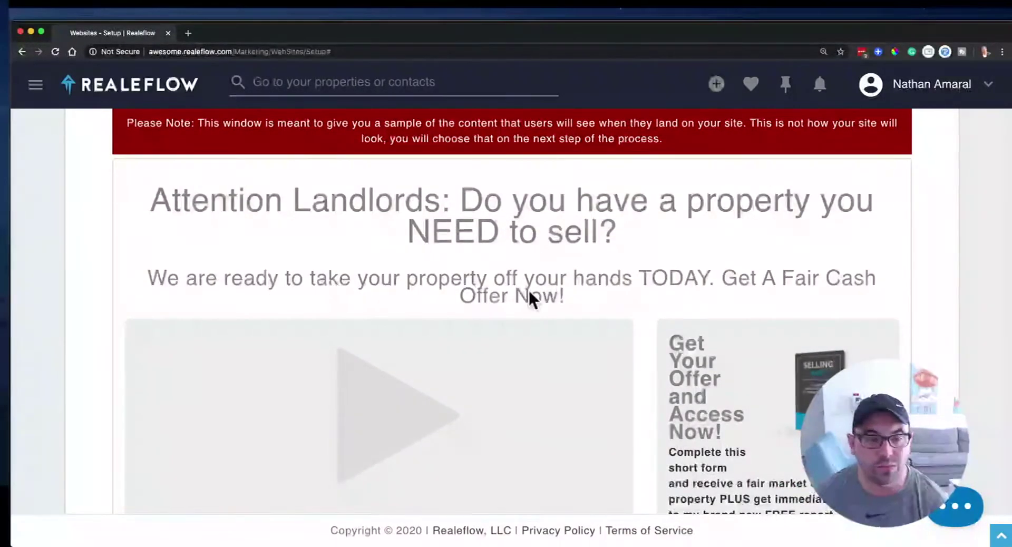
pyautogui.scroll(-5, 653, 299)
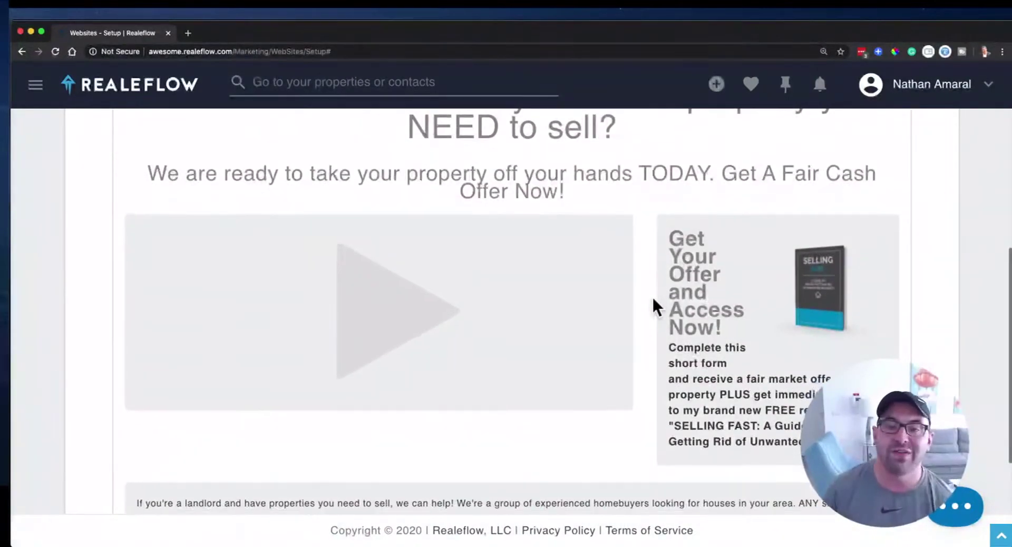
pyautogui.scroll(5, 652, 299)
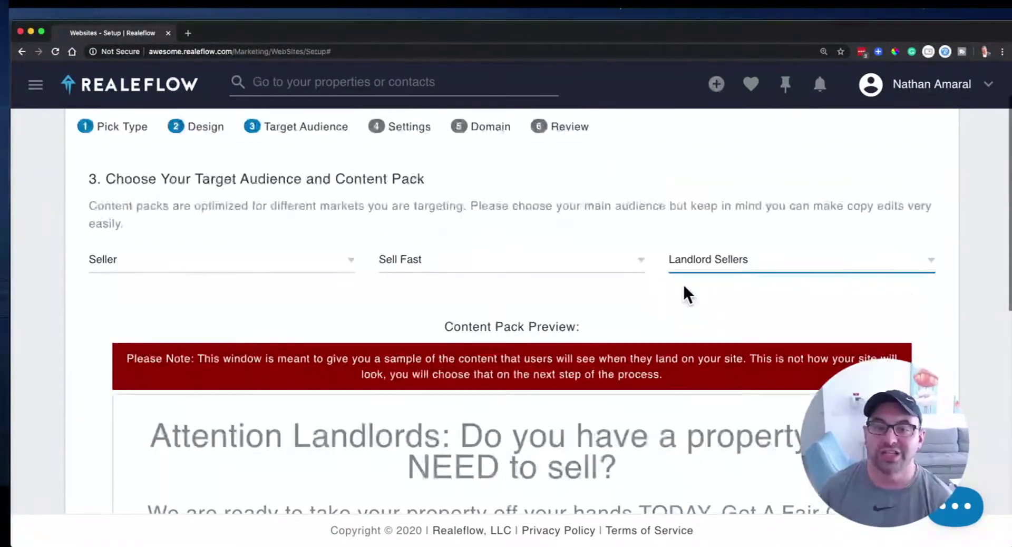
# Step: Set the content pack to Inherited/Probate Property and look over its preview
pyautogui.click(719, 262)
pyautogui.scroll(-3, 730, 438)
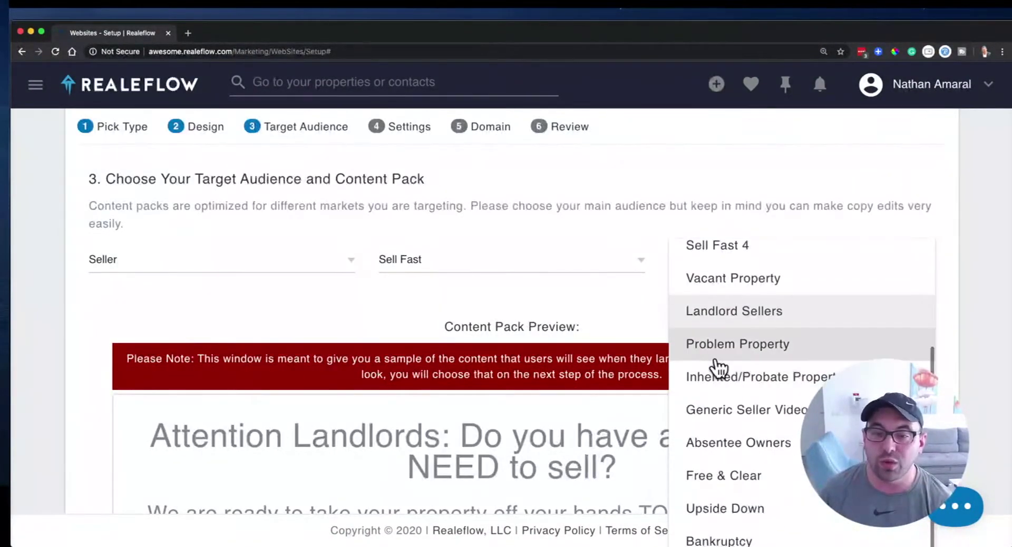
pyautogui.click(710, 386)
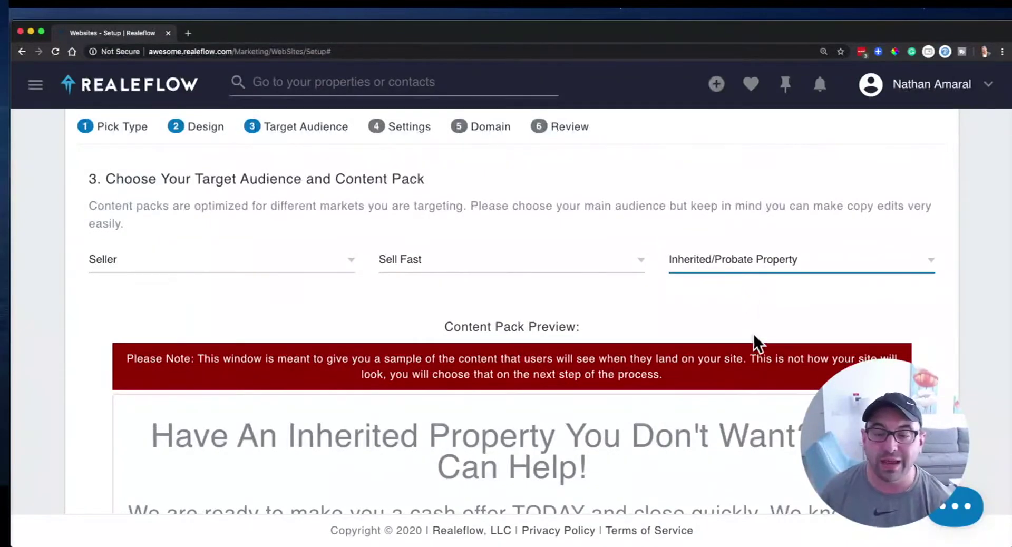
pyautogui.scroll(-3, 751, 342)
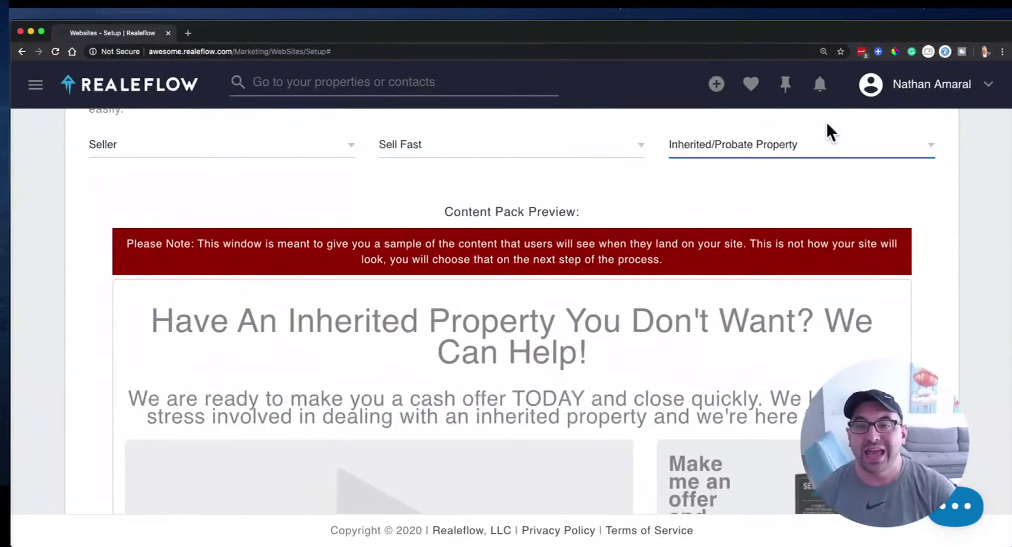
pyautogui.click(854, 60)
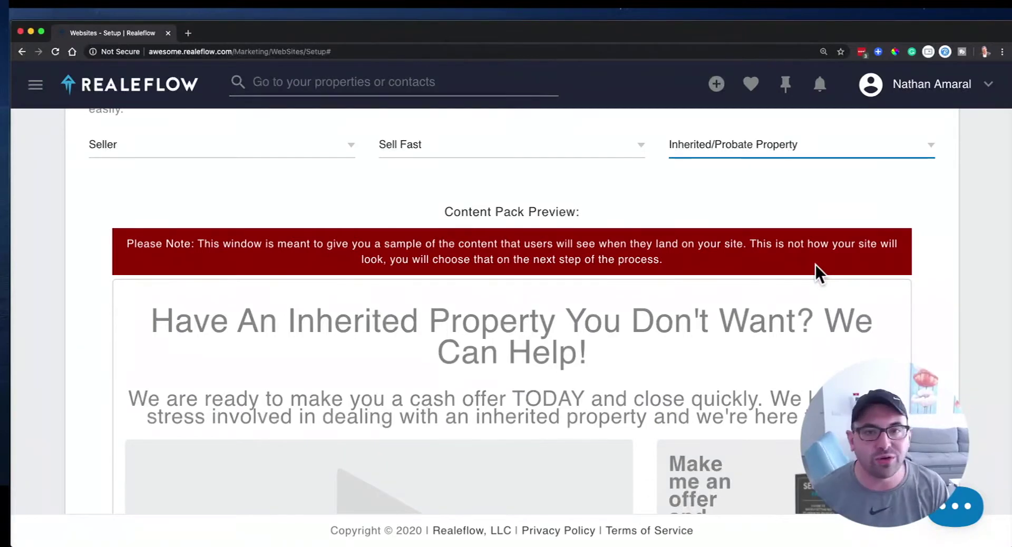
pyautogui.scroll(-10, 548, 403)
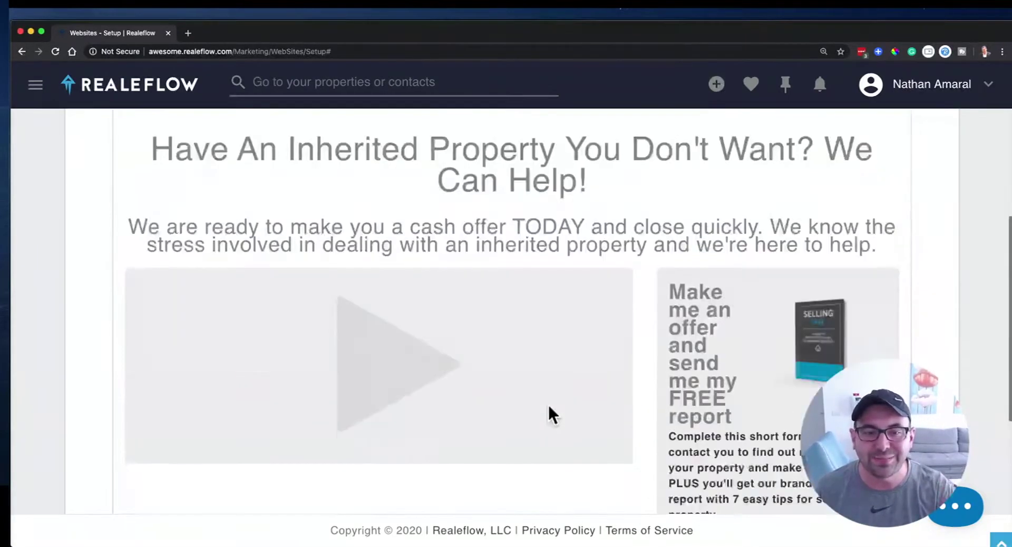
pyautogui.scroll(10, 548, 414)
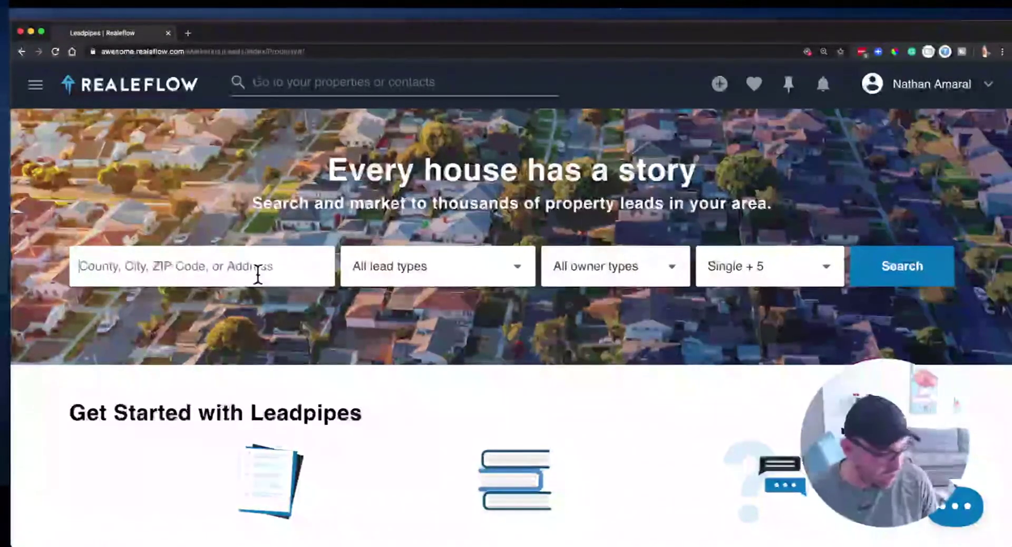
# Step: Set the Leadpipes property search location to the city of Winston Salem, NC
pyautogui.click(258, 274)
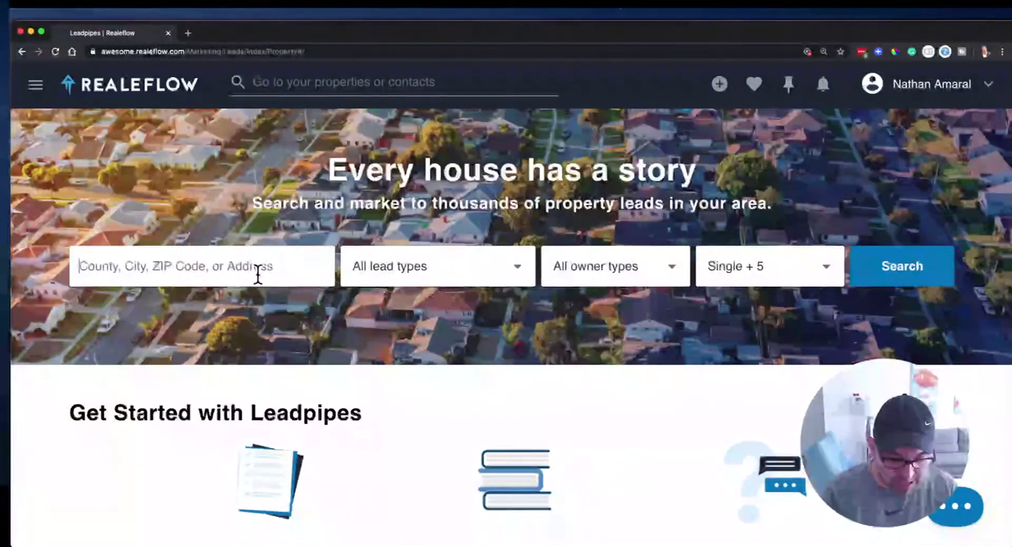
pyautogui.write('win')
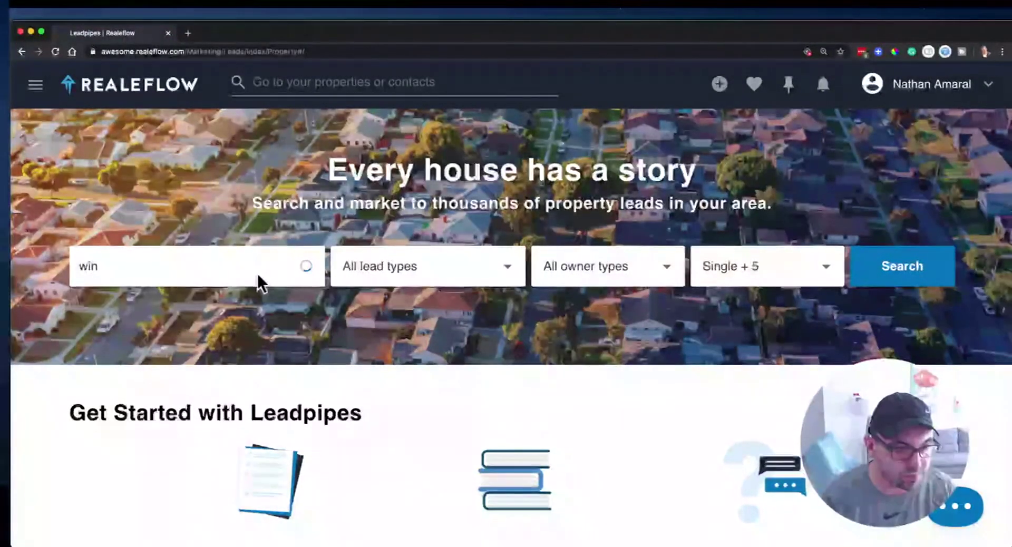
pyautogui.write('ston')
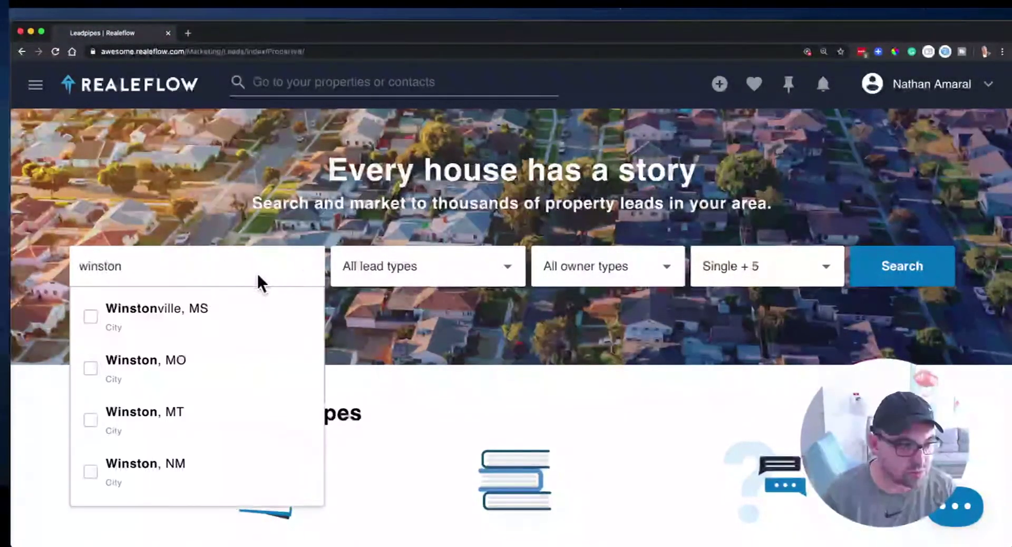
pyautogui.press('BackSpace')
pyautogui.press('BackSpace')
pyautogui.write('n')
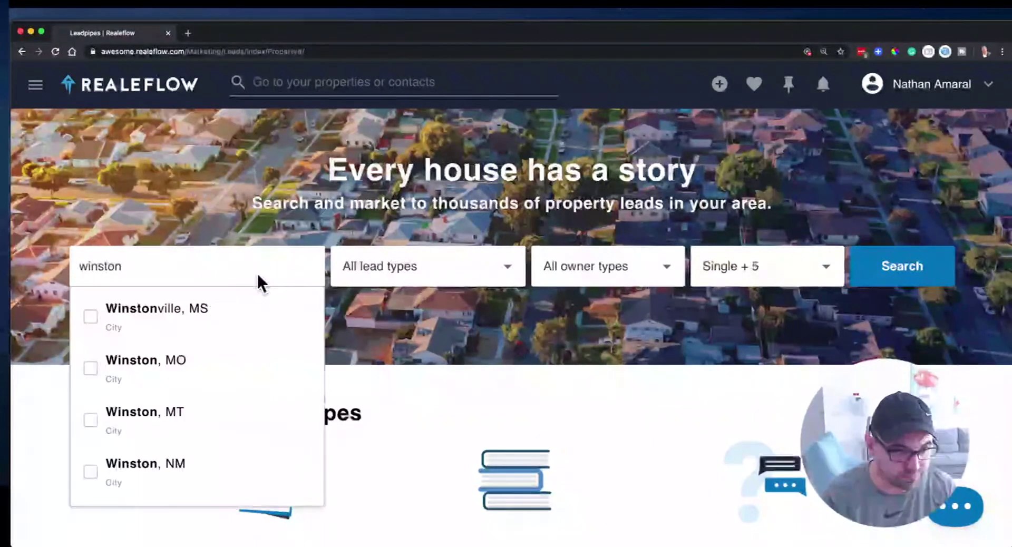
pyautogui.write('-sal')
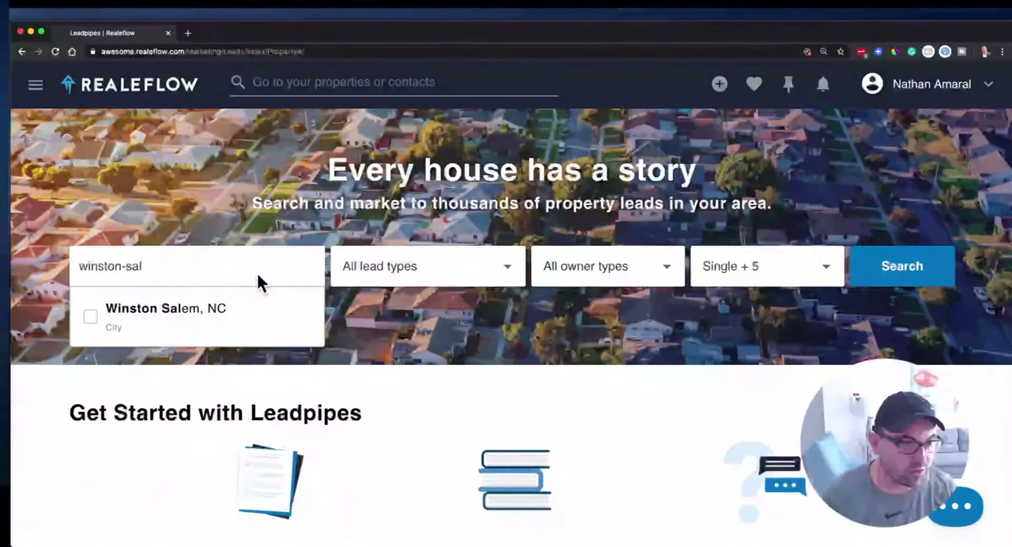
pyautogui.click(190, 312)
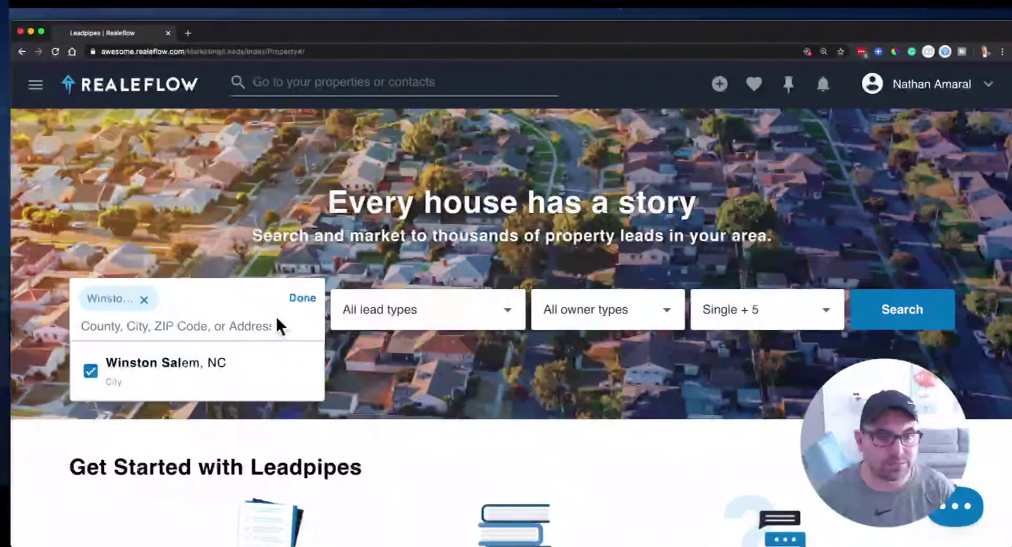
# Step: Examine the available lead types for the property search, including both the standard and the premium ones
pyautogui.click(381, 311)
pyautogui.scroll(-3, 529, 347)
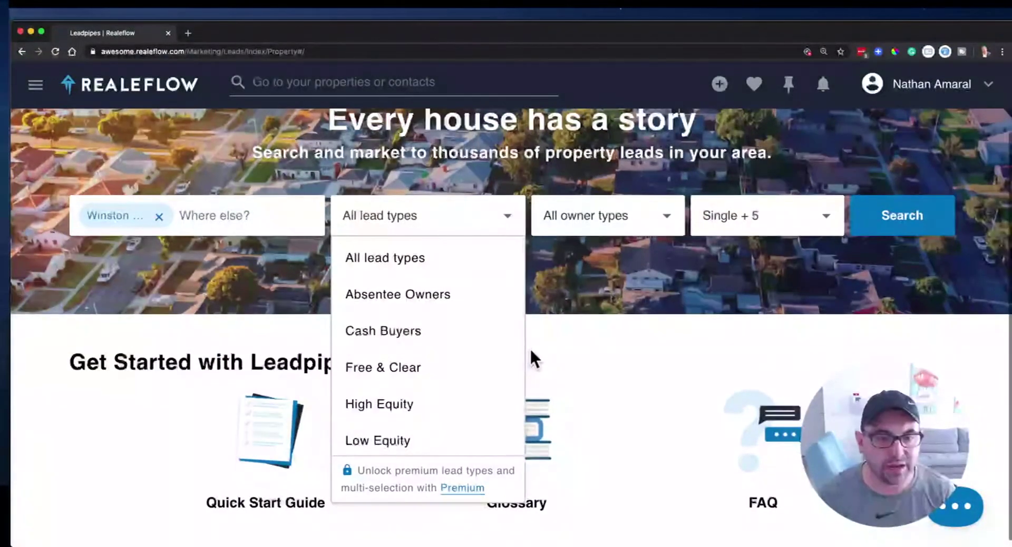
pyautogui.scroll(-5, 429, 346)
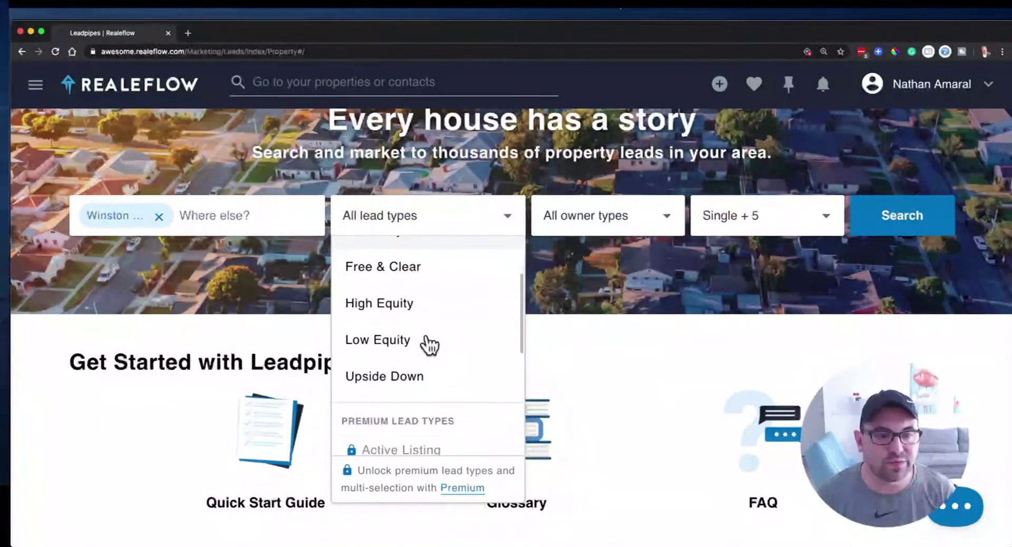
pyautogui.scroll(5, 429, 346)
pyautogui.scroll(-8, 429, 345)
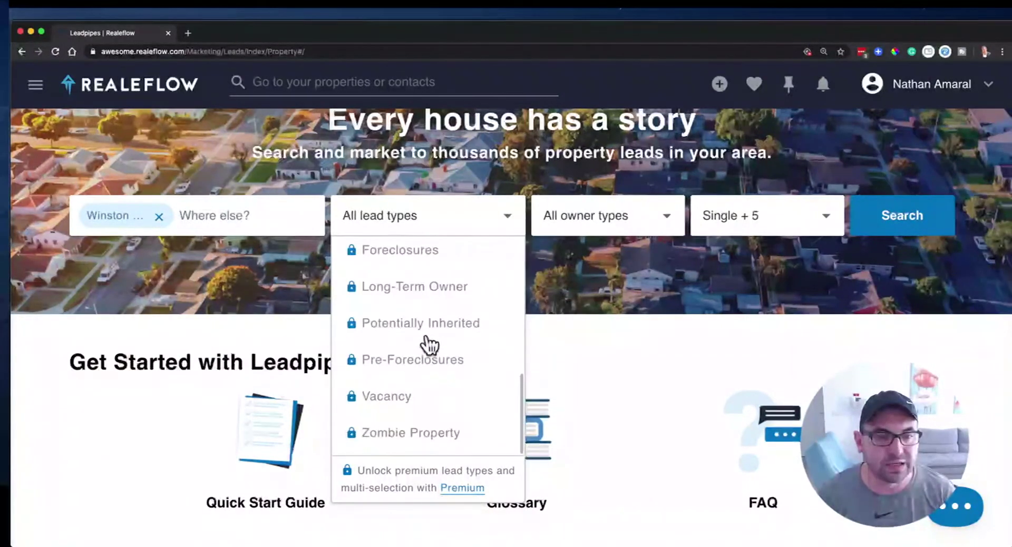
pyautogui.scroll(8, 429, 345)
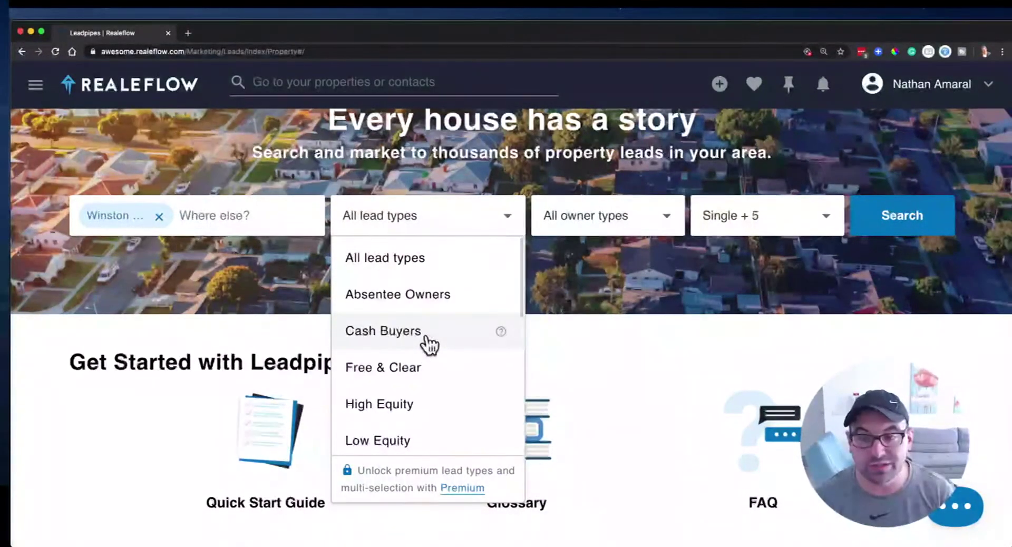
pyautogui.scroll(-1, 429, 342)
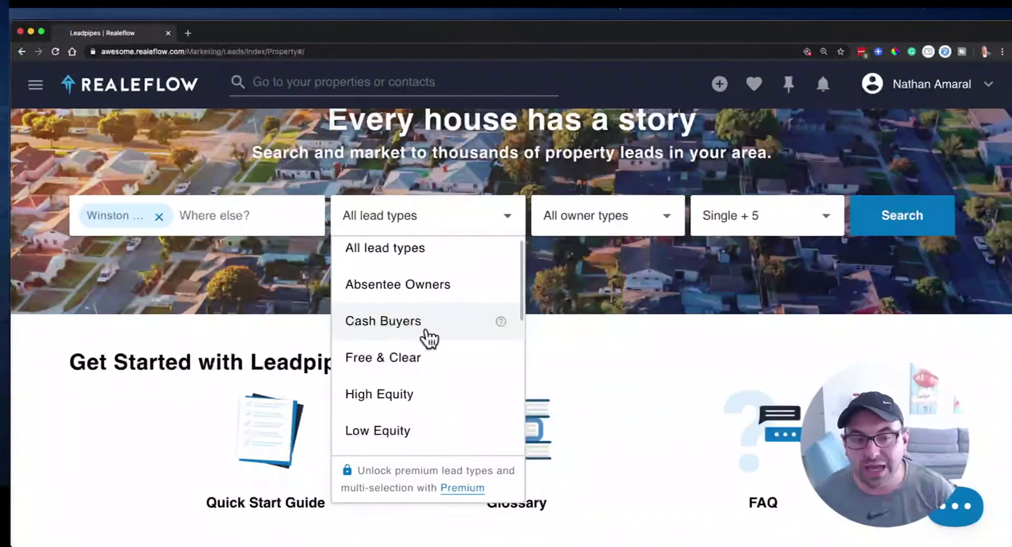
pyautogui.scroll(-3, 450, 326)
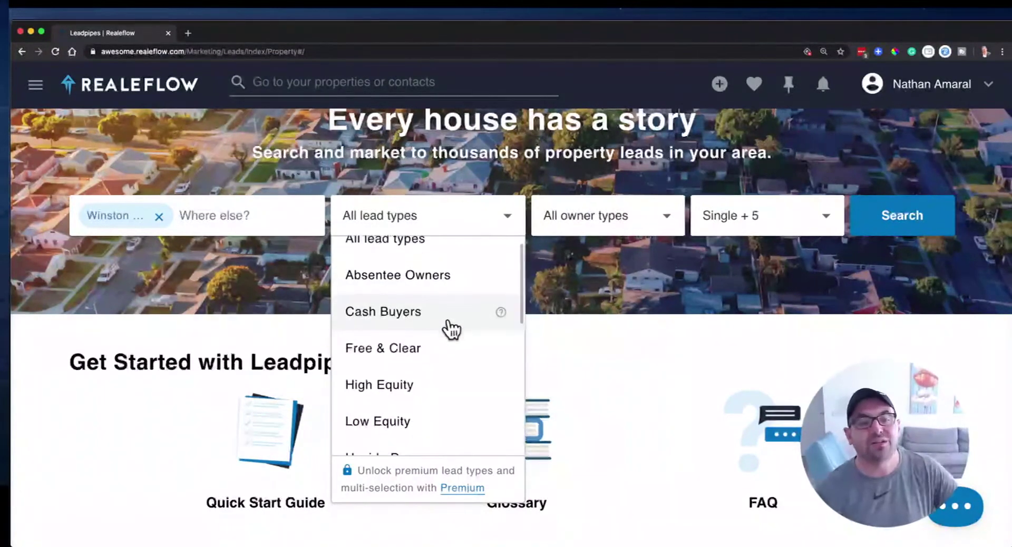
pyautogui.scroll(-5, 446, 354)
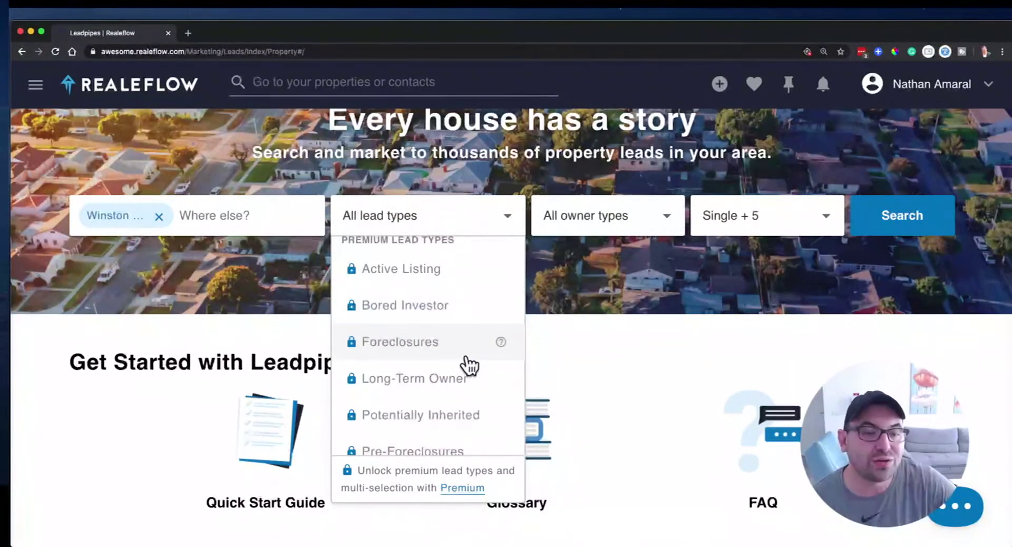
pyautogui.scroll(-3, 468, 363)
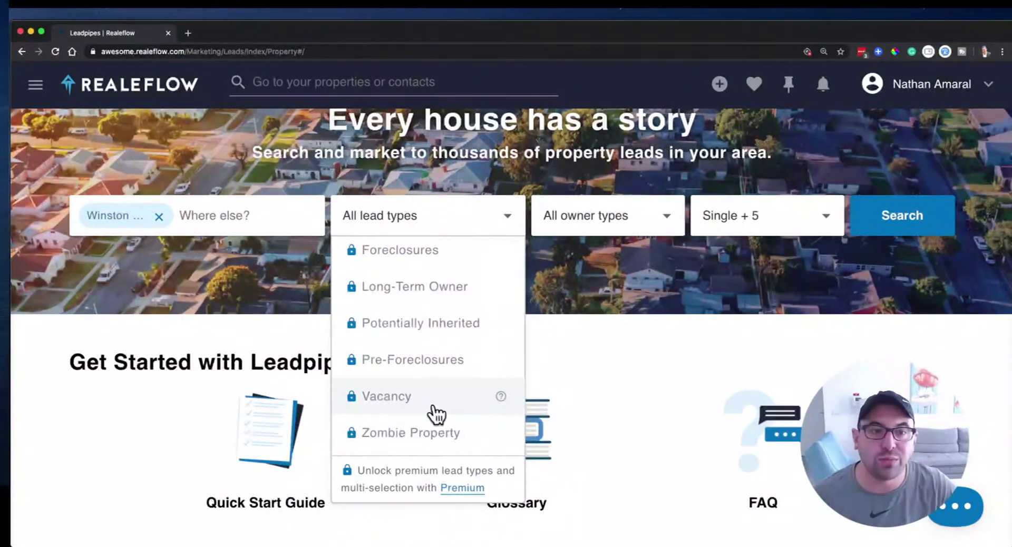
# Step: Set the property search's lead type to High Equity and its owner type to Individual
pyautogui.scroll(5, 436, 414)
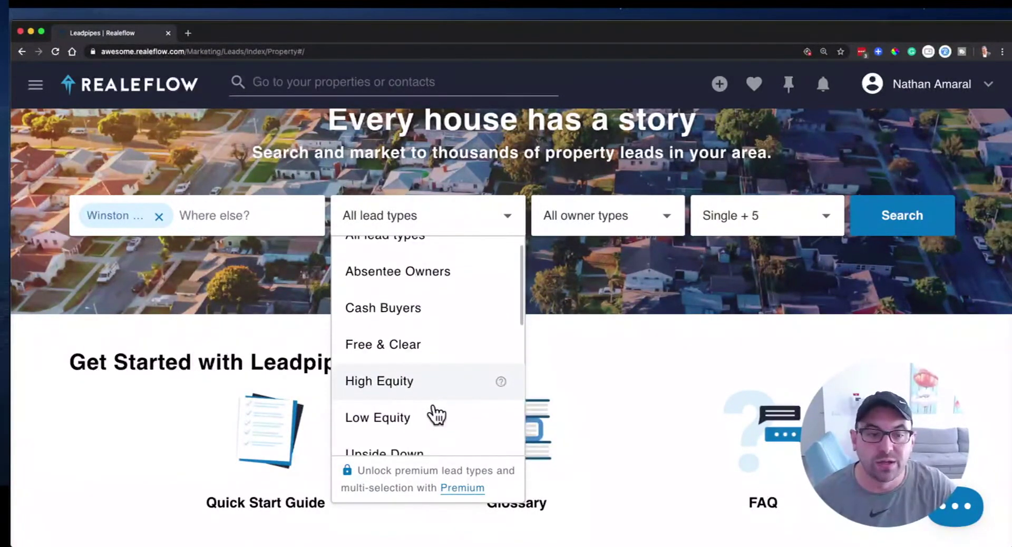
pyautogui.click(411, 392)
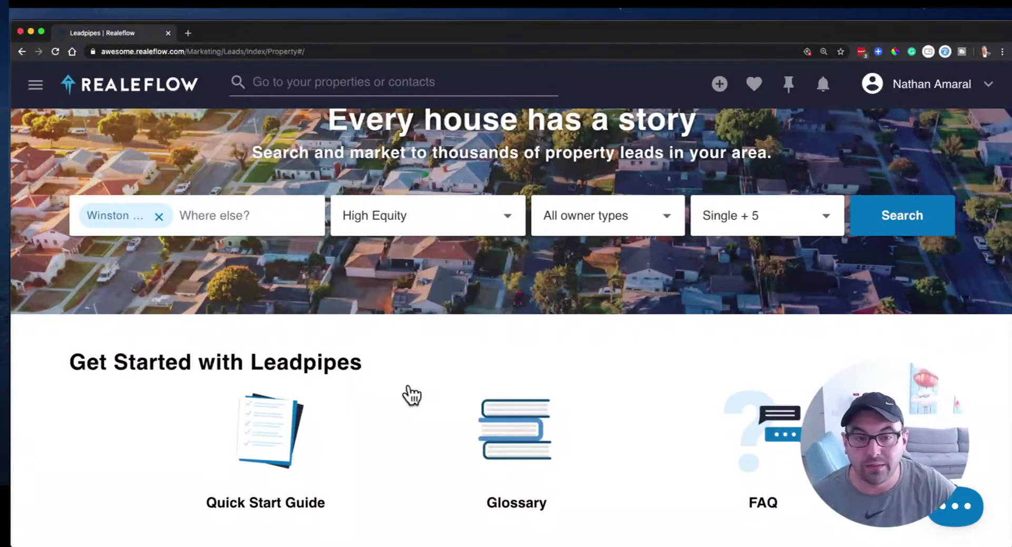
pyautogui.click(606, 224)
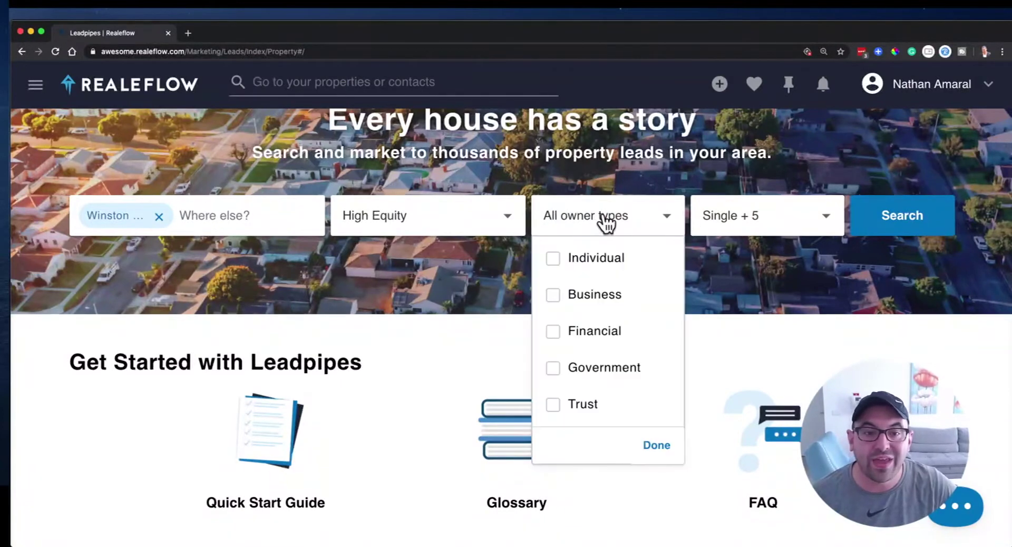
pyautogui.click(561, 266)
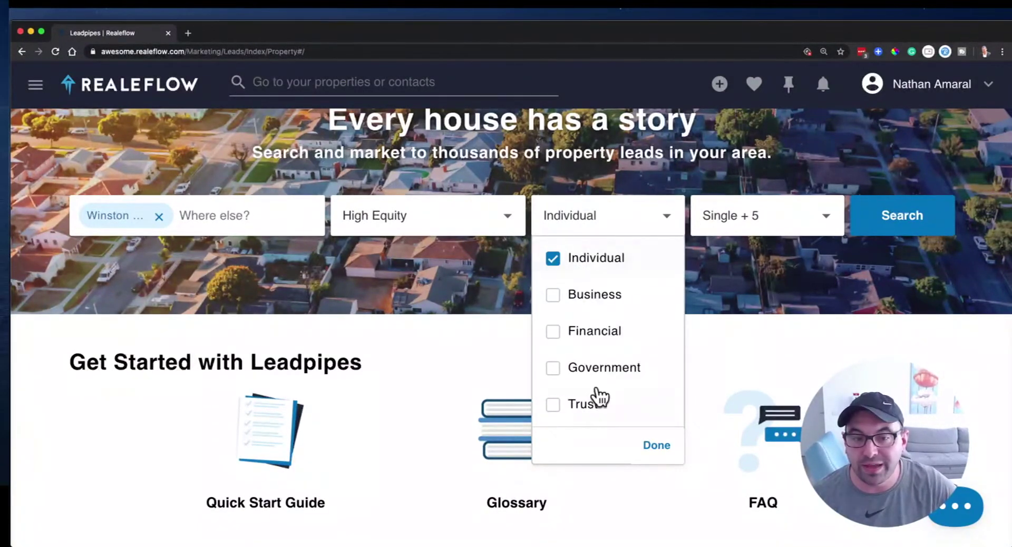
# Step: Exclude Condo, Townhome, Multi and Apartment from the property types, keeping Single, and run the lead search
pyautogui.click(743, 223)
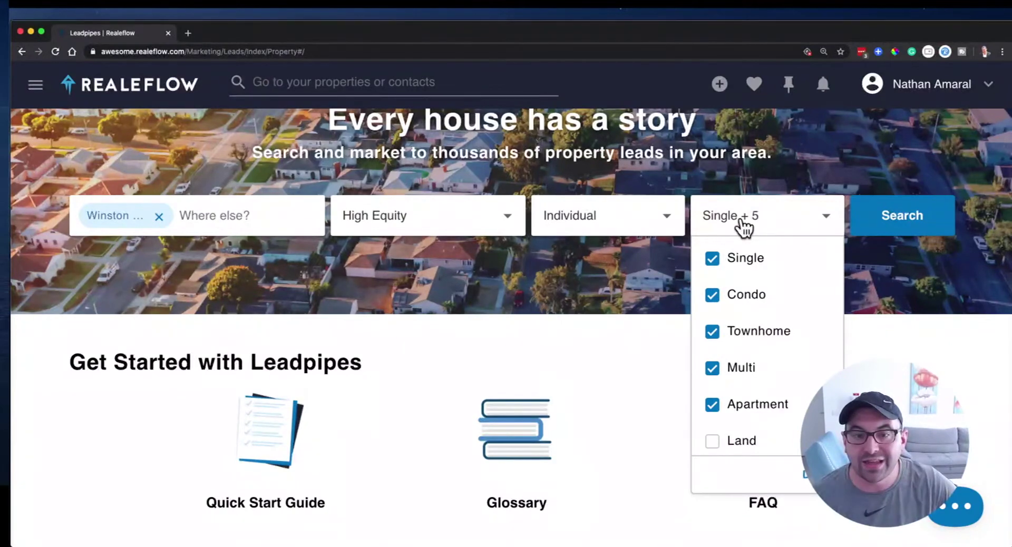
pyautogui.click(712, 329)
pyautogui.click(712, 367)
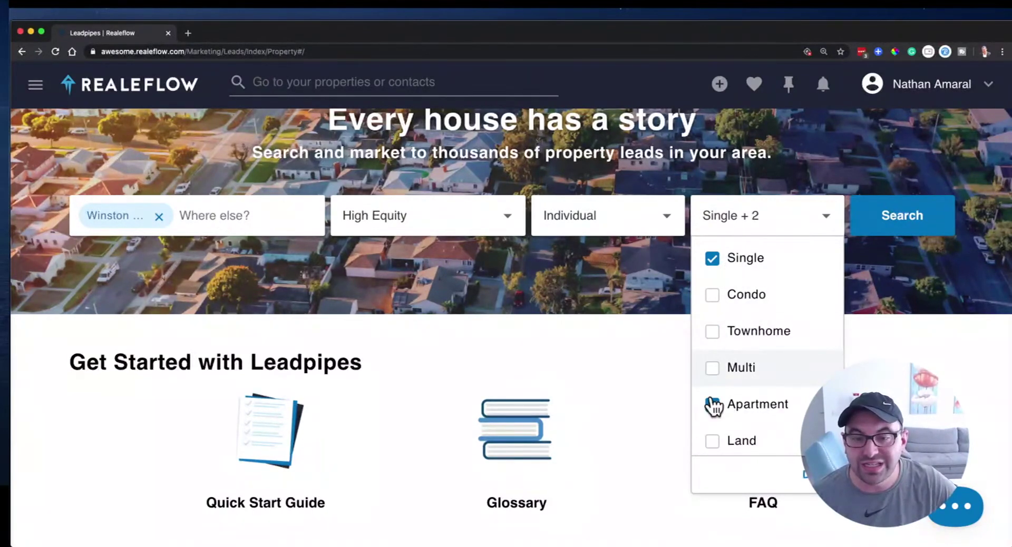
pyautogui.click(712, 407)
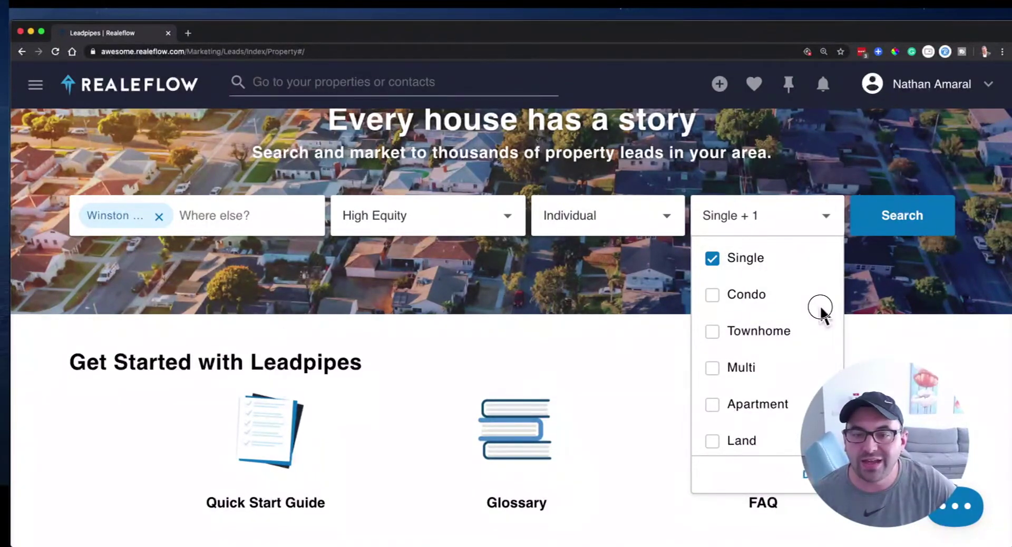
pyautogui.click(888, 215)
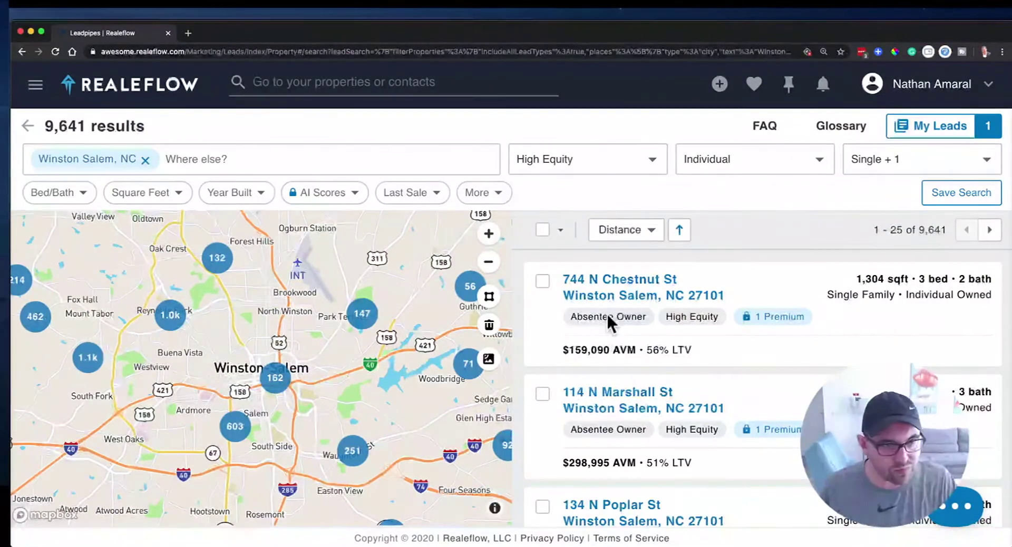
# Step: Look over the property results and set the bedrooms filter to 3
pyautogui.scroll(-5, 679, 342)
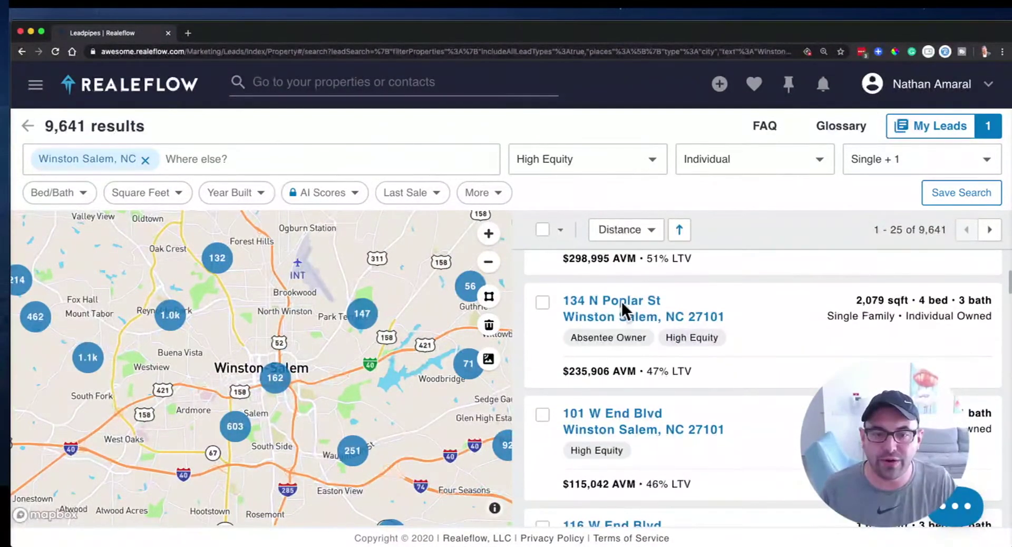
pyautogui.scroll(-6, 623, 456)
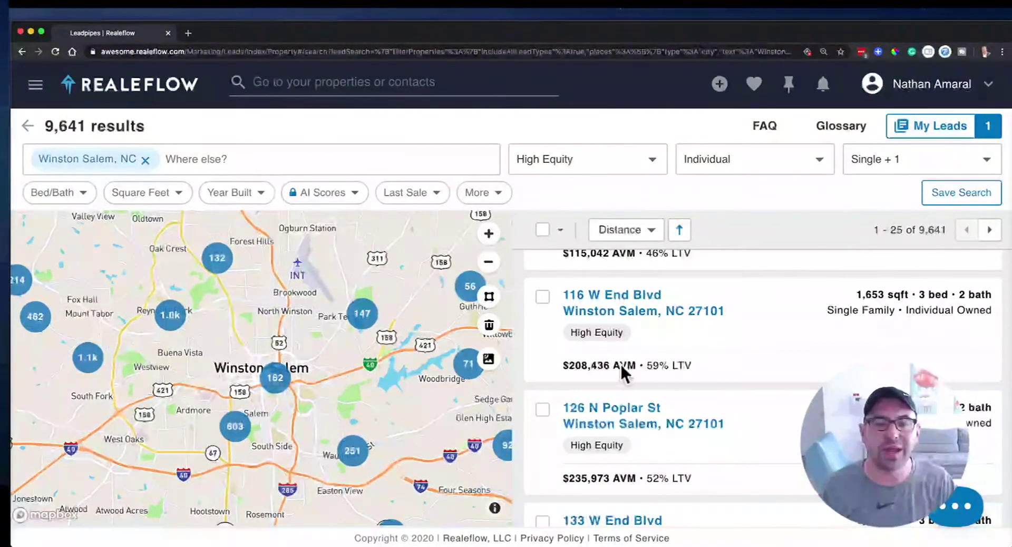
pyautogui.scroll(-1, 620, 363)
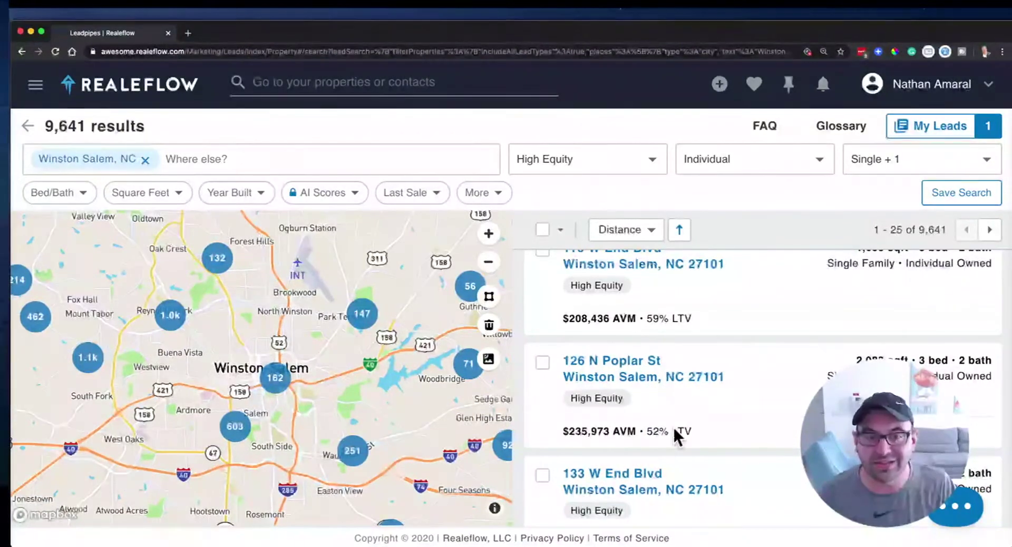
pyautogui.click(72, 195)
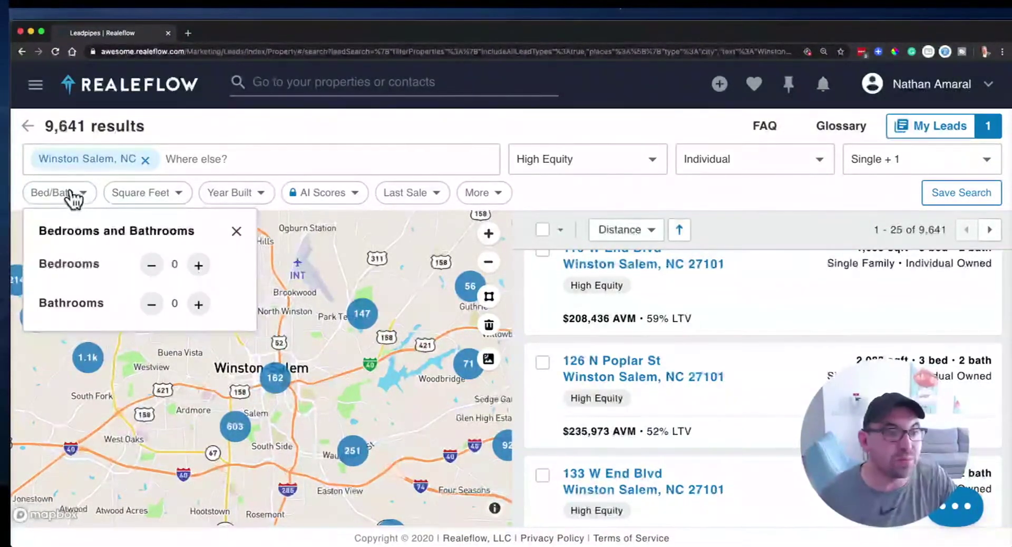
pyautogui.click(199, 265)
pyautogui.click(199, 265)
pyautogui.click(199, 265)
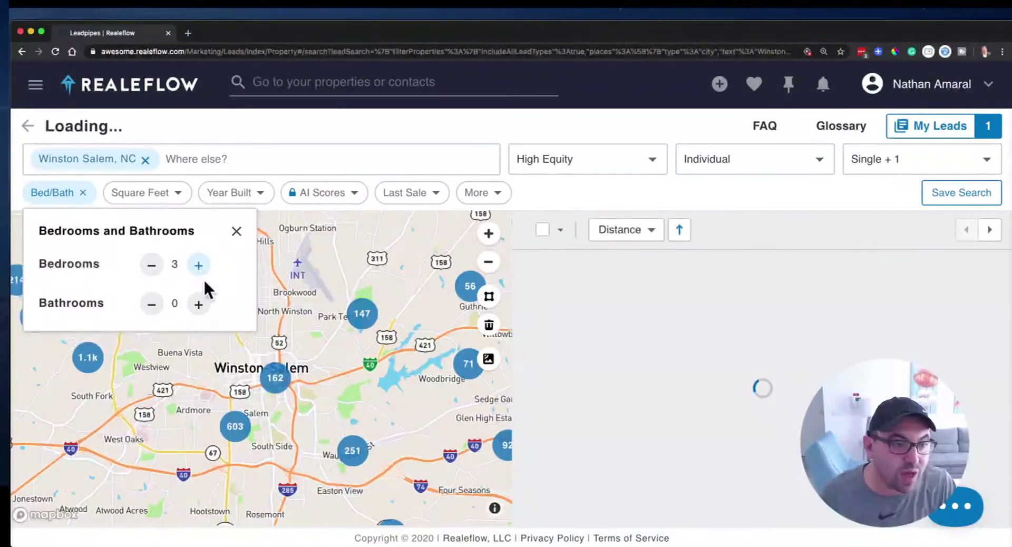
# Step: Limit the property results to between 1200 and 3000 square feet
pyautogui.click(154, 200)
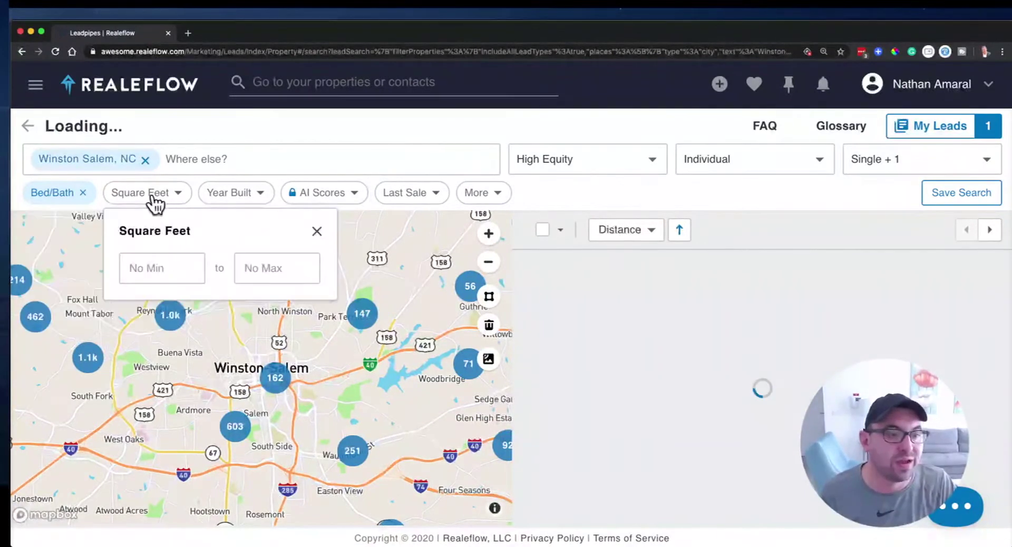
pyautogui.click(172, 264)
pyautogui.write('12')
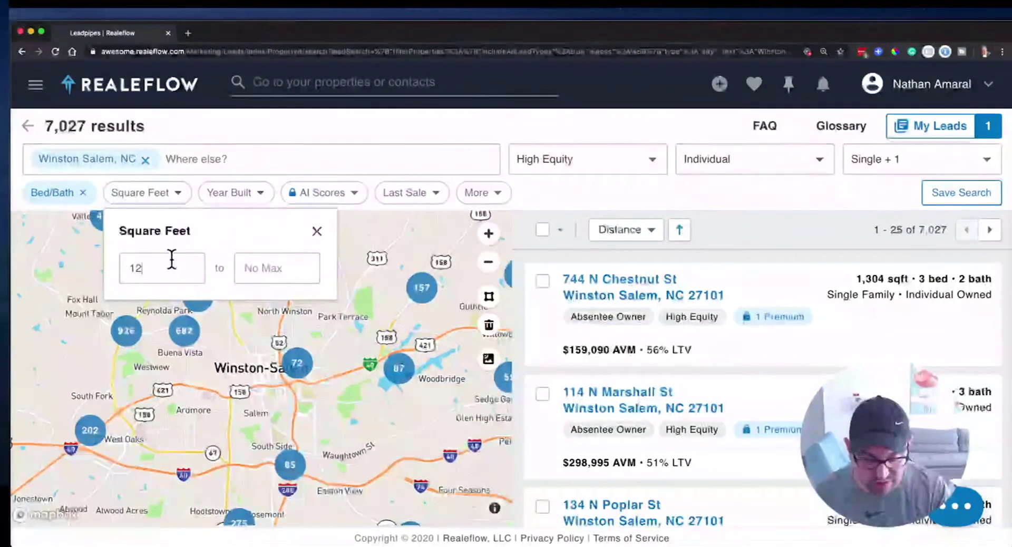
pyautogui.write('00')
pyautogui.click(254, 268)
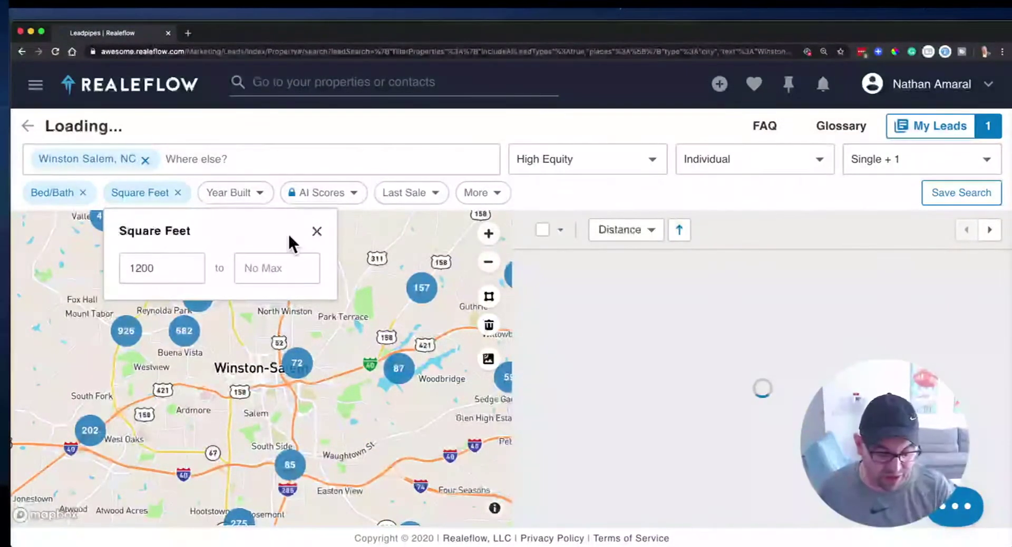
pyautogui.write('3000')
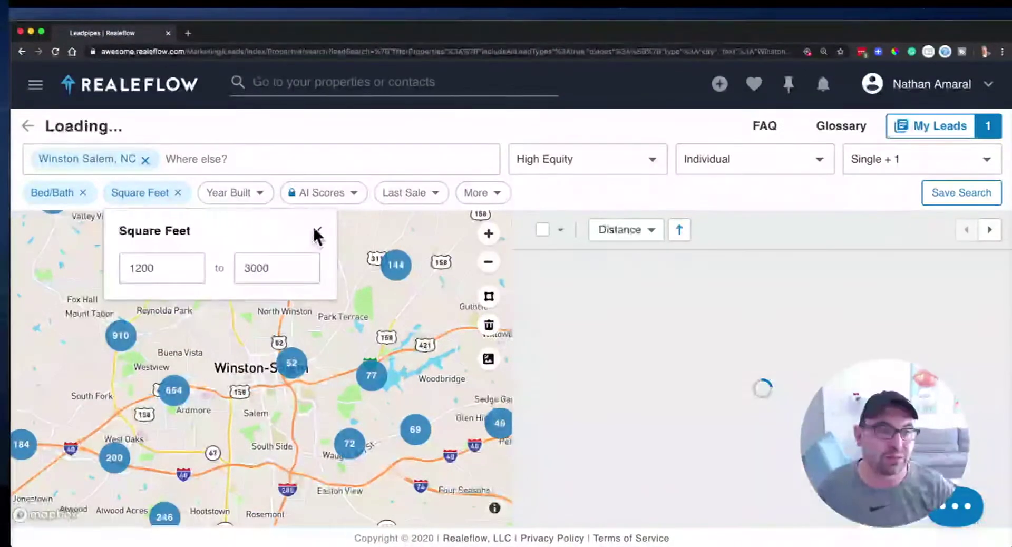
pyautogui.click(316, 232)
# Step: Set the minimum year built for the property results to 1950
pyautogui.click(238, 197)
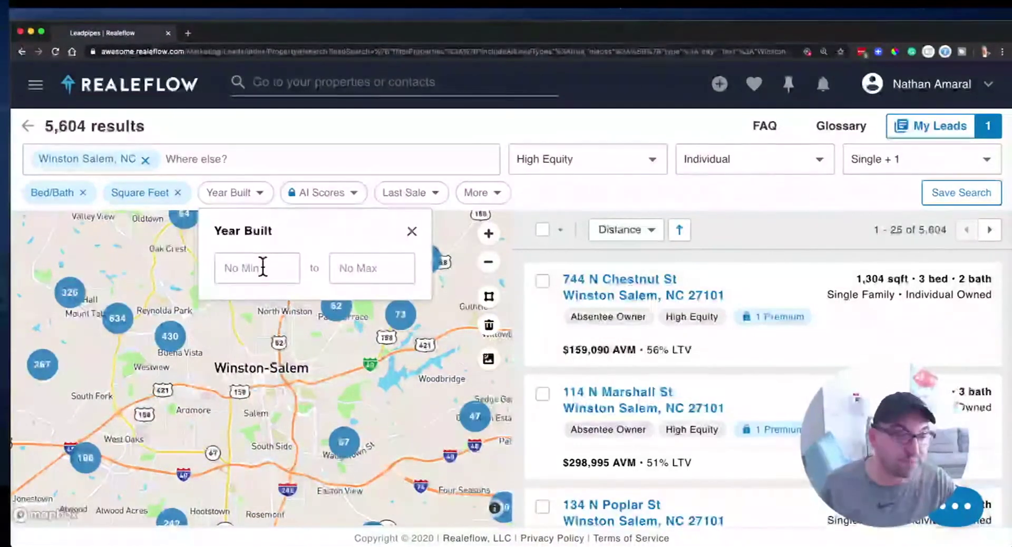
pyautogui.click(262, 267)
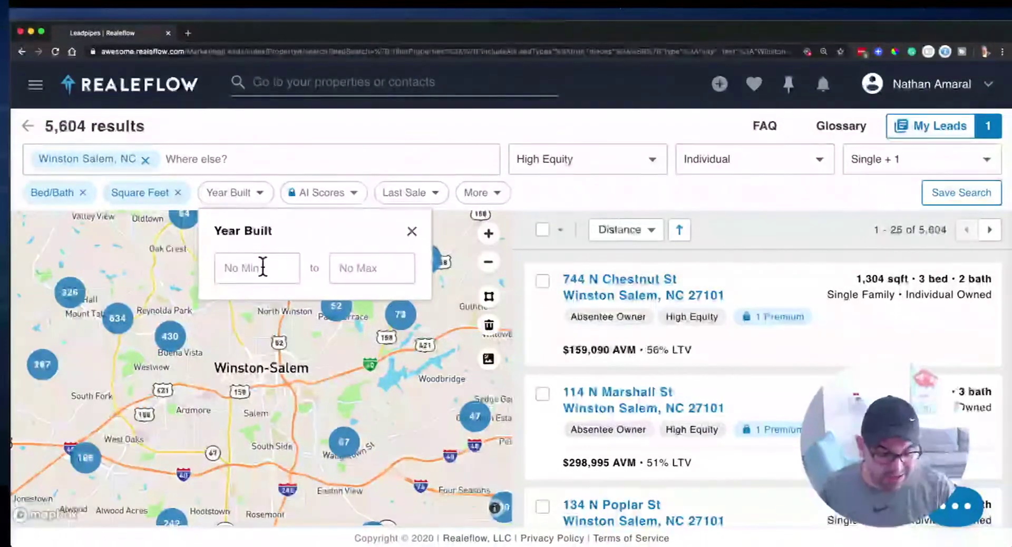
pyautogui.write('1950')
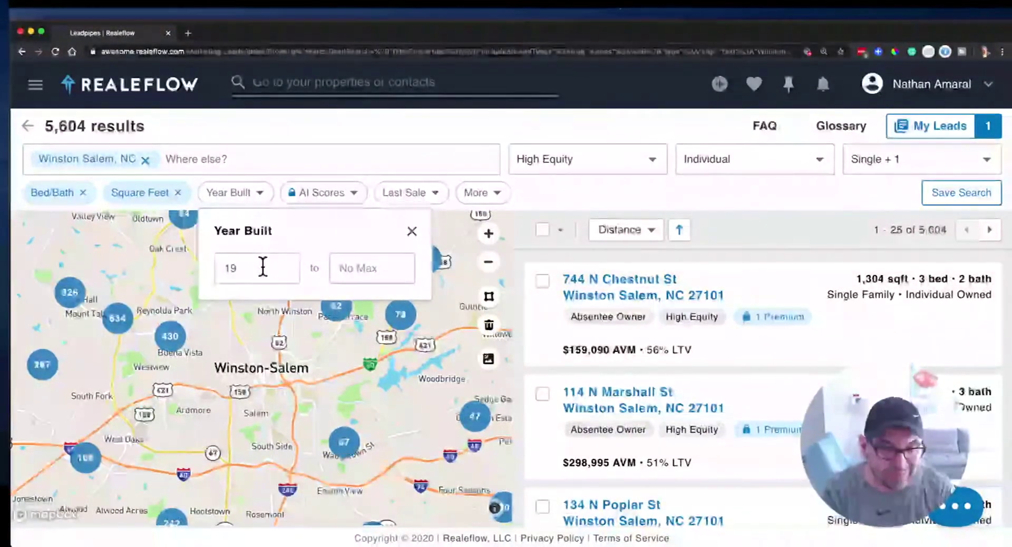
pyautogui.click(412, 232)
# Step: View the AI Scores feature description, and set the minimum last sale price to $80000
pyautogui.click(343, 196)
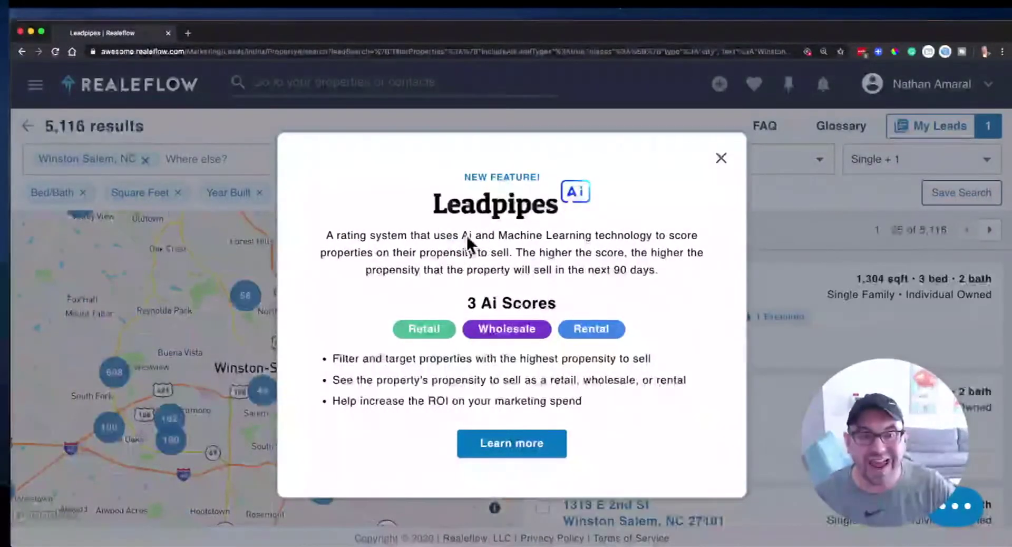
pyautogui.click(721, 158)
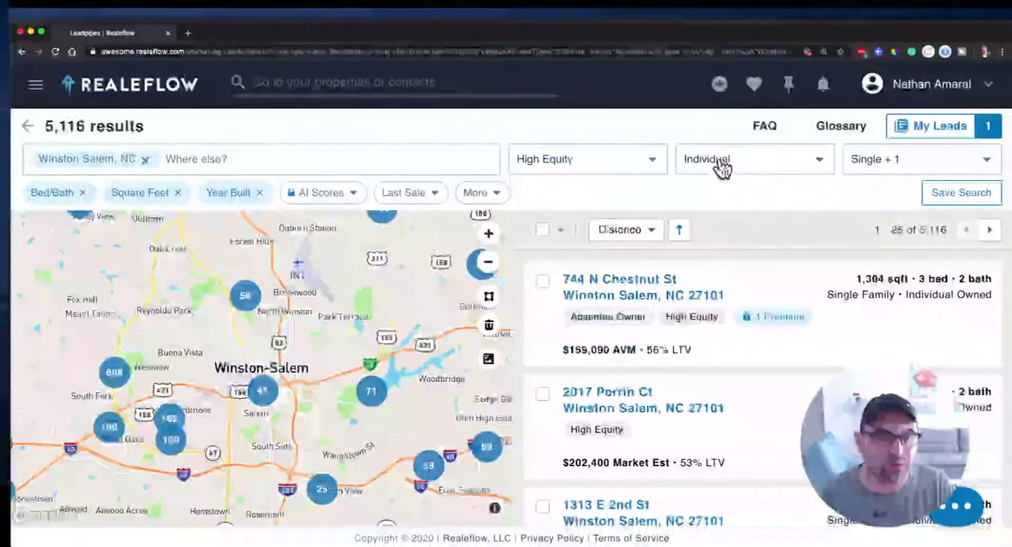
pyautogui.click(414, 196)
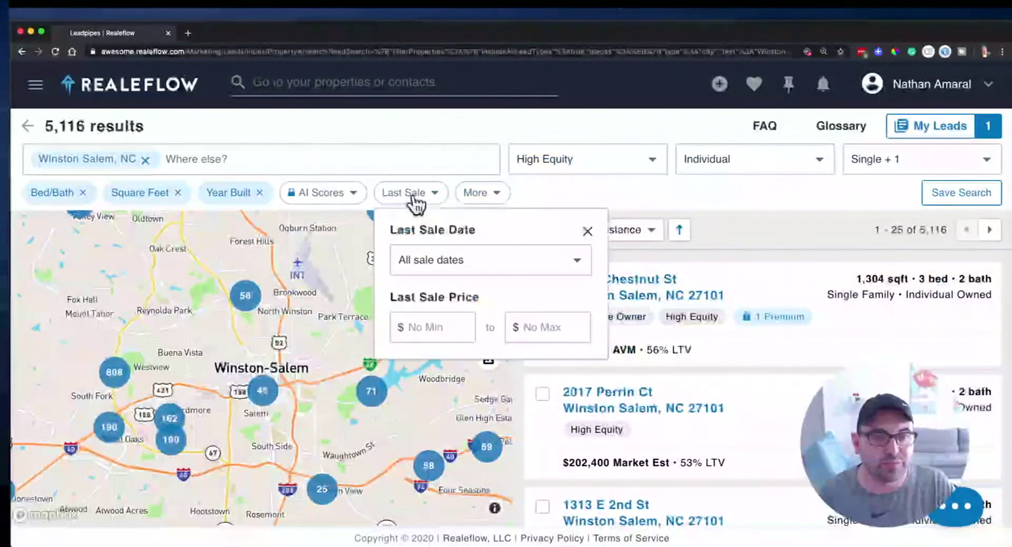
pyautogui.click(459, 322)
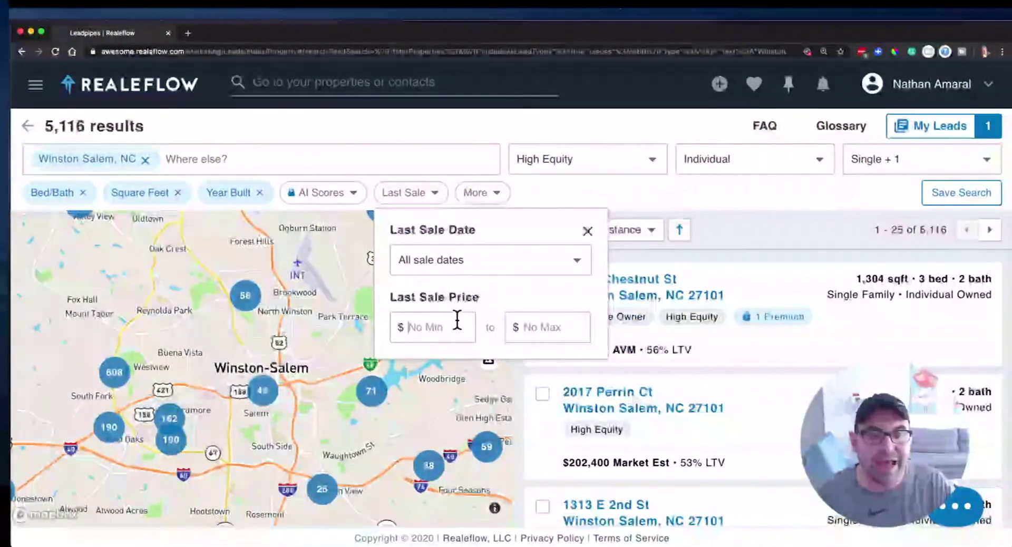
pyautogui.click(476, 258)
pyautogui.click(477, 260)
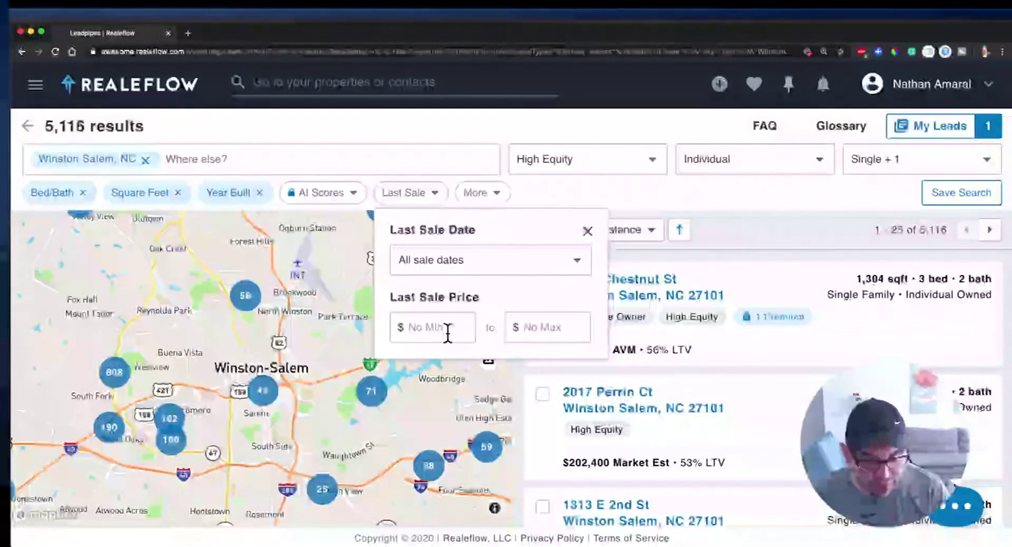
pyautogui.write('80000')
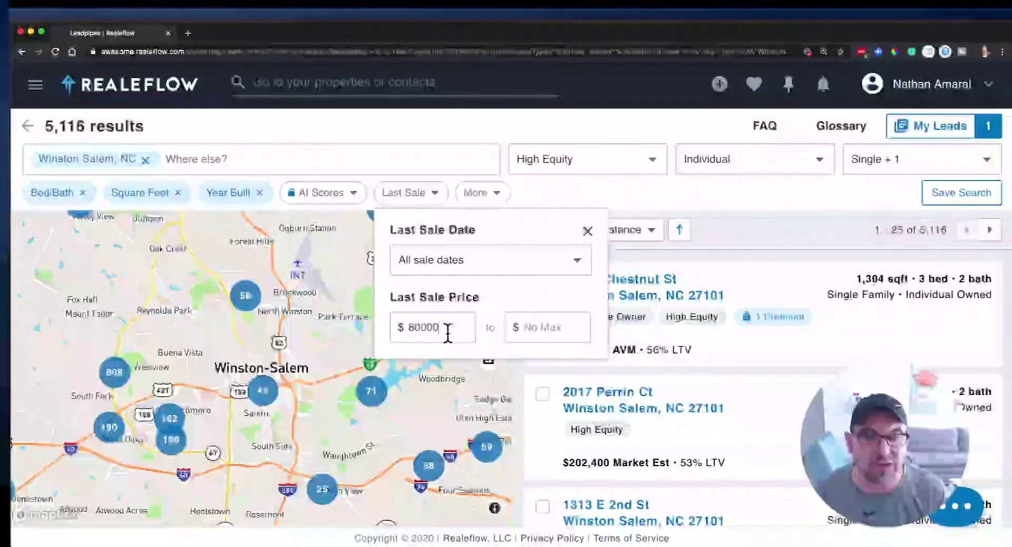
pyautogui.click(588, 232)
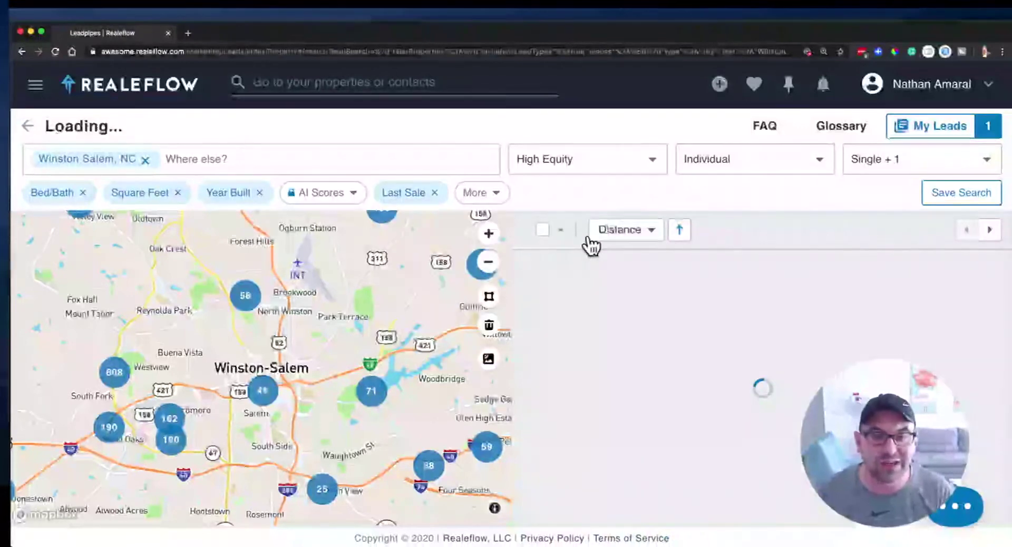
# Step: Review the additional filters and restrict the leads to Out of State Absentee Owner
pyautogui.click(495, 192)
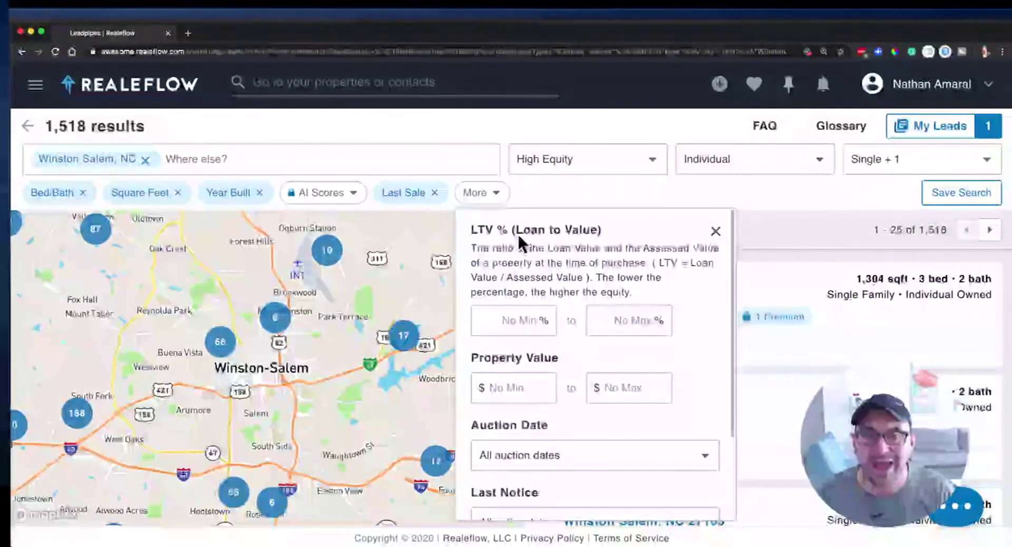
pyautogui.scroll(-2, 708, 330)
pyautogui.scroll(-1, 709, 330)
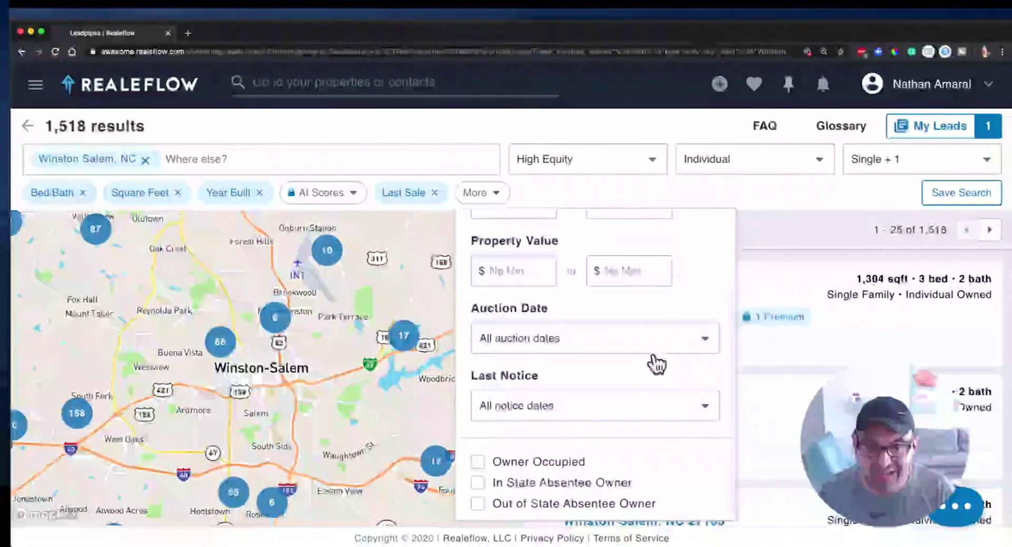
pyautogui.scroll(-1, 606, 402)
pyautogui.click(600, 398)
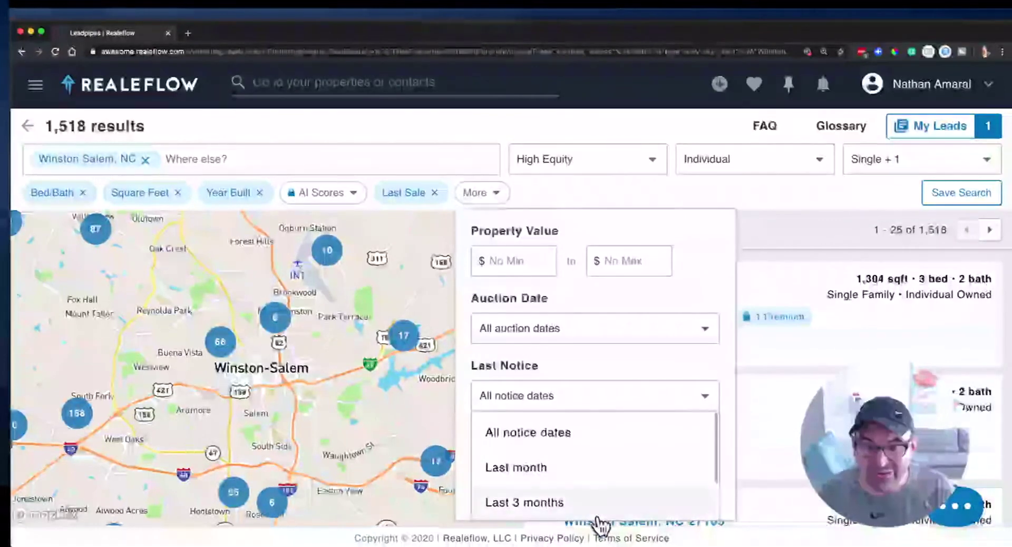
pyautogui.click(600, 398)
pyautogui.scroll(-1, 601, 377)
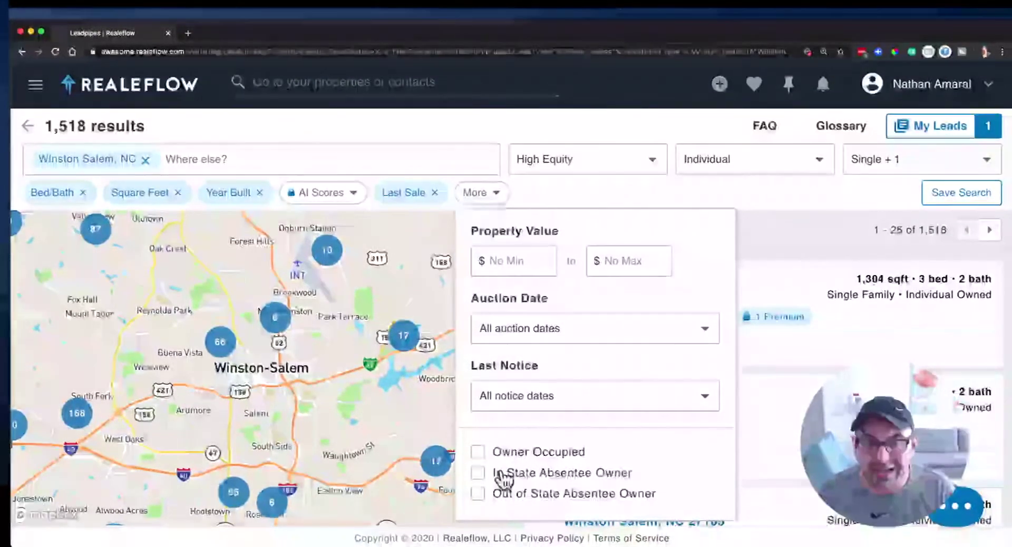
pyautogui.click(478, 495)
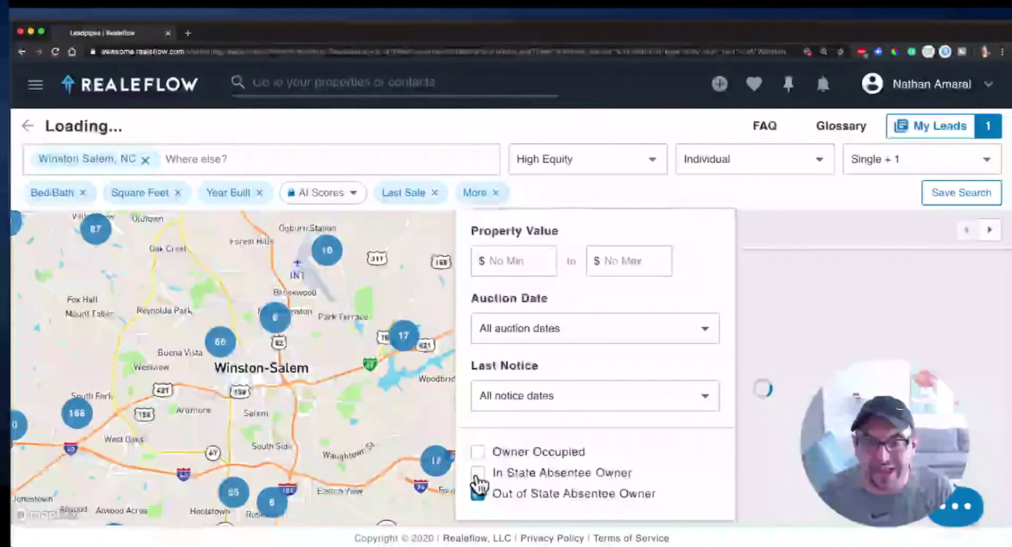
pyautogui.click(510, 202)
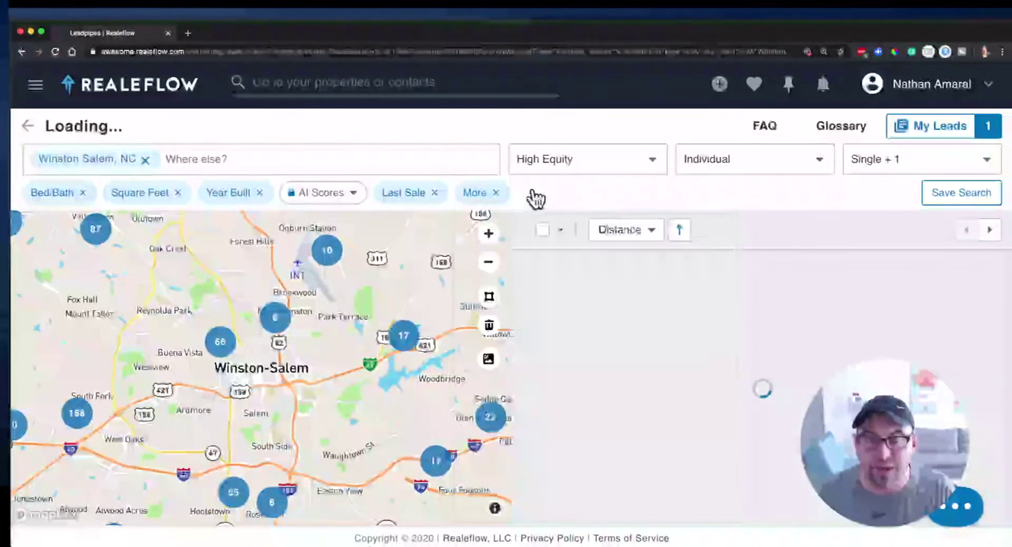
# Step: Look through the filtered Winston Salem property listings
pyautogui.scroll(-1, 765, 329)
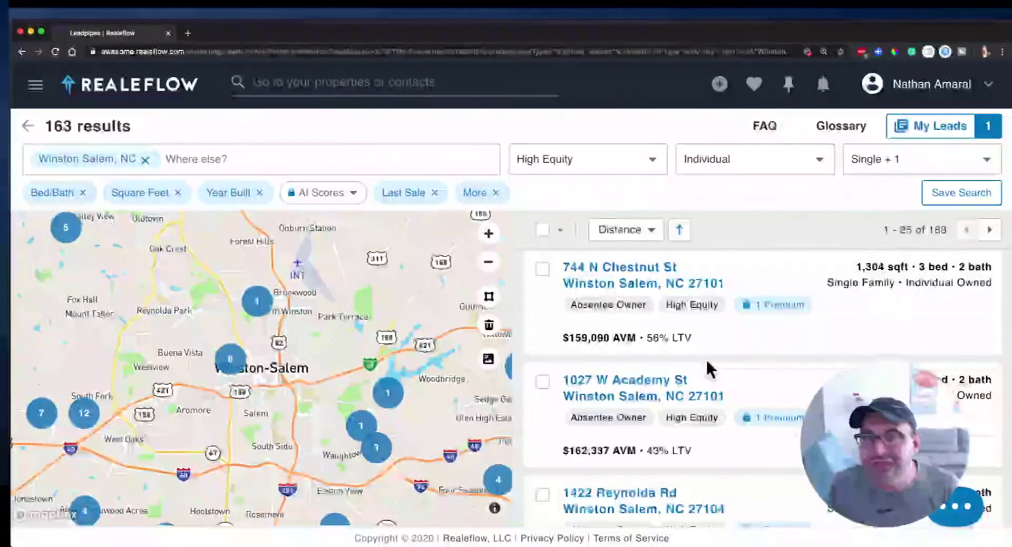
pyautogui.scroll(-2, 707, 361)
pyautogui.scroll(-1, 706, 359)
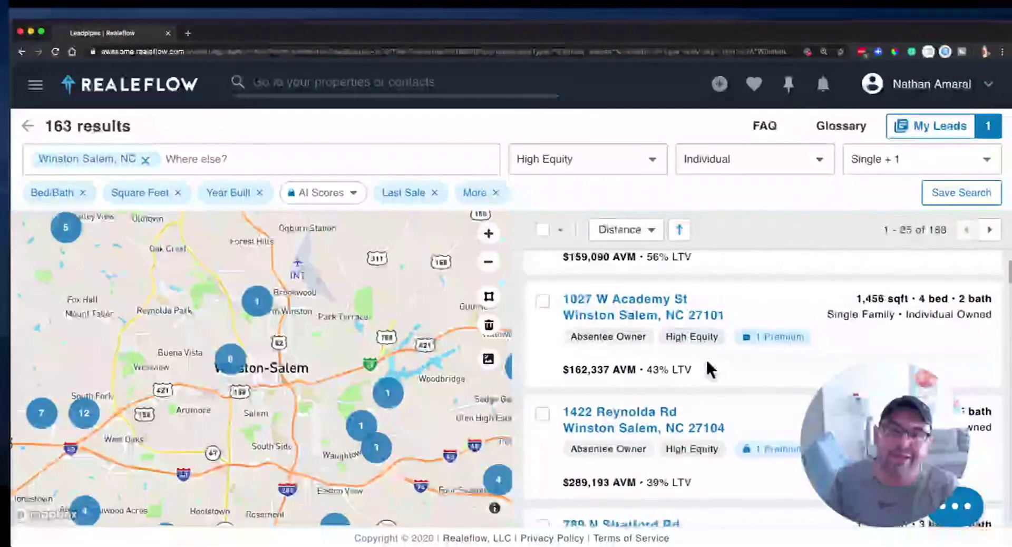
# Step: Open the details of the 1,456 sqft, 4-bed absentee-owner listing and zoom in on its lot in the satellite map
pyautogui.scroll(-1, 706, 358)
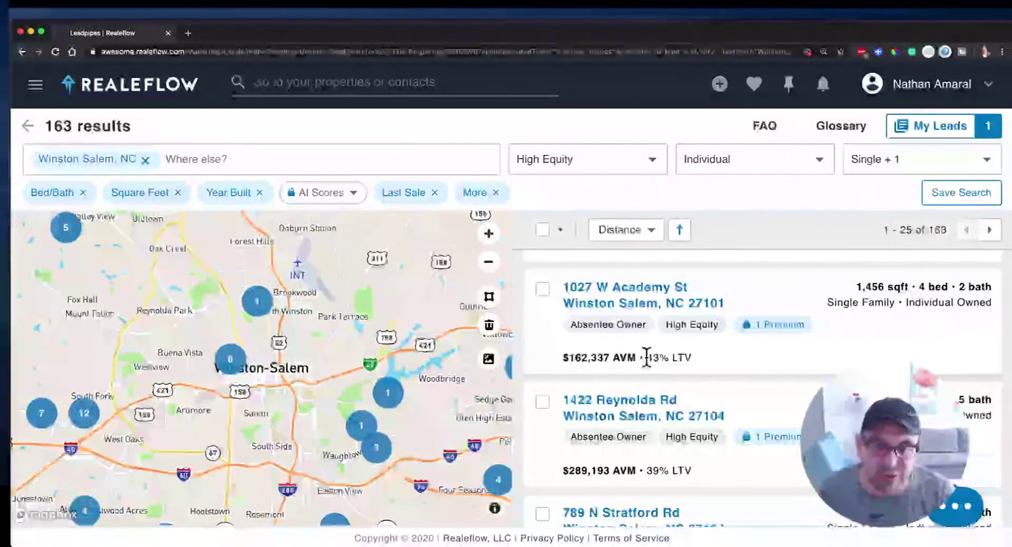
pyautogui.click(628, 306)
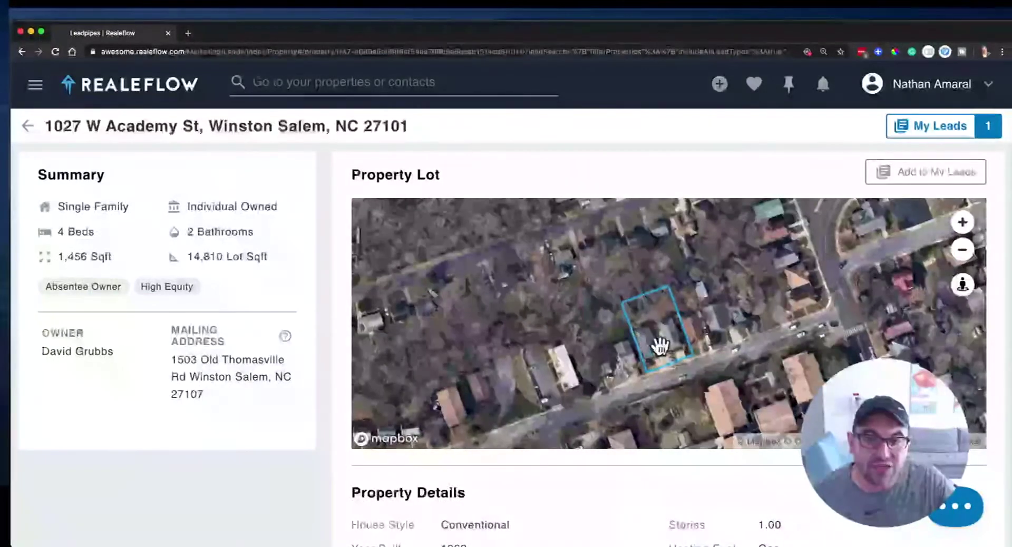
pyautogui.scroll(3, 675, 375)
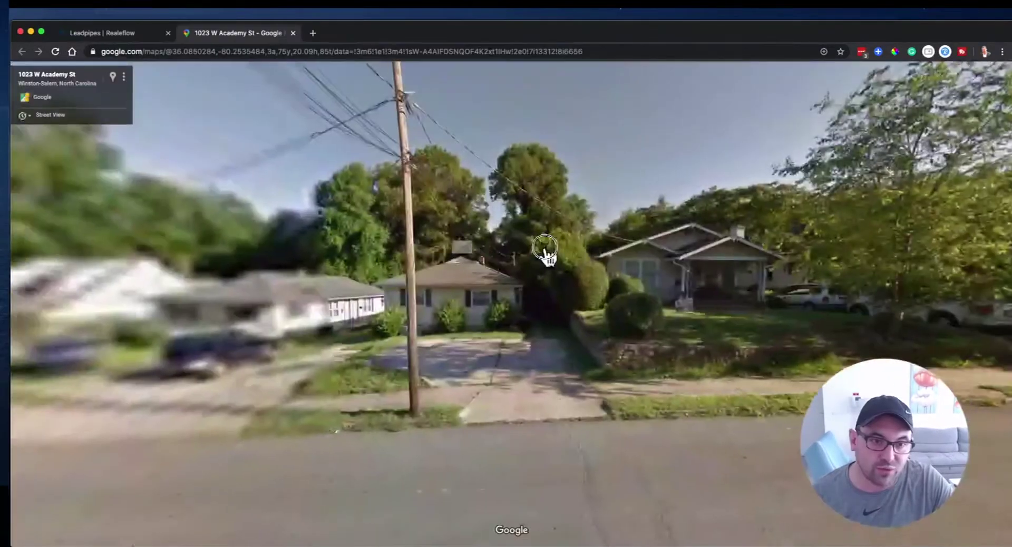
# Step: Look around the property and its neighbouring buildings in Google Street View, and return to the Realeflow property page
pyautogui.moveTo(544, 255); pyautogui.dragTo(477, 273)
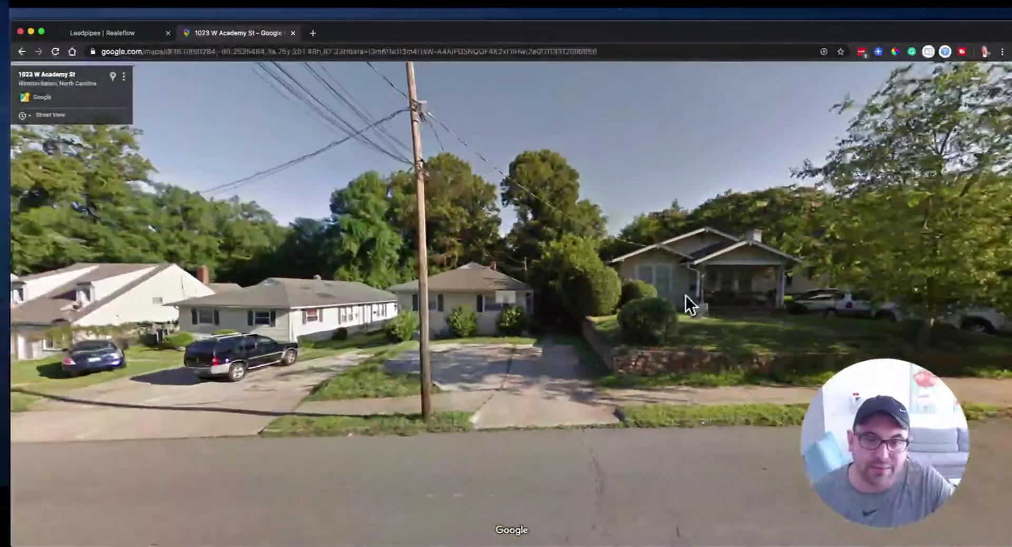
pyautogui.moveTo(689, 301); pyautogui.dragTo(373, 316)
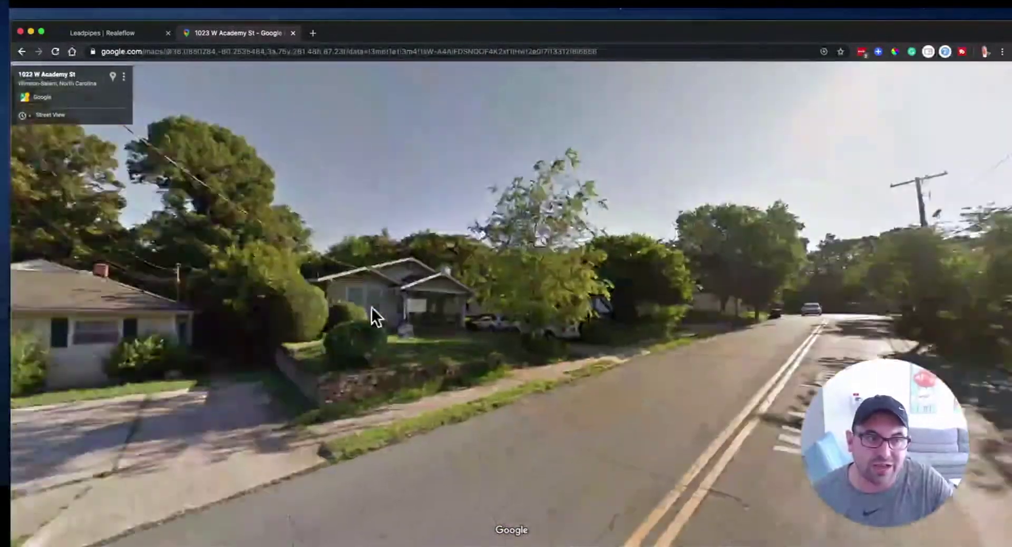
pyautogui.moveTo(838, 290); pyautogui.dragTo(355, 306)
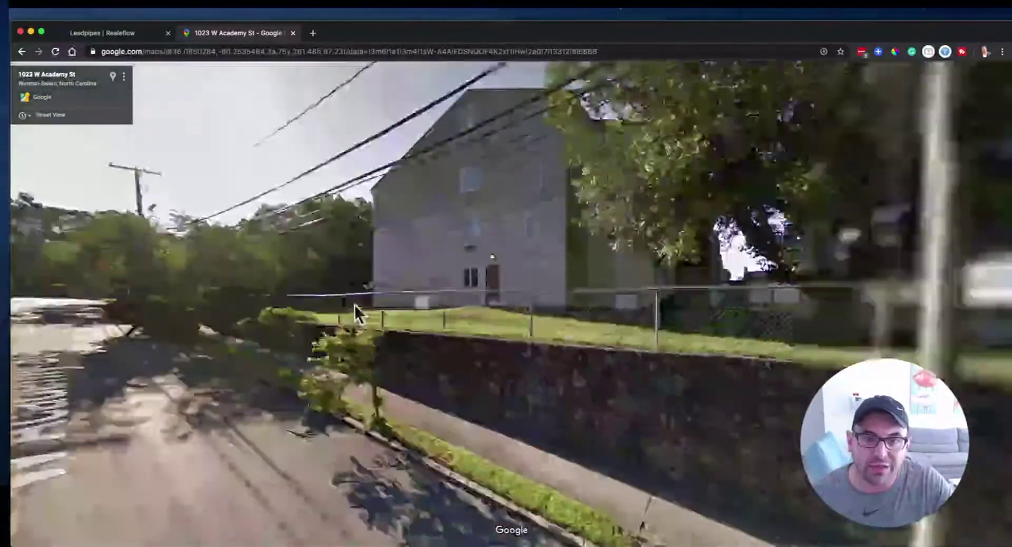
pyautogui.moveTo(696, 295); pyautogui.dragTo(244, 295)
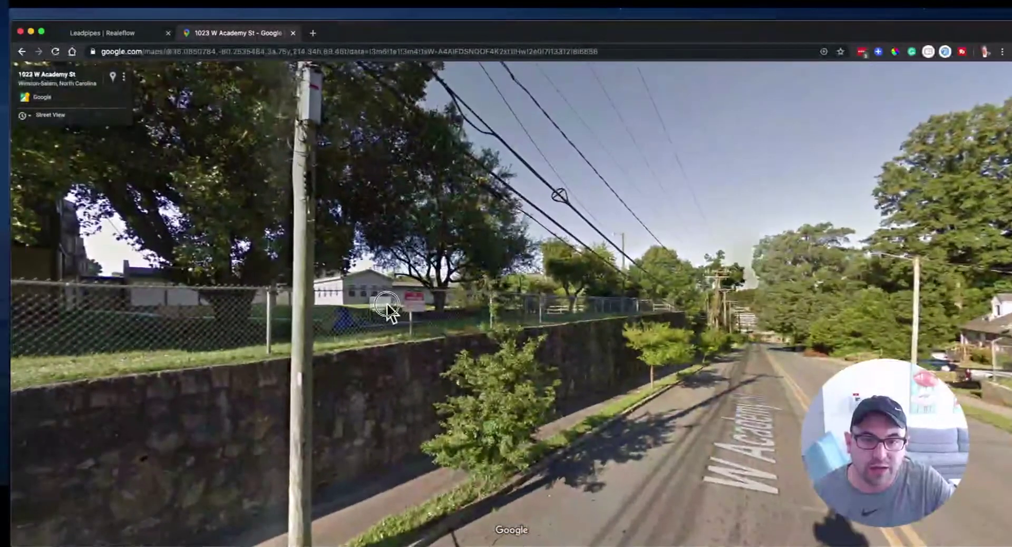
pyautogui.moveTo(389, 310); pyautogui.dragTo(590, 325)
pyautogui.moveTo(495, 324); pyautogui.dragTo(658, 332)
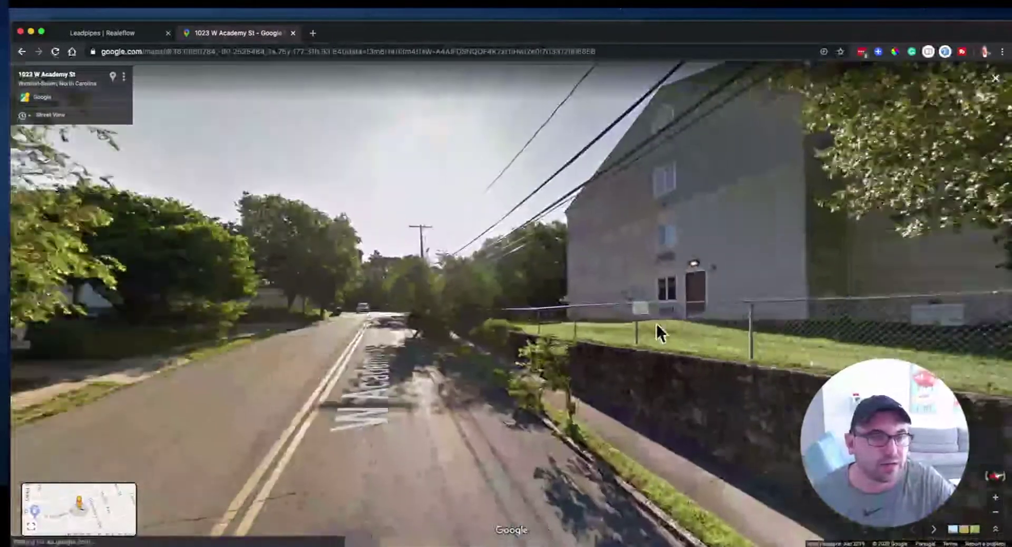
pyautogui.moveTo(338, 138); pyautogui.dragTo(609, 165)
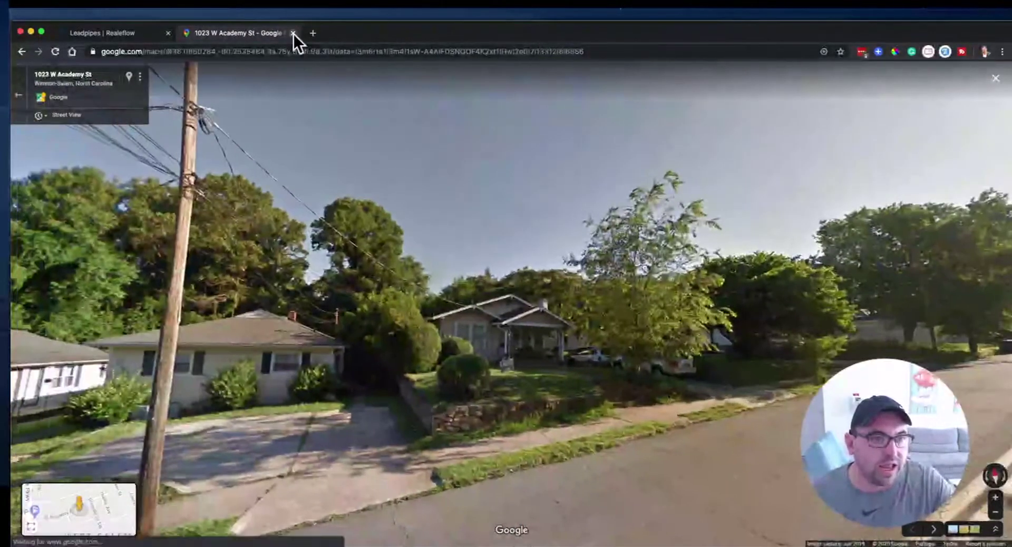
pyautogui.click(293, 33)
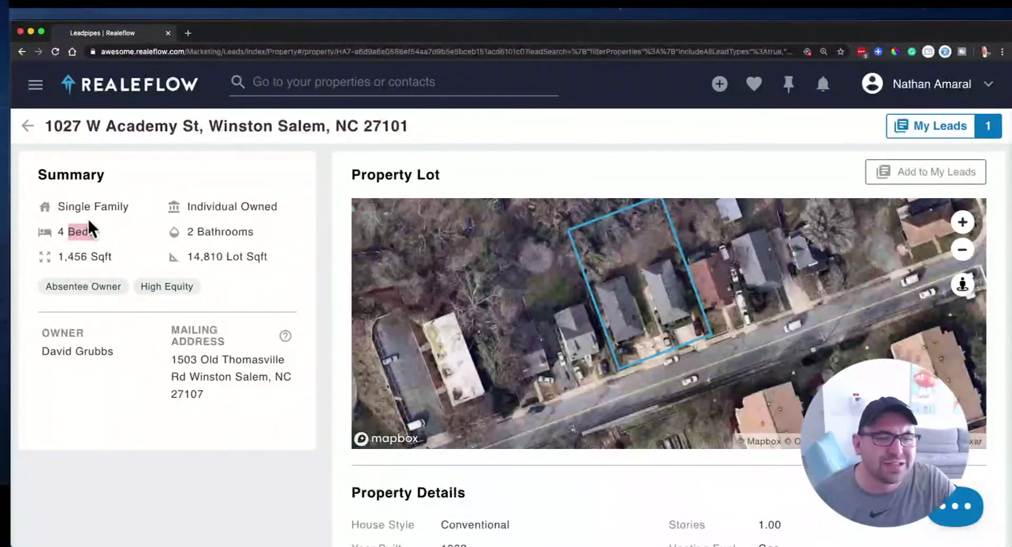
# Step: Review the property summary, including the home type, size, ownership, owner's name and mailing address
pyautogui.moveTo(94, 207); pyautogui.dragTo(108, 210)
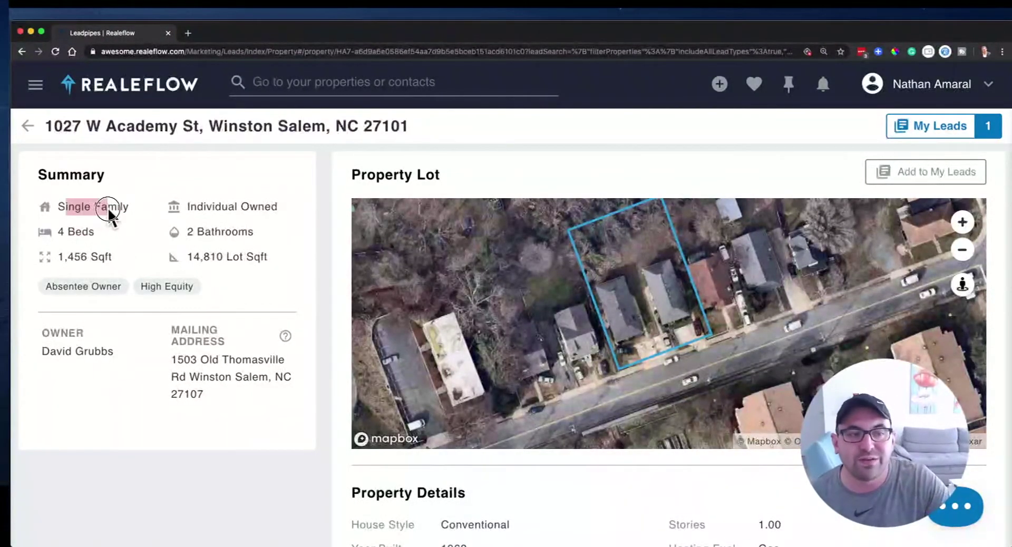
pyautogui.click(77, 253)
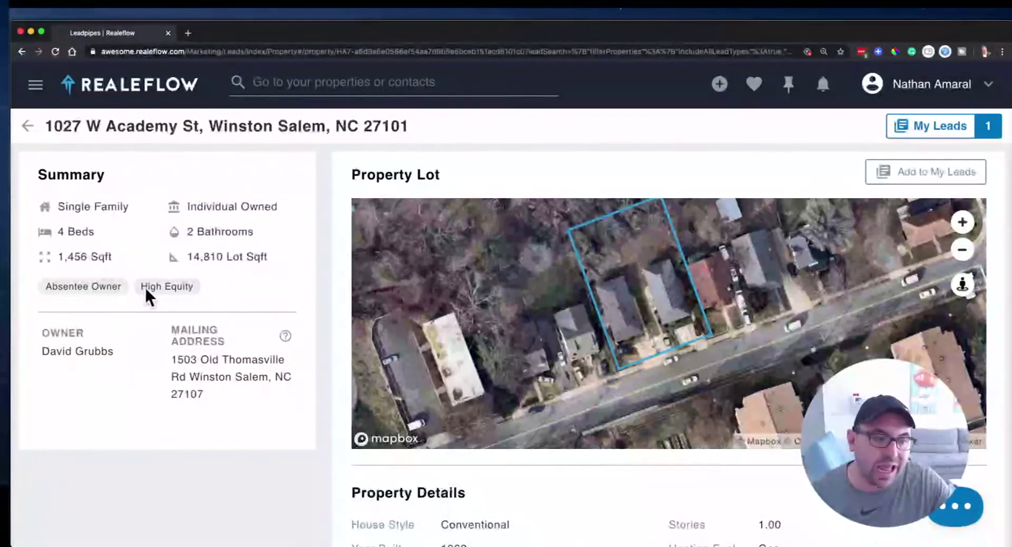
pyautogui.moveTo(190, 251); pyautogui.dragTo(159, 237)
pyautogui.click(269, 240)
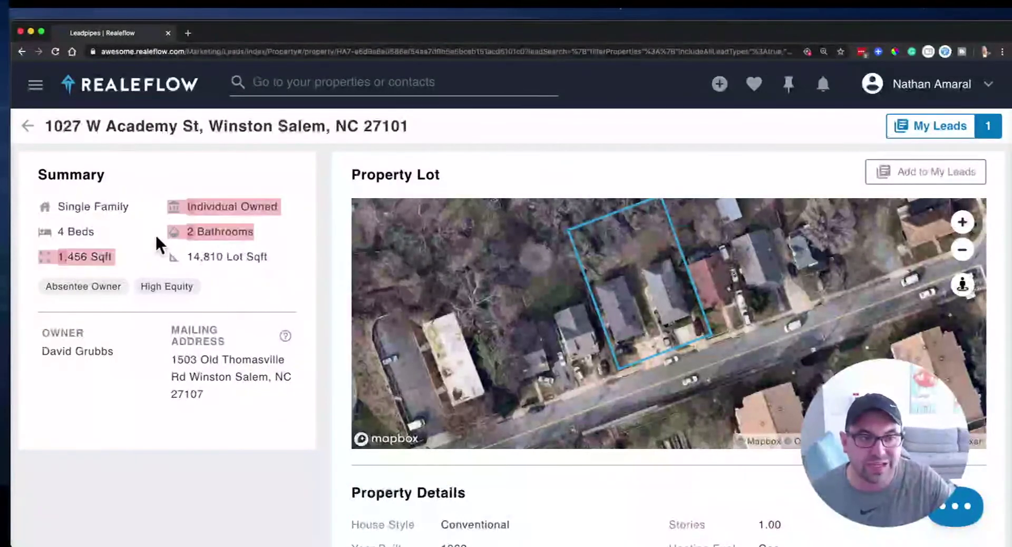
pyautogui.moveTo(187, 206); pyautogui.dragTo(276, 213)
pyautogui.moveTo(115, 349); pyautogui.dragTo(41, 351)
pyautogui.moveTo(106, 372); pyautogui.dragTo(244, 399)
pyautogui.click(243, 394)
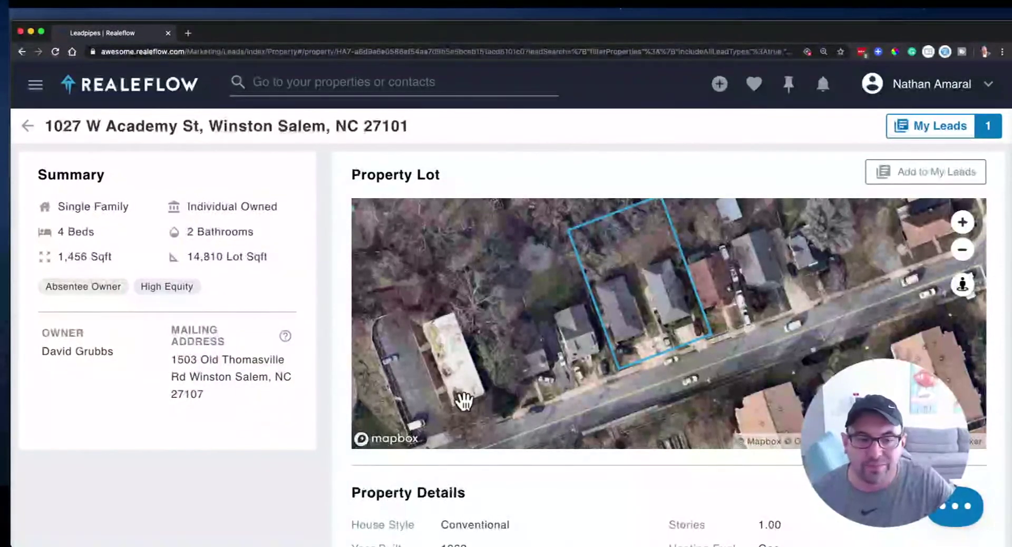
# Step: Examine the Property Details section, including the property taxes, assessed year, school district and legal description
pyautogui.scroll(-5, 464, 401)
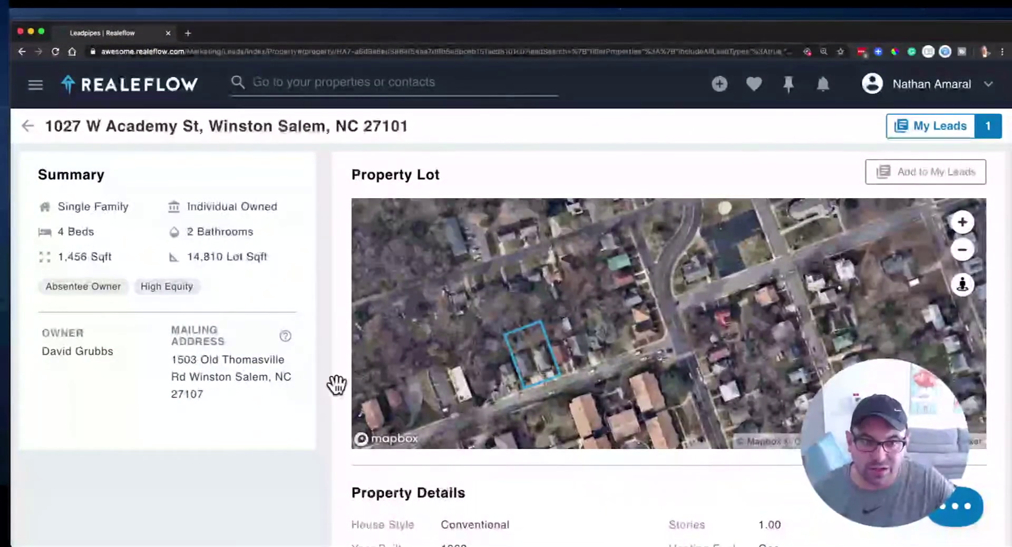
pyautogui.scroll(-4, 336, 387)
pyautogui.scroll(-2, 337, 387)
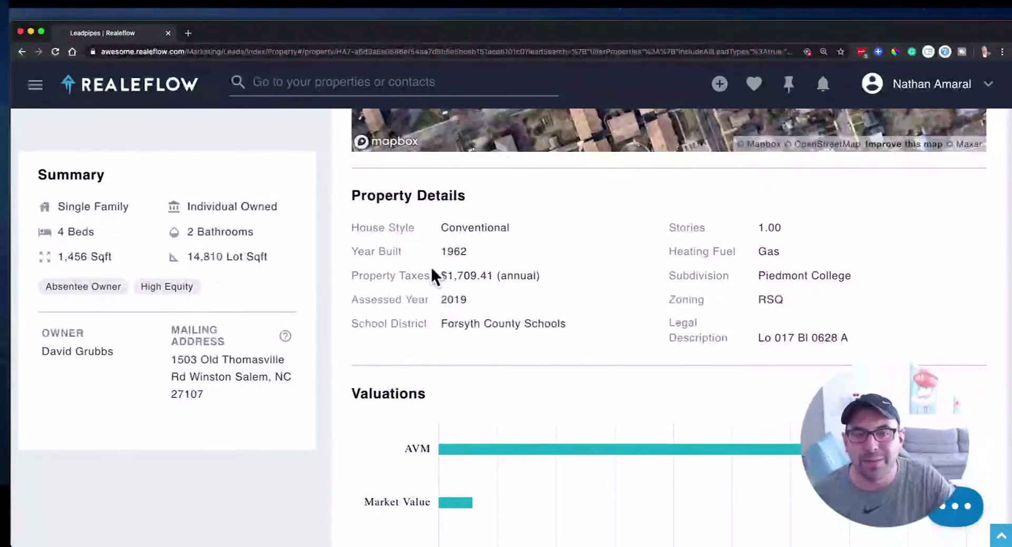
pyautogui.moveTo(548, 275); pyautogui.dragTo(367, 281)
pyautogui.click(395, 305)
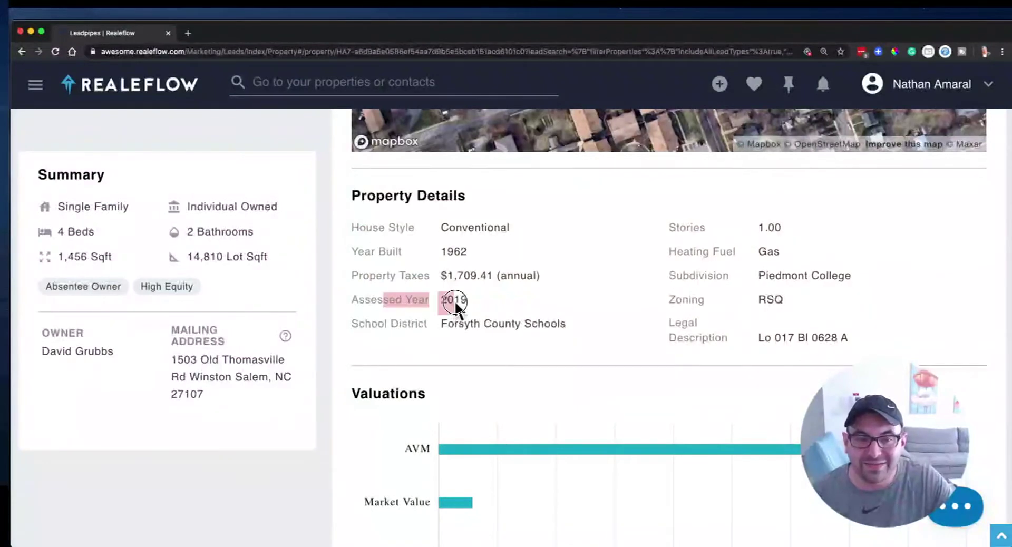
pyautogui.moveTo(456, 304); pyautogui.dragTo(476, 306)
pyautogui.click(473, 303)
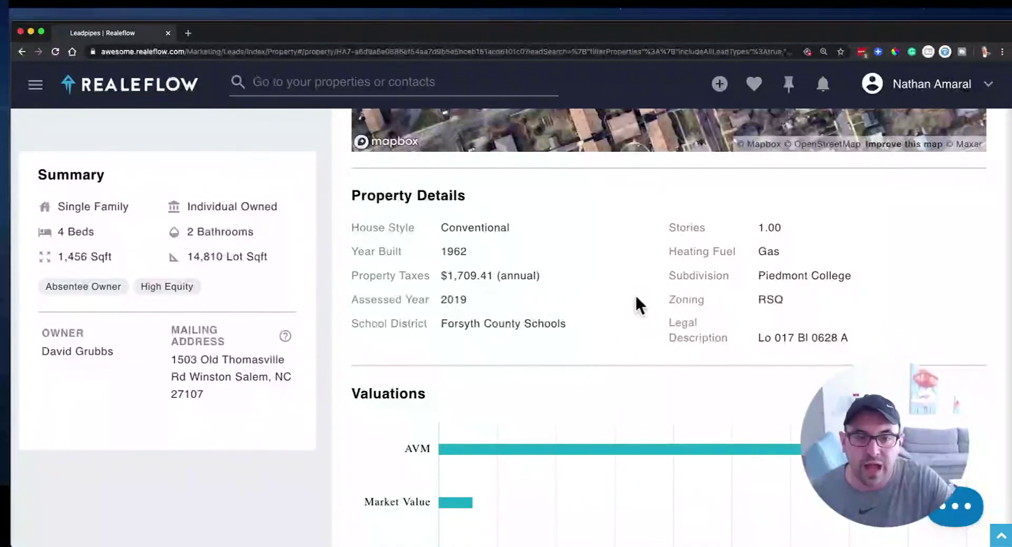
pyautogui.moveTo(585, 326); pyautogui.dragTo(354, 327)
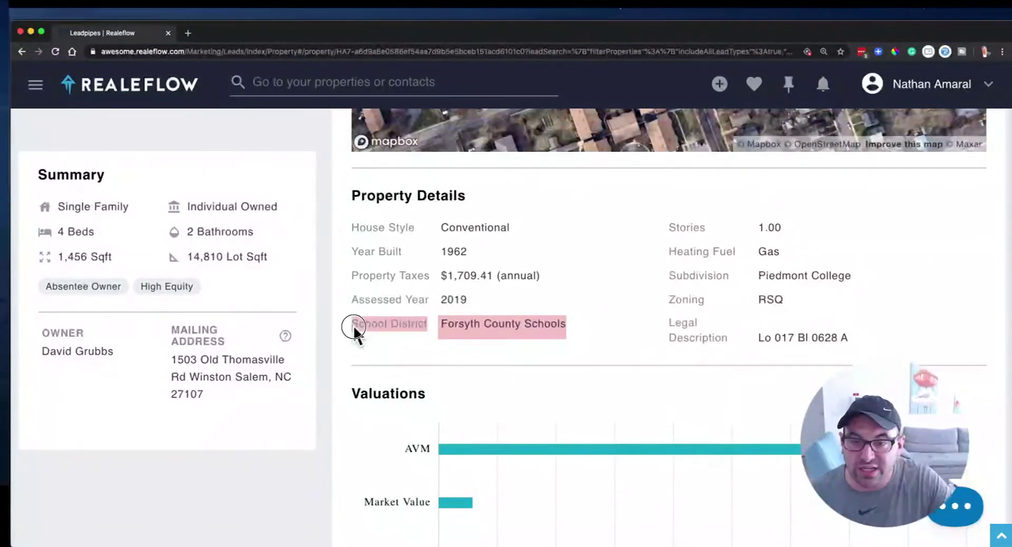
pyautogui.click(461, 333)
pyautogui.moveTo(666, 337)
pyautogui.mouseDown()
pyautogui.moveTo(862, 340)
pyautogui.moveTo(677, 333)
pyautogui.mouseUp()
pyautogui.click(675, 334)
# Step: Inspect the AVM, Market Value and Assessed Total bars in the Valuations chart
pyautogui.scroll(-5, 674, 334)
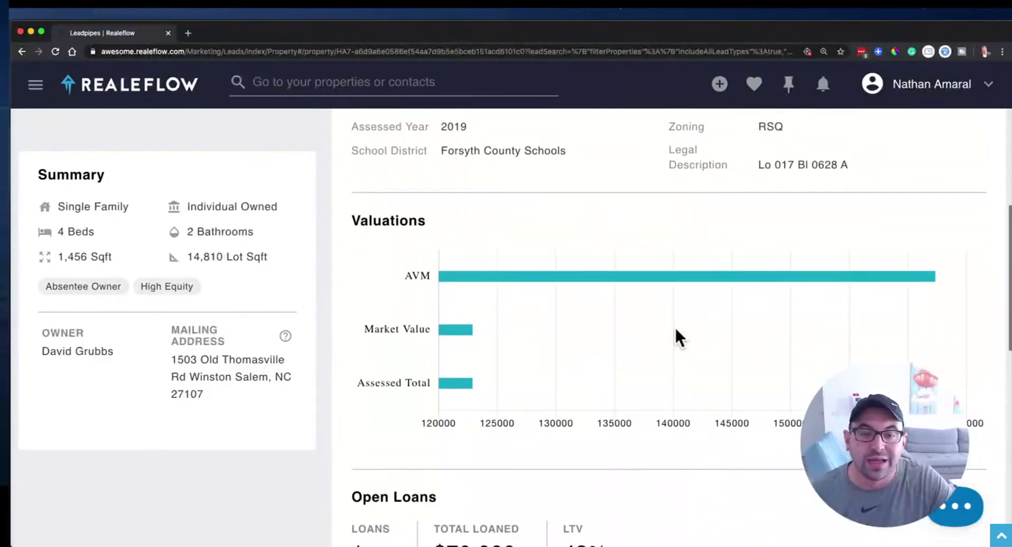
pyautogui.moveTo(415, 240)
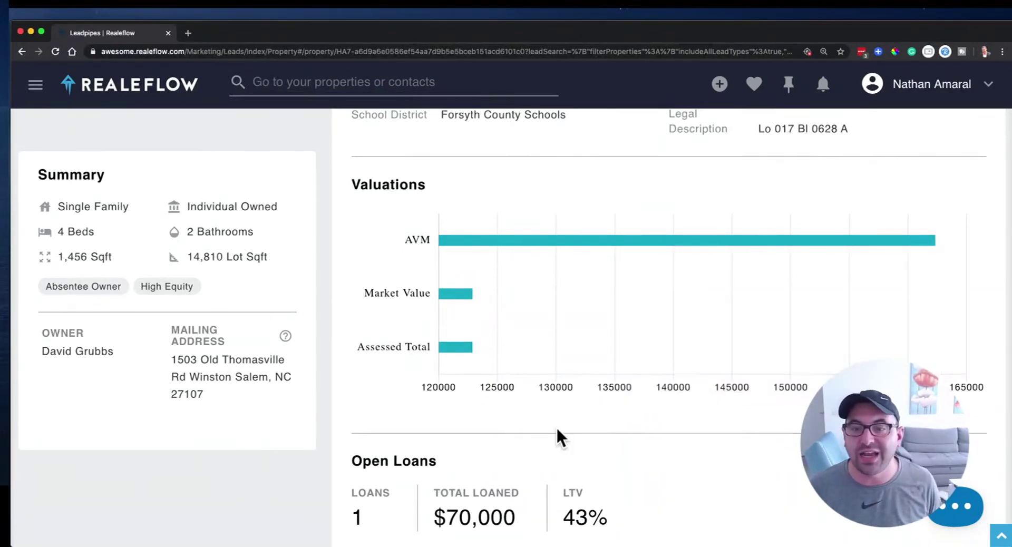
pyautogui.scroll(-1, 559, 437)
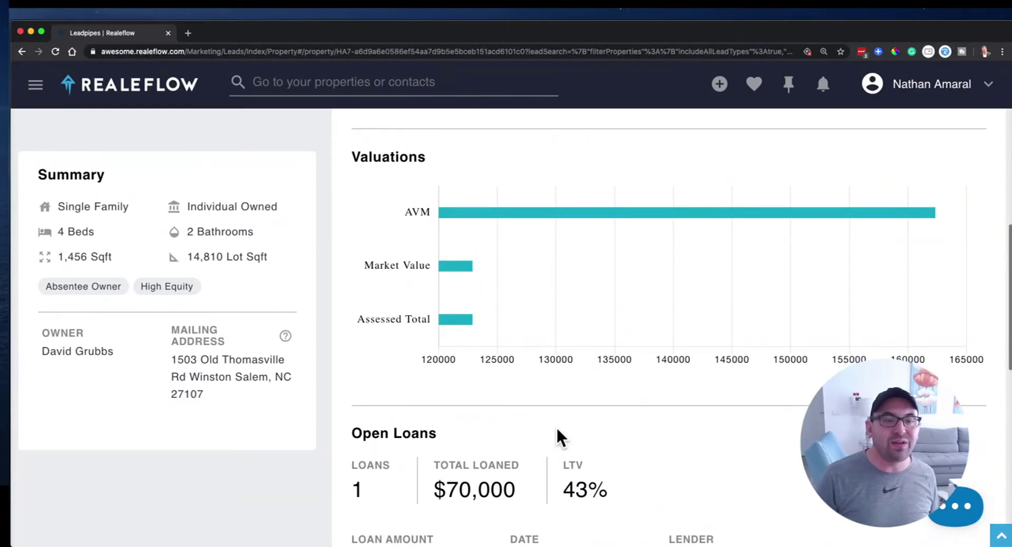
pyautogui.scroll(-1, 557, 430)
pyautogui.scroll(1, 557, 429)
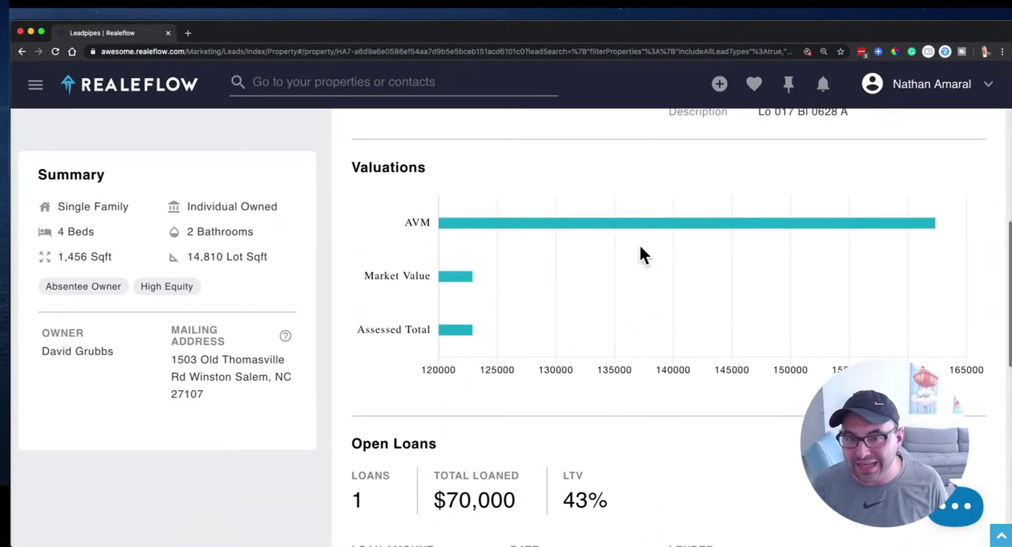
pyautogui.moveTo(659, 220)
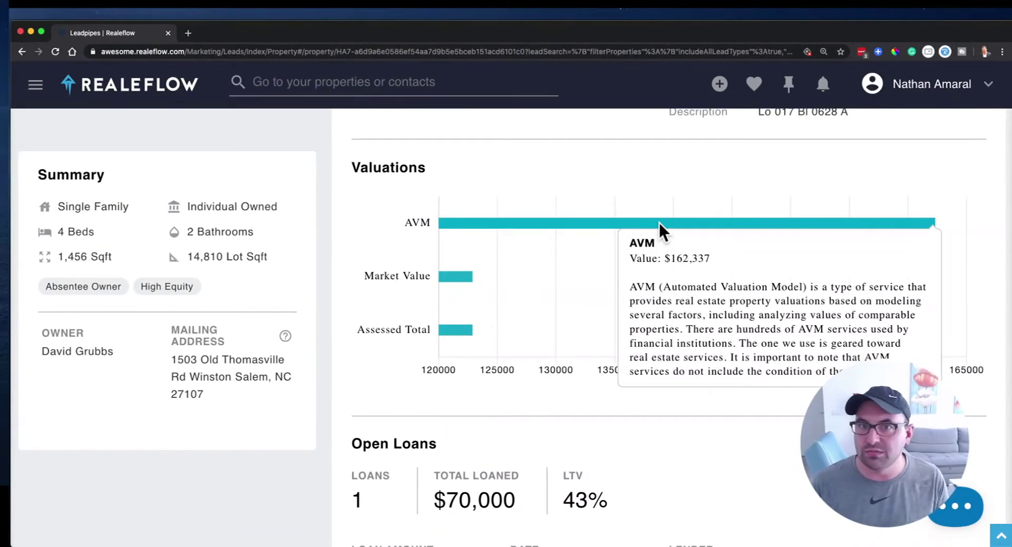
pyautogui.moveTo(454, 272)
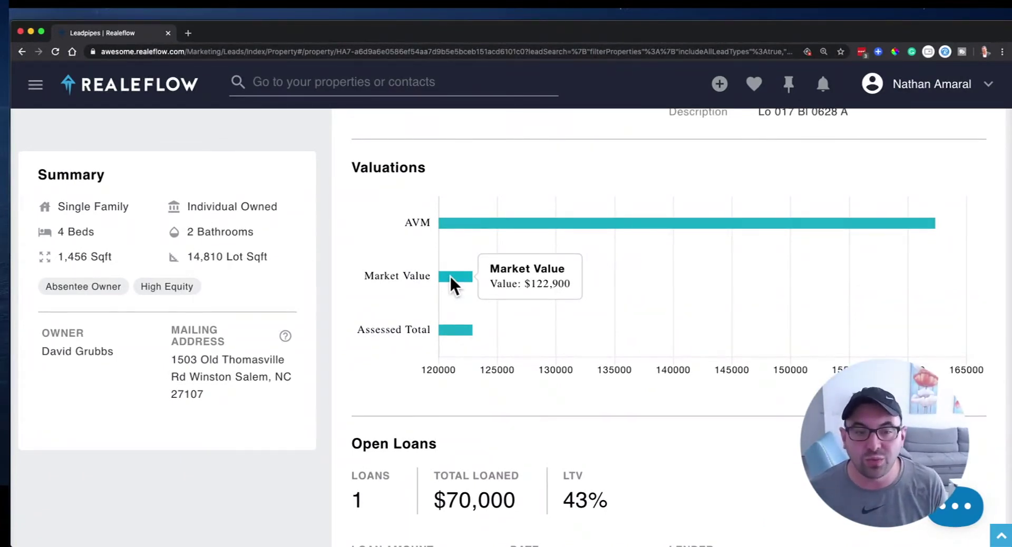
pyautogui.moveTo(464, 331)
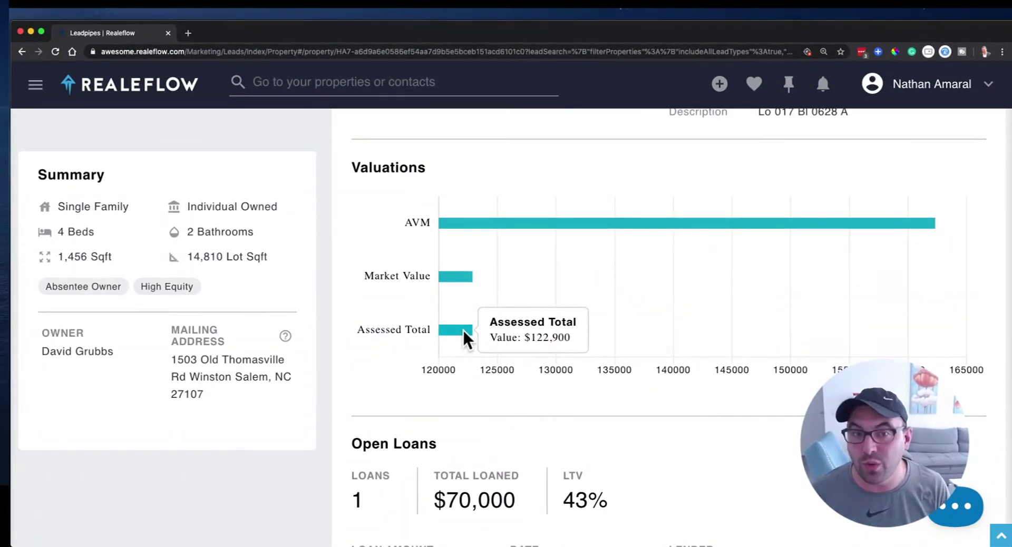
# Step: Check the assessed year in the property details against the Assessed Total and Market Value figures in the chart
pyautogui.scroll(3, 460, 275)
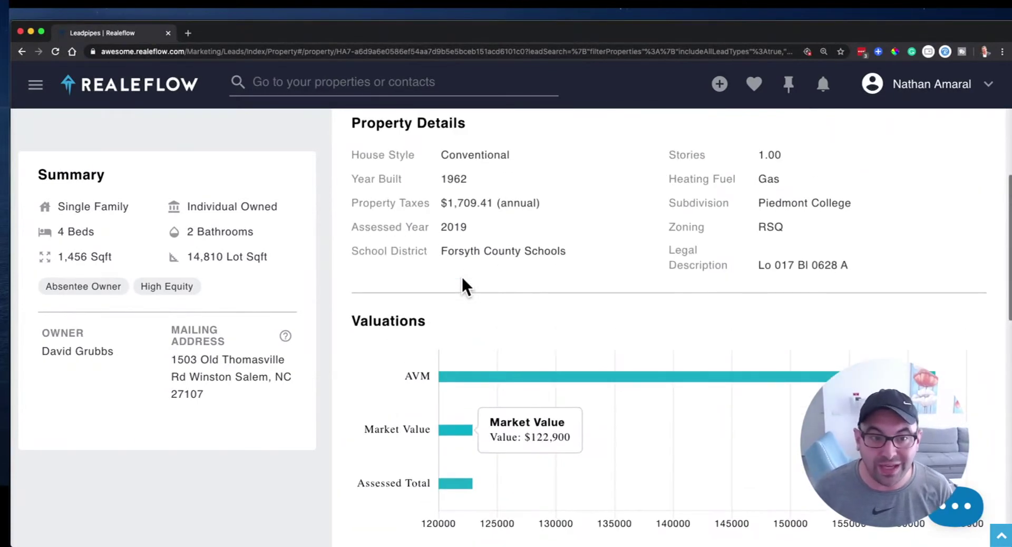
pyautogui.moveTo(469, 232); pyautogui.dragTo(352, 231)
pyautogui.click(353, 232)
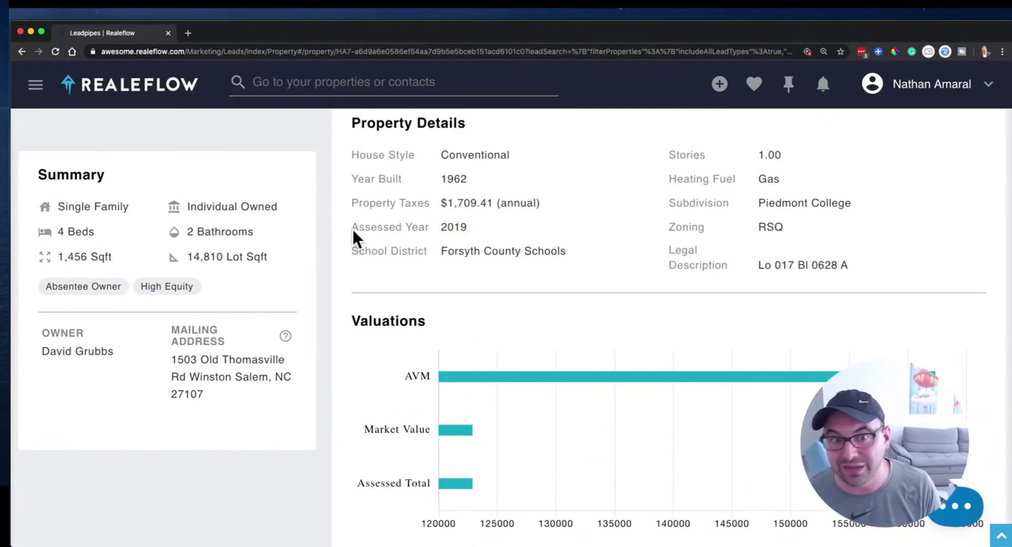
pyautogui.scroll(-3, 505, 372)
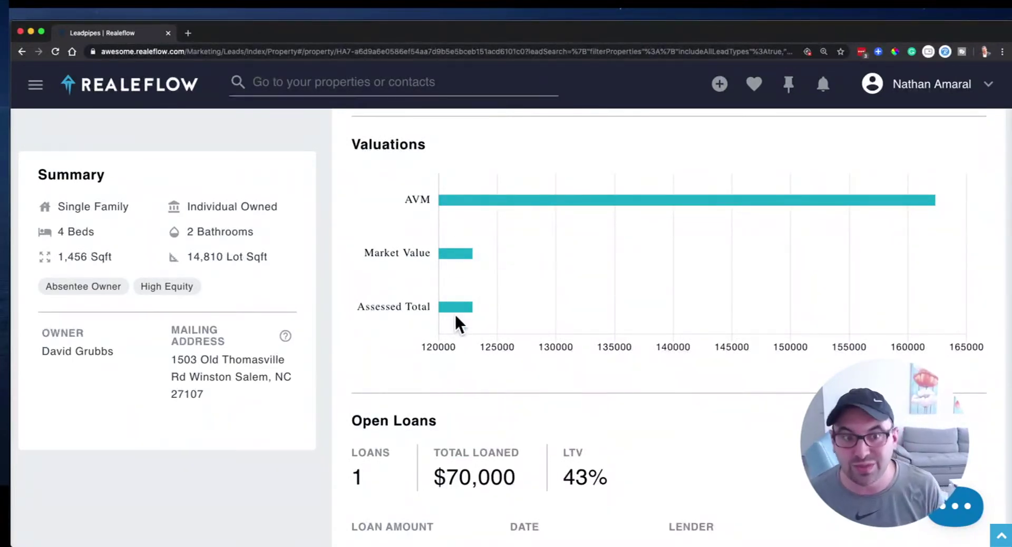
pyautogui.moveTo(455, 308)
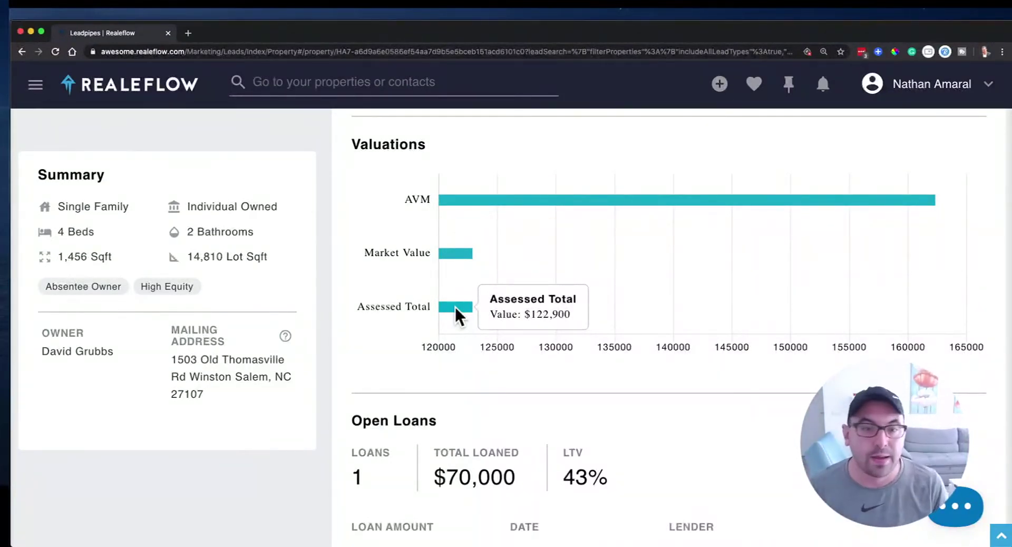
pyautogui.moveTo(453, 252)
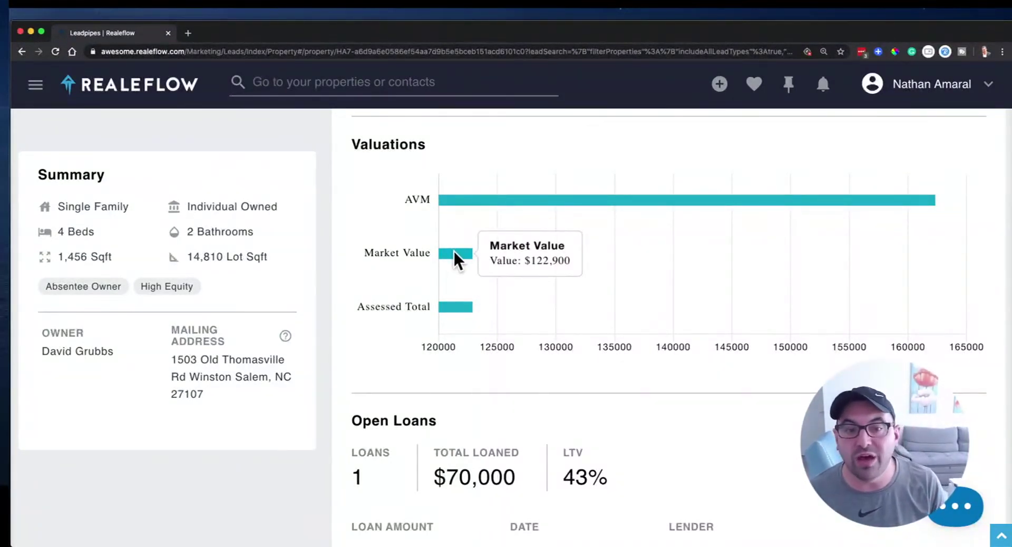
# Step: Examine the Open Loans section, focusing on the total loaned and the explanation of the LTV ratio
pyautogui.scroll(-1, 575, 401)
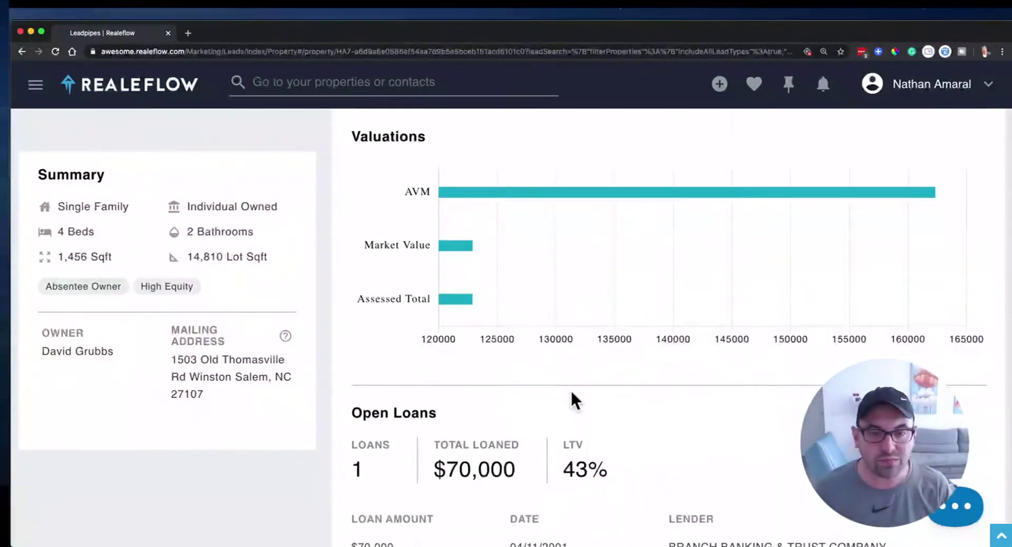
pyautogui.scroll(-3, 570, 389)
pyautogui.moveTo(614, 314); pyautogui.dragTo(428, 310)
pyautogui.click(557, 318)
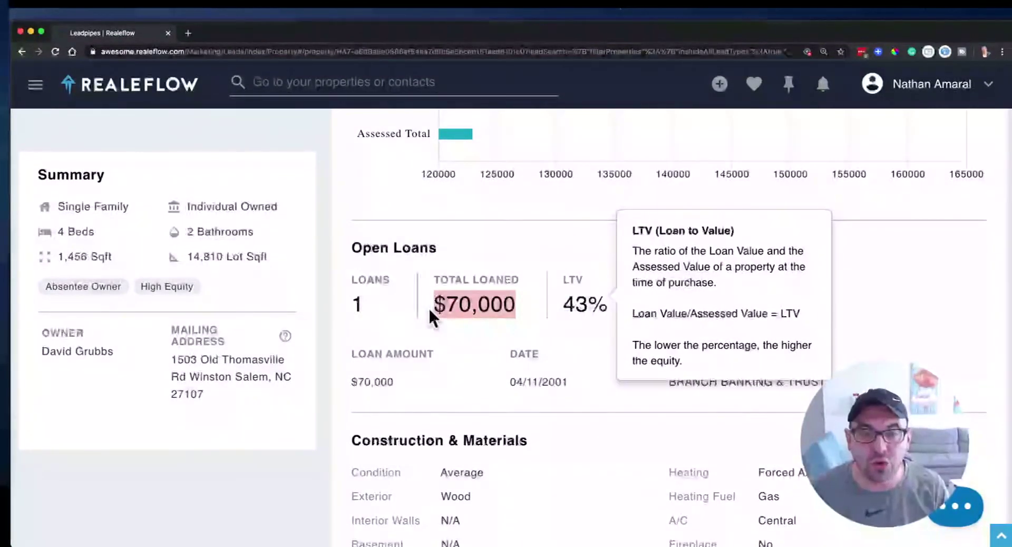
pyautogui.click(469, 319)
pyautogui.moveTo(433, 310); pyautogui.dragTo(515, 306)
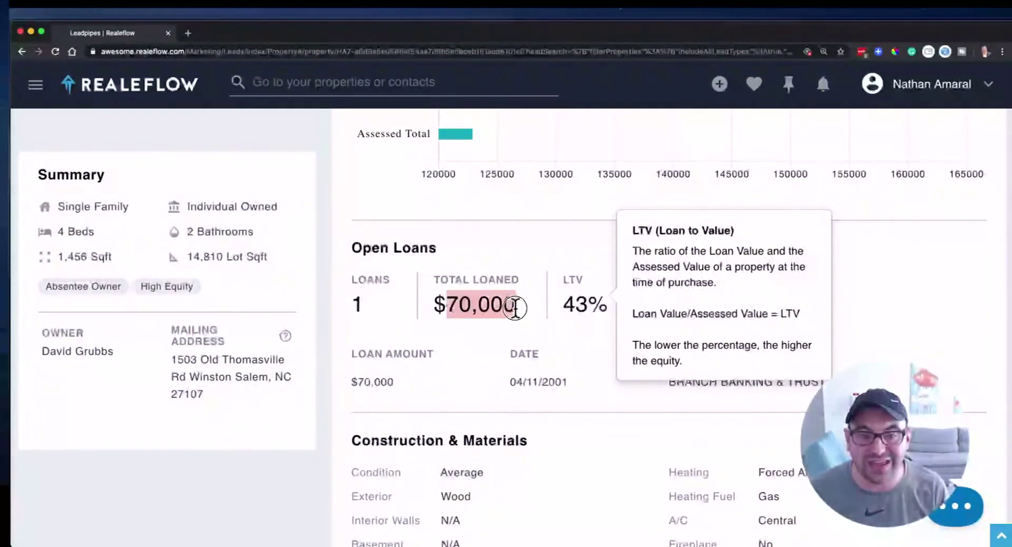
# Step: Examine the property's Open Loans section, covering total loaned, LTV, loan date and lender
pyautogui.click(520, 316)
pyautogui.click(561, 357)
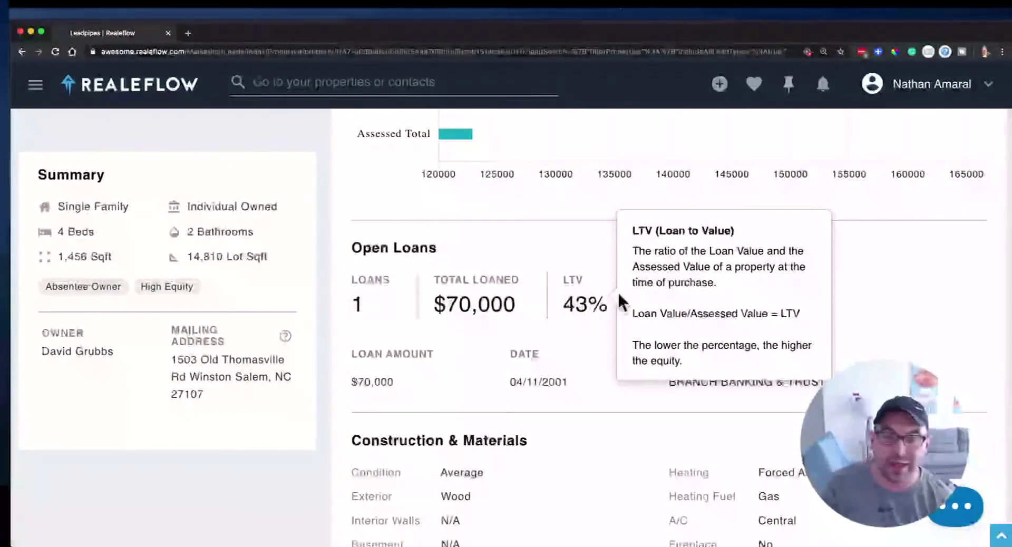
pyautogui.scroll(-2, 619, 299)
pyautogui.moveTo(575, 289); pyautogui.dragTo(520, 290)
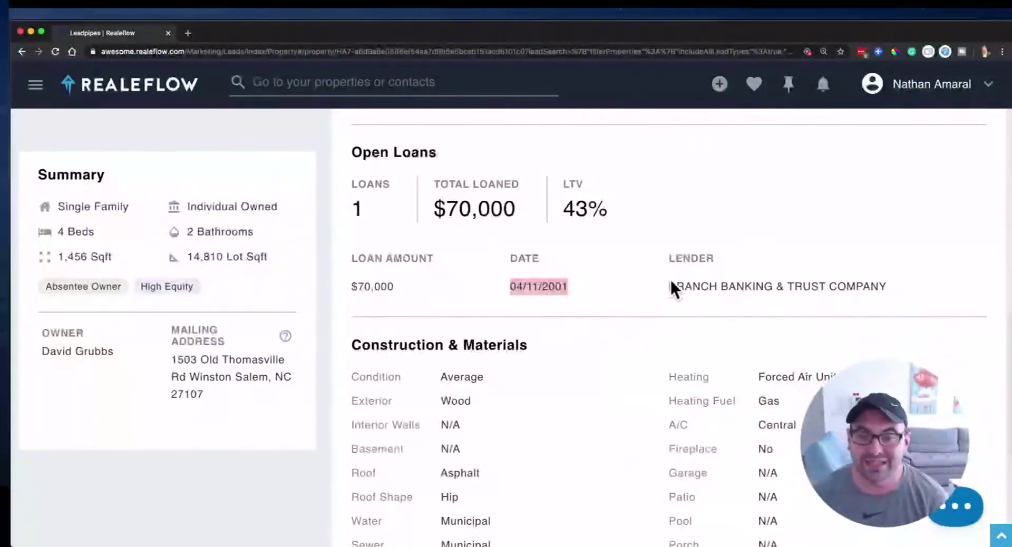
pyautogui.moveTo(668, 287); pyautogui.dragTo(949, 286)
pyautogui.click(949, 287)
pyautogui.scroll(-1, 744, 330)
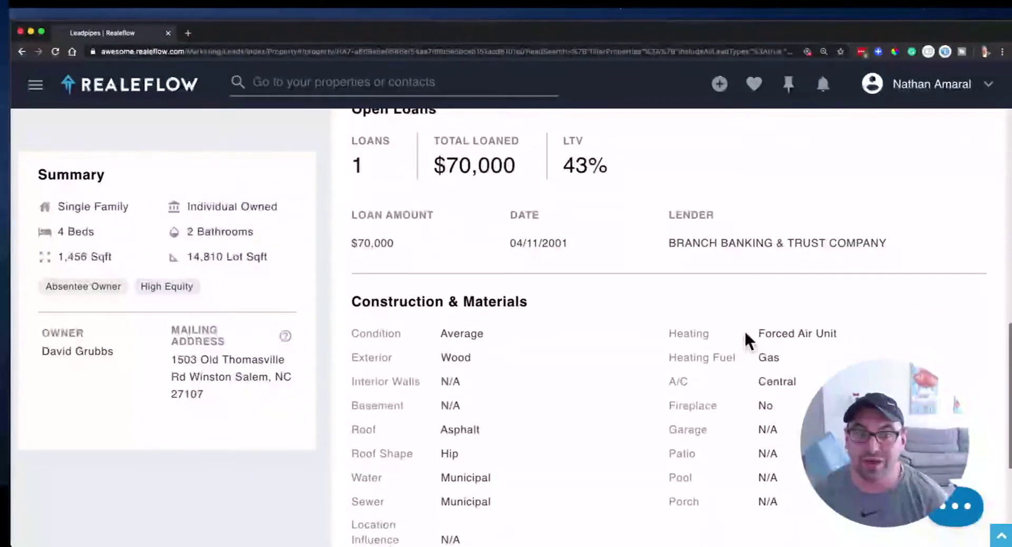
pyautogui.scroll(2, 745, 329)
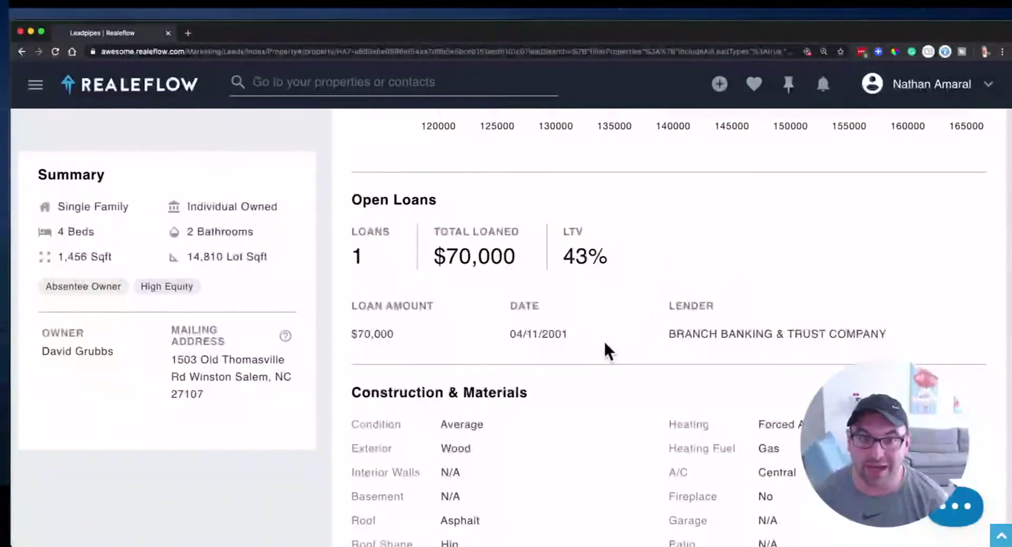
pyautogui.moveTo(593, 341); pyautogui.dragTo(520, 343)
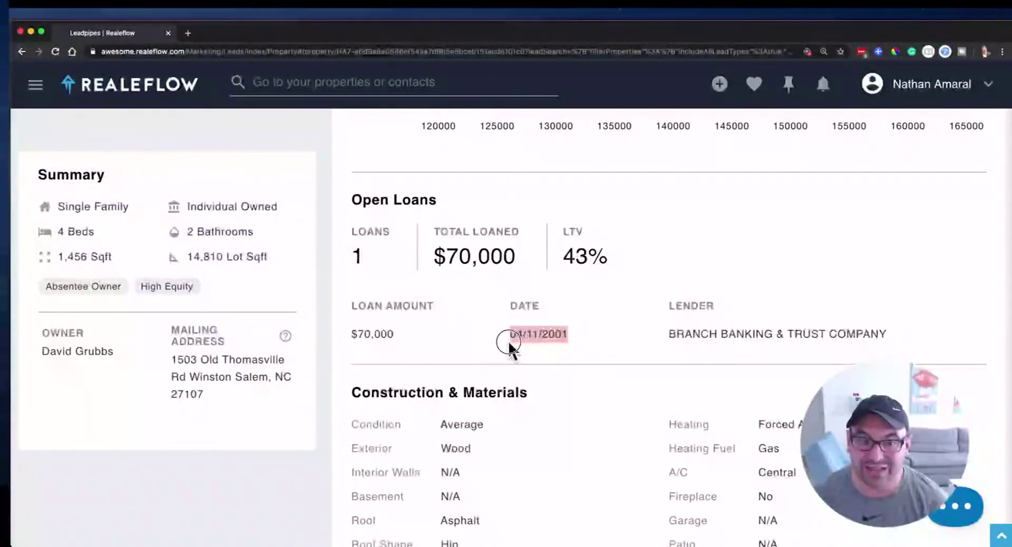
pyautogui.click(508, 342)
pyautogui.scroll(-3, 555, 319)
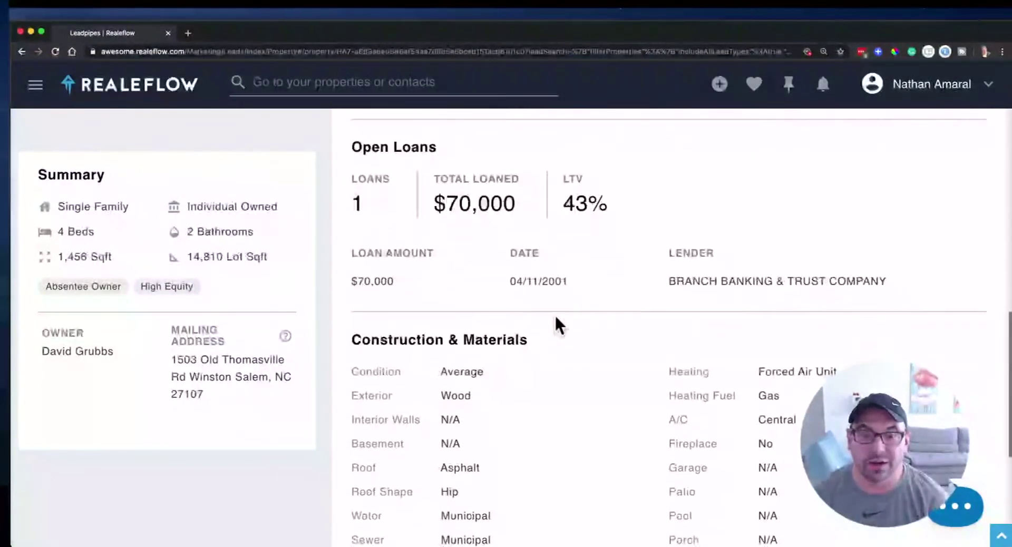
# Step: Examine the condition, exterior and interior walls entries in the Construction & Materials section
pyautogui.scroll(-1, 556, 324)
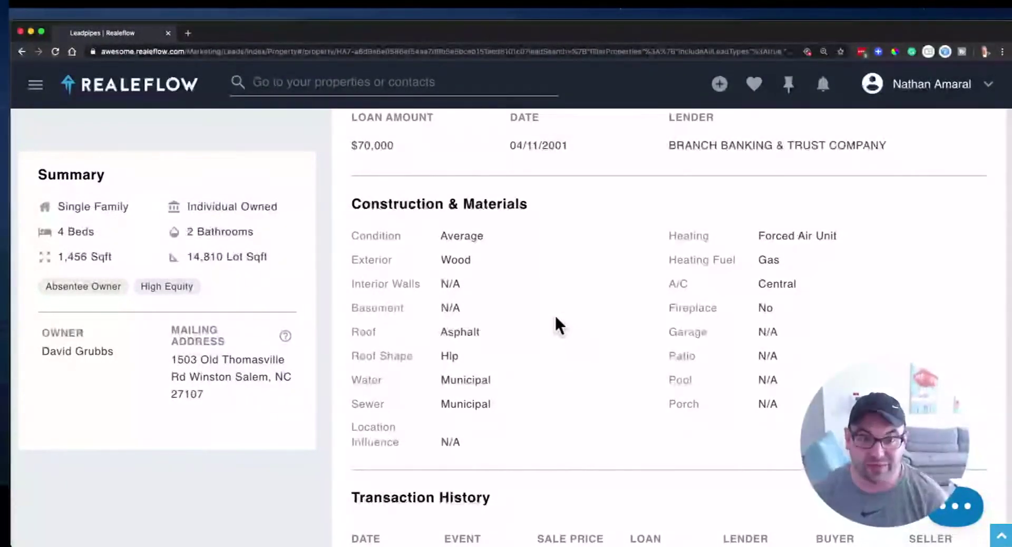
pyautogui.scroll(-1, 556, 325)
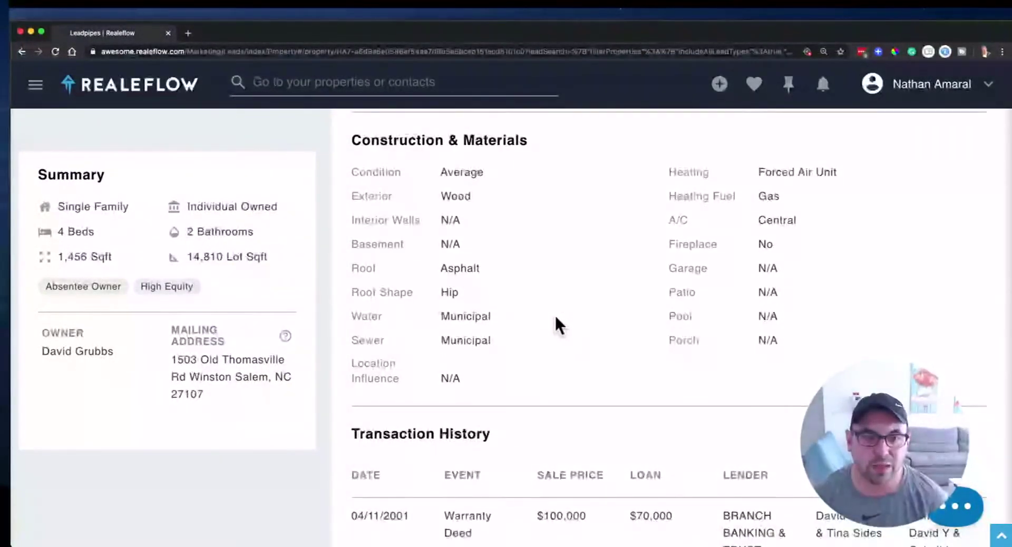
pyautogui.scroll(3, 551, 277)
pyautogui.scroll(-3, 603, 282)
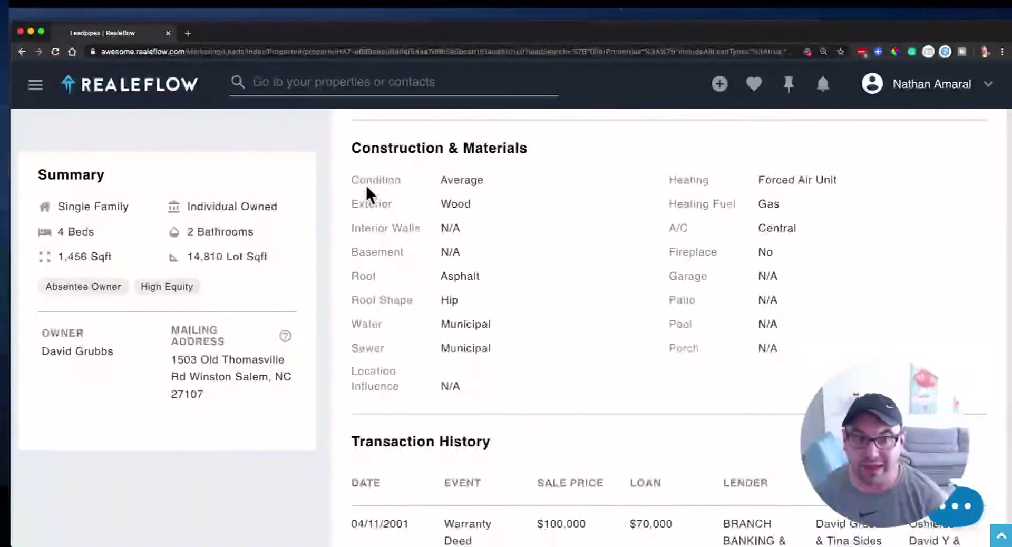
pyautogui.moveTo(366, 180); pyautogui.dragTo(419, 184)
pyautogui.click(446, 180)
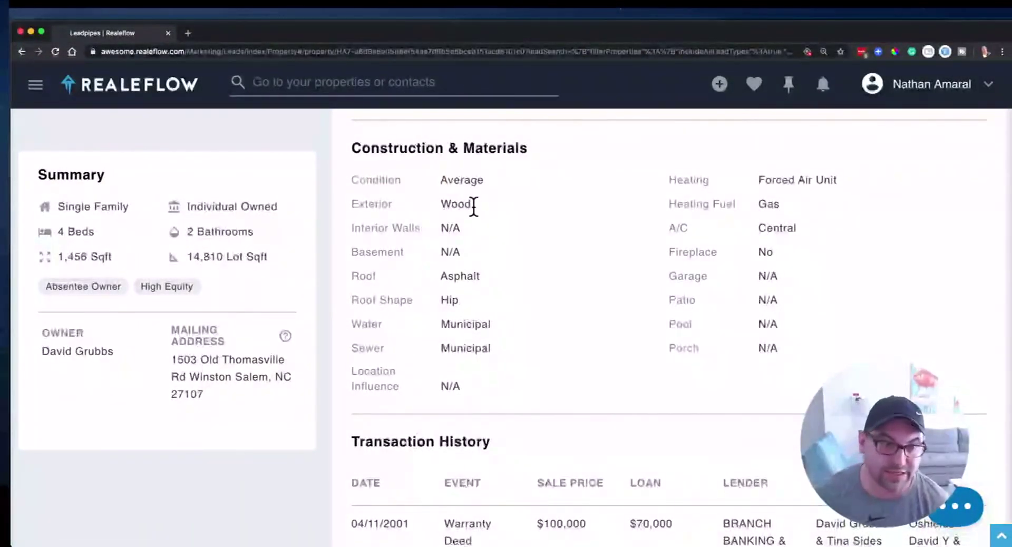
pyautogui.scroll(1, 488, 224)
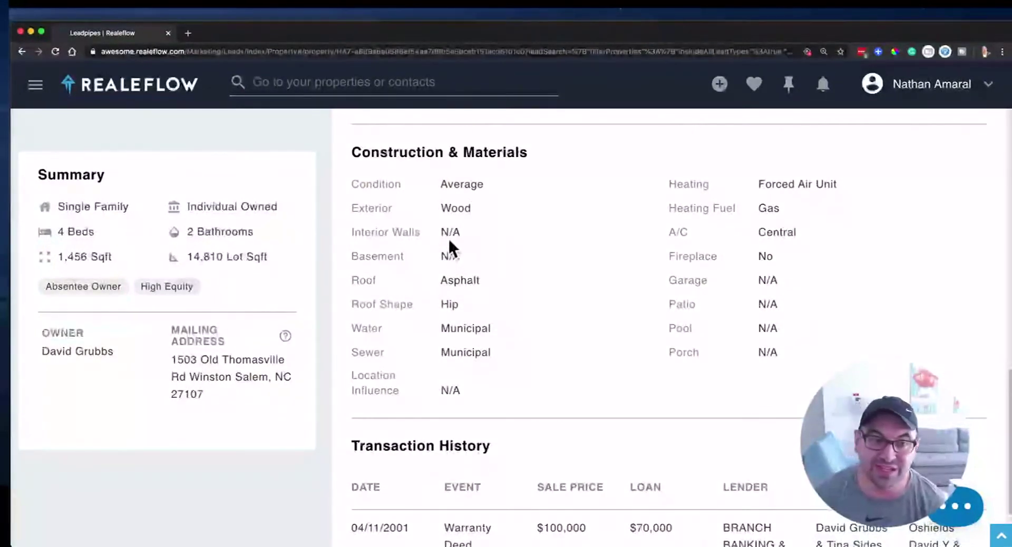
pyautogui.moveTo(452, 233); pyautogui.dragTo(350, 244)
pyautogui.click(383, 243)
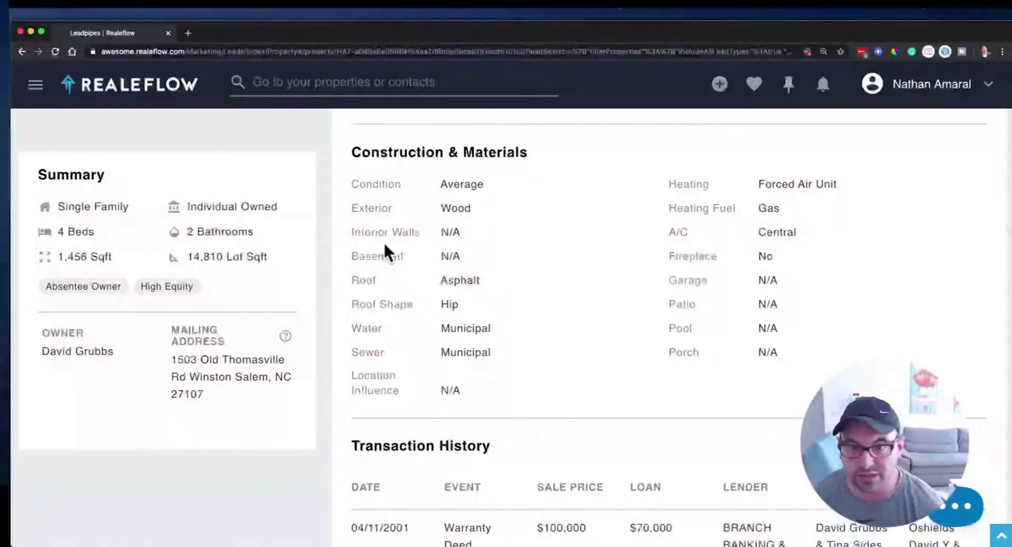
# Step: Examine the heating, heating fuel, A/C, water and sewer entries in the Construction & Materials section
pyautogui.moveTo(718, 210); pyautogui.dragTo(747, 210)
pyautogui.doubleClick(770, 209)
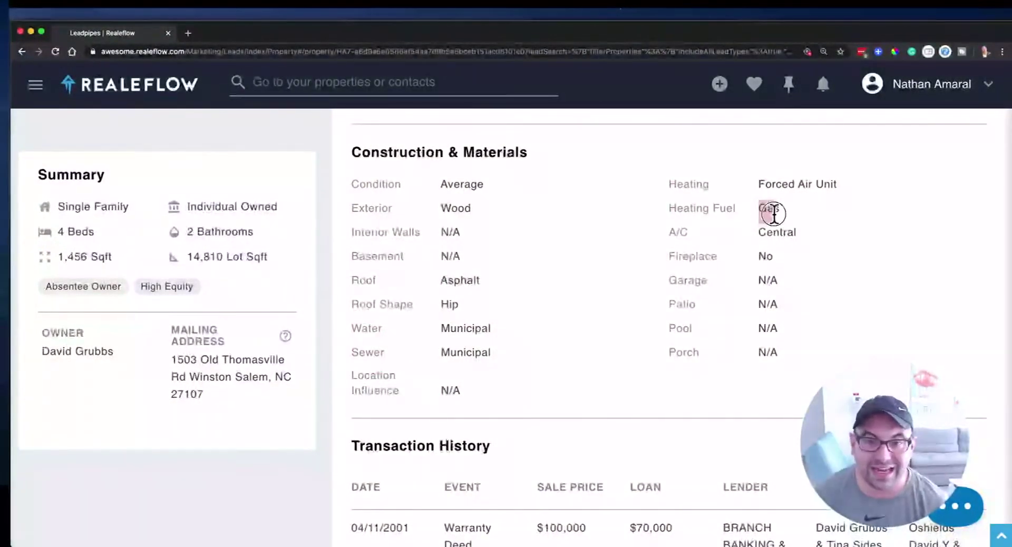
pyautogui.doubleClick(685, 189)
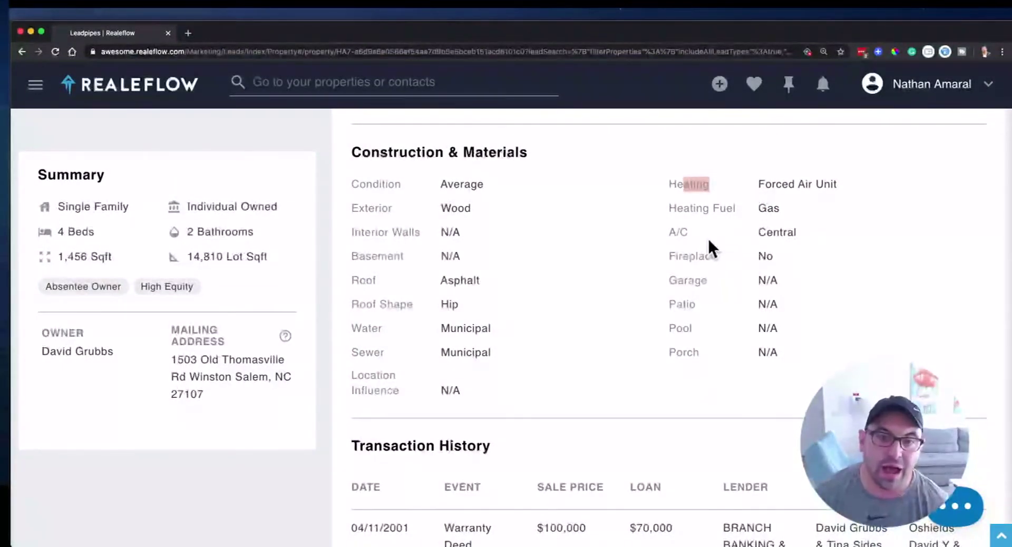
pyautogui.moveTo(707, 236); pyautogui.dragTo(642, 233)
pyautogui.click(650, 233)
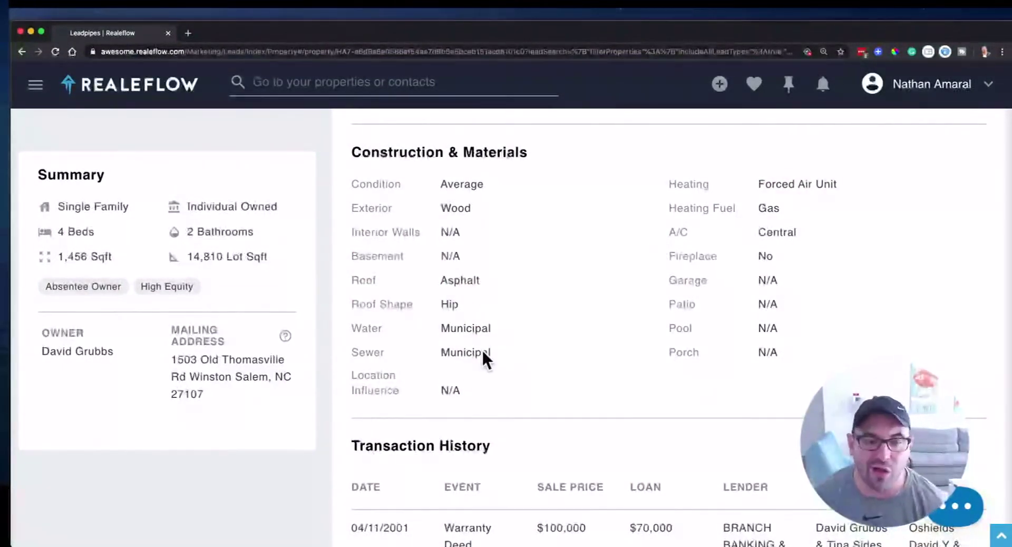
pyautogui.scroll(1, 484, 352)
pyautogui.scroll(1, 483, 352)
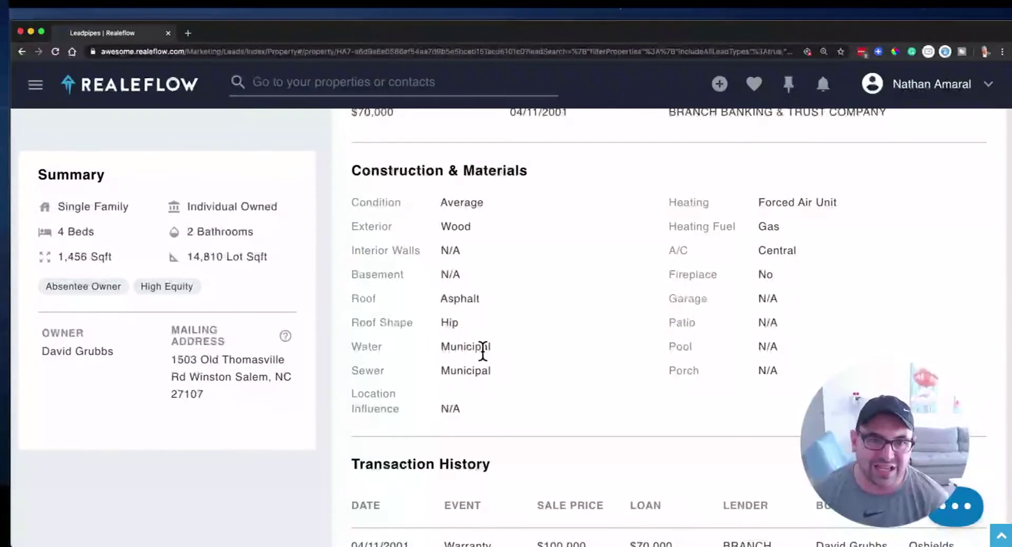
pyautogui.scroll(2, 483, 352)
pyautogui.scroll(-2, 483, 352)
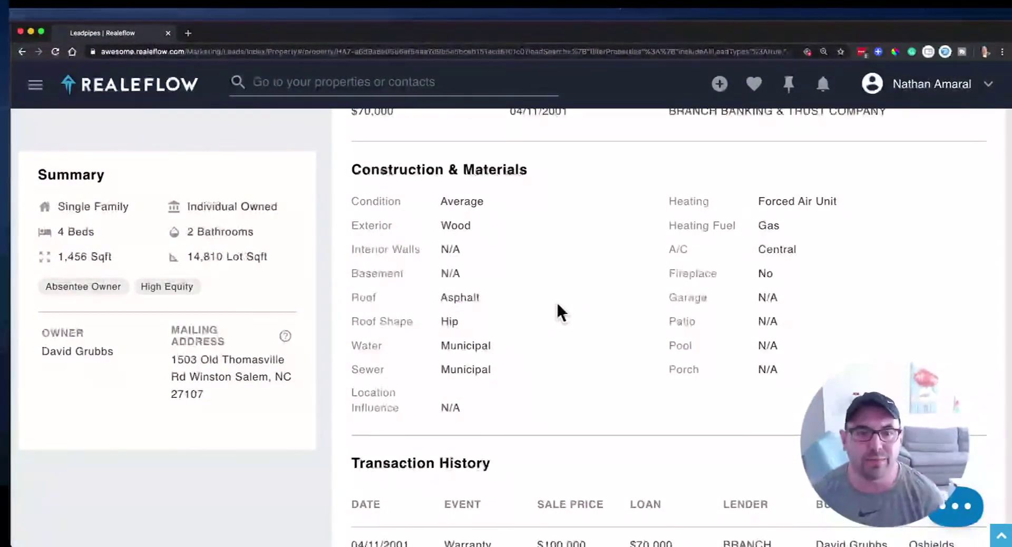
# Step: Review the property's Transaction History, Valuations and Property Details, ending at the Property Lot map
pyautogui.scroll(-5, 557, 305)
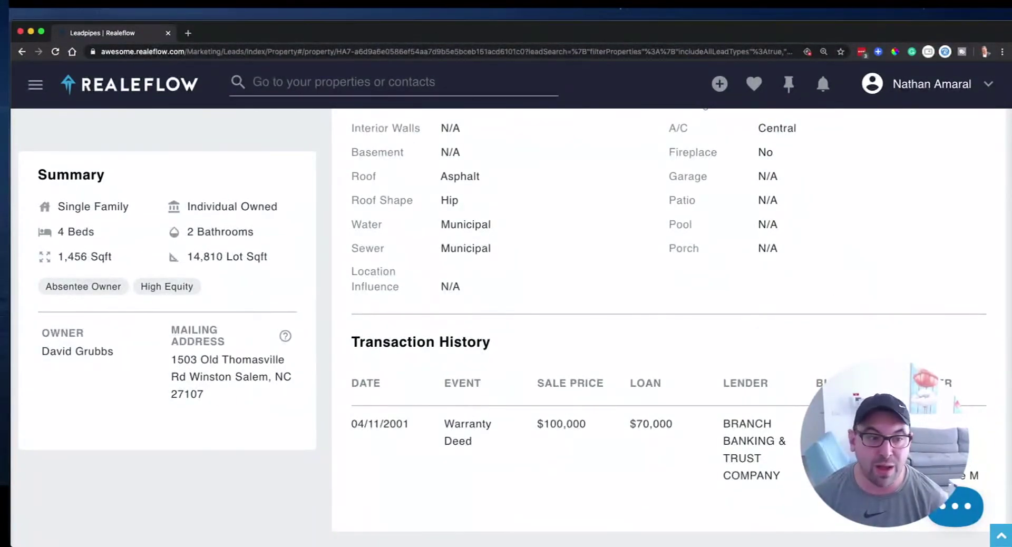
pyautogui.scroll(10, 592, 419)
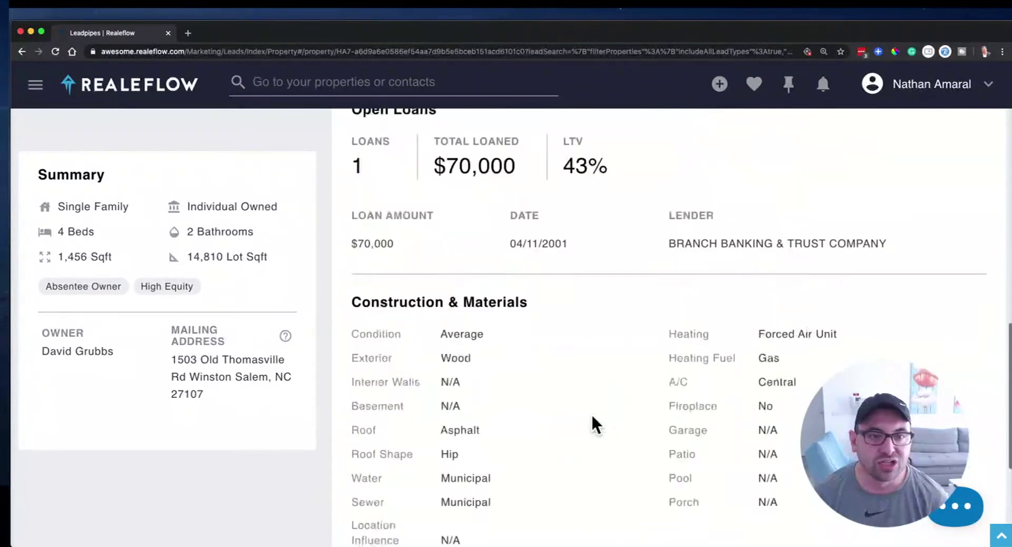
pyautogui.scroll(1, 592, 418)
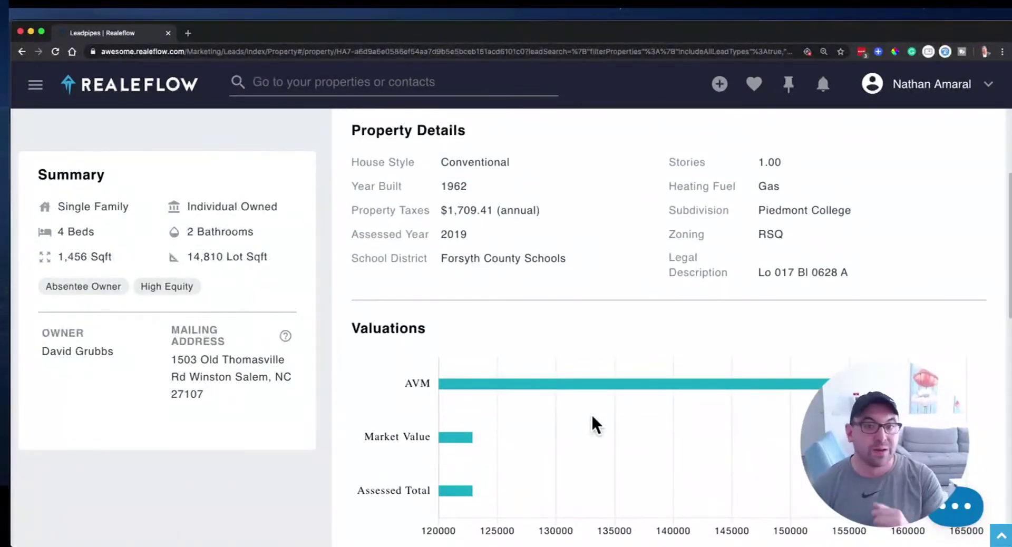
pyautogui.scroll(2, 593, 417)
pyautogui.scroll(5, 592, 417)
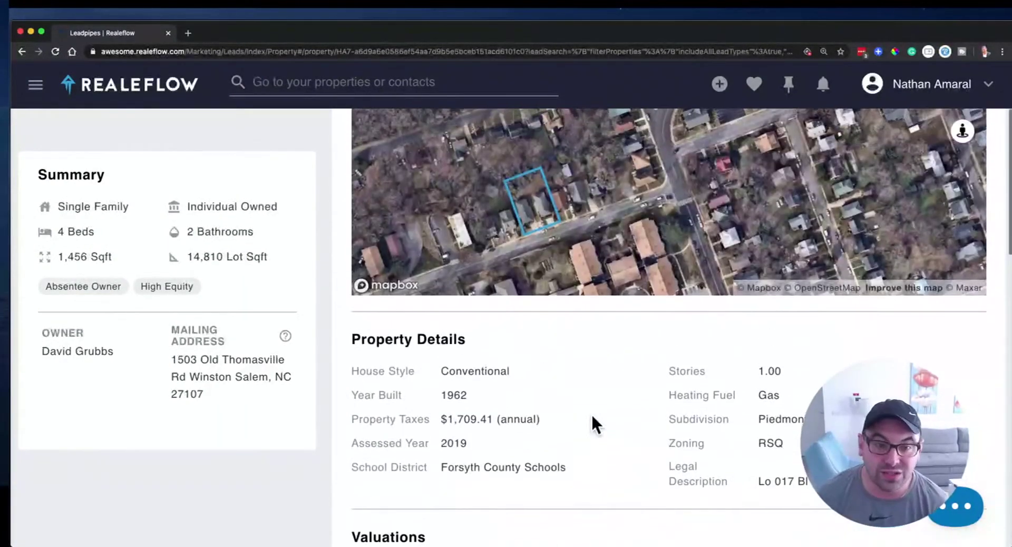
pyautogui.scroll(-1, 592, 415)
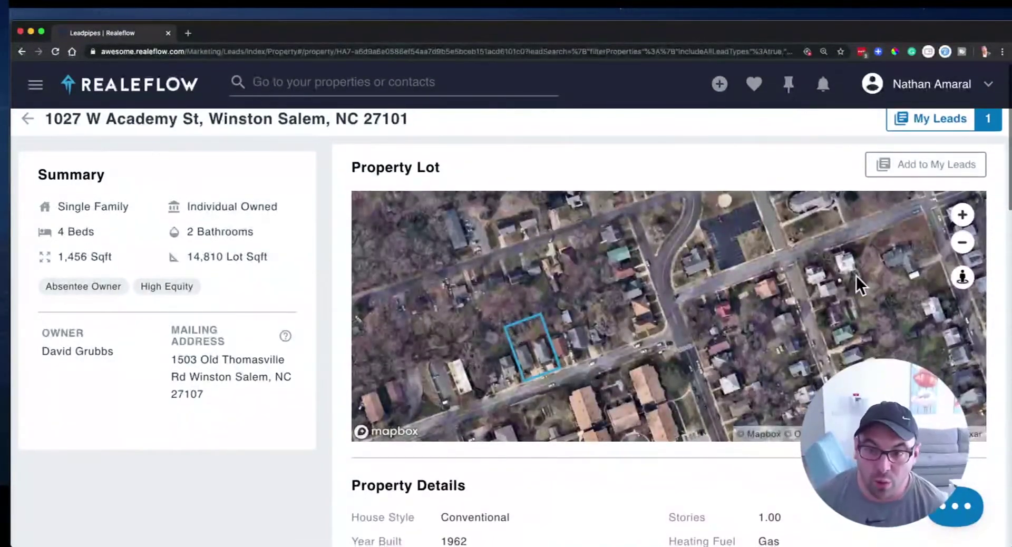
# Step: Examine the neighbourhood around the outlined parcel on the Property Lot satellite map at several zoom levels
pyautogui.click(960, 241)
pyautogui.click(960, 242)
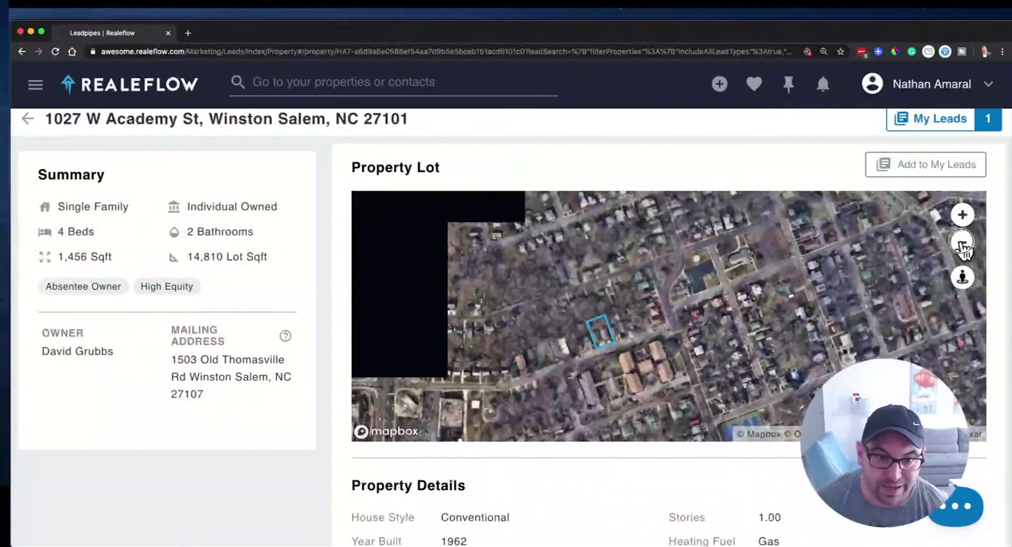
pyautogui.click(962, 244)
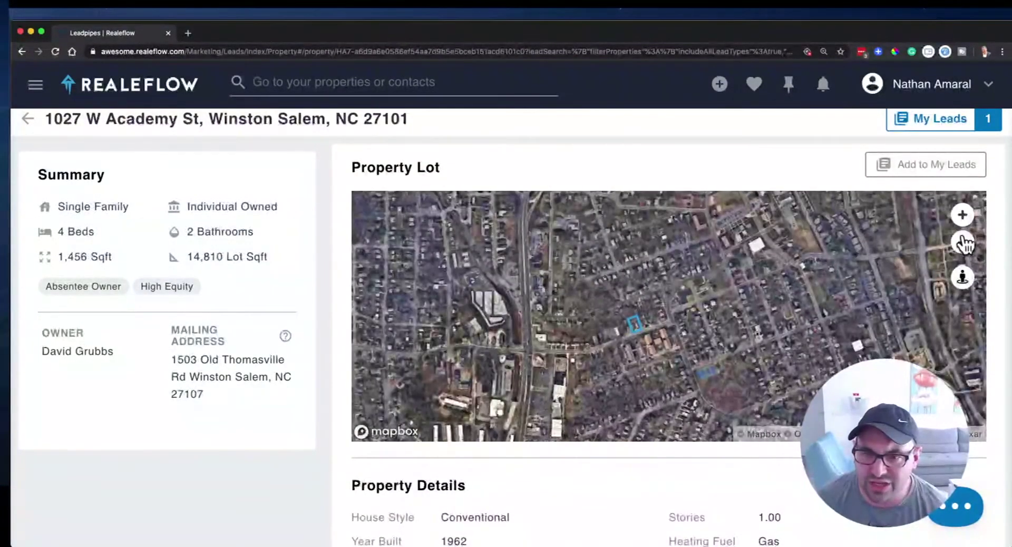
pyautogui.click(962, 215)
pyautogui.click(963, 215)
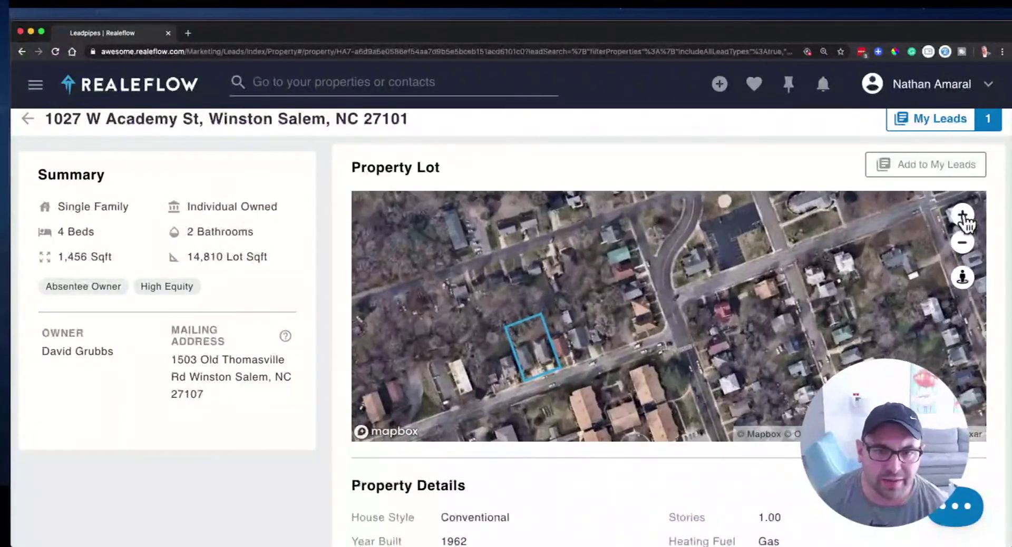
pyautogui.moveTo(705, 269); pyautogui.dragTo(817, 197)
pyautogui.moveTo(797, 278); pyautogui.dragTo(763, 249)
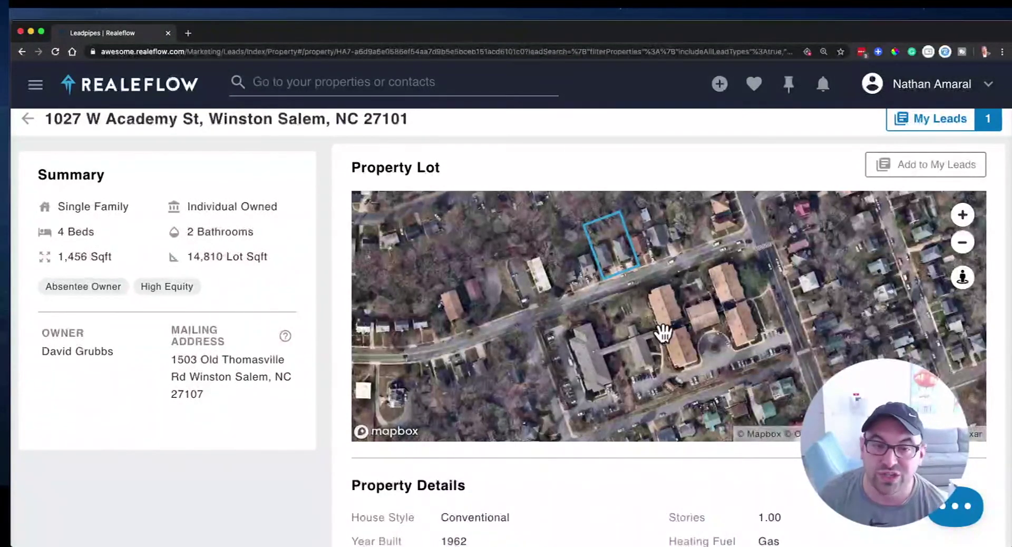
pyautogui.click(962, 242)
# Step: Add the open property to My Leads
pyautogui.scroll(-2, 735, 319)
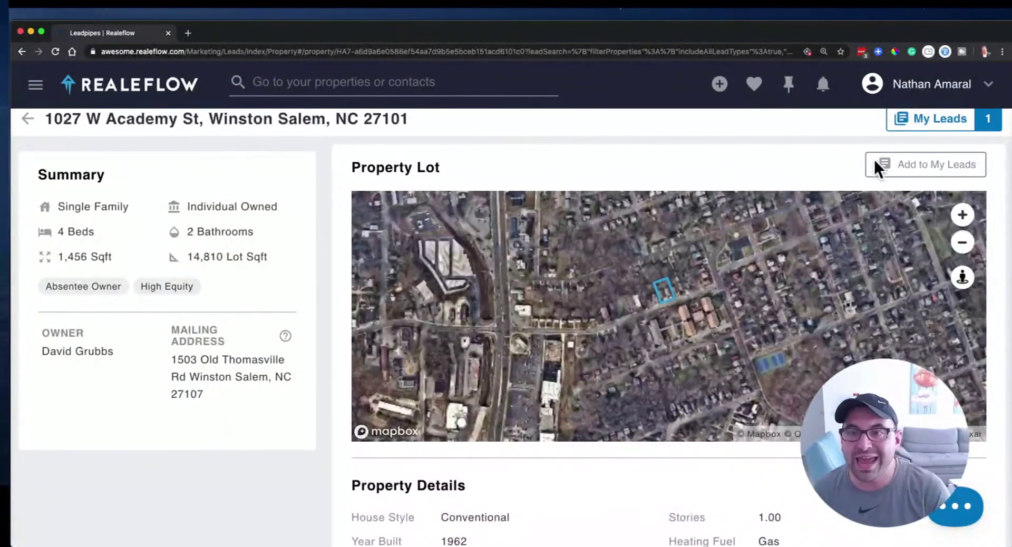
pyautogui.click(895, 168)
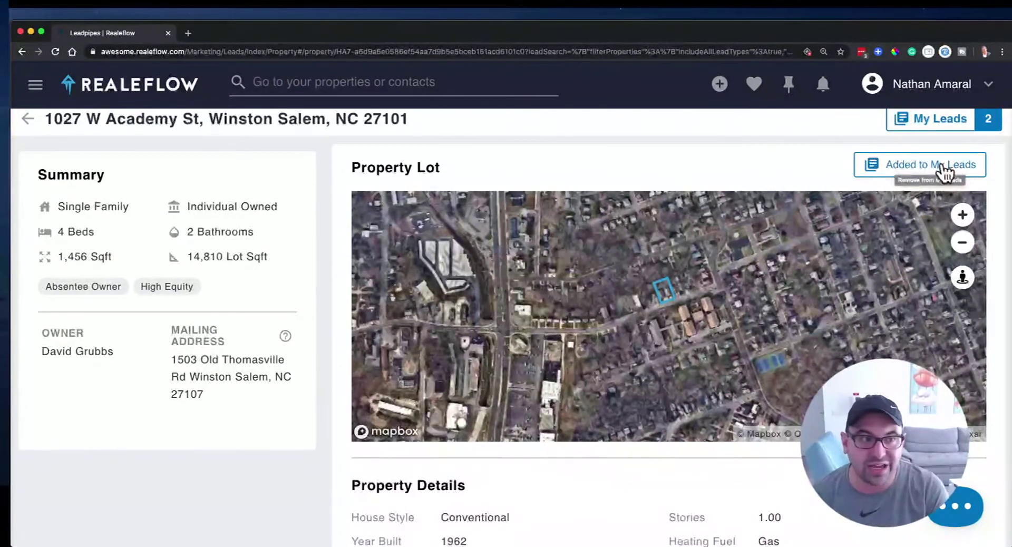
# Step: Leave the property record and open the account's Properties list
pyautogui.click(35, 86)
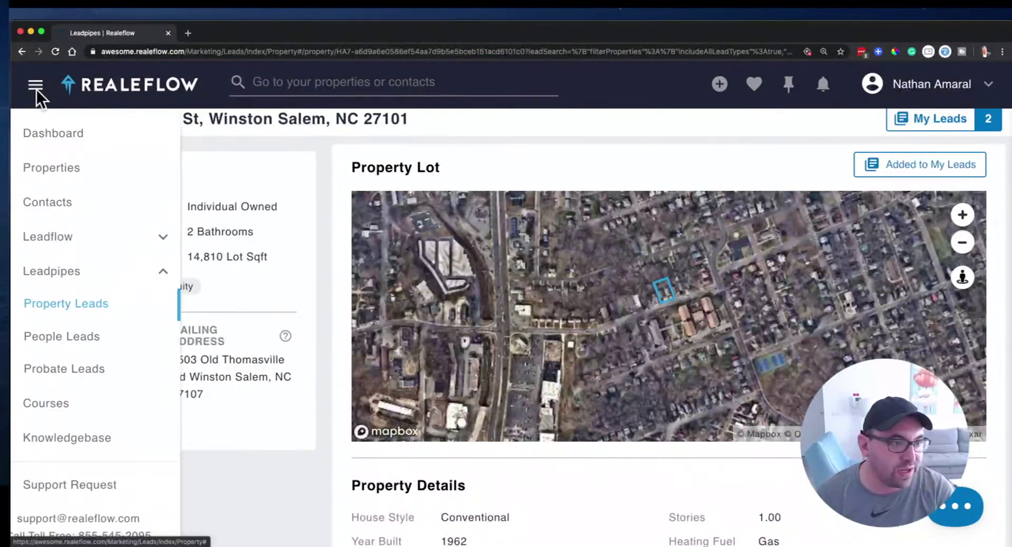
pyautogui.click(102, 244)
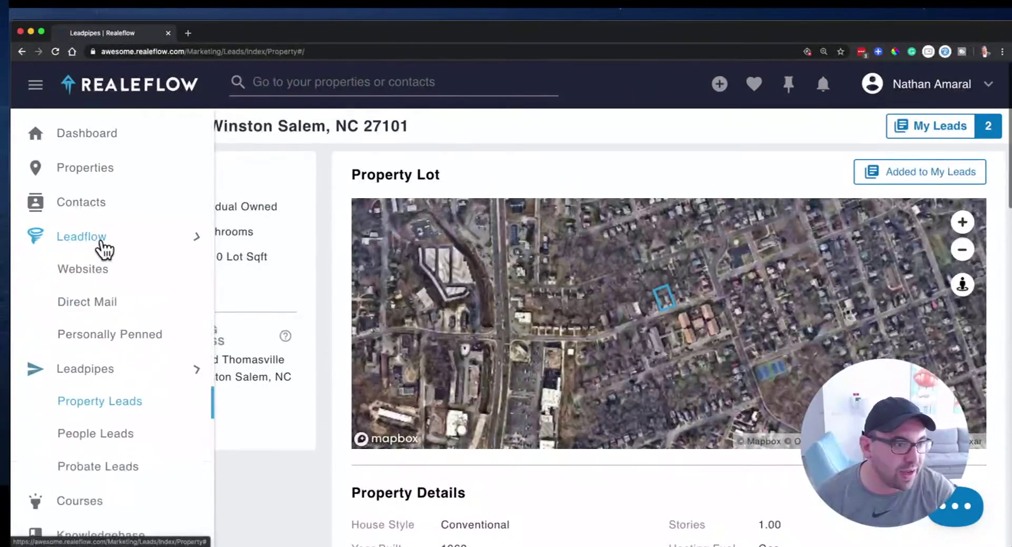
pyautogui.click(102, 244)
pyautogui.click(105, 271)
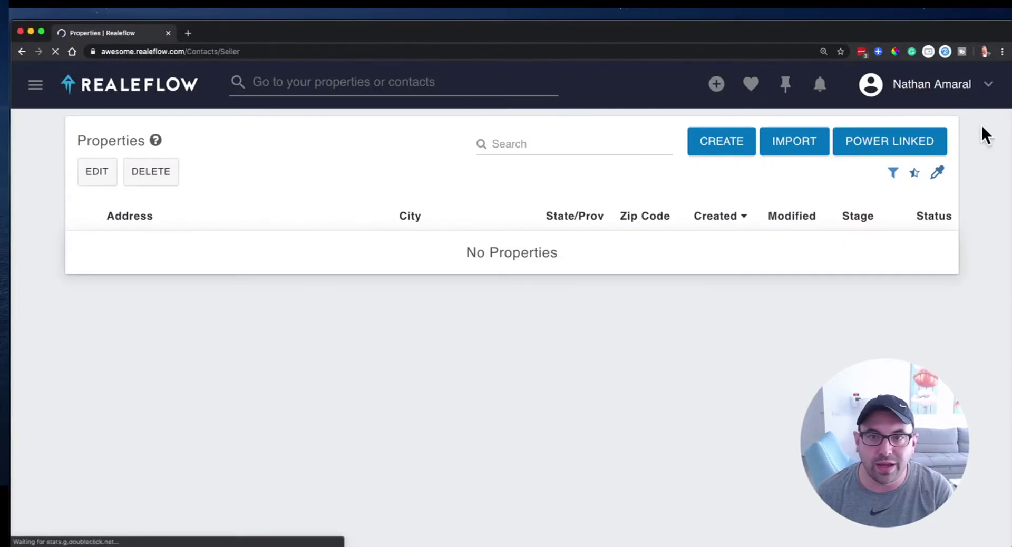
# Step: Return to the Leadpipes property search page, look it over, and reopen the Properties list
pyautogui.click(23, 51)
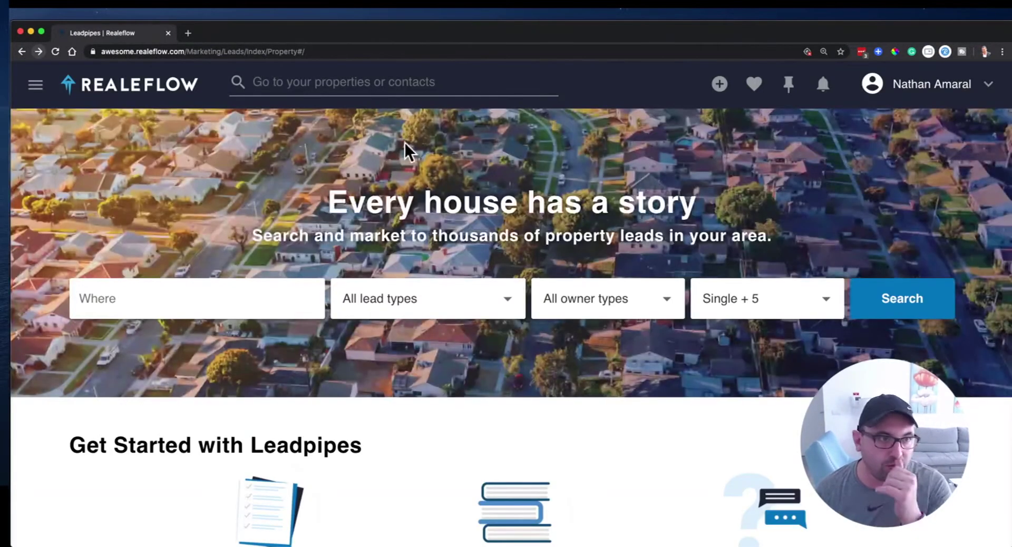
pyautogui.scroll(-3, 255, 348)
pyautogui.scroll(3, 256, 346)
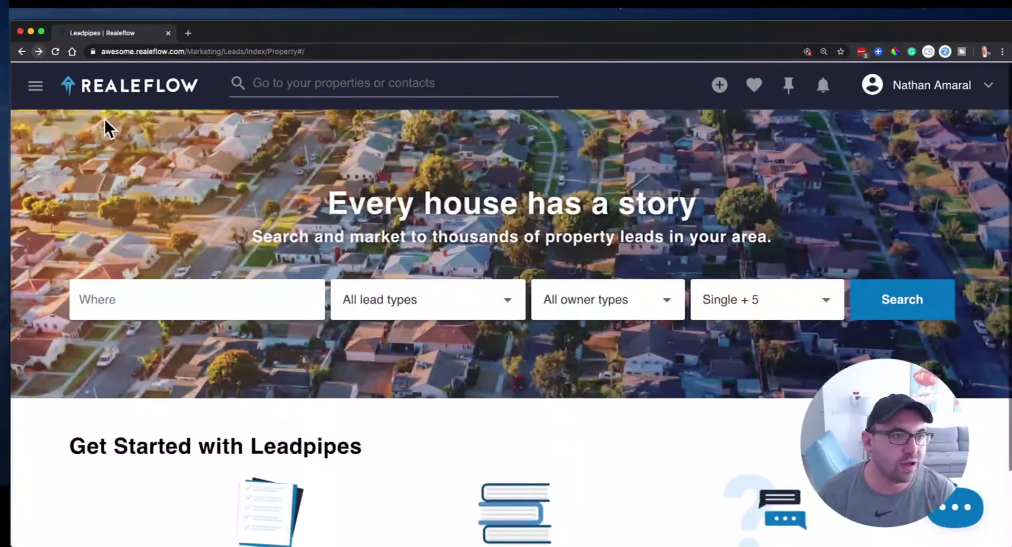
pyautogui.click(38, 51)
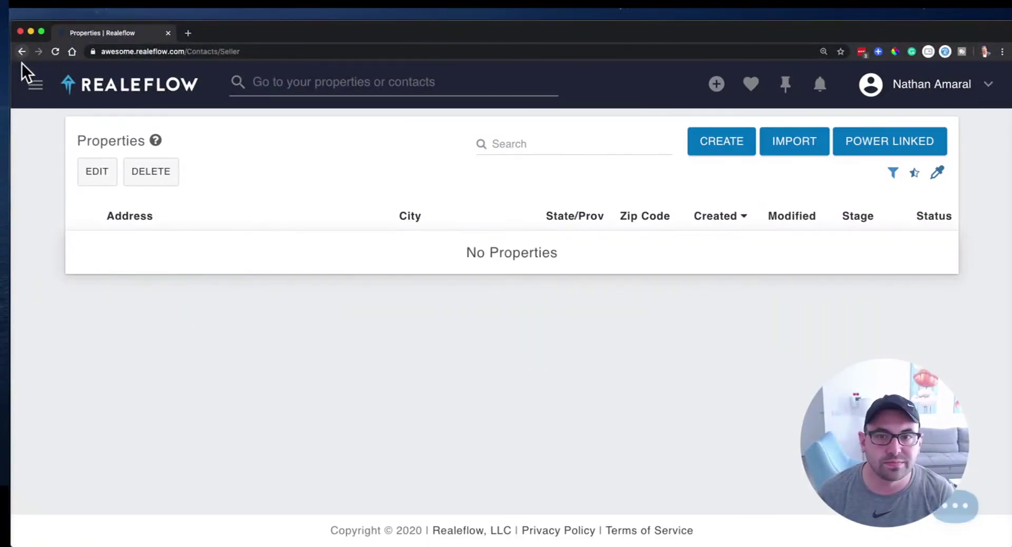
# Step: Open Leadflow's Direct Mail campaigns and start a new campaign with the Upload My Own Leads option
pyautogui.click(35, 85)
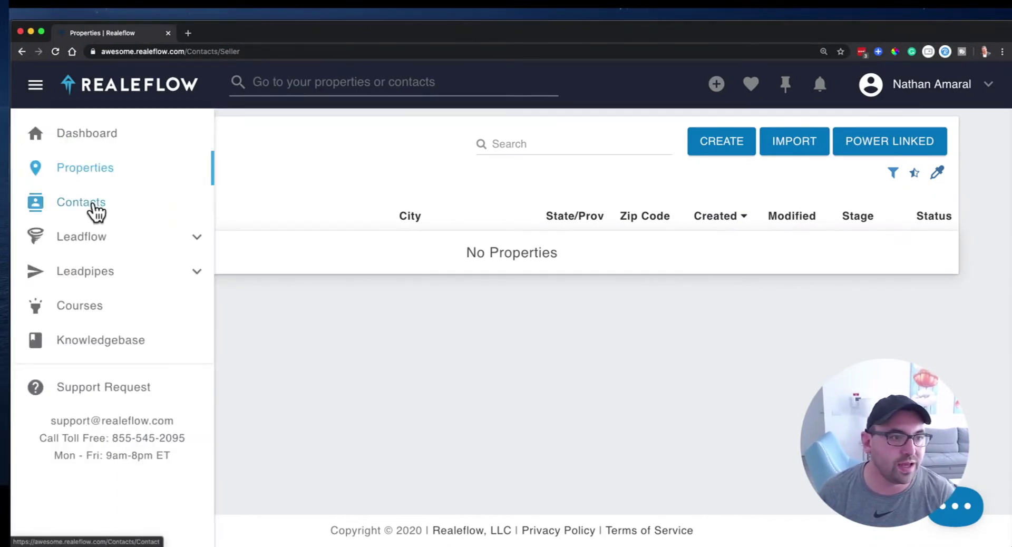
pyautogui.click(97, 244)
pyautogui.click(97, 303)
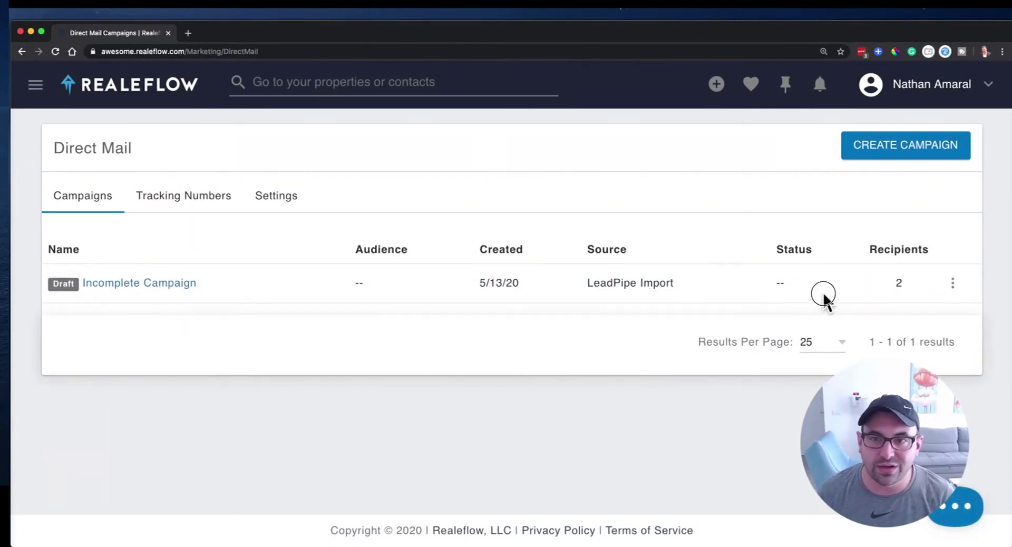
pyautogui.click(873, 151)
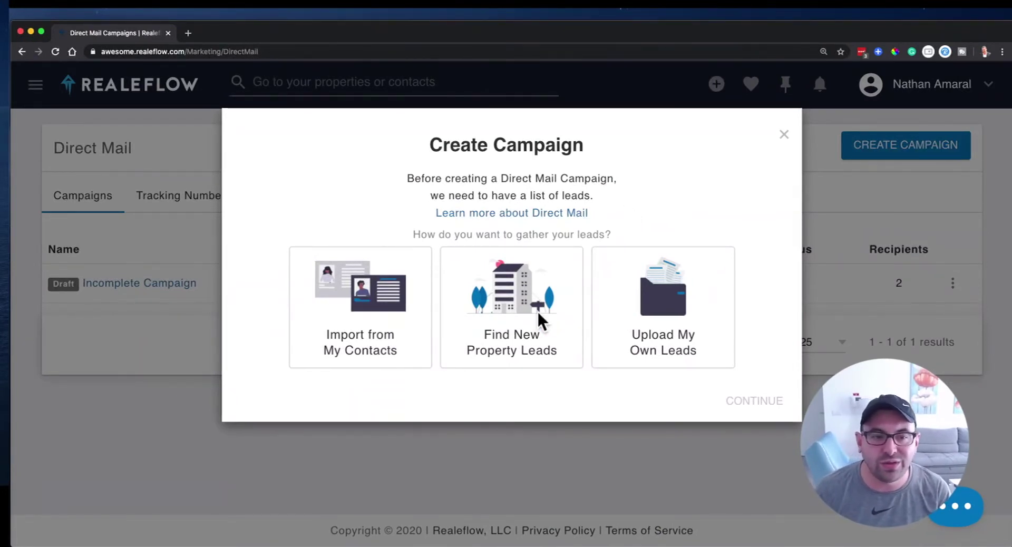
pyautogui.click(660, 316)
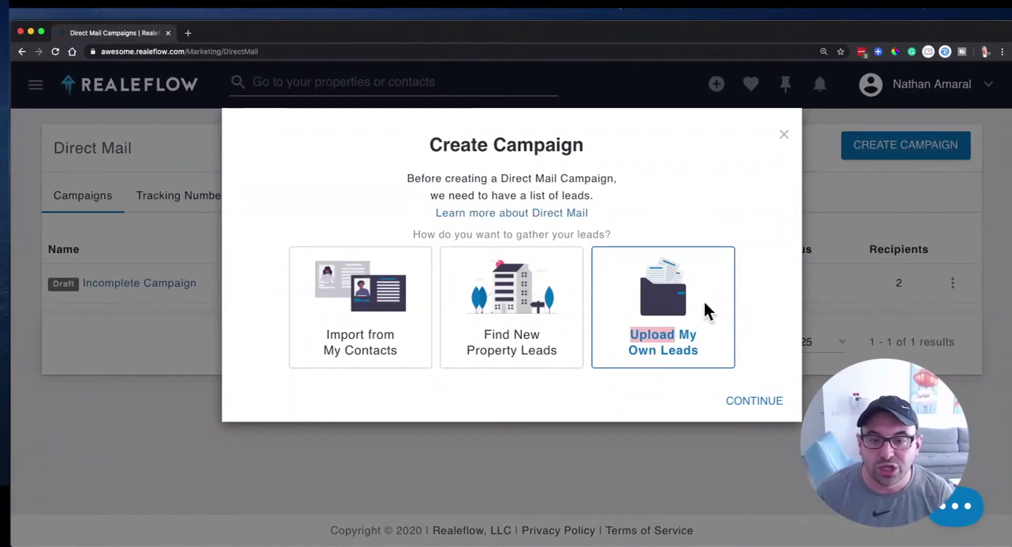
pyautogui.click(734, 402)
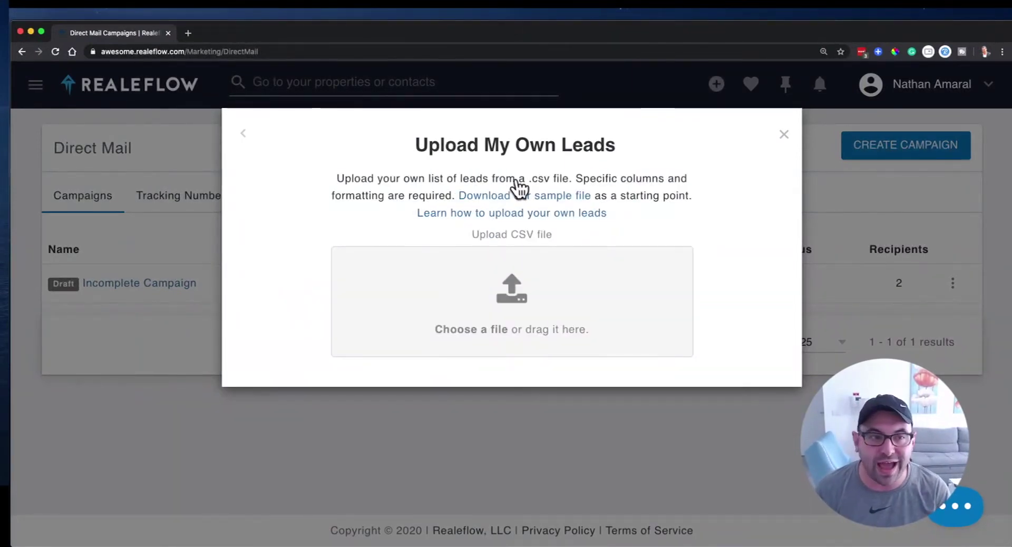
# Step: Switch the new campaign's lead source to Find New Property Leads and continue to the lead search page
pyautogui.click(243, 133)
pyautogui.click(537, 352)
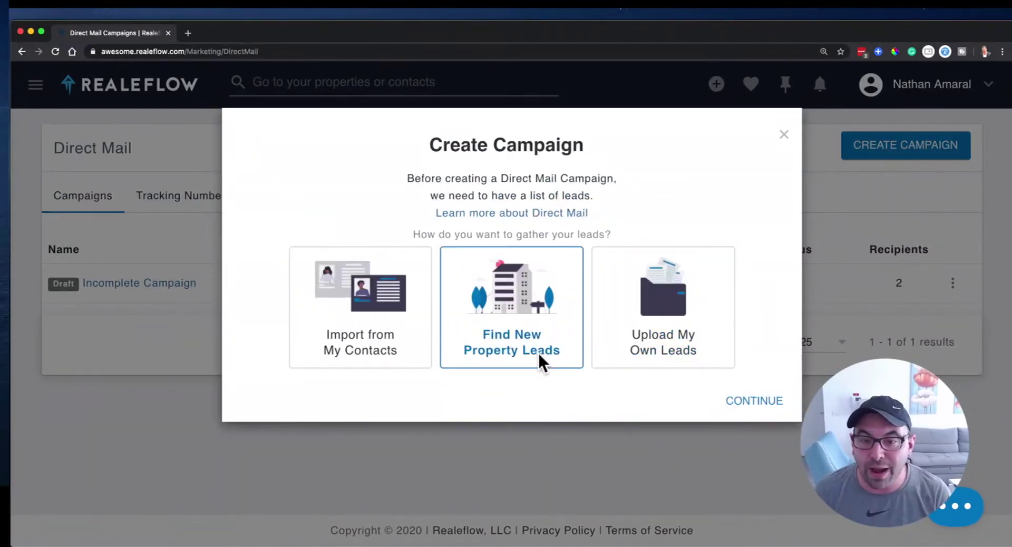
pyautogui.click(730, 399)
pyautogui.click(568, 249)
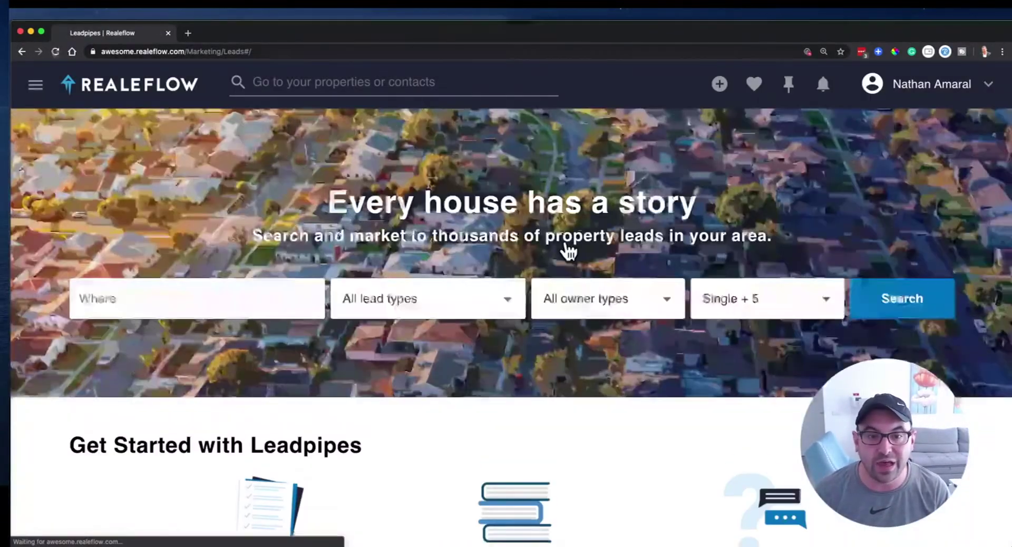
pyautogui.scroll(-2, 568, 250)
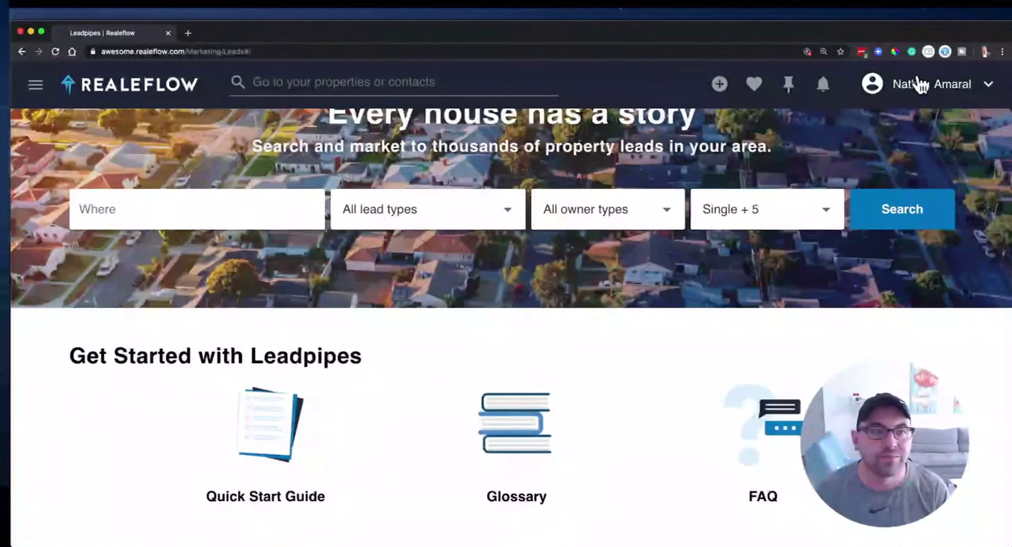
# Step: Open the Property Leads section of Leadpipes and look over its search page
pyautogui.click(35, 86)
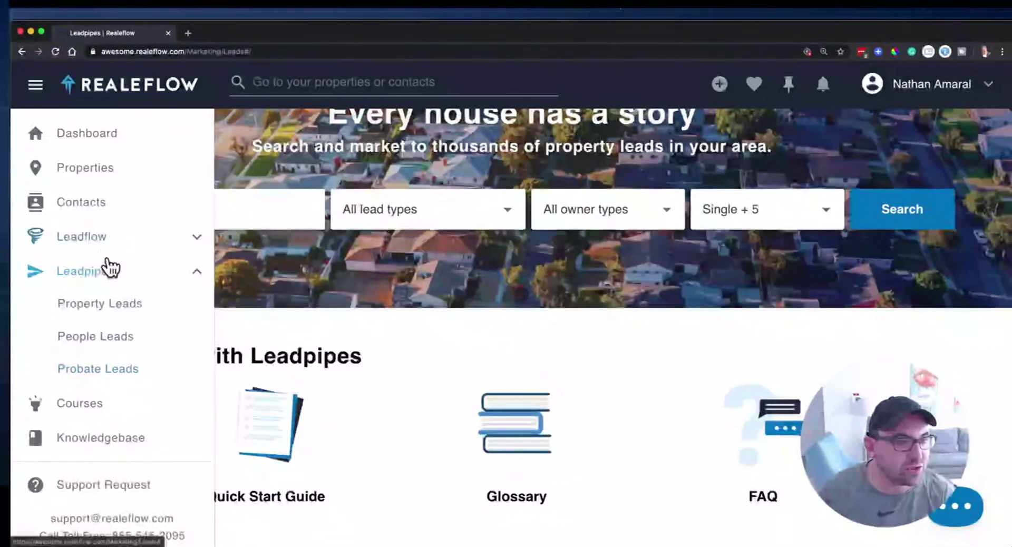
pyautogui.click(98, 307)
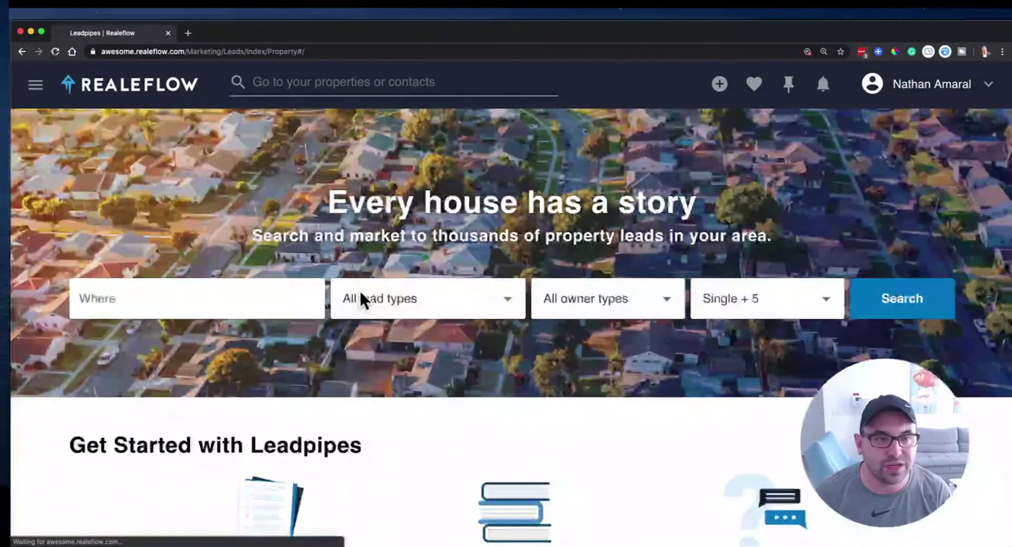
pyautogui.scroll(-1, 509, 377)
pyautogui.scroll(1, 509, 377)
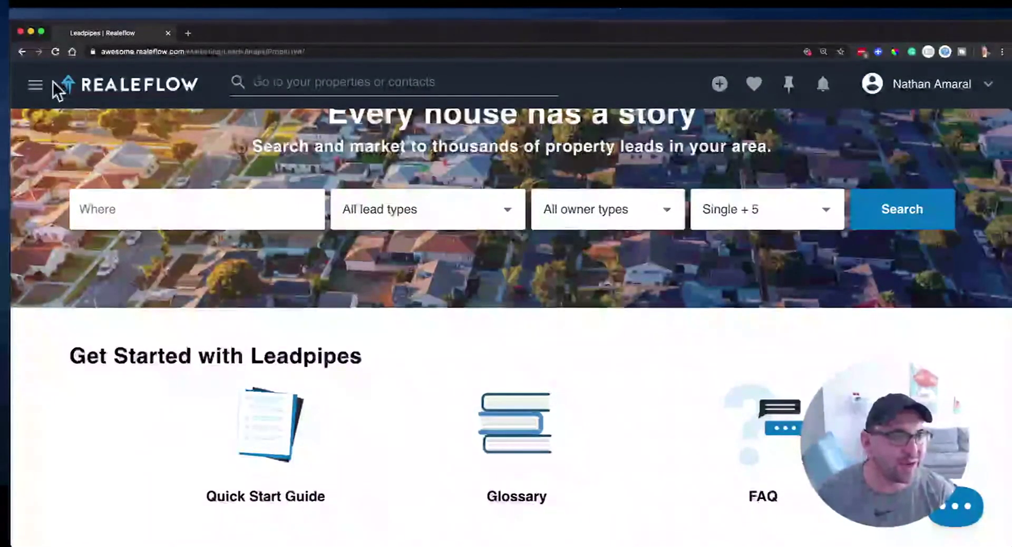
# Step: From the Properties list, look over the Create Property form and the file import page
pyautogui.click(37, 85)
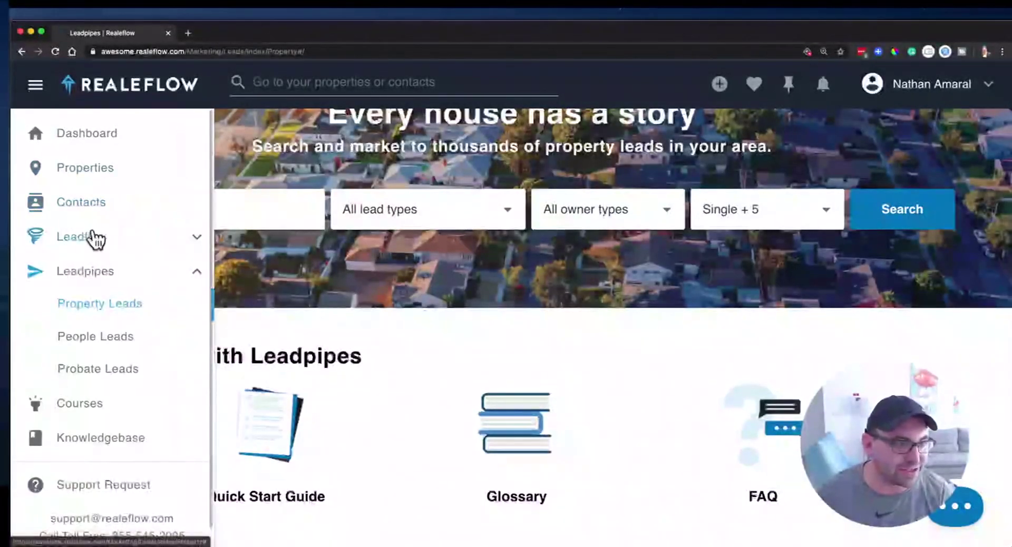
pyautogui.click(82, 176)
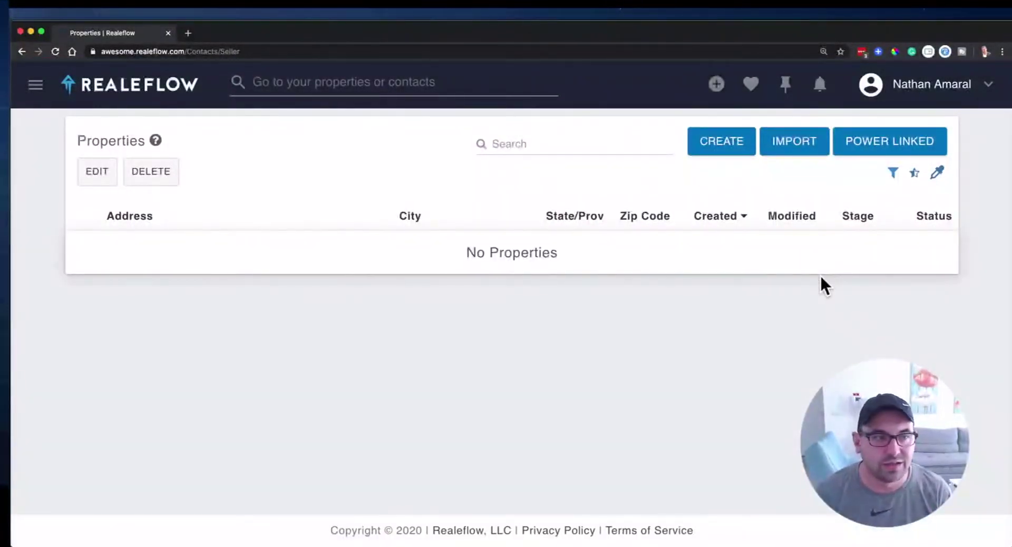
pyautogui.click(729, 140)
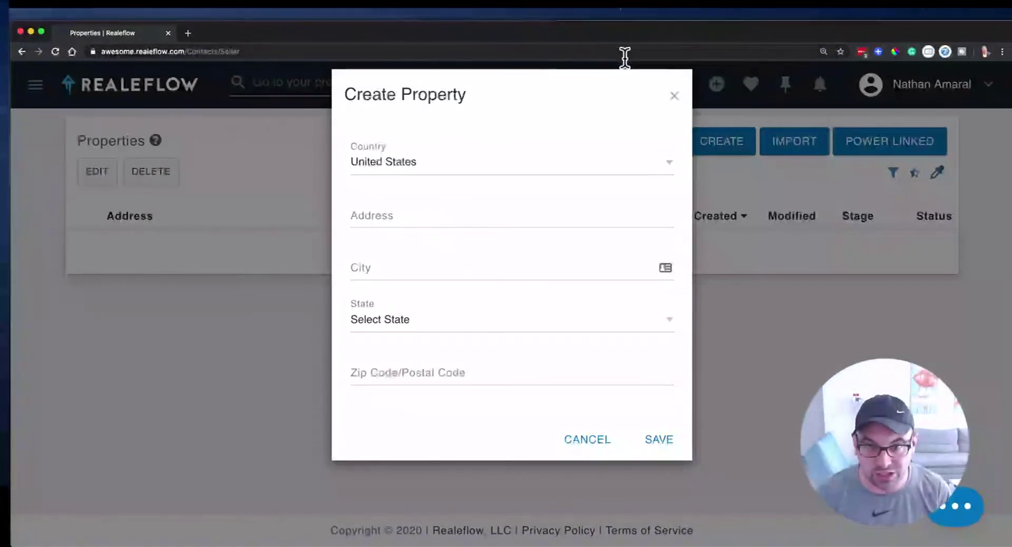
pyautogui.click(674, 97)
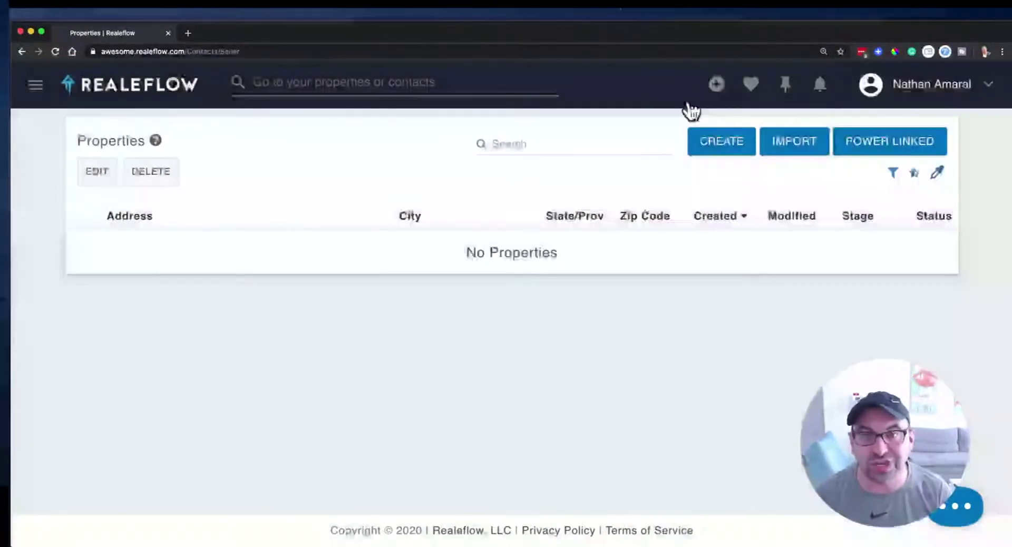
pyautogui.click(784, 152)
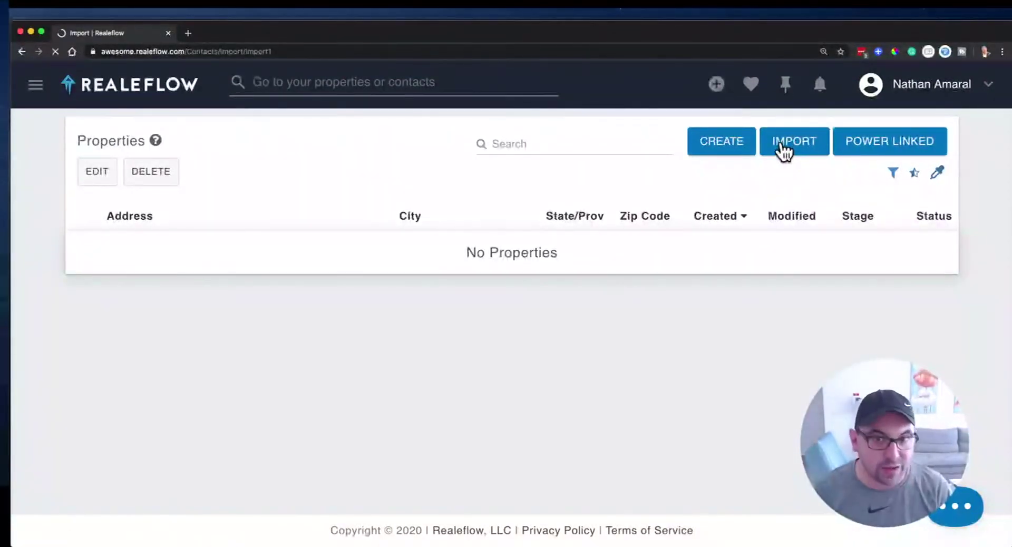
# Step: Open the draft Incomplete Campaign in Direct Mail, review its setup page, and return to the campaign list
pyautogui.click(33, 85)
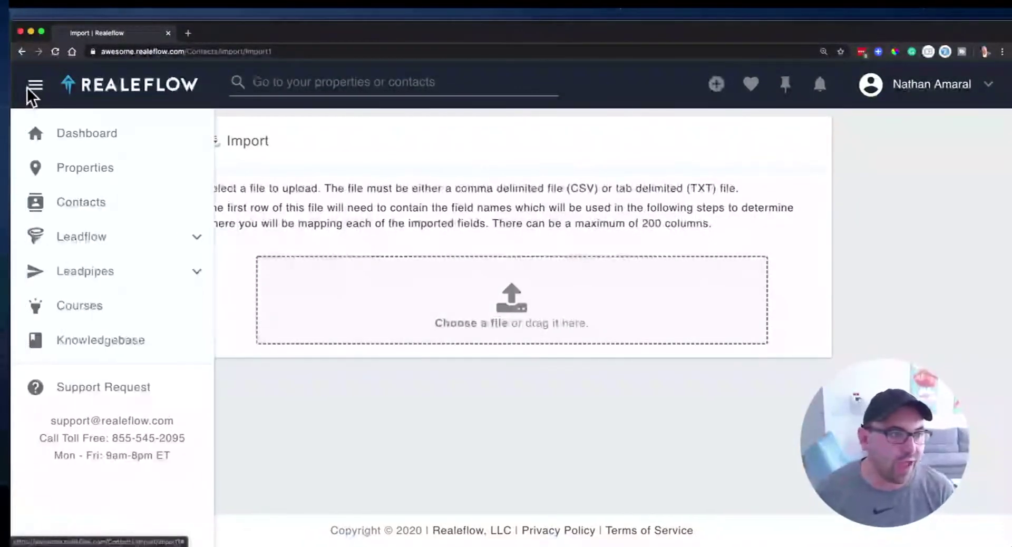
pyautogui.click(90, 248)
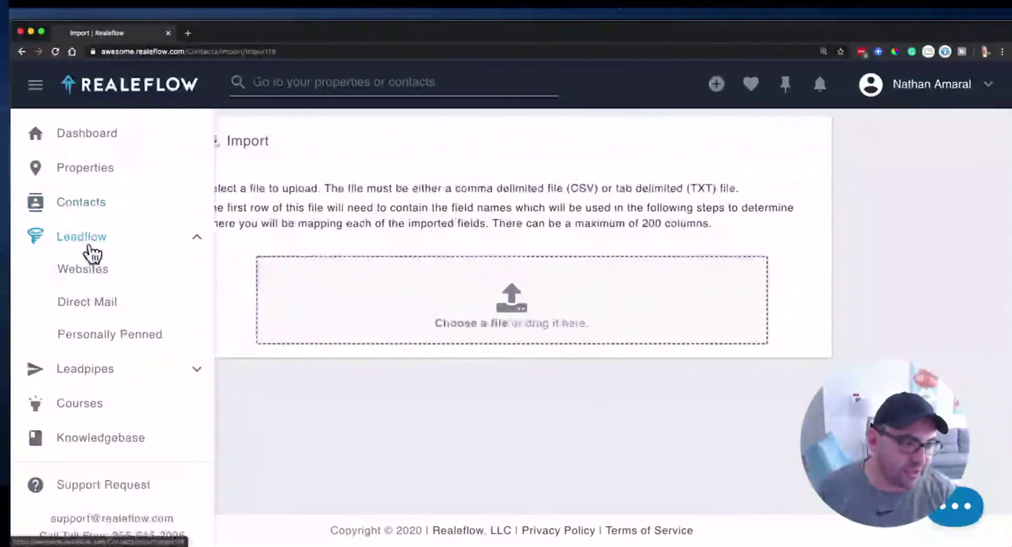
pyautogui.click(100, 310)
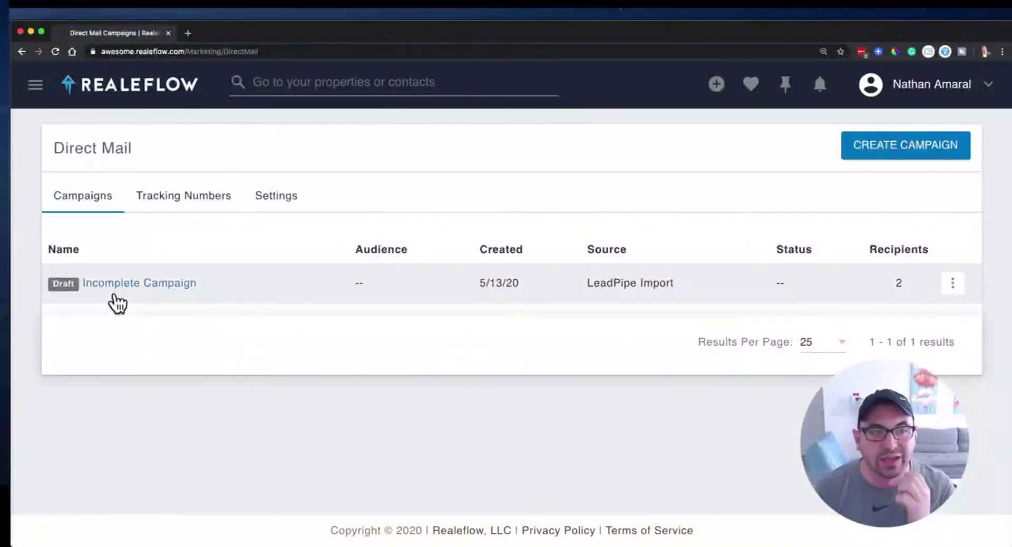
pyautogui.click(122, 287)
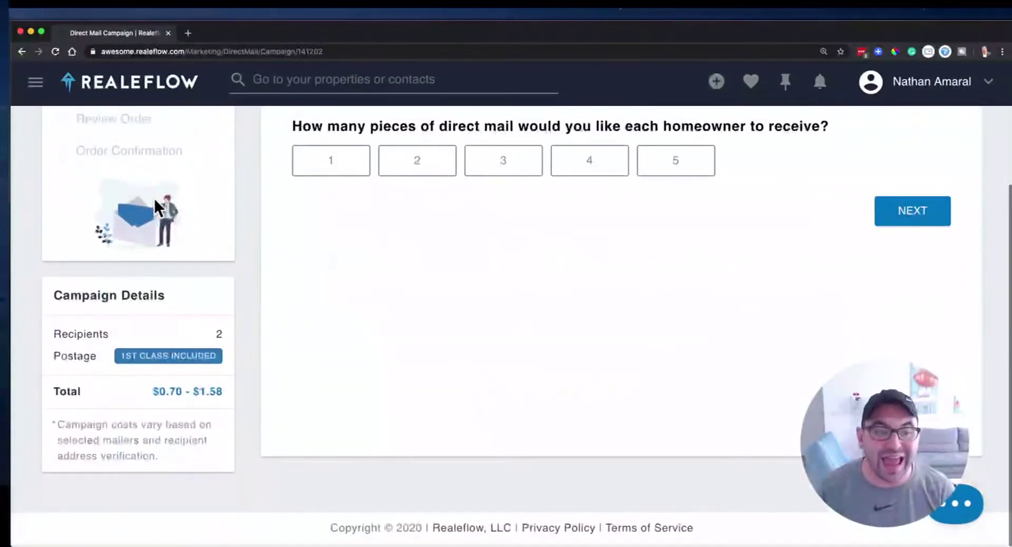
pyautogui.click(21, 54)
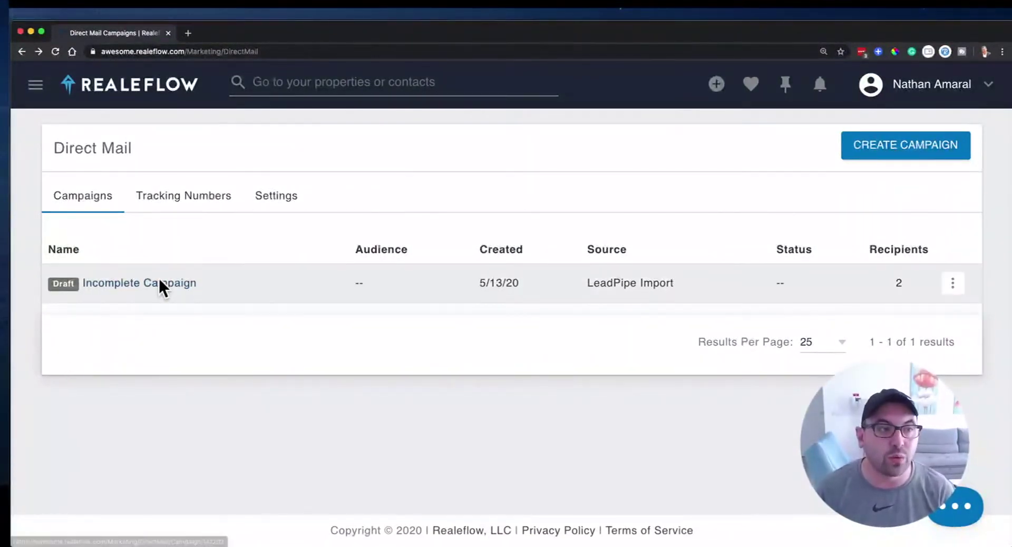
# Step: Revisit the Properties list and Leadflow's Websites and Direct Mail pages
pyautogui.click(35, 83)
pyautogui.click(96, 171)
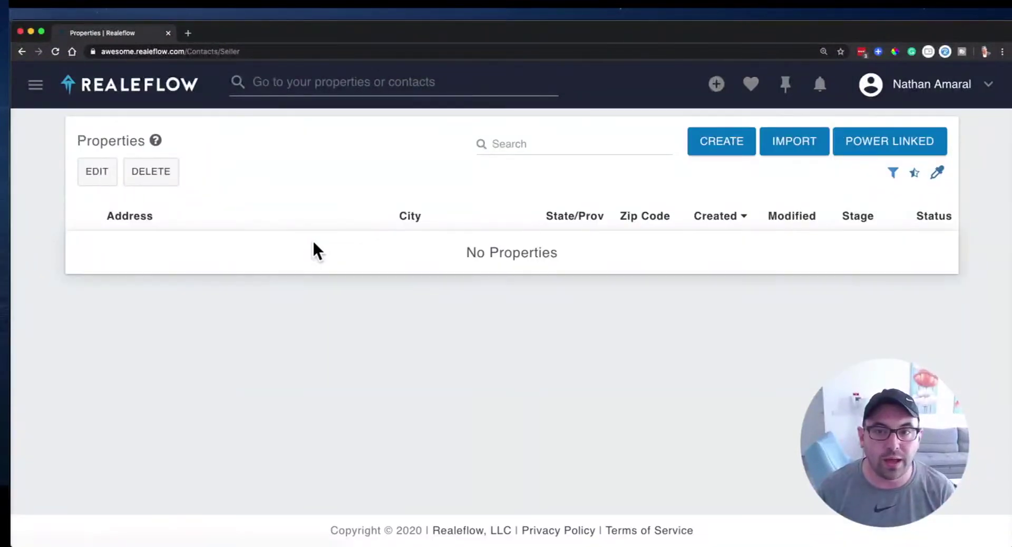
pyautogui.click(33, 87)
pyautogui.click(94, 234)
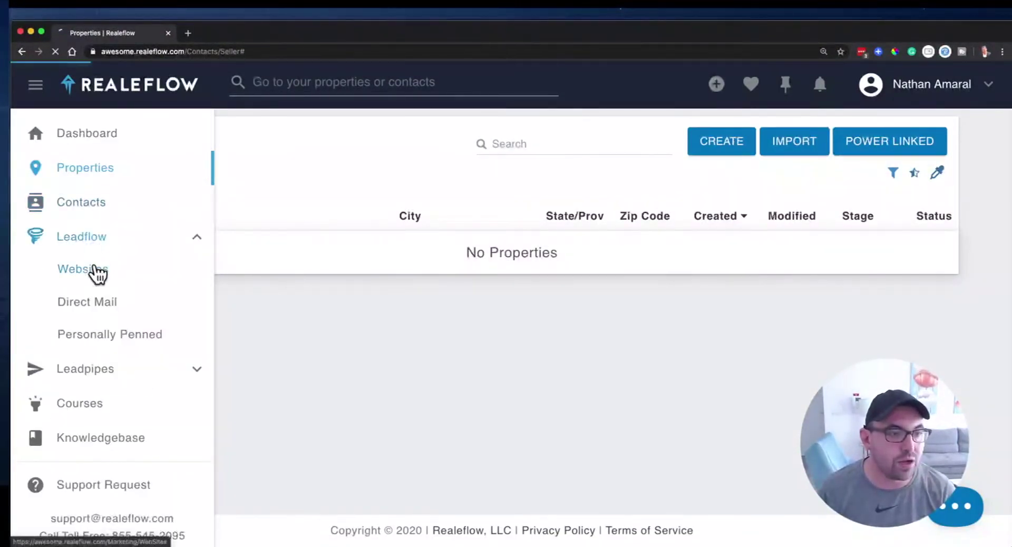
pyautogui.click(93, 268)
pyautogui.click(33, 85)
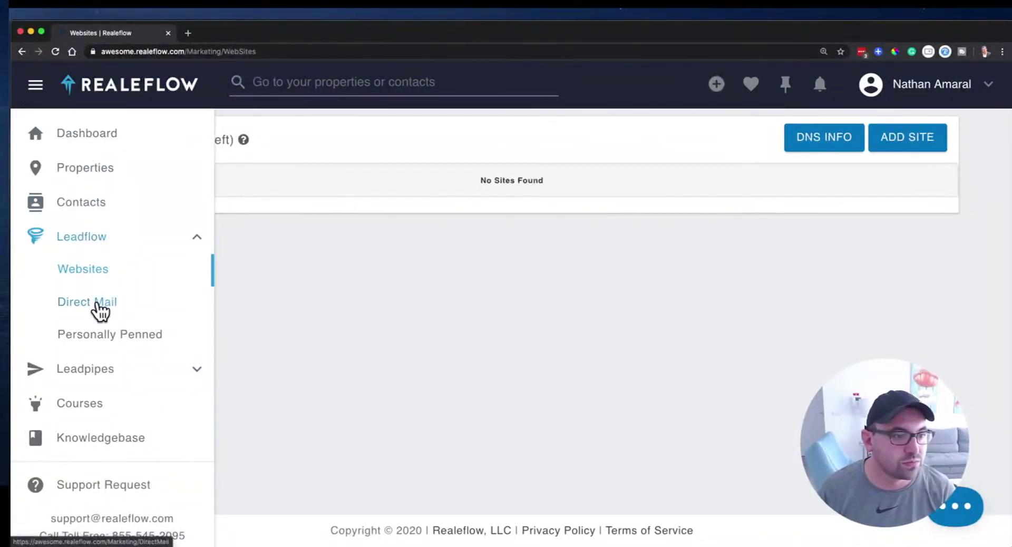
pyautogui.click(98, 310)
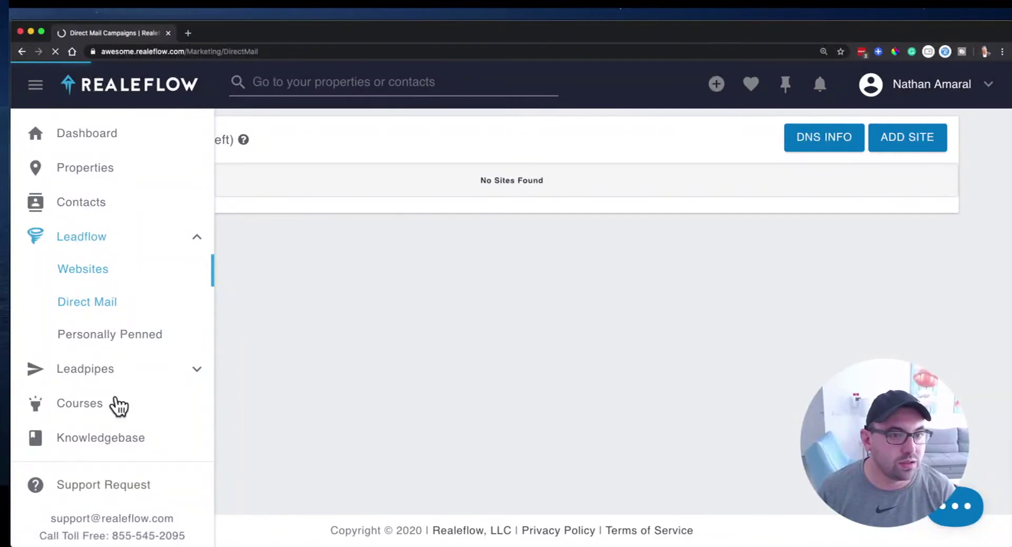
# Step: Open the Leadpipes Property Leads search page
pyautogui.click(33, 86)
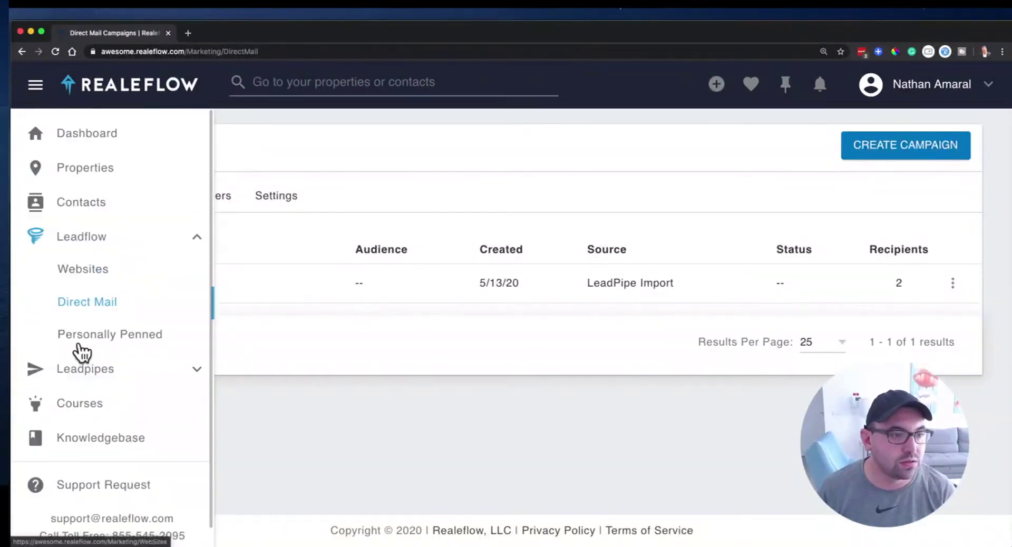
pyautogui.click(100, 372)
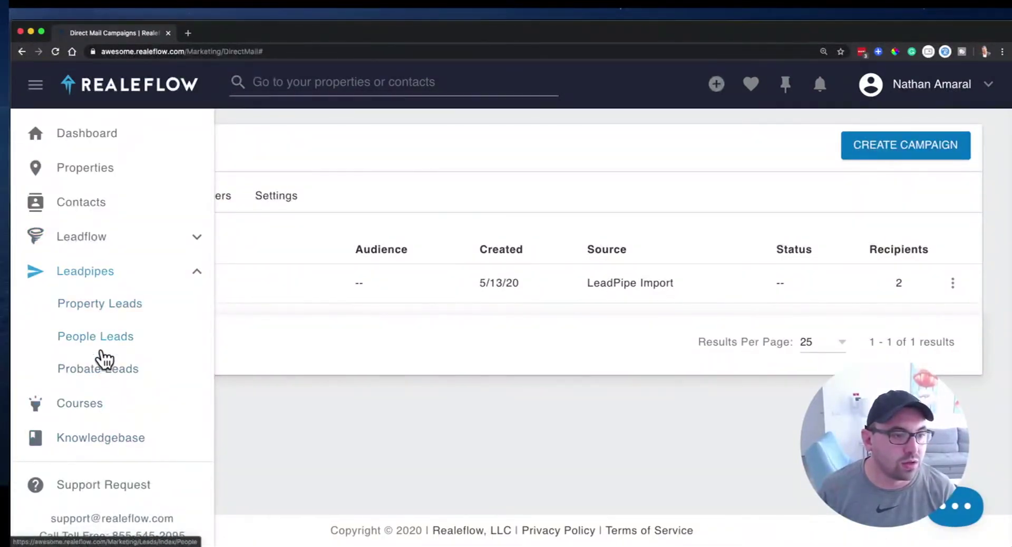
pyautogui.click(101, 313)
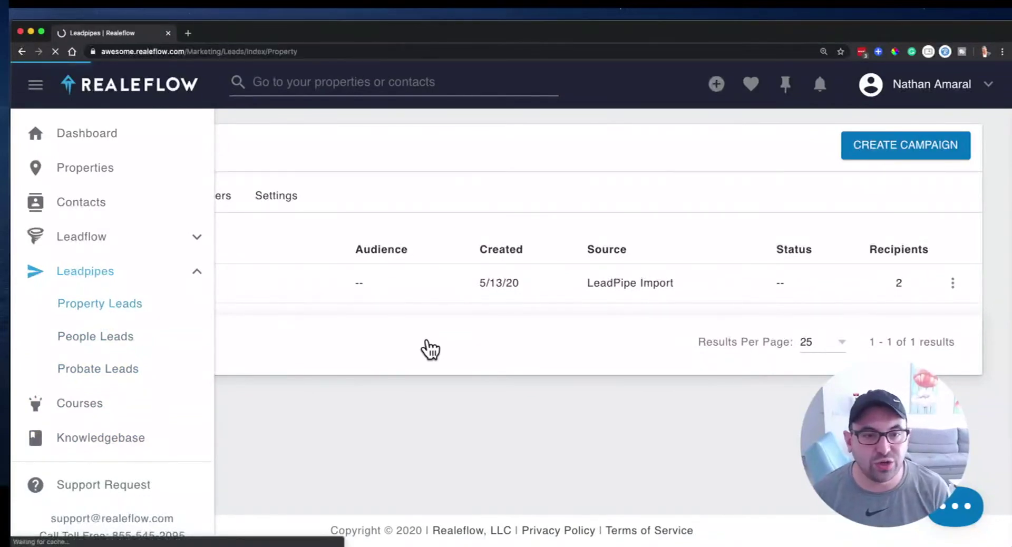
# Step: Set the property lead search location to the city of Winston Salem, NC
pyautogui.scroll(-1, 270, 290)
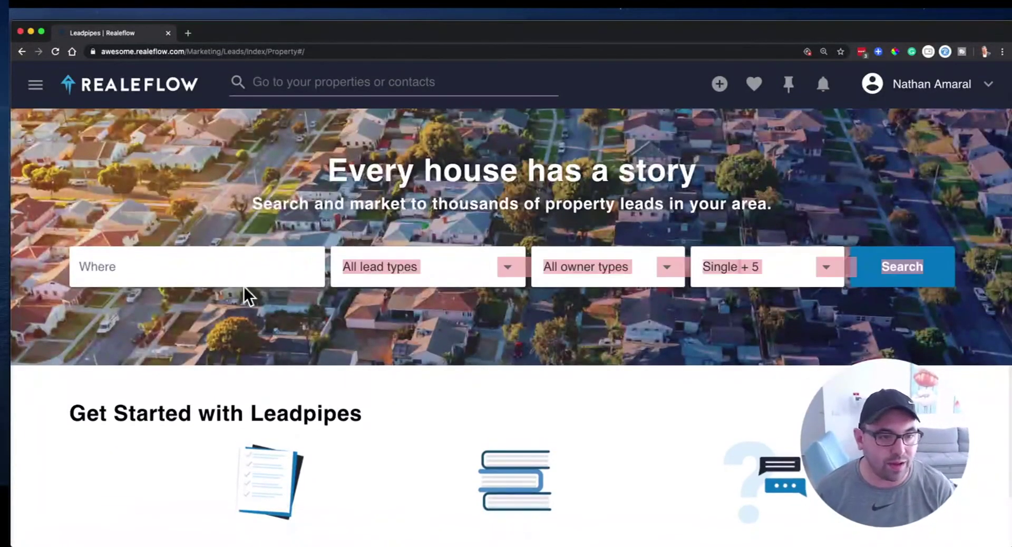
pyautogui.click(236, 273)
pyautogui.write('sal')
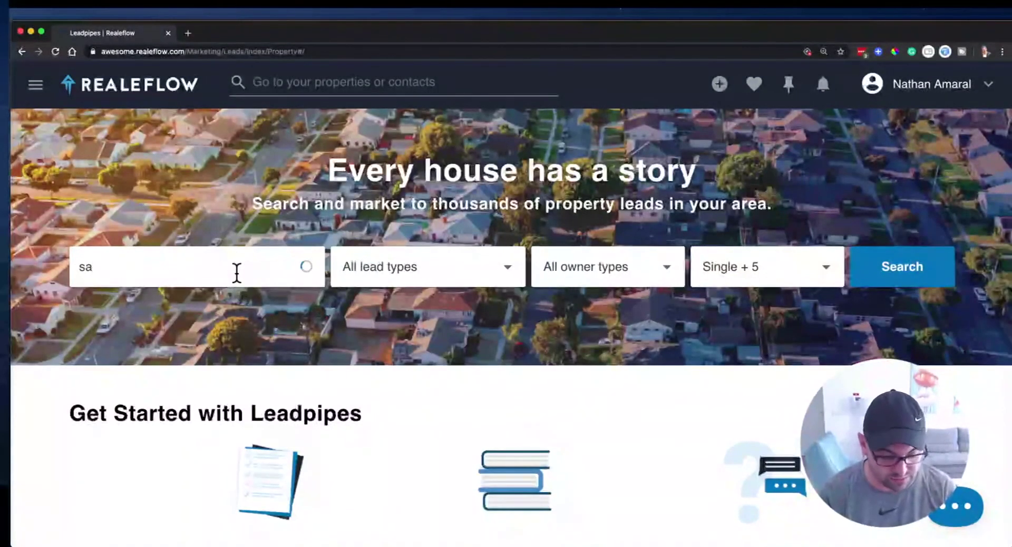
pyautogui.press('BackSpace')
pyautogui.press('BackSpace')
pyautogui.write('win')
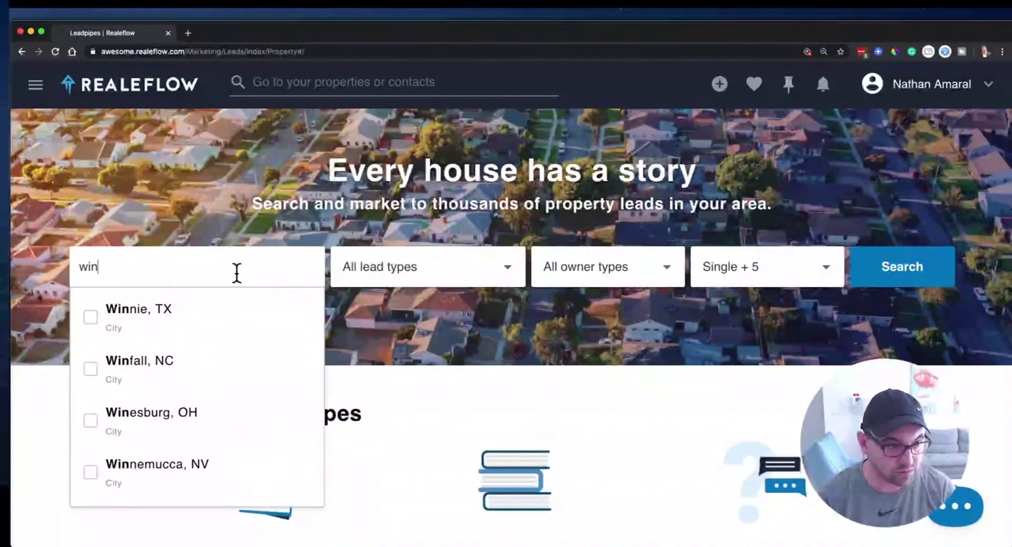
pyautogui.write('ston-sal')
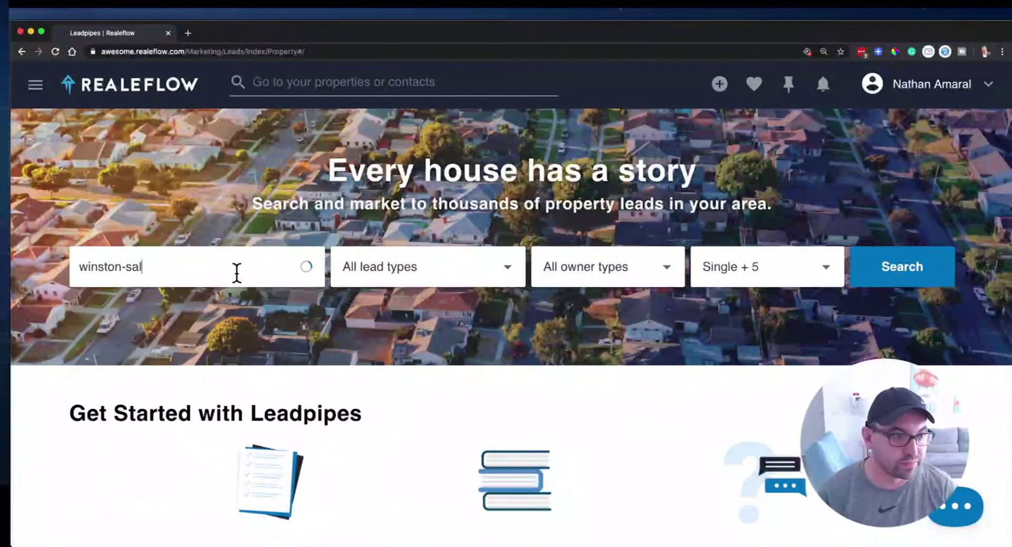
pyautogui.click(112, 308)
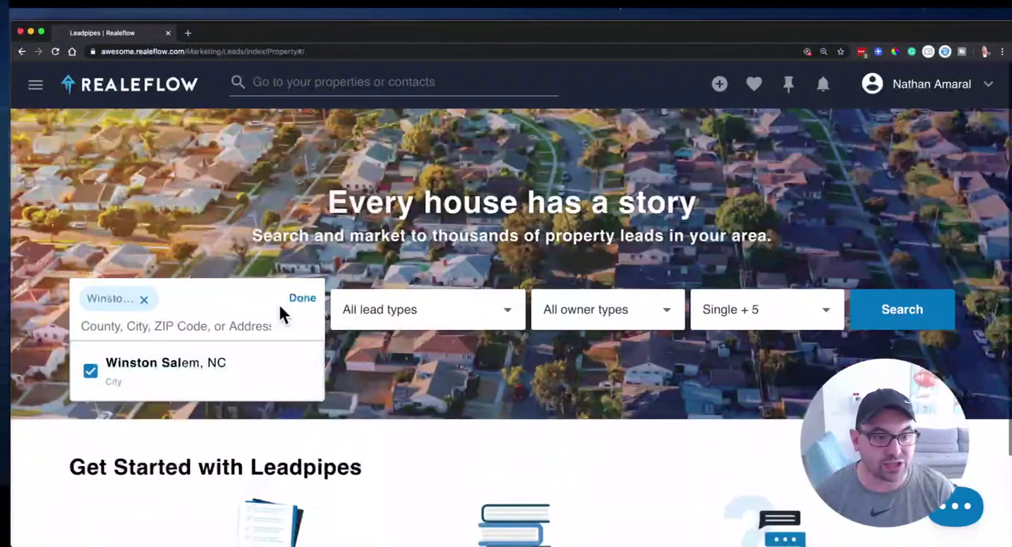
# Step: Filter the property lead search to Absentee Owners with the Individual owner type
pyautogui.click(406, 318)
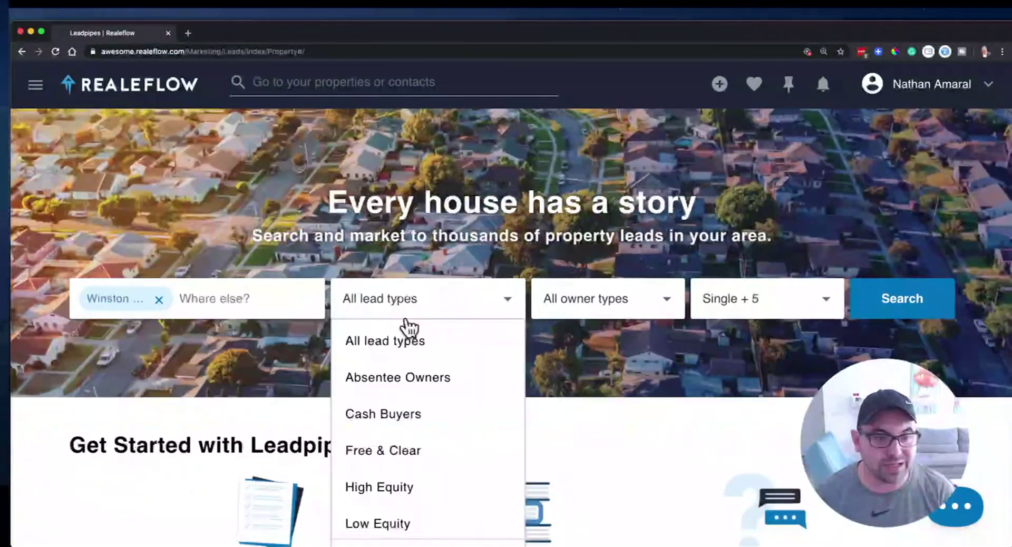
pyautogui.click(419, 379)
pyautogui.click(661, 305)
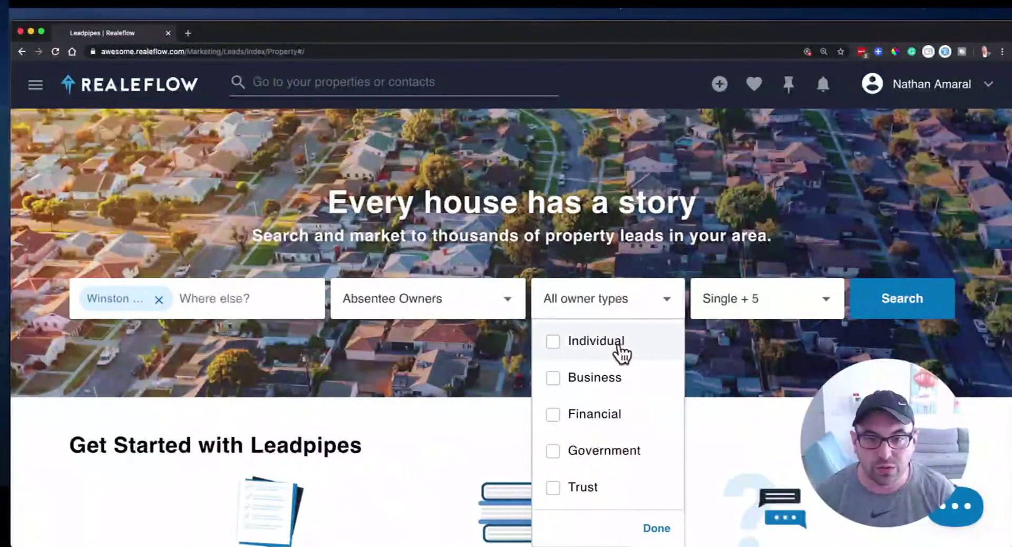
pyautogui.click(623, 353)
# Step: Exclude Apartment, Multi, Townhome and Condo from the property types, keeping Single, and run the search
pyautogui.click(723, 311)
pyautogui.click(715, 486)
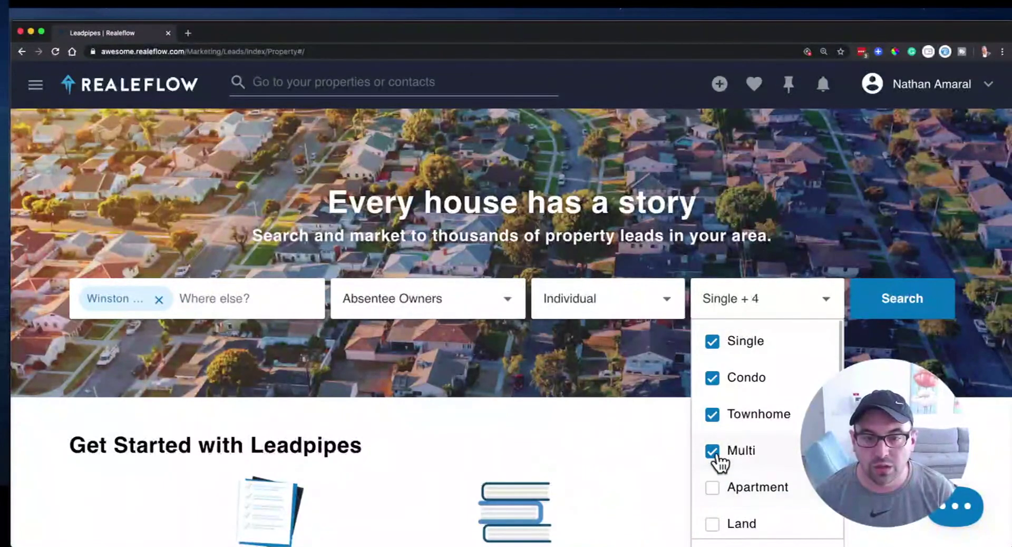
pyautogui.click(714, 452)
pyautogui.click(714, 414)
pyautogui.click(719, 378)
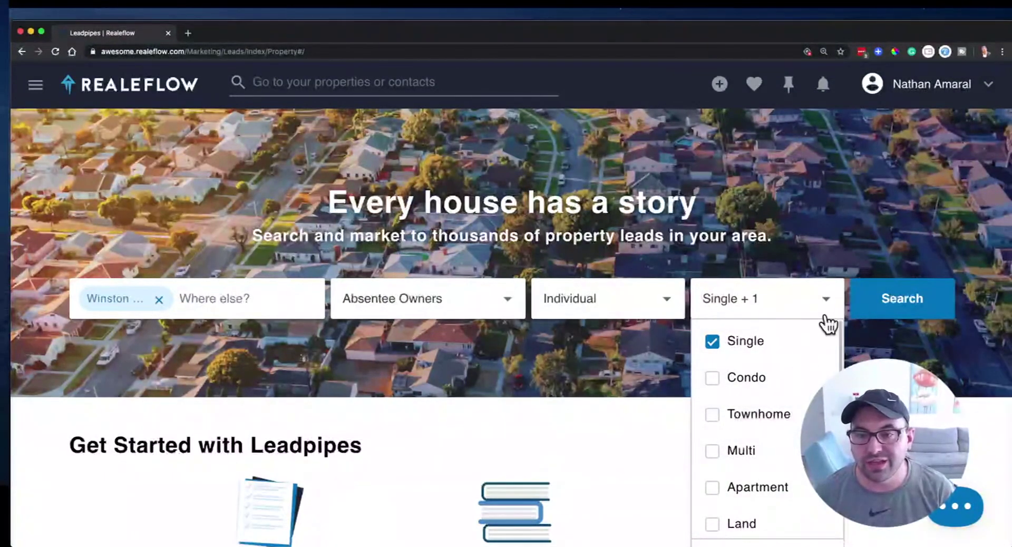
pyautogui.click(860, 303)
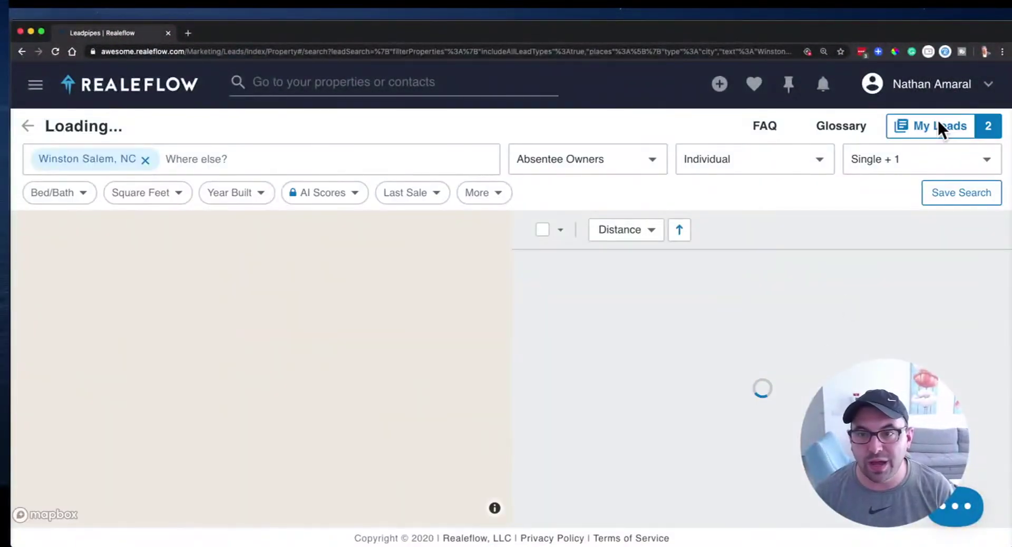
# Step: Add the saved My Leads properties to a Direct Mail campaign with Remove Duplicates enabled
pyautogui.click(943, 138)
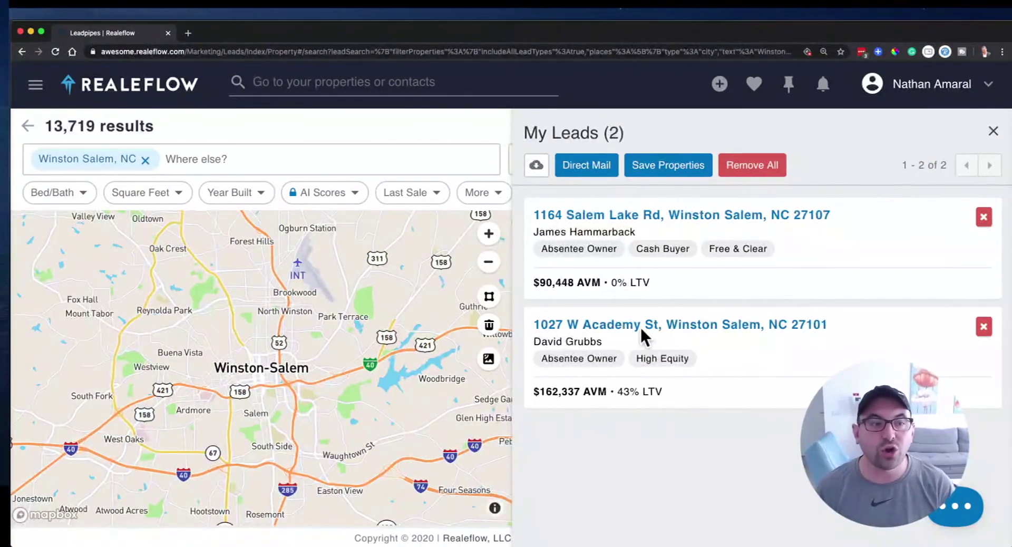
pyautogui.click(578, 166)
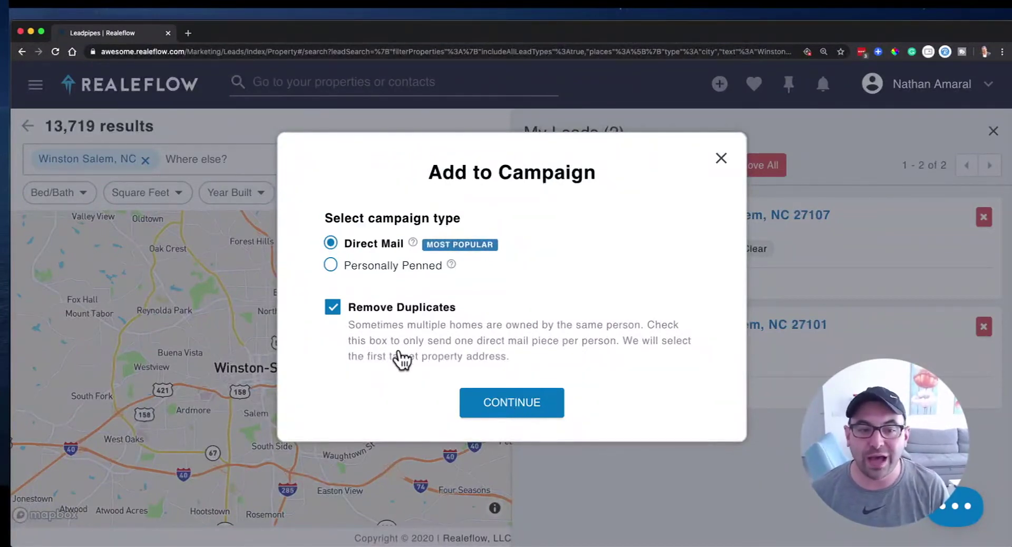
pyautogui.click(514, 416)
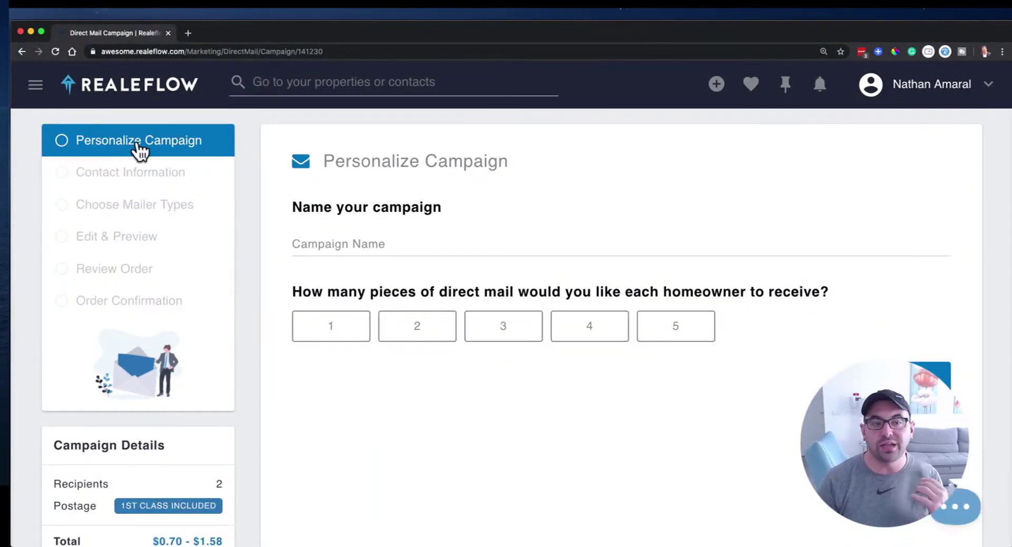
# Step: Name the campaign LANDLORD WINSTON with 5 mail pieces per homeowner and proceed to choosing mailer types
pyautogui.click(390, 244)
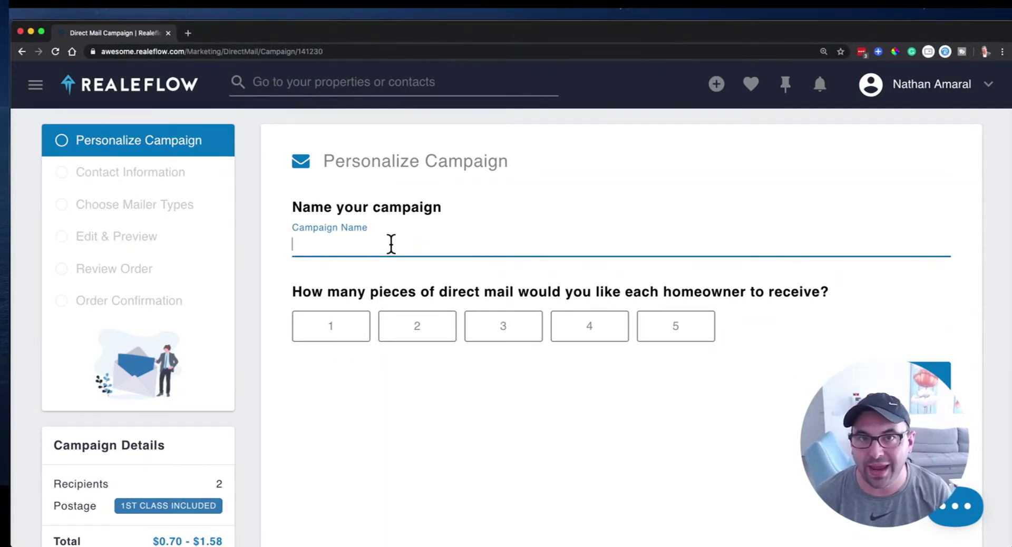
pyautogui.write('LANDLORD WINSTON')
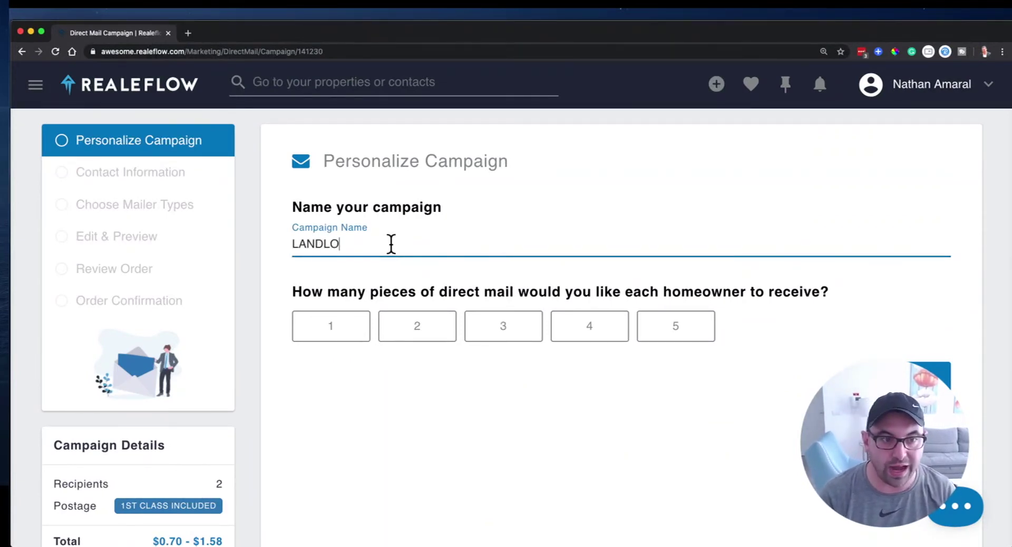
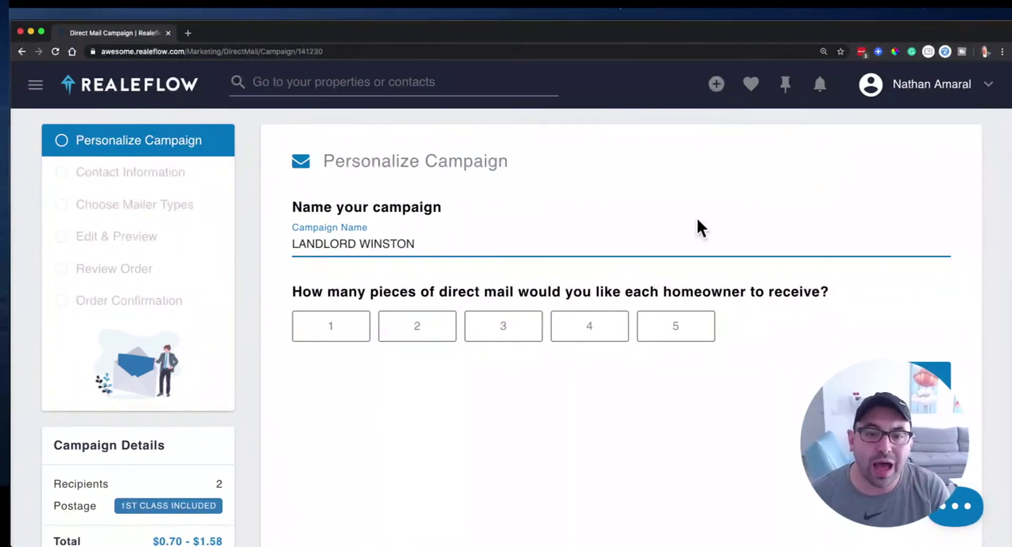
pyautogui.click(692, 338)
pyautogui.scroll(-2, 644, 416)
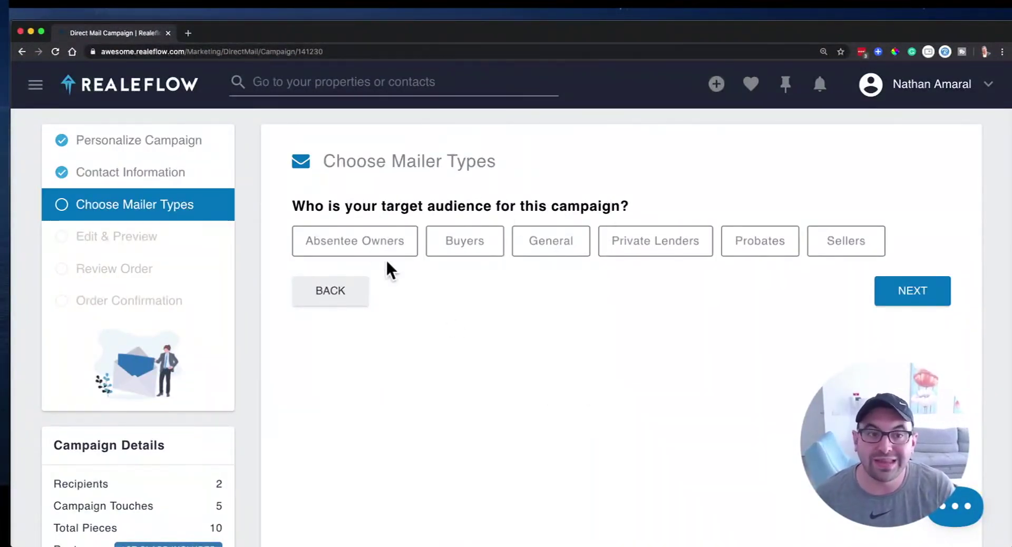
# Step: Set the campaign's target audience to Absentee Owners and review the type options for all five mailers
pyautogui.click(370, 242)
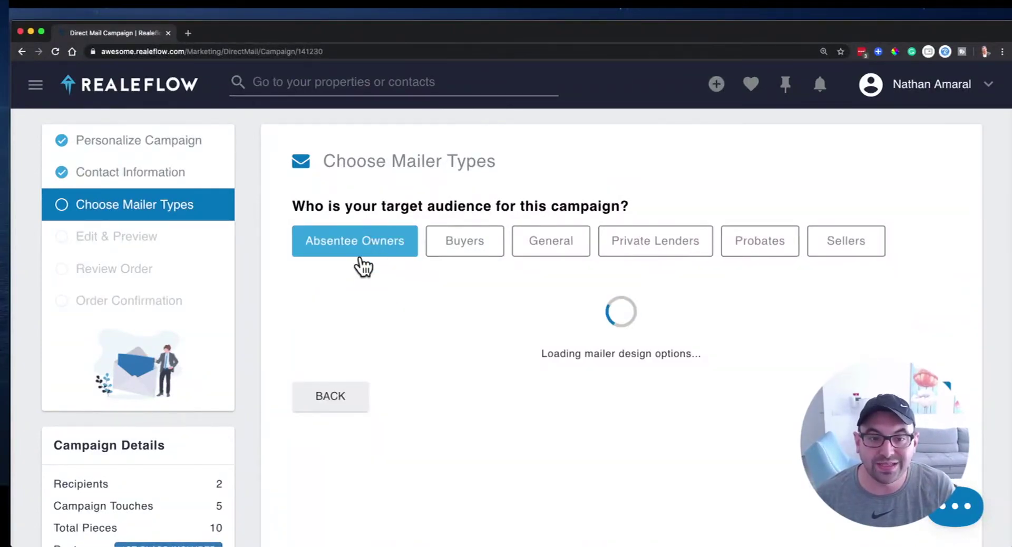
pyautogui.scroll(-2, 451, 349)
pyautogui.scroll(-10, 452, 348)
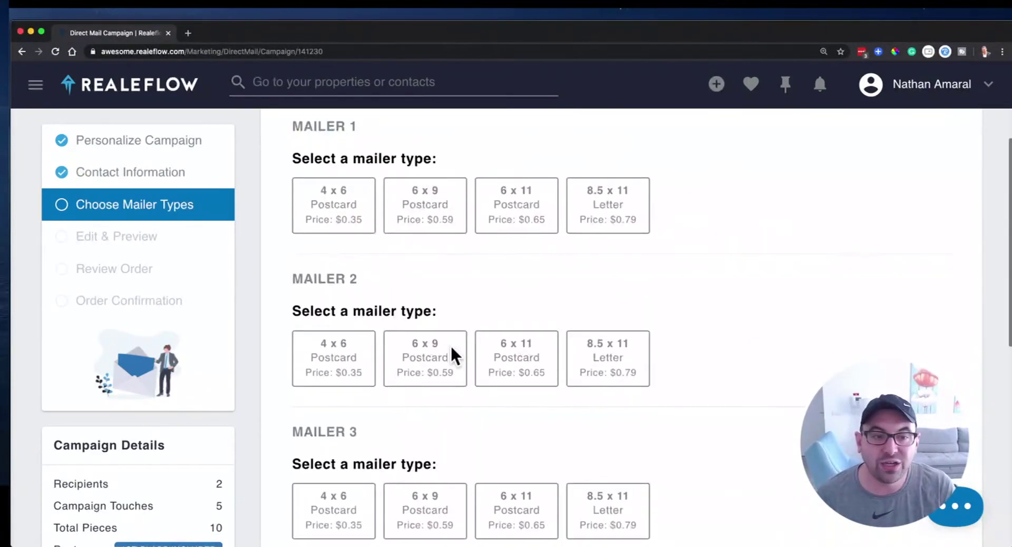
pyautogui.scroll(4, 452, 356)
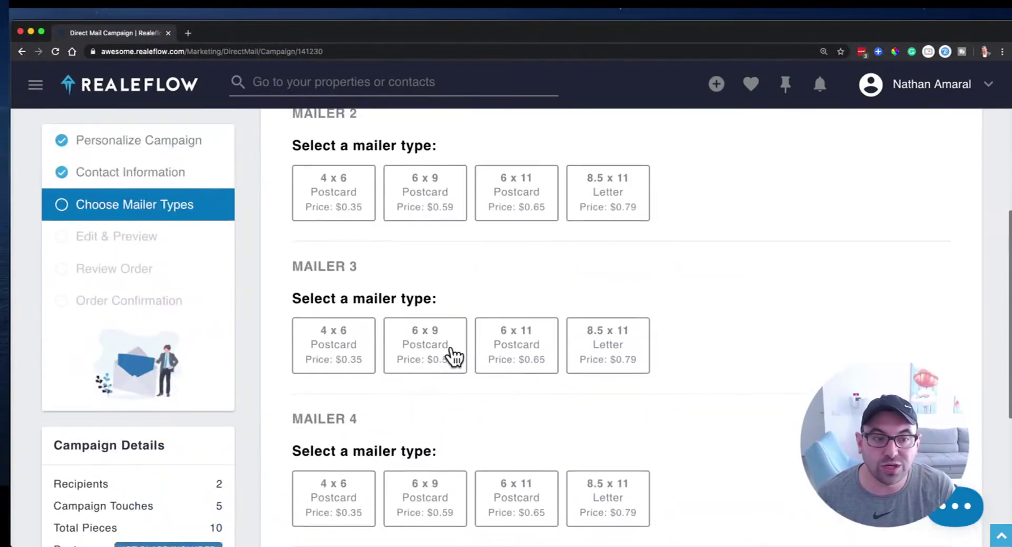
pyautogui.scroll(-6, 452, 355)
pyautogui.scroll(10, 479, 355)
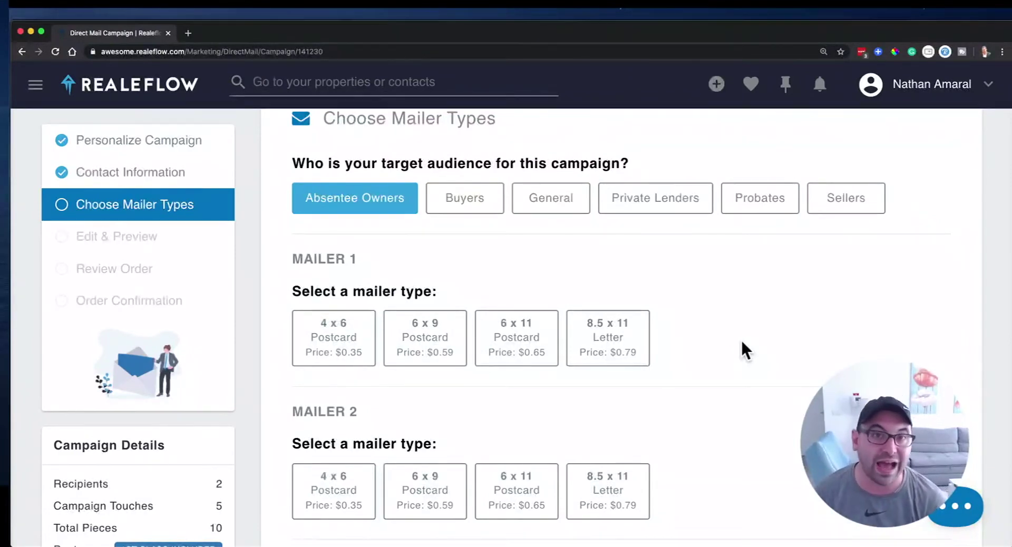
pyautogui.scroll(-3, 742, 343)
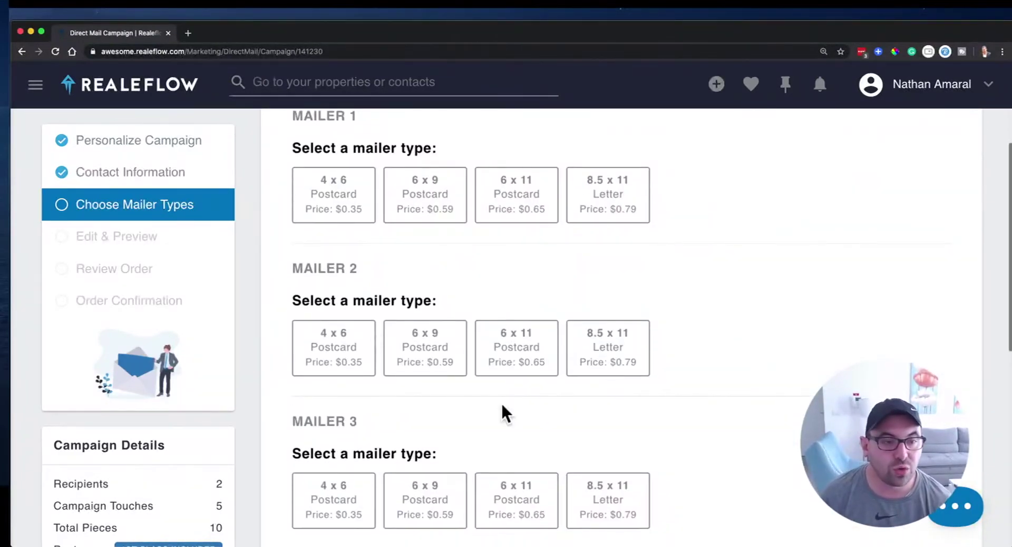
pyautogui.scroll(-2, 500, 417)
pyautogui.scroll(4, 499, 416)
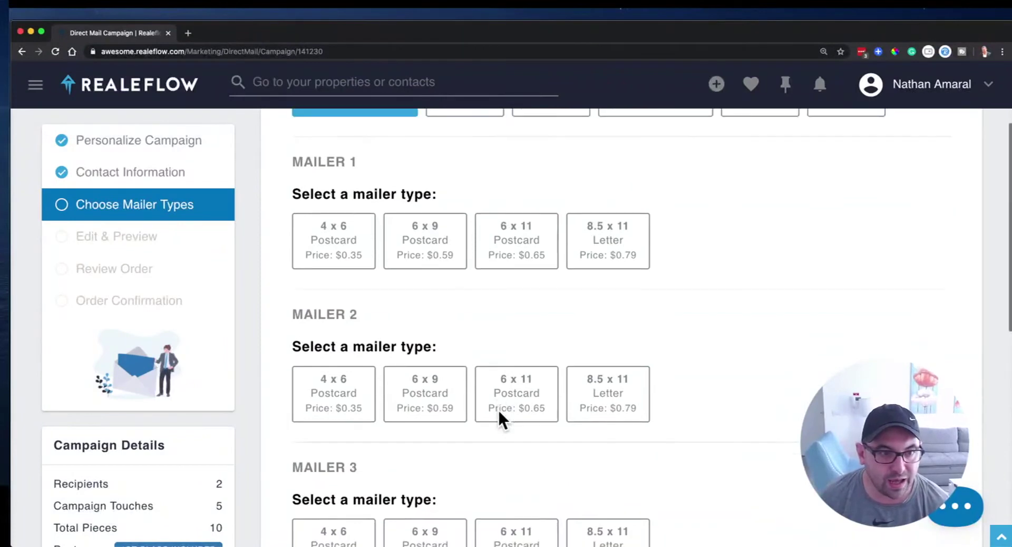
# Step: Choose the 4 x 6 Postcard type for Mailer 1 and Mailer 2
pyautogui.click(322, 319)
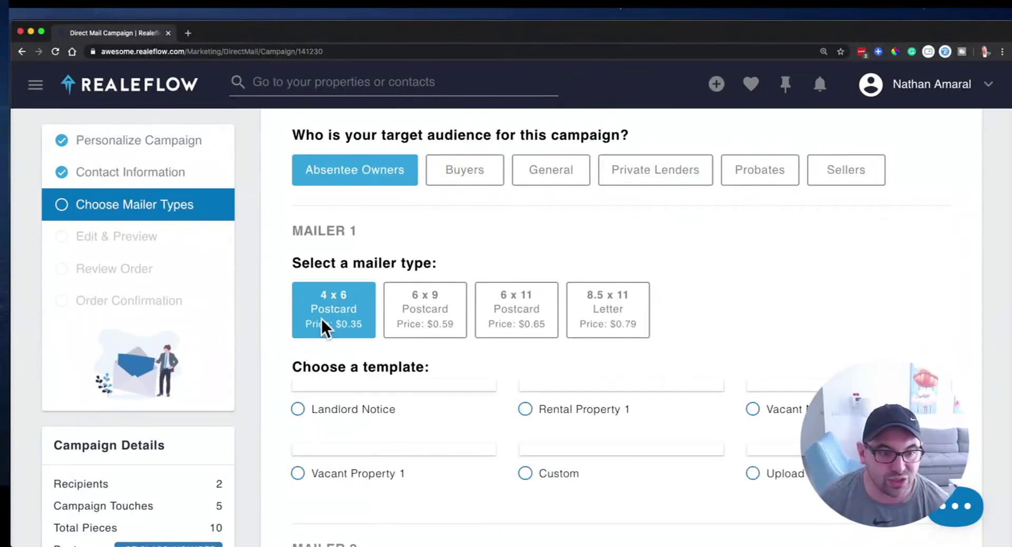
pyautogui.scroll(-6, 364, 425)
pyautogui.click(349, 427)
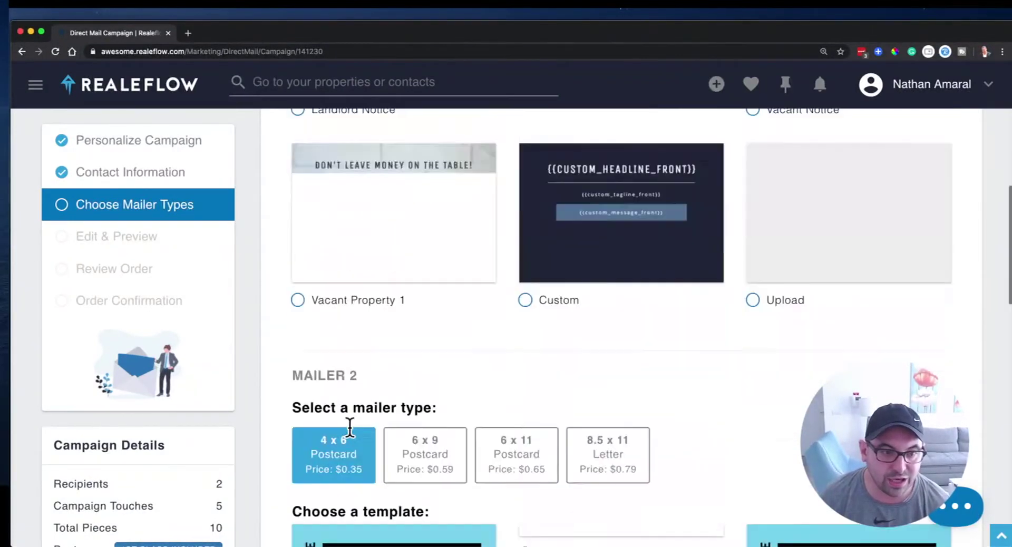
# Step: Look through the postcard templates and select Rental Property 1 for Mailer 1
pyautogui.scroll(-10, 348, 425)
pyautogui.scroll(16, 350, 374)
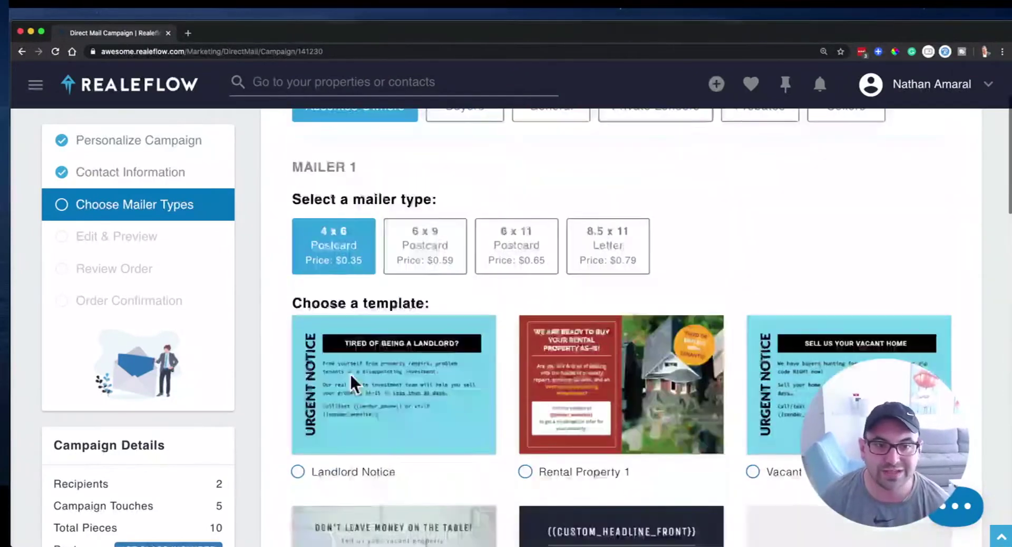
pyautogui.scroll(2, 767, 264)
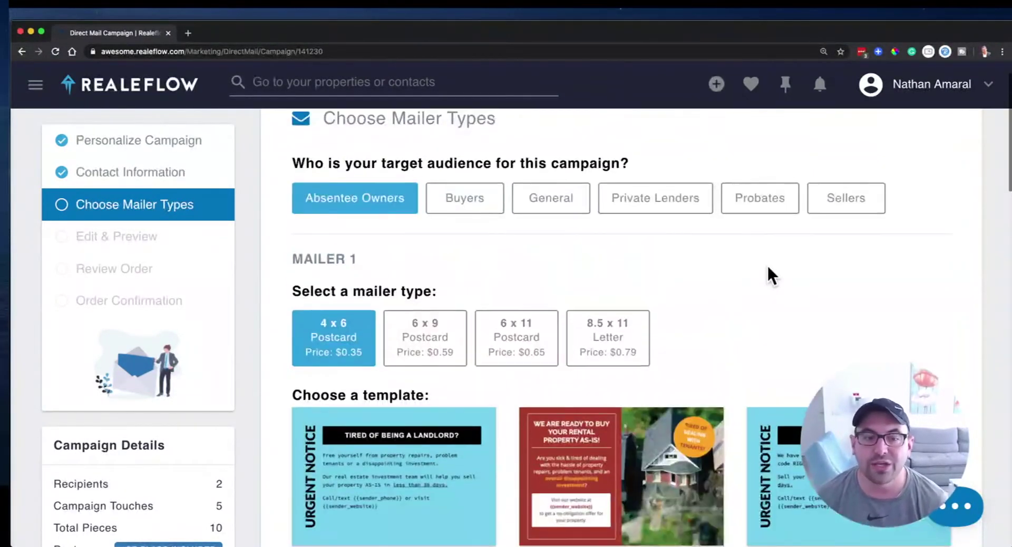
pyautogui.scroll(-1, 766, 264)
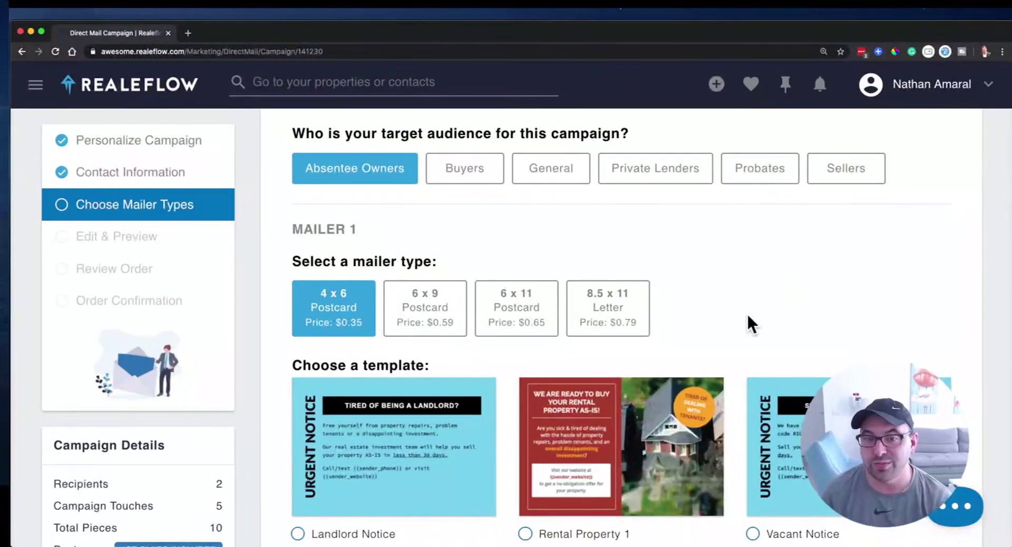
pyautogui.scroll(-4, 748, 316)
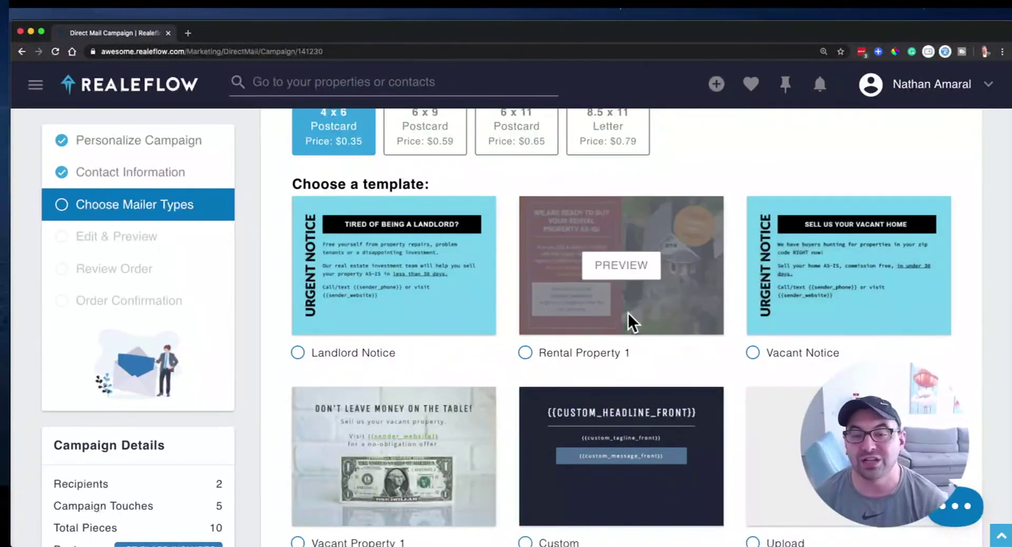
pyautogui.scroll(-4, 628, 313)
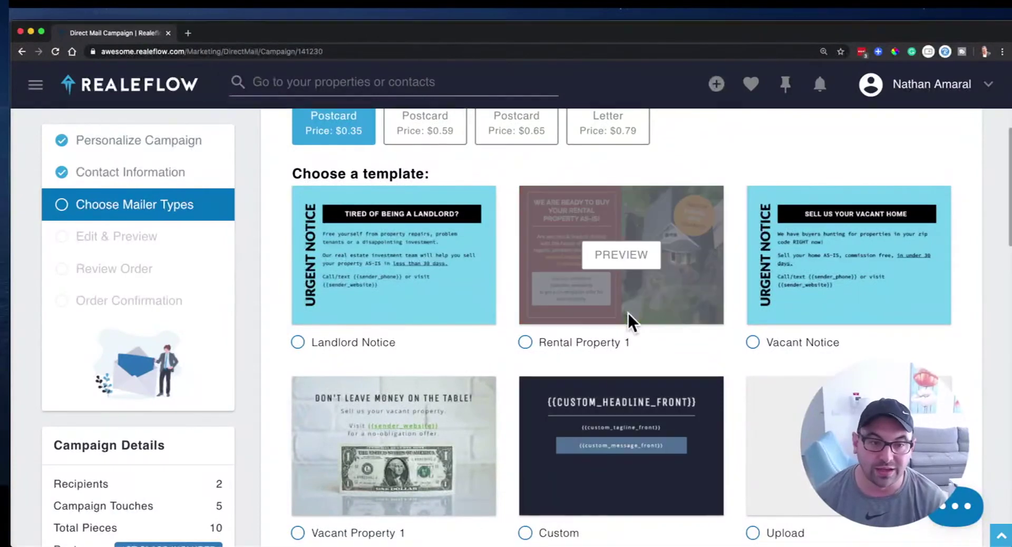
pyautogui.click(525, 341)
# Step: Preview the front of the Rental Property 1 postcard enlarged, then close the preview
pyautogui.click(608, 262)
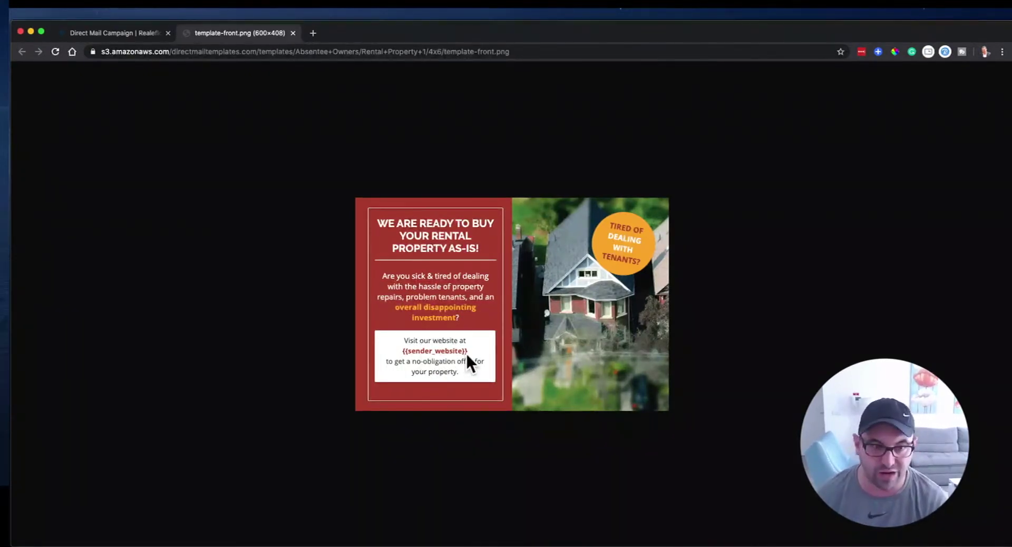
pyautogui.press('super+equal')
pyautogui.press('super+equal')
pyautogui.press('super+equal')
pyautogui.press('super+equal')
pyautogui.press('super+equal')
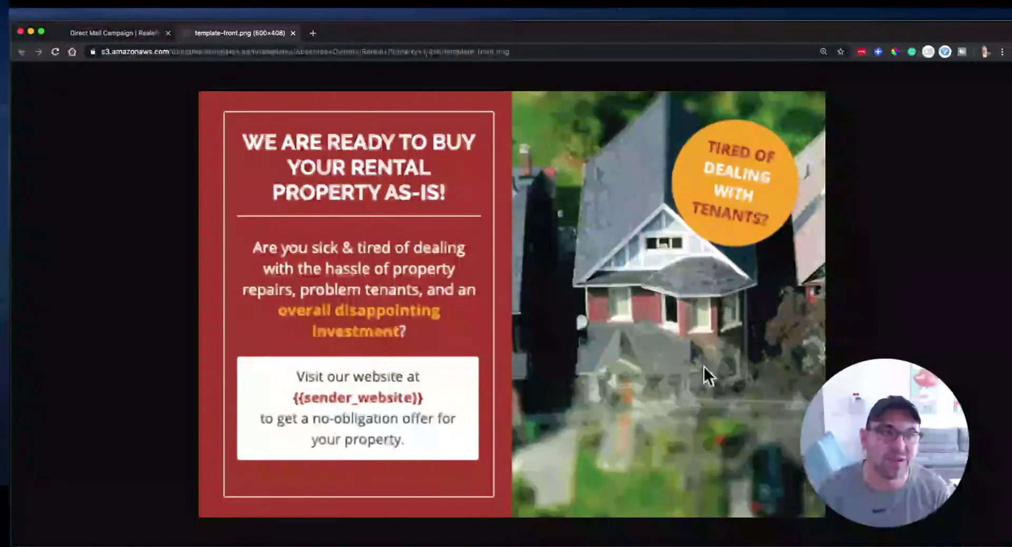
pyautogui.click(293, 33)
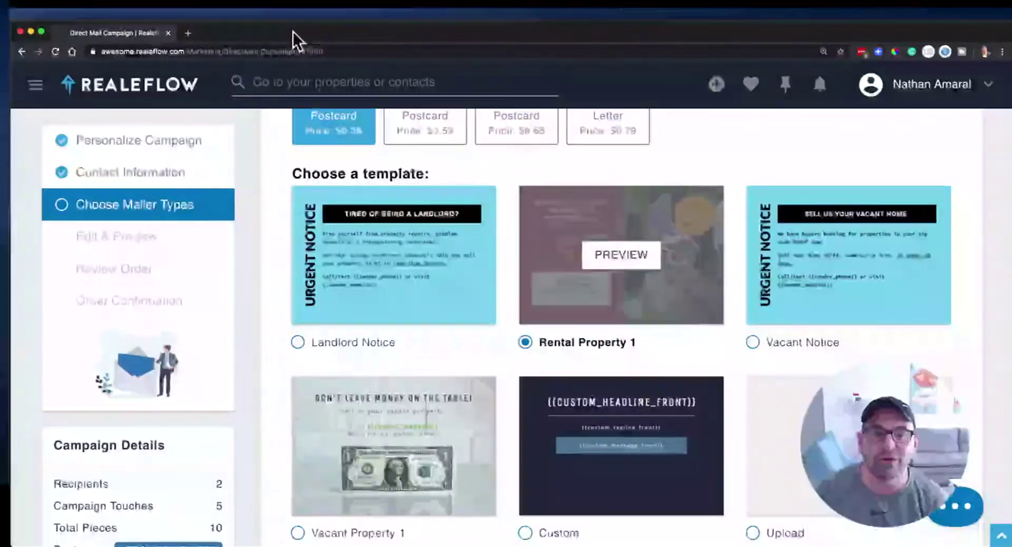
# Step: Select the Landlord Notice template for Mailer 2
pyautogui.scroll(-5, 462, 244)
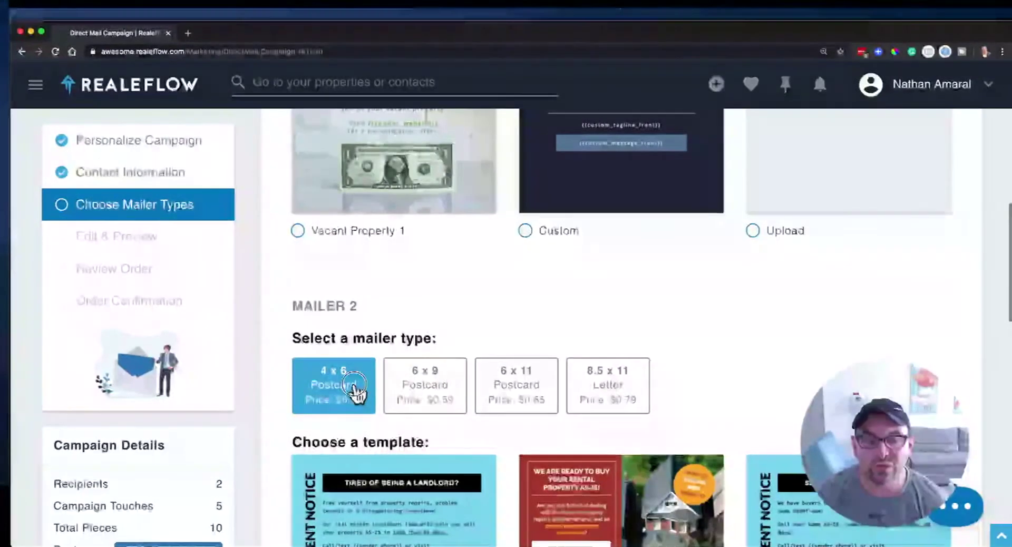
pyautogui.scroll(-3, 357, 390)
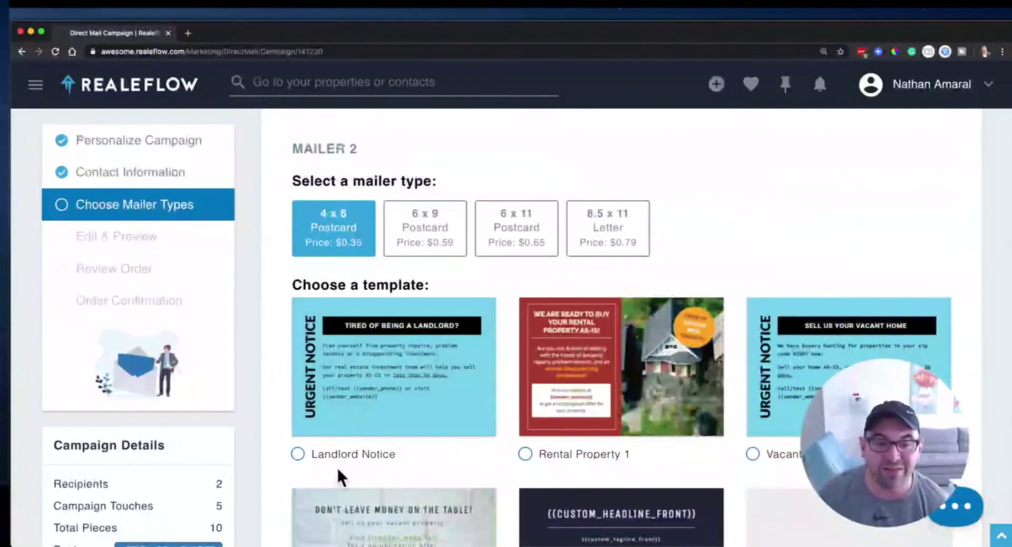
pyautogui.click(297, 454)
# Step: Set Mailer 3 to a 4 x 6 Postcard with the Custom template
pyautogui.scroll(-5, 441, 448)
pyautogui.scroll(-5, 440, 447)
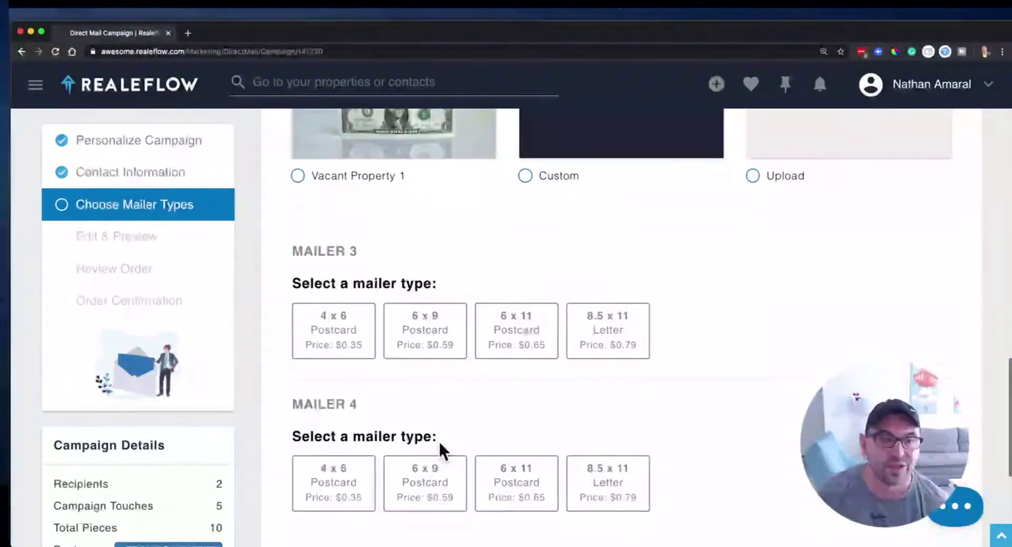
pyautogui.click(334, 330)
pyautogui.scroll(-6, 532, 405)
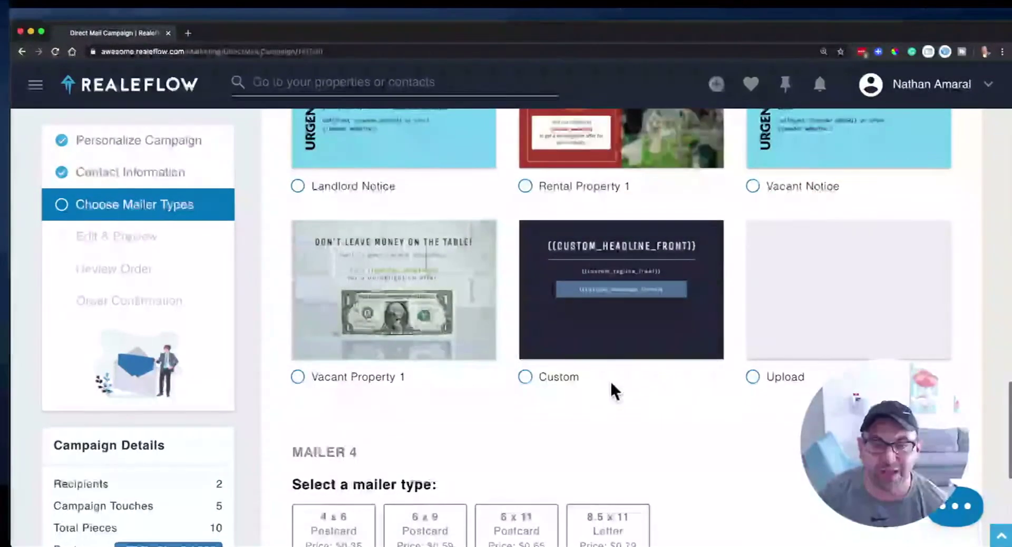
pyautogui.click(527, 375)
# Step: Set Mailer 4 to a 4 x 6 Postcard with the Vacant Notice template
pyautogui.scroll(-5, 651, 472)
pyautogui.scroll(-1, 650, 466)
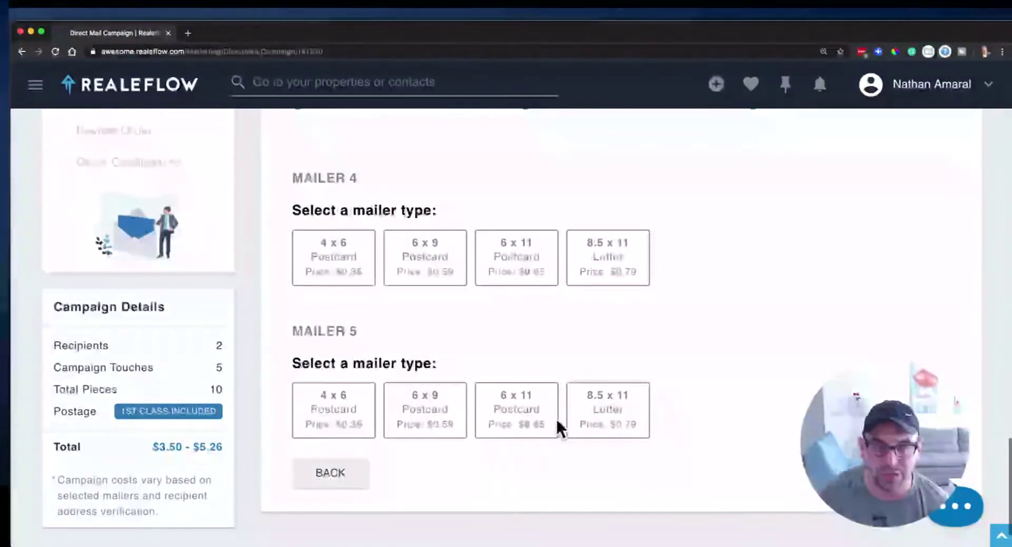
pyautogui.click(333, 253)
pyautogui.scroll(-4, 529, 440)
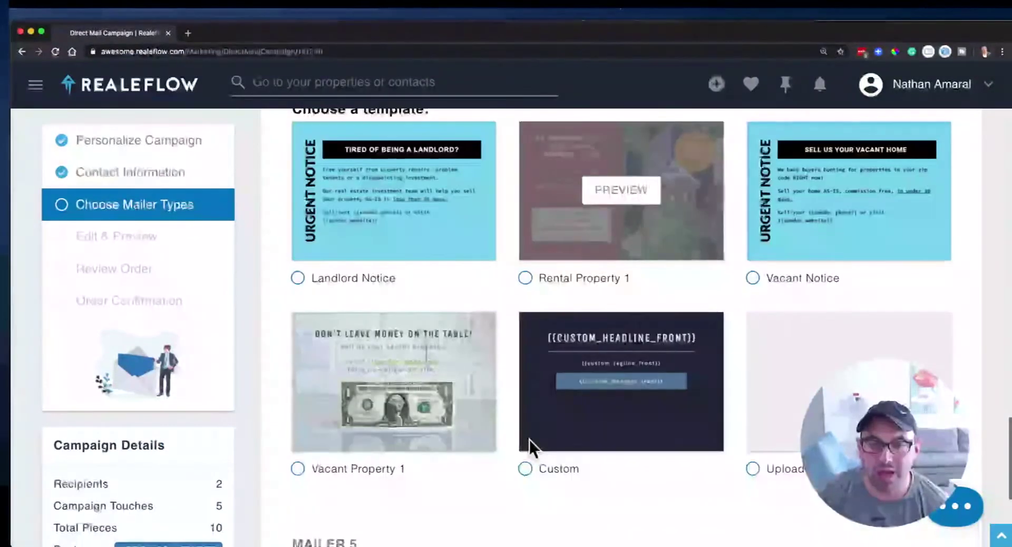
pyautogui.click(752, 277)
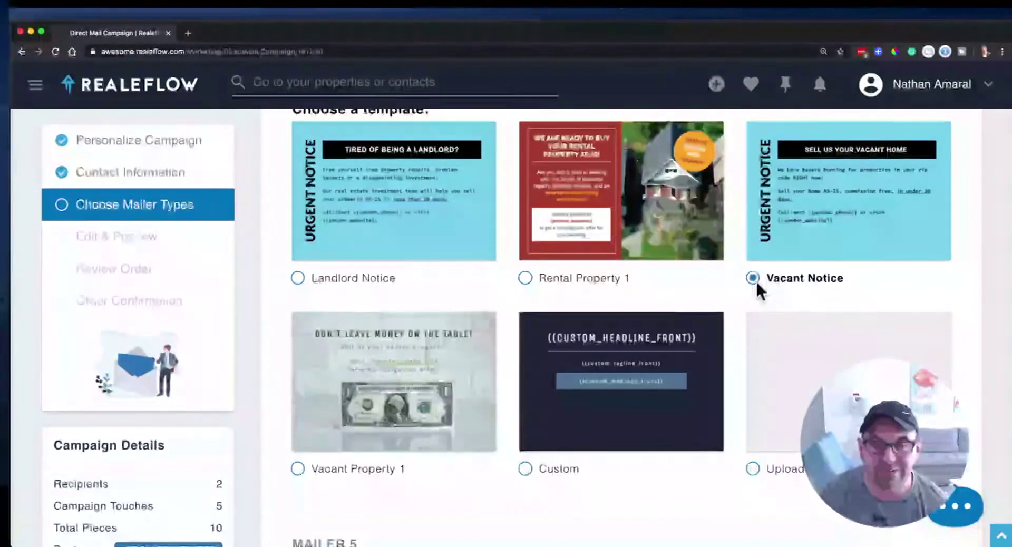
# Step: Set Mailer 5 to a 4 x 6 Postcard with the Upload template
pyautogui.scroll(-4, 476, 336)
pyautogui.click(334, 385)
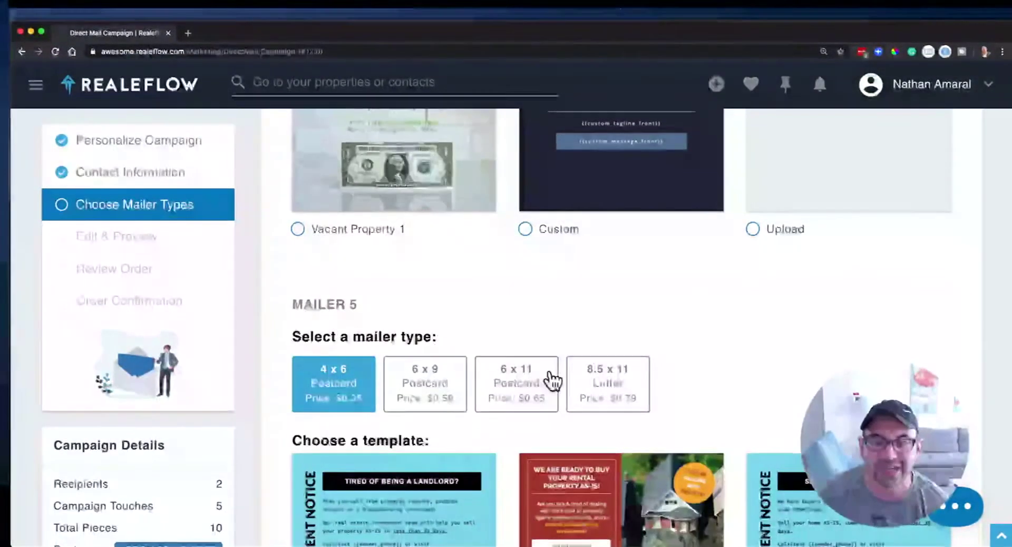
pyautogui.scroll(-8, 548, 377)
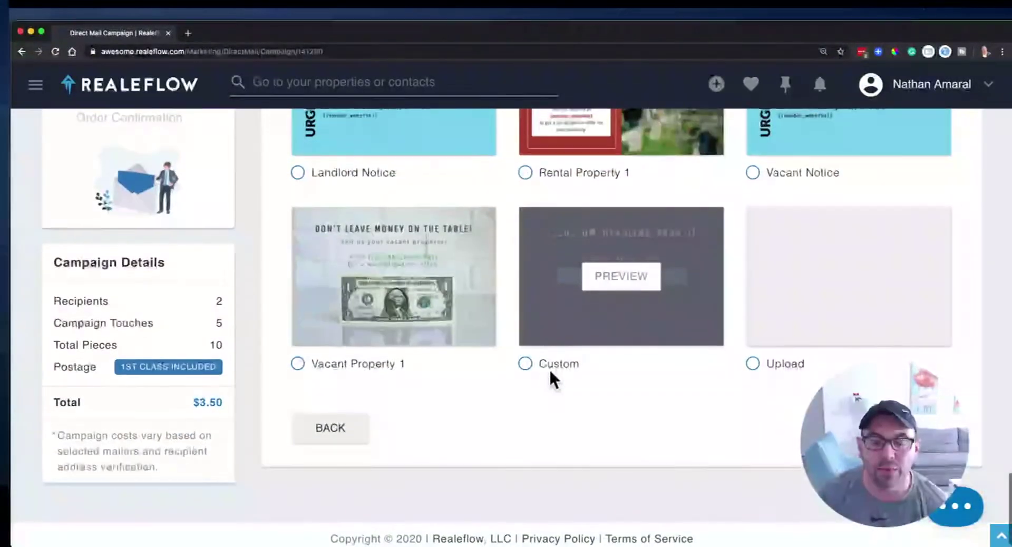
pyautogui.scroll(1, 548, 367)
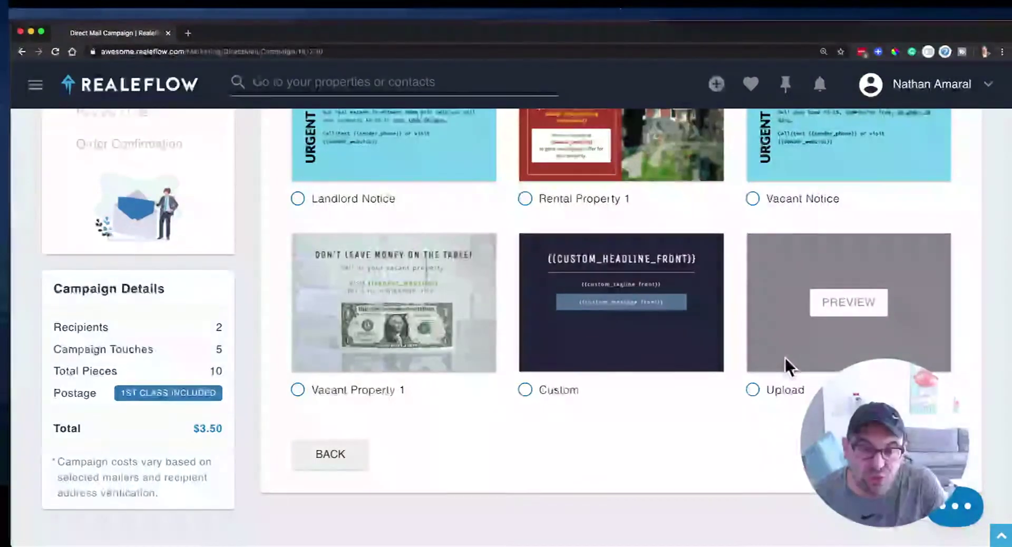
pyautogui.click(752, 390)
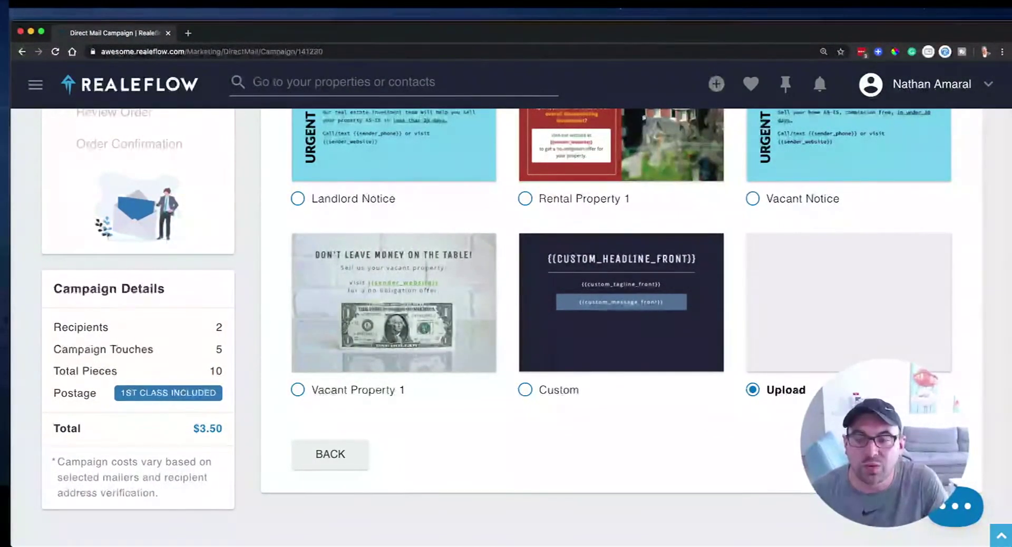
# Step: Look through the mailer fronts and backs in the Edit & Preview stage, and try to complete that stage
pyautogui.click(851, 455)
pyautogui.scroll(3, 883, 337)
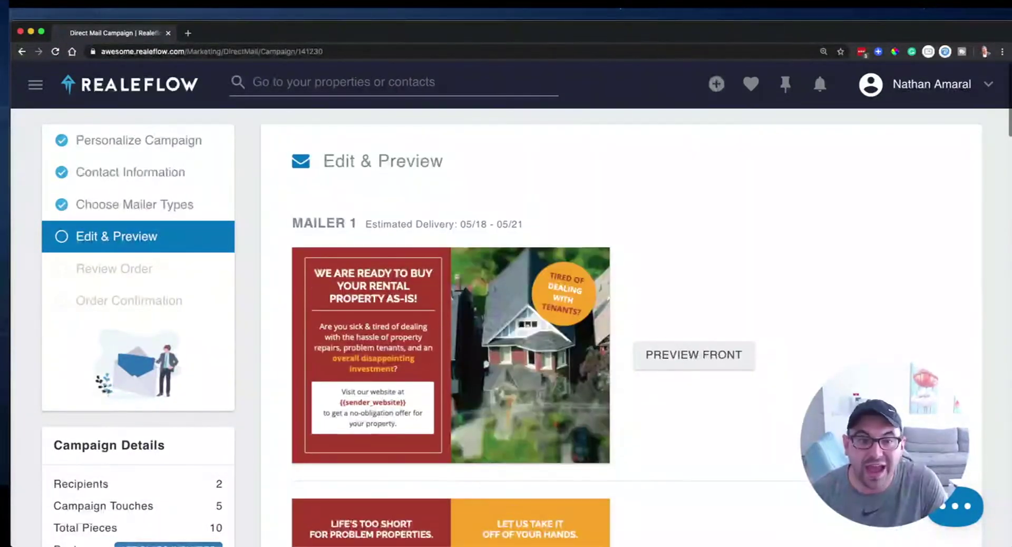
pyautogui.scroll(-2, 526, 408)
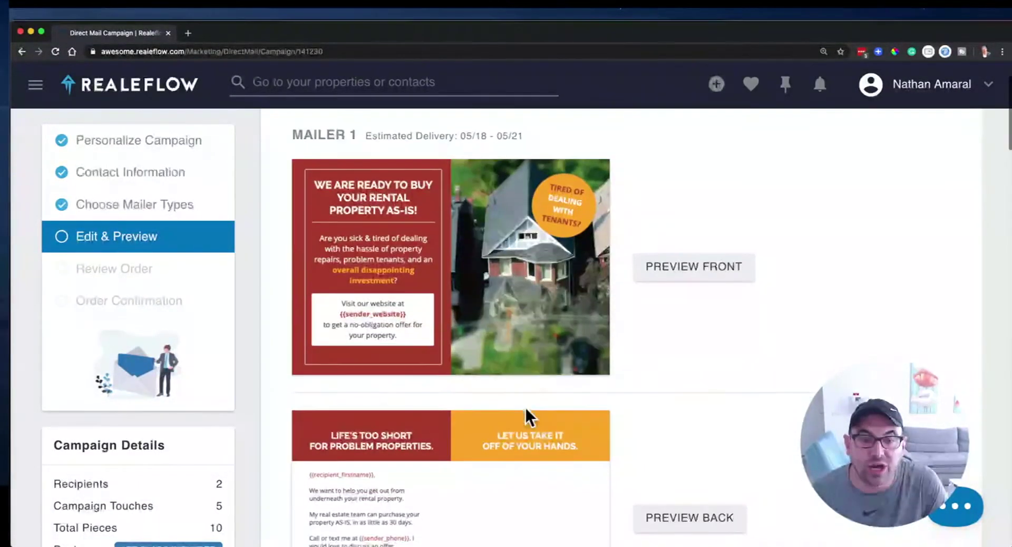
pyautogui.scroll(-4, 610, 391)
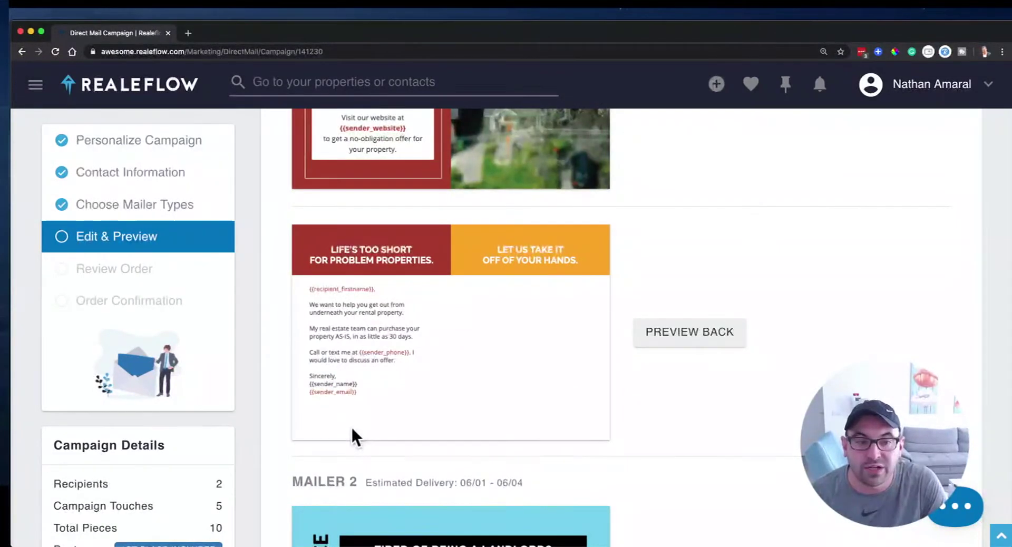
pyautogui.scroll(-5, 550, 409)
pyautogui.scroll(-10, 551, 409)
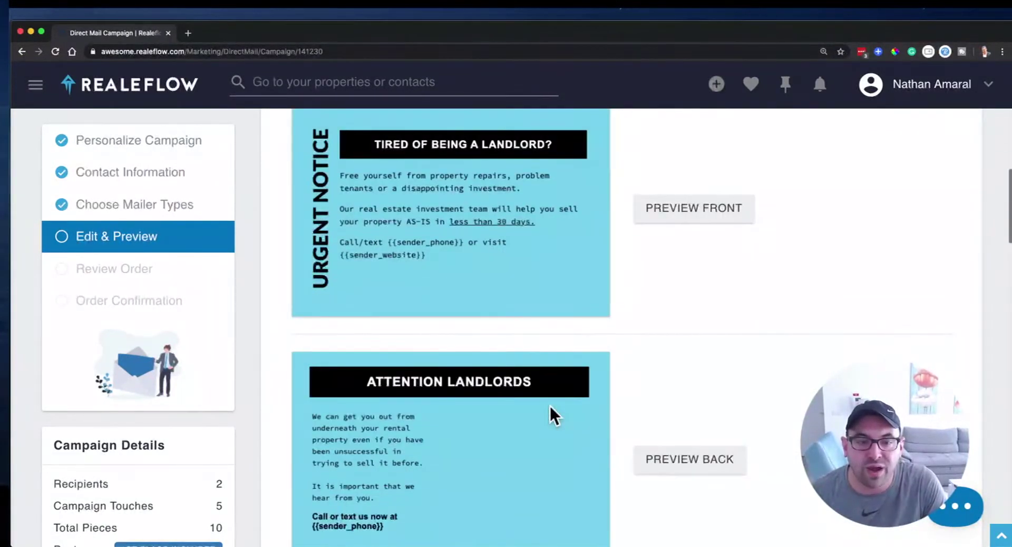
pyautogui.scroll(-15, 549, 403)
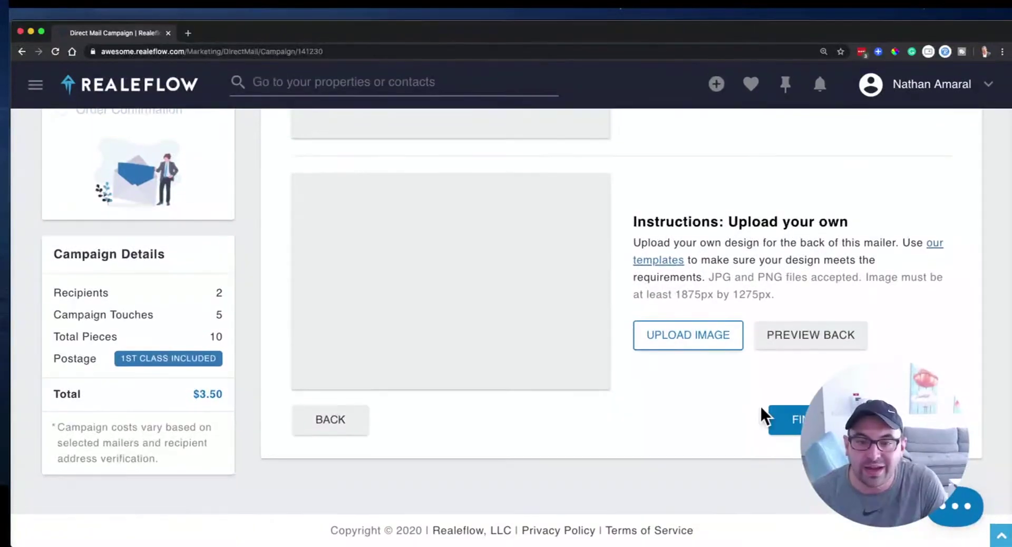
pyautogui.click(788, 452)
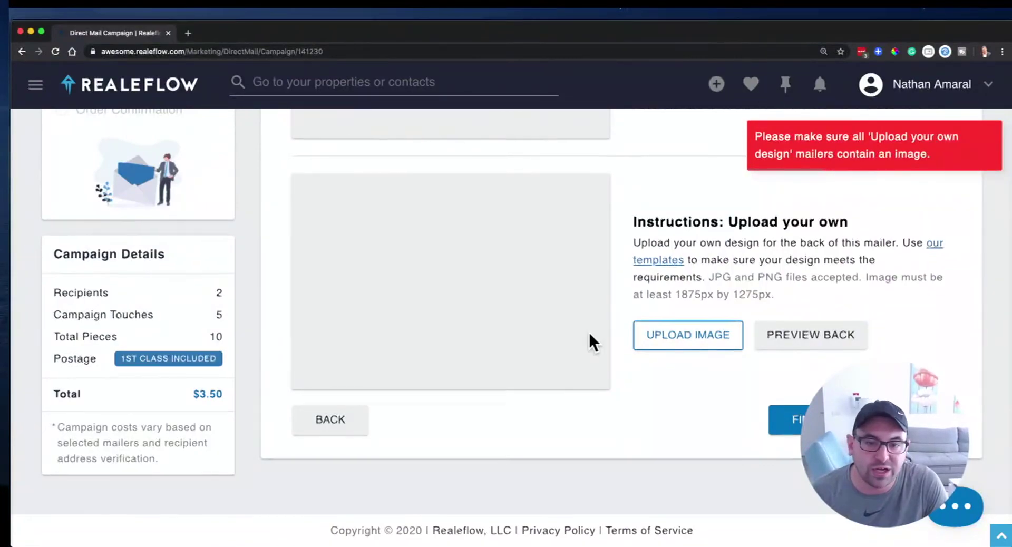
# Step: Go back to the mailer type selection and choose the Custom template for Mailer 5
pyautogui.scroll(3, 589, 330)
pyautogui.scroll(-3, 588, 330)
pyautogui.scroll(10, 336, 422)
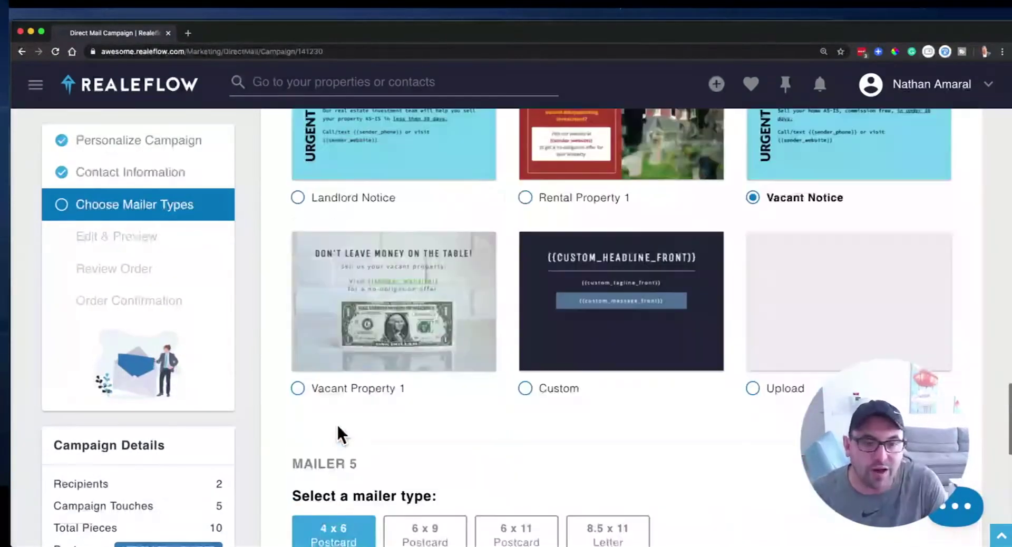
pyautogui.scroll(-5, 619, 450)
pyautogui.scroll(-5, 618, 453)
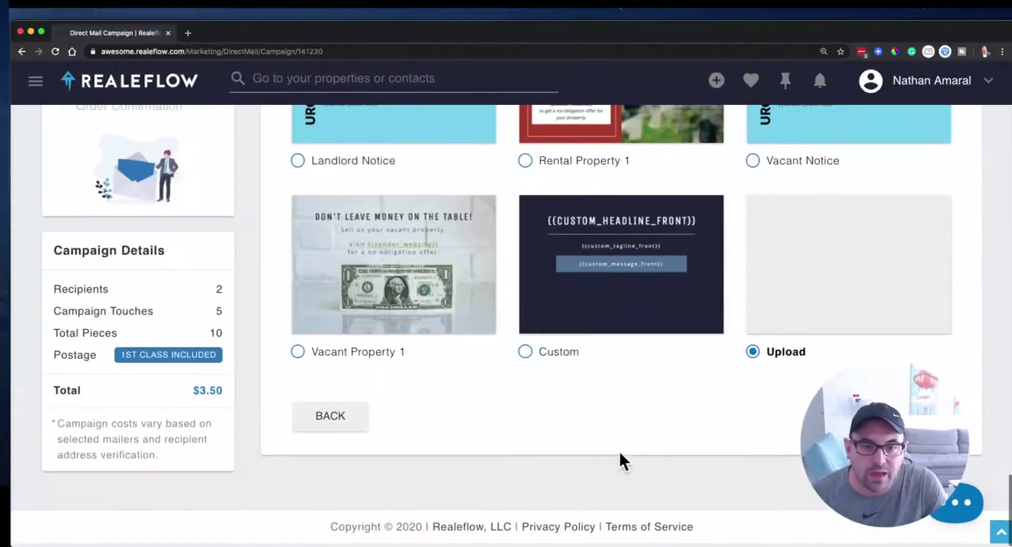
pyautogui.scroll(5, 601, 464)
pyautogui.scroll(-5, 553, 495)
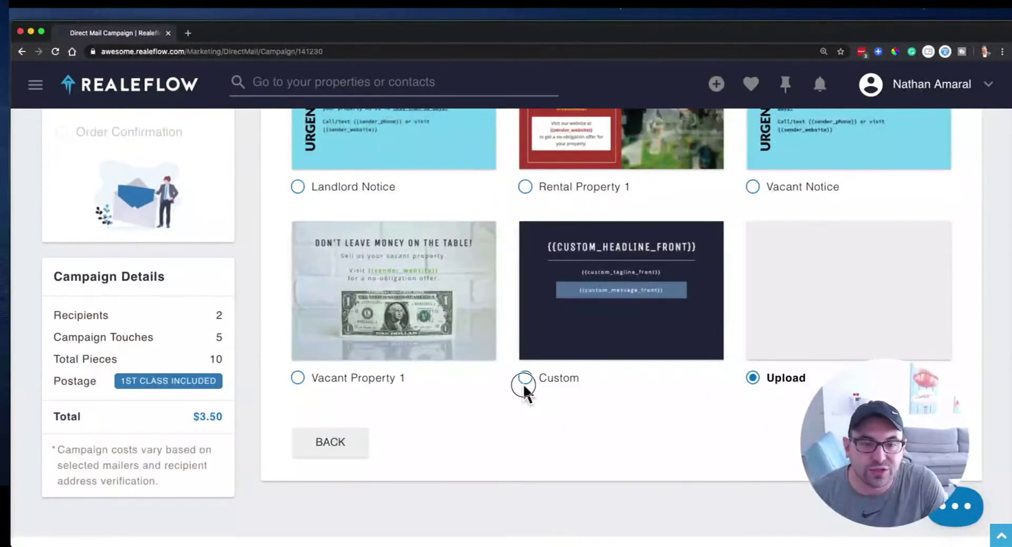
pyautogui.click(524, 379)
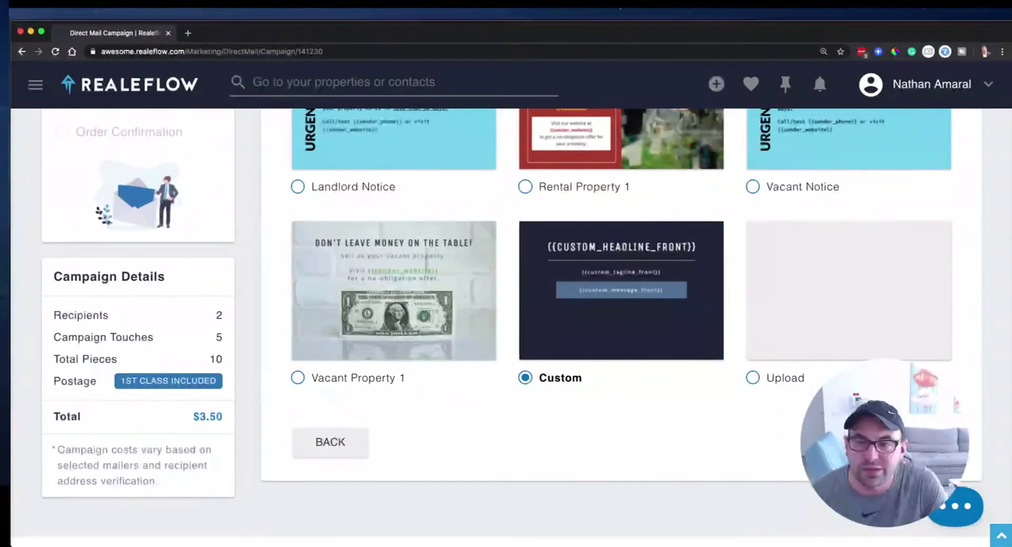
# Step: Return to the Edit & Preview stage and try to complete it with the custom mailer texts left blank
pyautogui.click(917, 441)
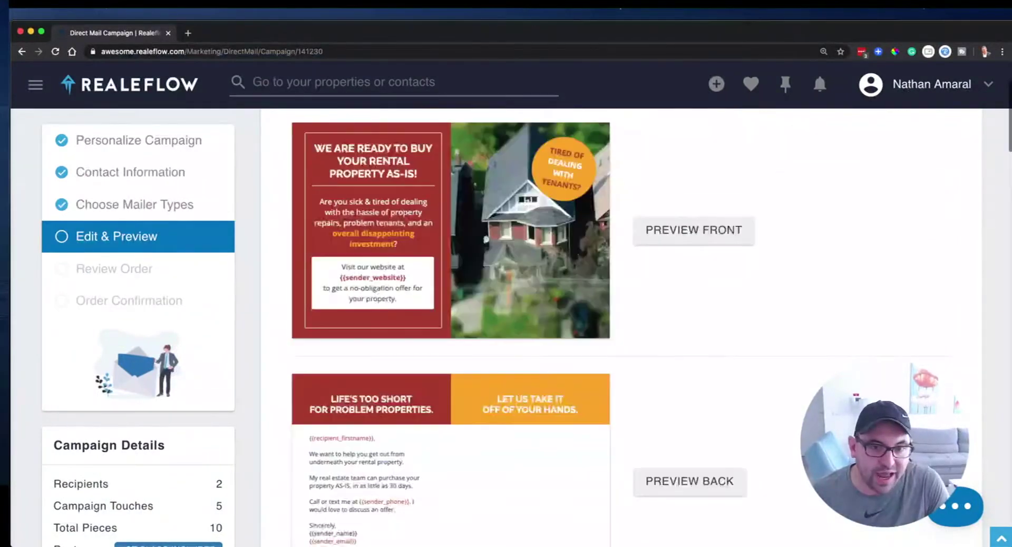
pyautogui.scroll(-20, 729, 476)
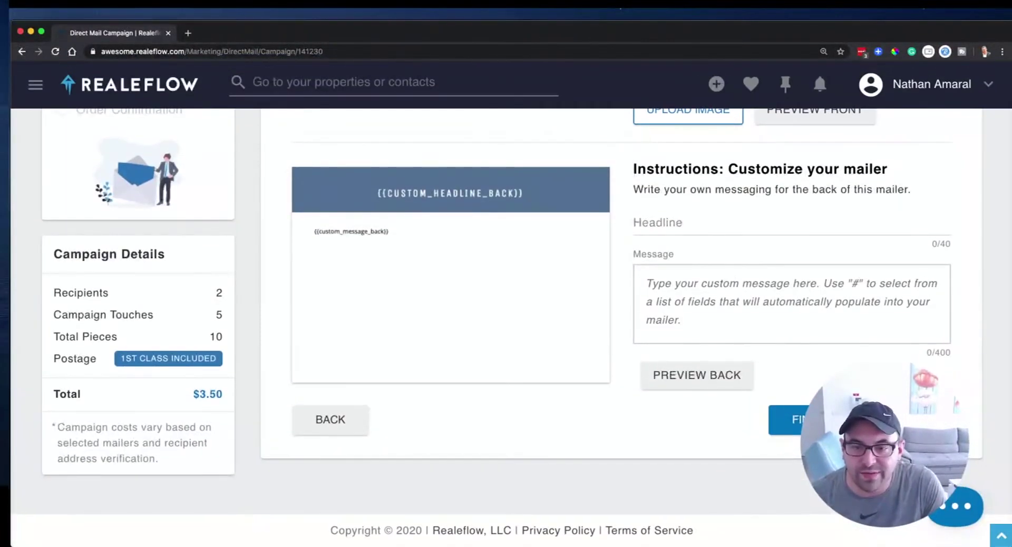
pyautogui.click(789, 419)
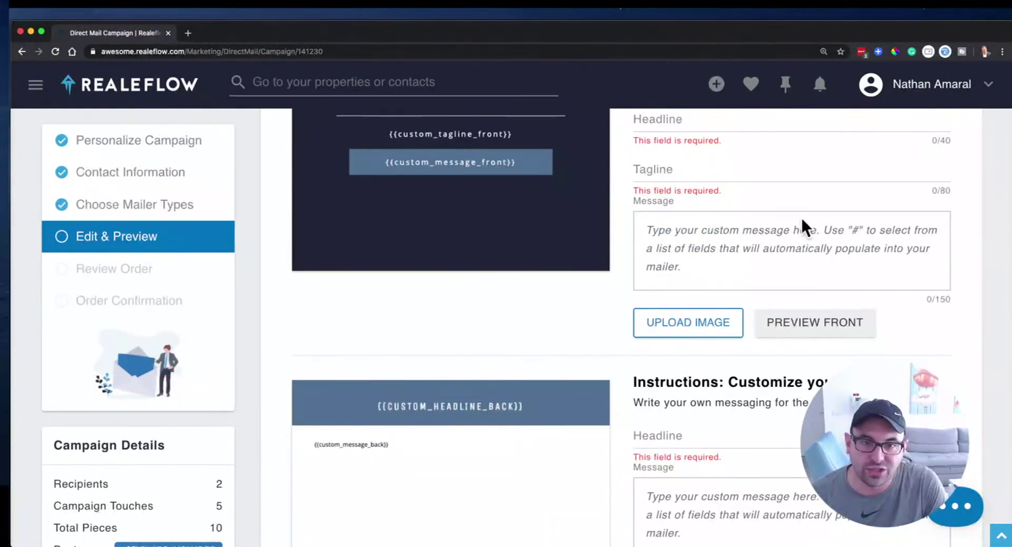
# Step: Enter "SELL YOUR HOUSE NOW" as the headline for the front of Mailer 3
pyautogui.click(797, 255)
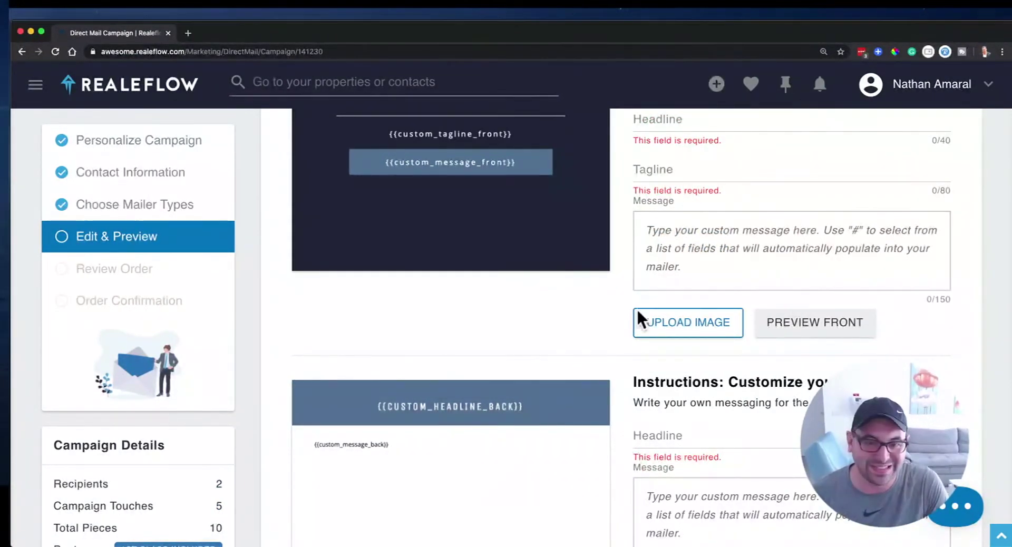
pyautogui.scroll(3, 637, 307)
pyautogui.click(694, 296)
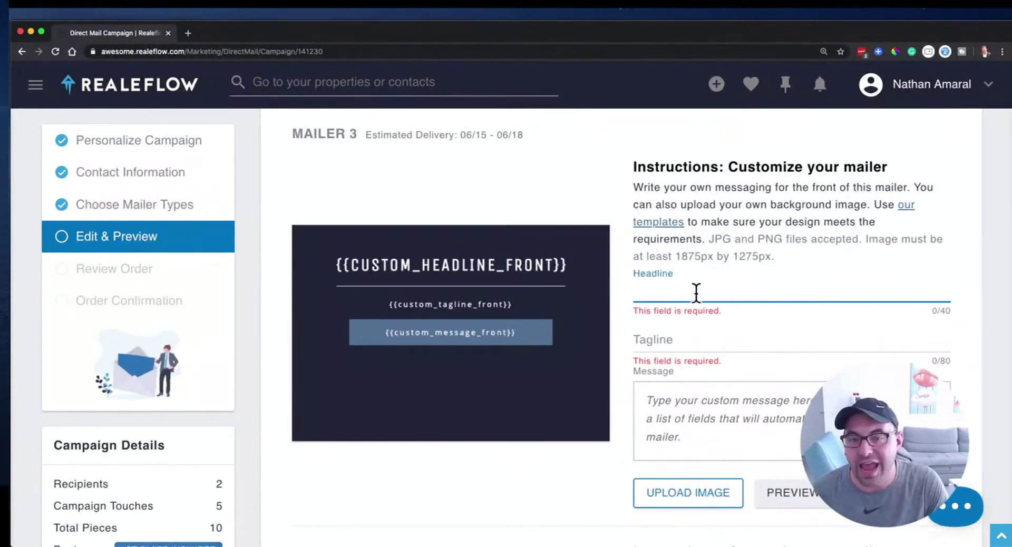
pyautogui.click(682, 328)
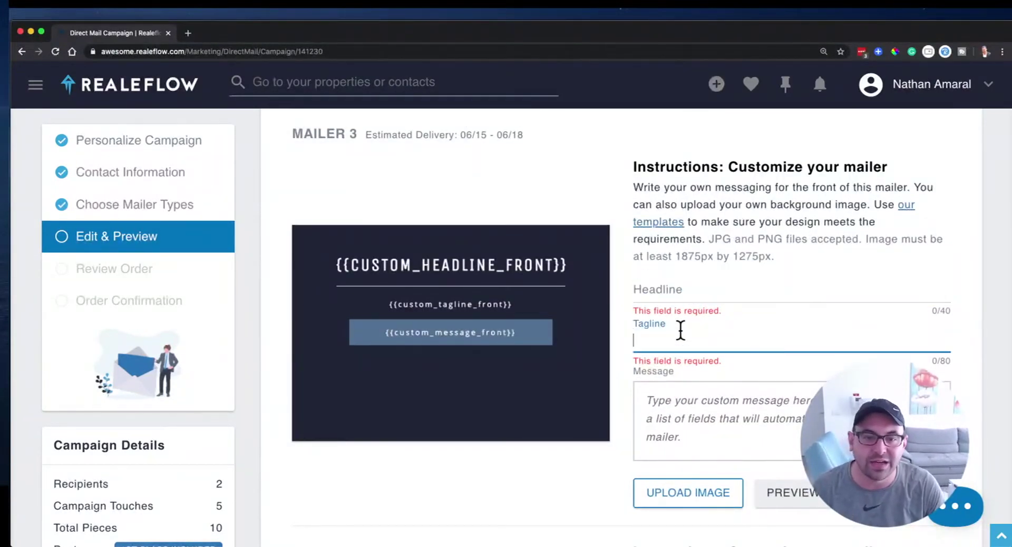
pyautogui.click(655, 287)
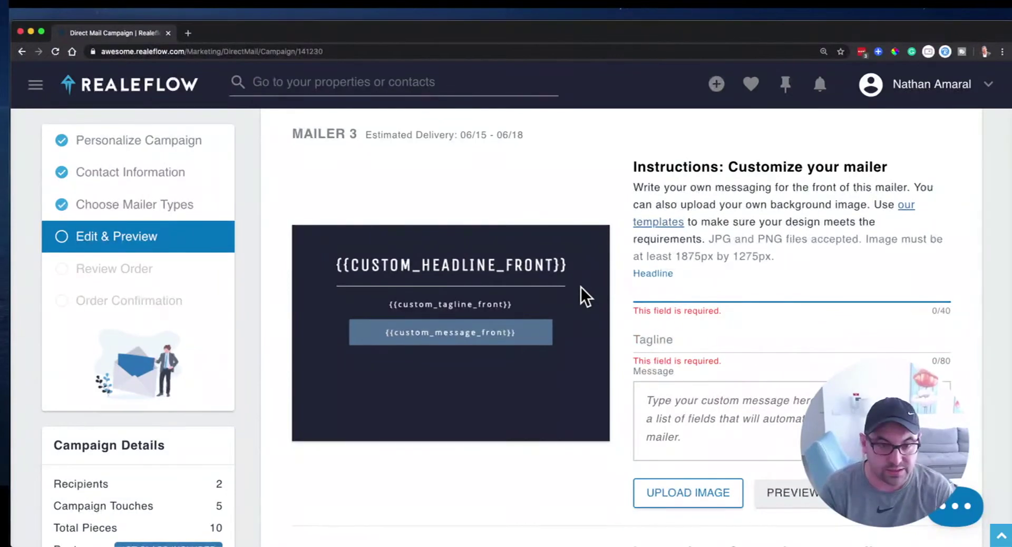
pyautogui.write('SELL YOR')
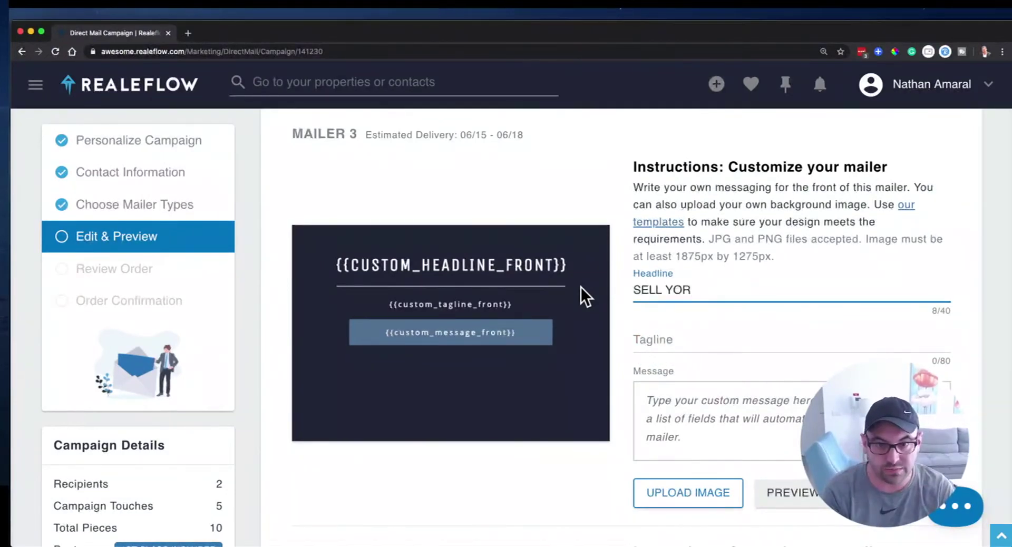
pyautogui.press('BackSpace')
pyautogui.write('UR HOUSE NO')
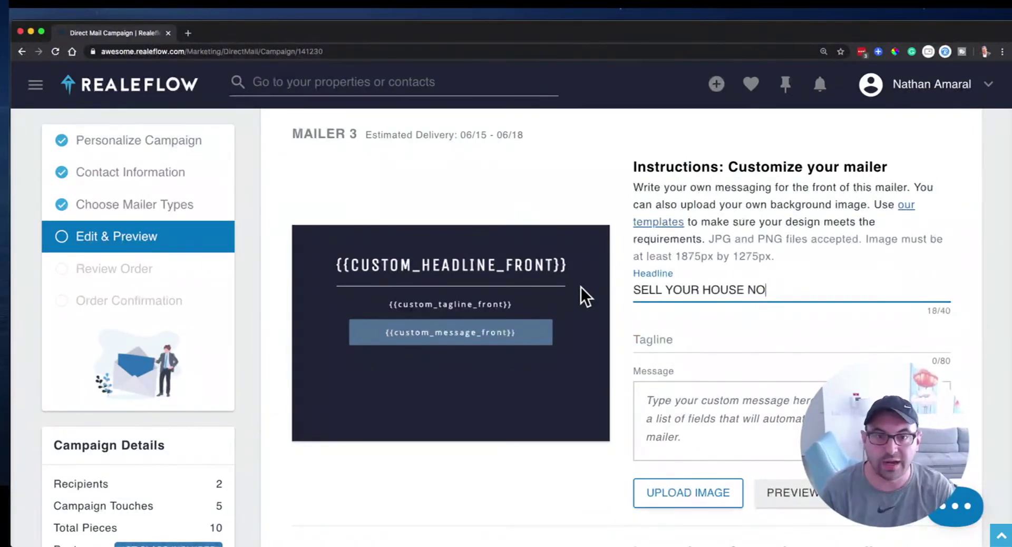
pyautogui.write('W')
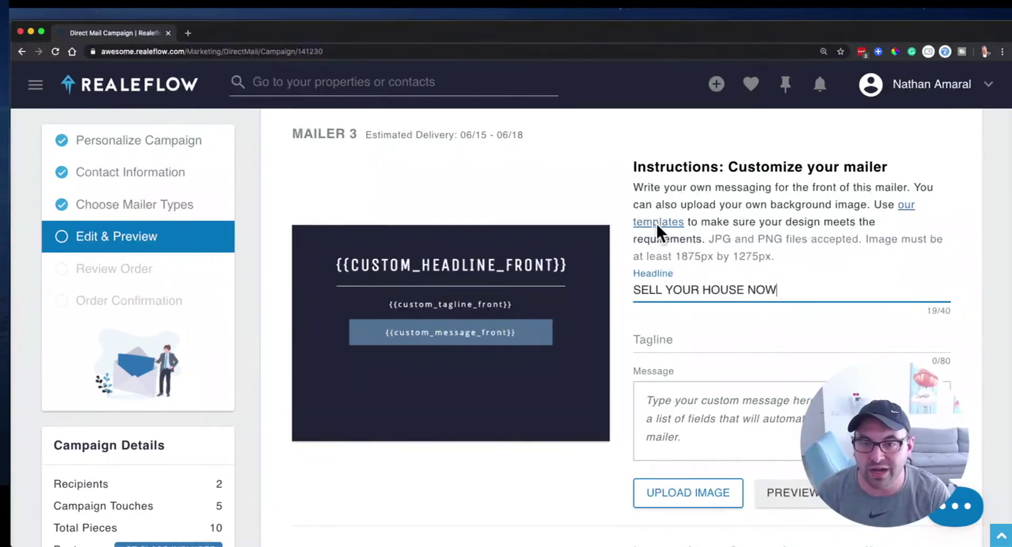
pyautogui.click(793, 302)
pyautogui.scroll(-2, 794, 303)
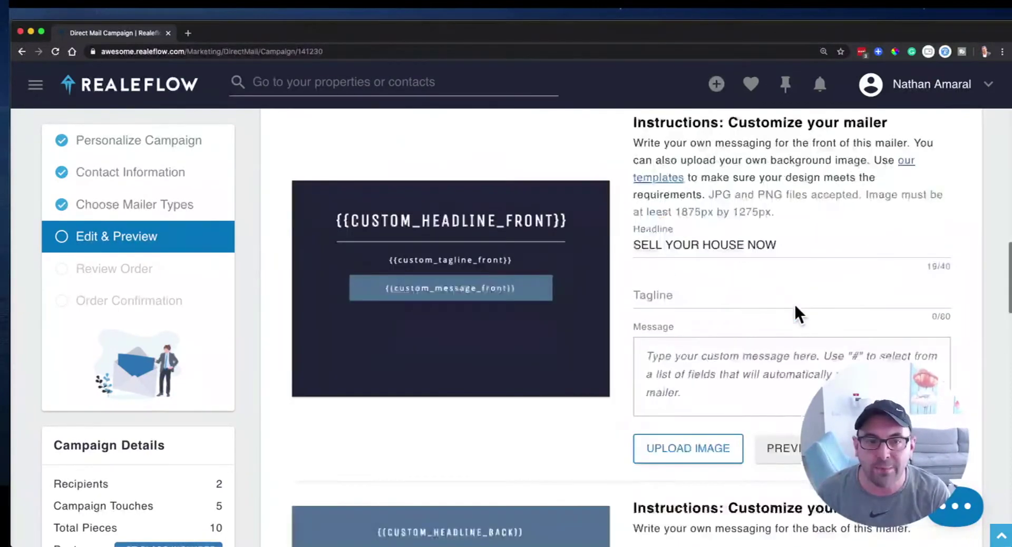
pyautogui.click(442, 190)
pyautogui.click(720, 288)
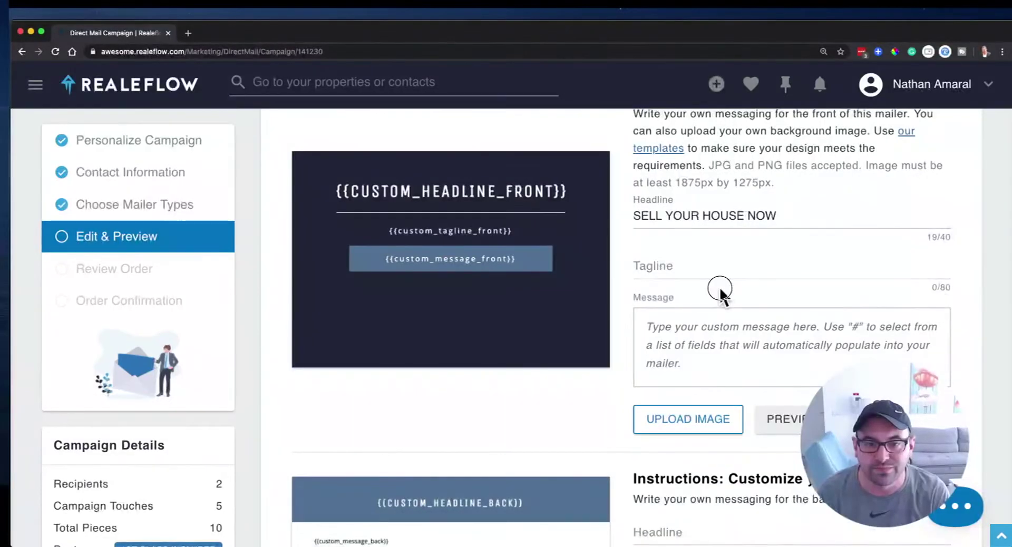
pyautogui.click(711, 264)
pyautogui.scroll(-2, 711, 264)
pyautogui.click(711, 264)
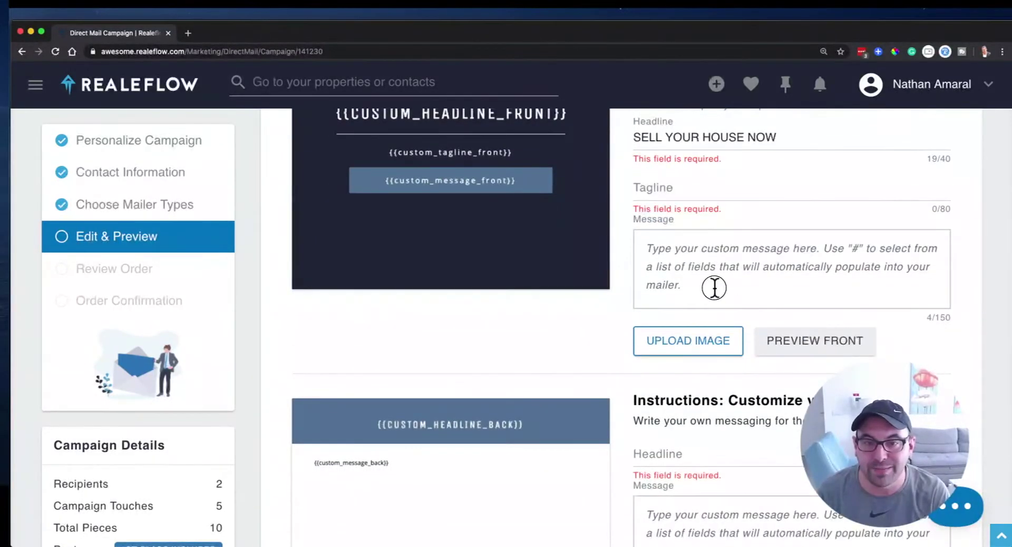
# Step: Review the campaign details for recipients, touches, total pieces, included postage and total cost
pyautogui.scroll(10, 662, 330)
pyautogui.scroll(-15, 670, 355)
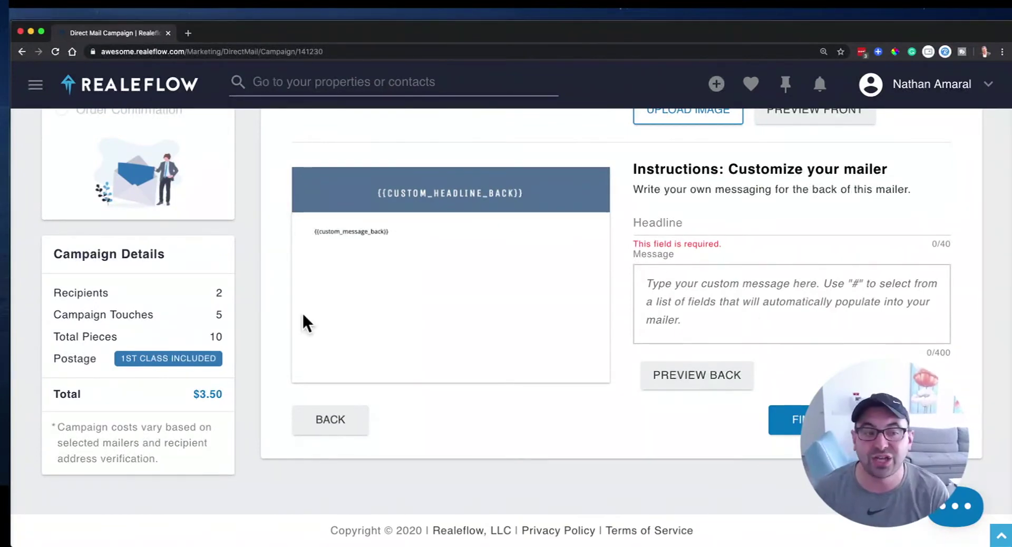
pyautogui.doubleClick(98, 293)
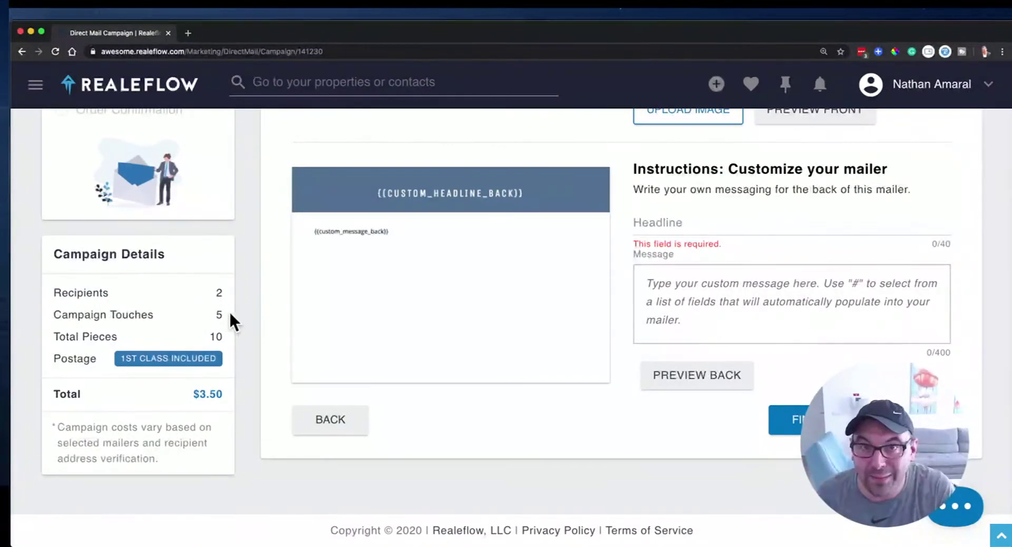
pyautogui.moveTo(89, 338); pyautogui.dragTo(151, 337)
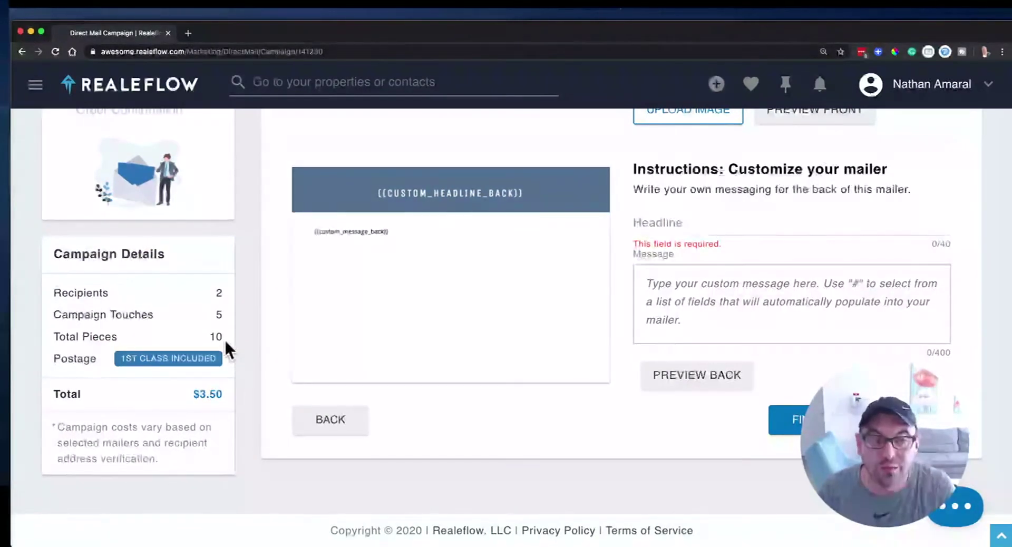
pyautogui.moveTo(171, 358)
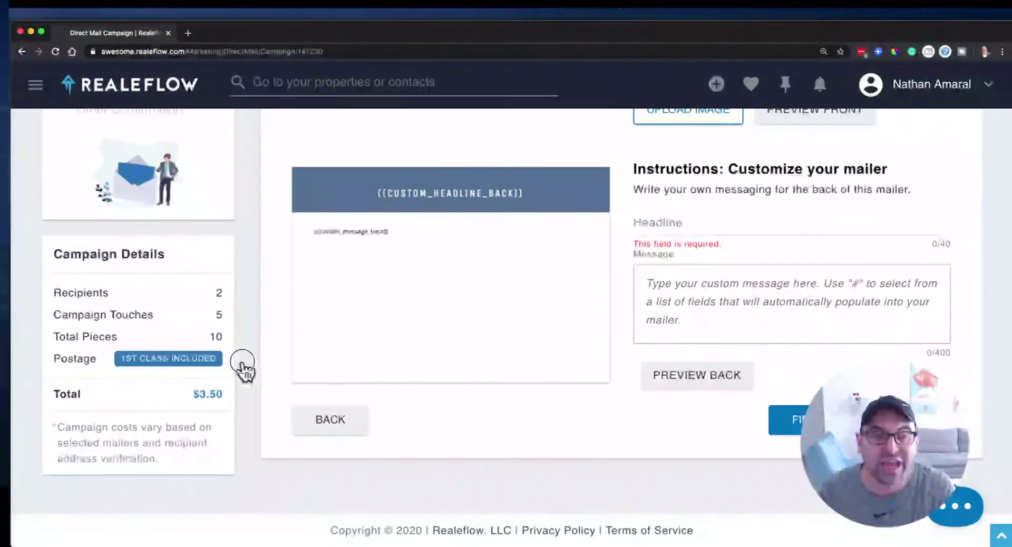
pyautogui.moveTo(220, 392); pyautogui.dragTo(226, 394)
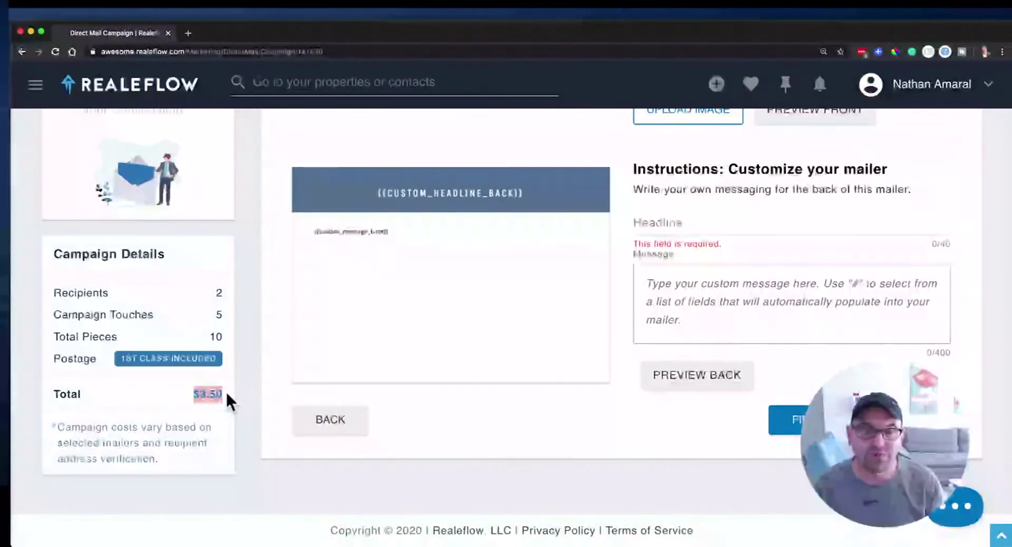
# Step: Leave the direct mail campaign and open the Probate Leads search in Leadpipes
pyautogui.scroll(3, 226, 393)
pyautogui.scroll(10, 135, 210)
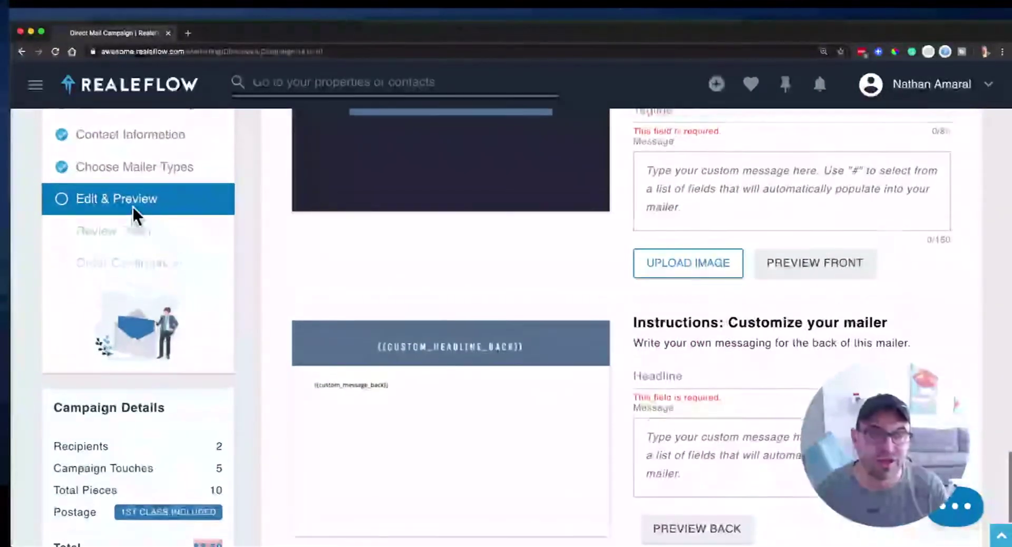
pyautogui.scroll(9, 376, 247)
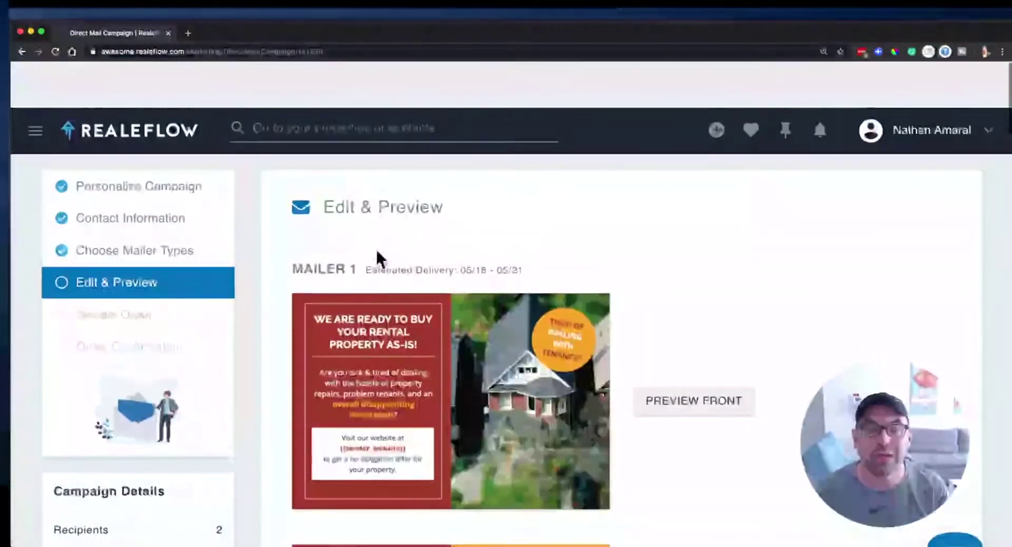
pyautogui.click(35, 85)
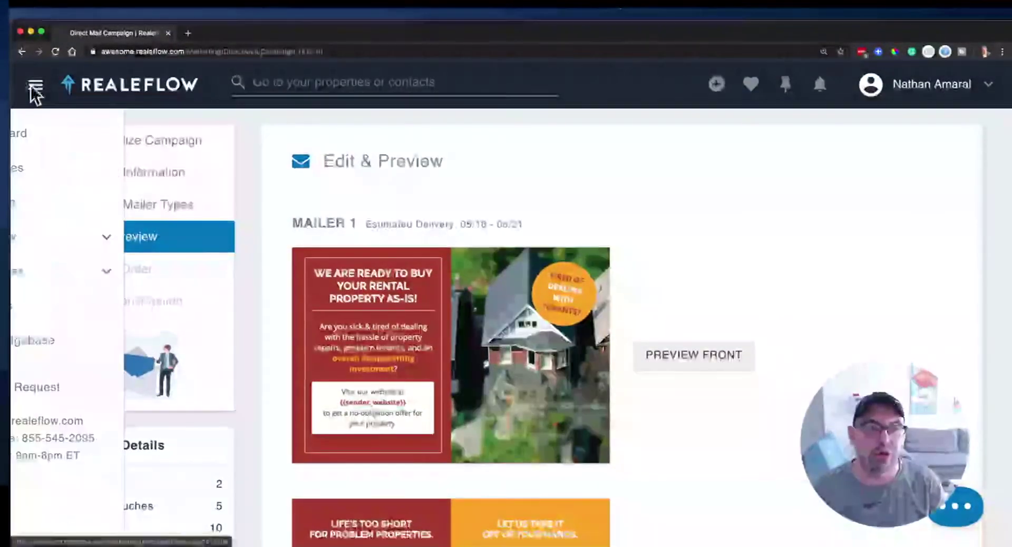
pyautogui.click(186, 273)
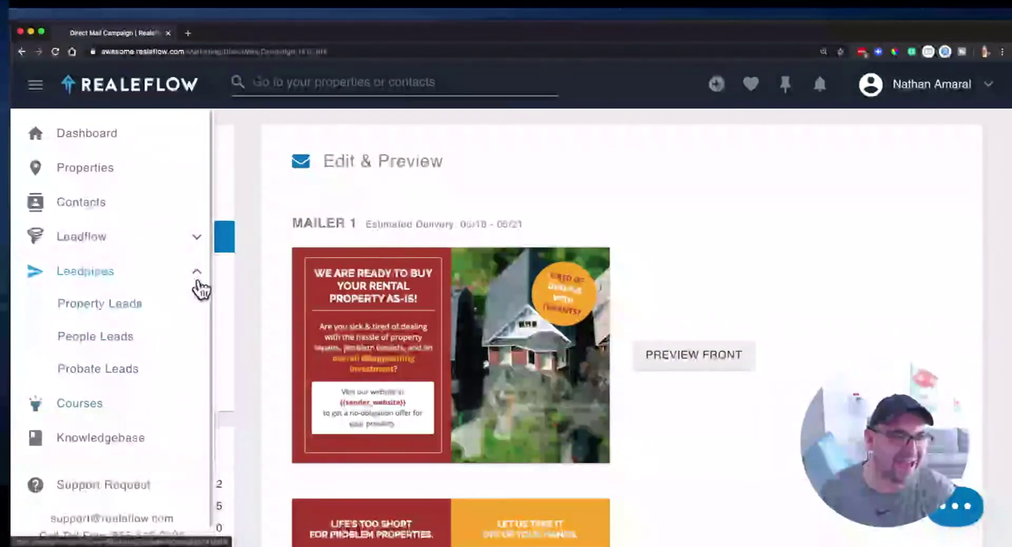
pyautogui.click(91, 377)
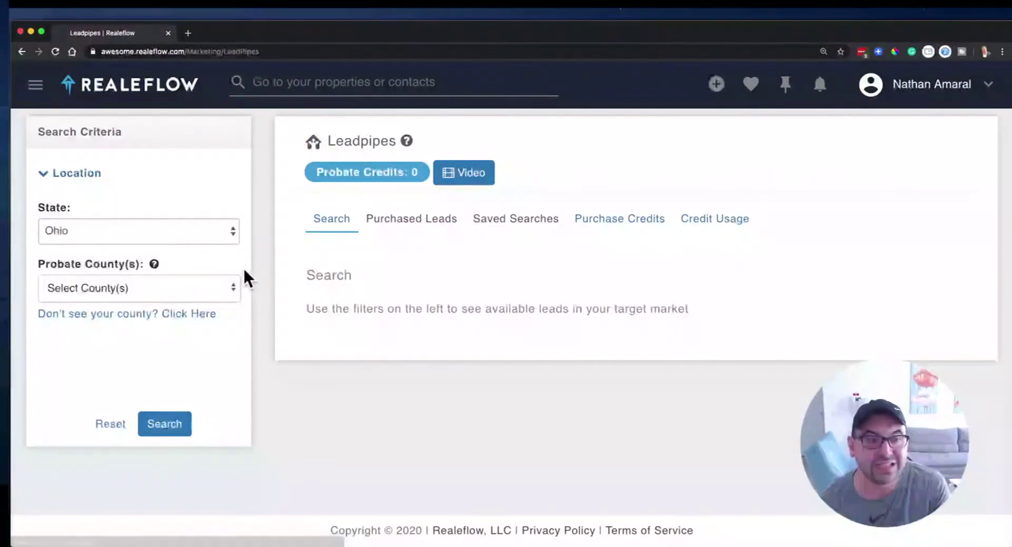
# Step: Check the available states and the Ohio counties in the probate lead search criteria
pyautogui.click(187, 234)
pyautogui.click(187, 234)
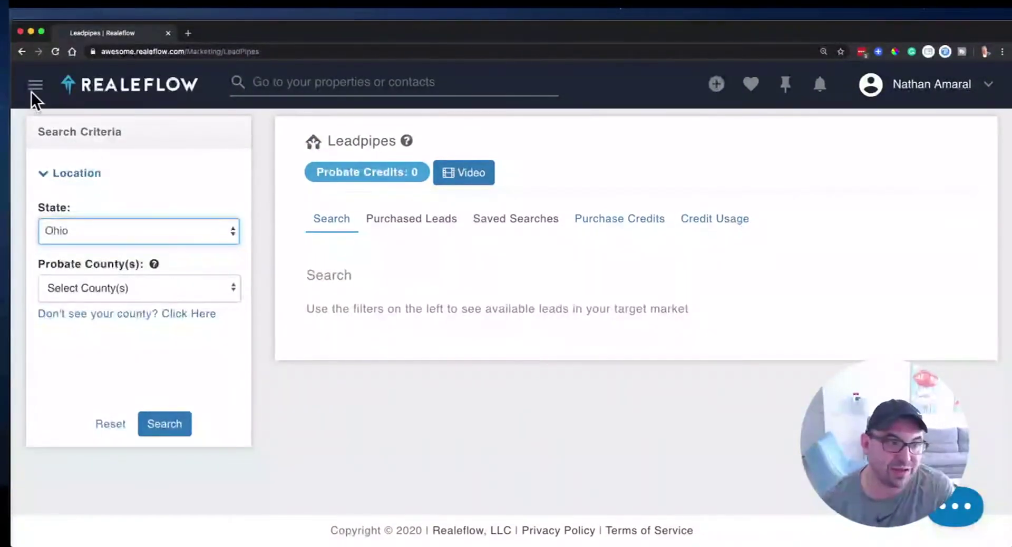
pyautogui.click(146, 239)
pyautogui.click(276, 325)
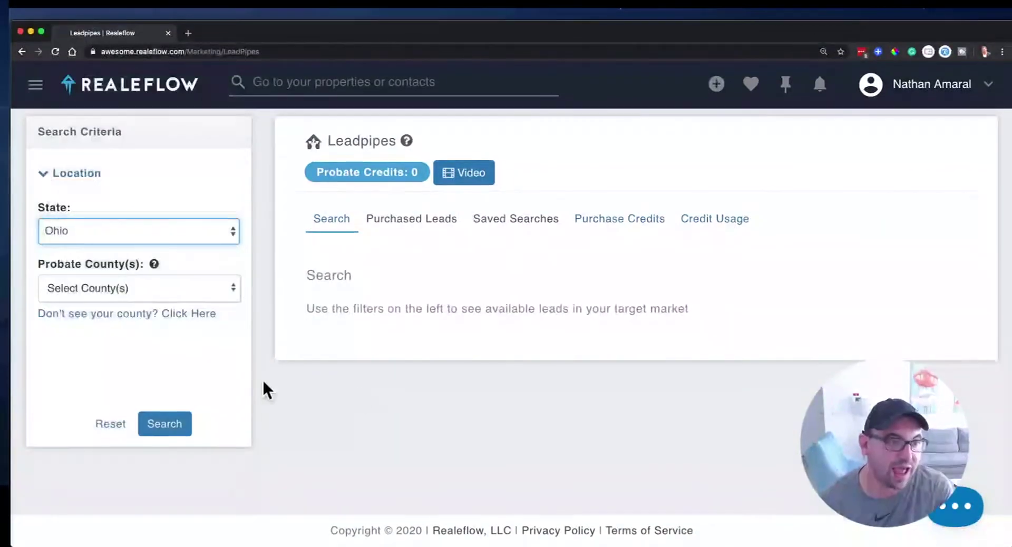
pyautogui.click(120, 290)
pyautogui.scroll(-5, 129, 363)
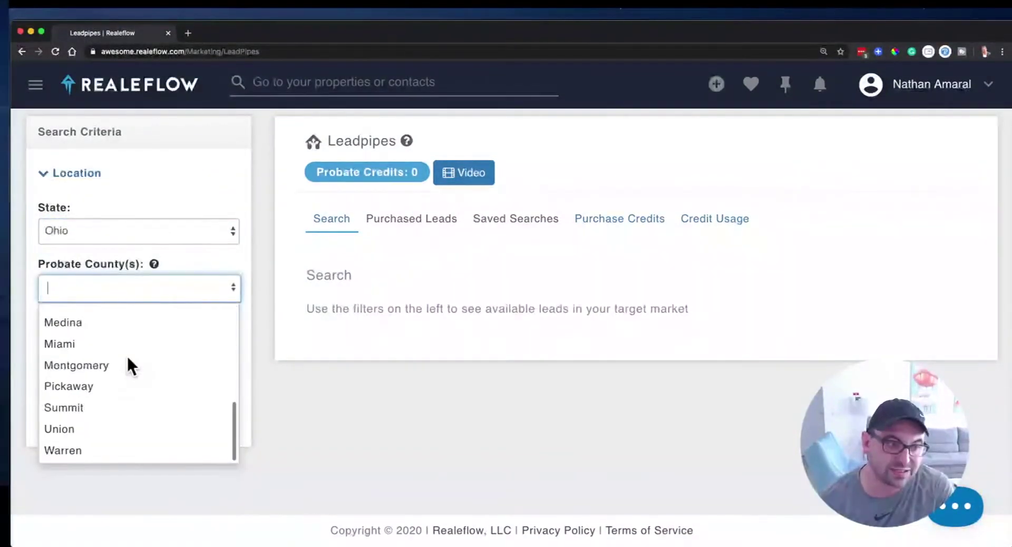
pyautogui.click(314, 370)
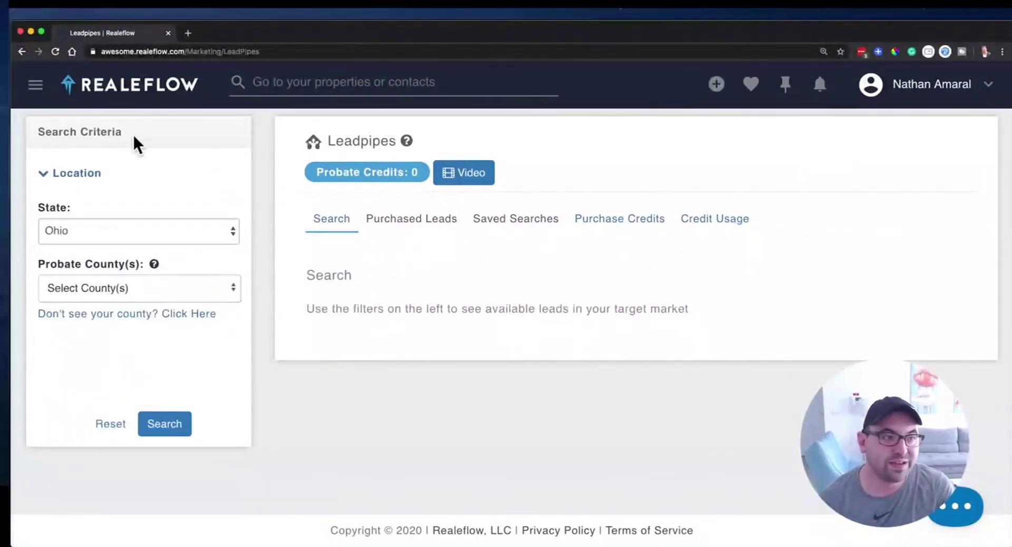
# Step: Open the People Leads search and look through its standard and premium lead types
pyautogui.click(35, 90)
pyautogui.click(136, 349)
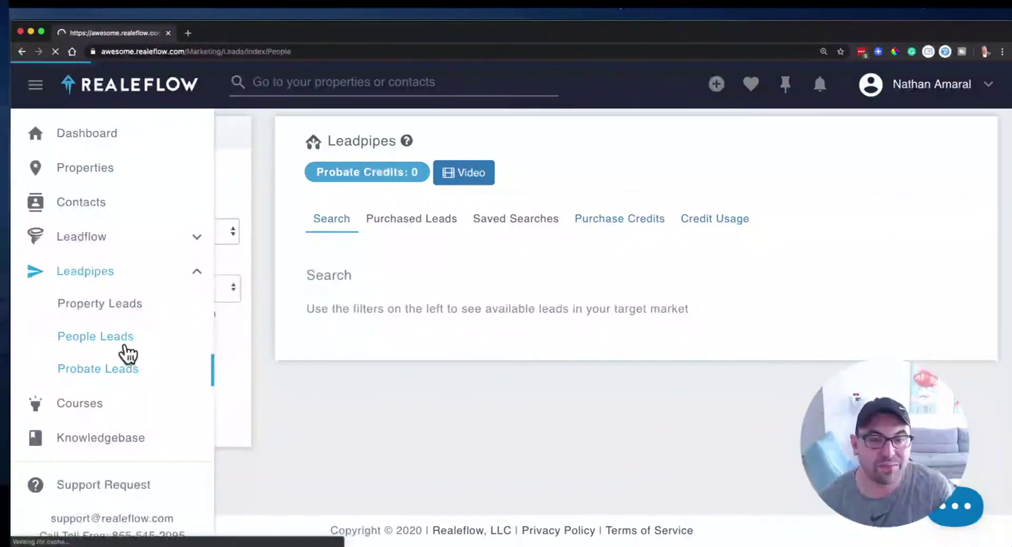
pyautogui.scroll(-3, 526, 446)
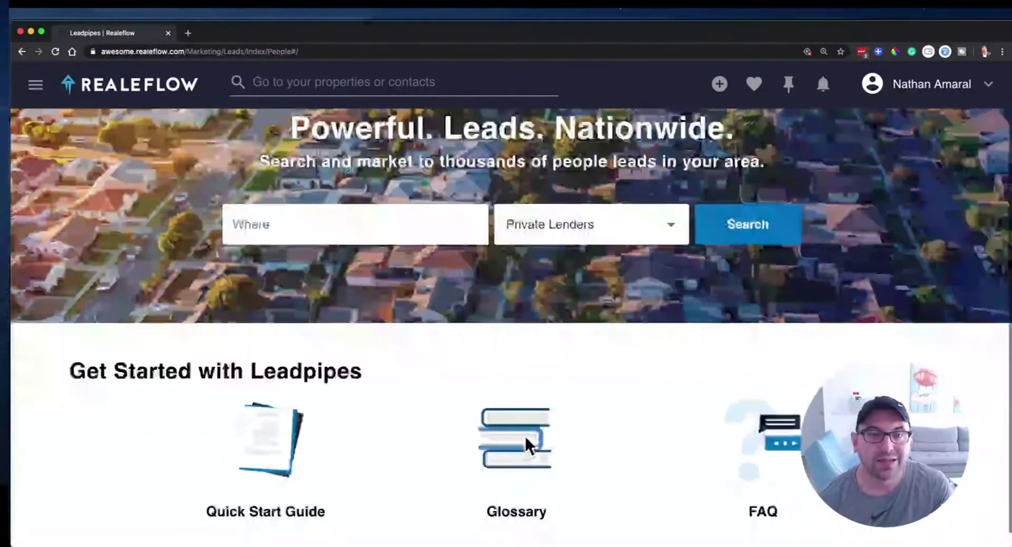
pyautogui.click(601, 213)
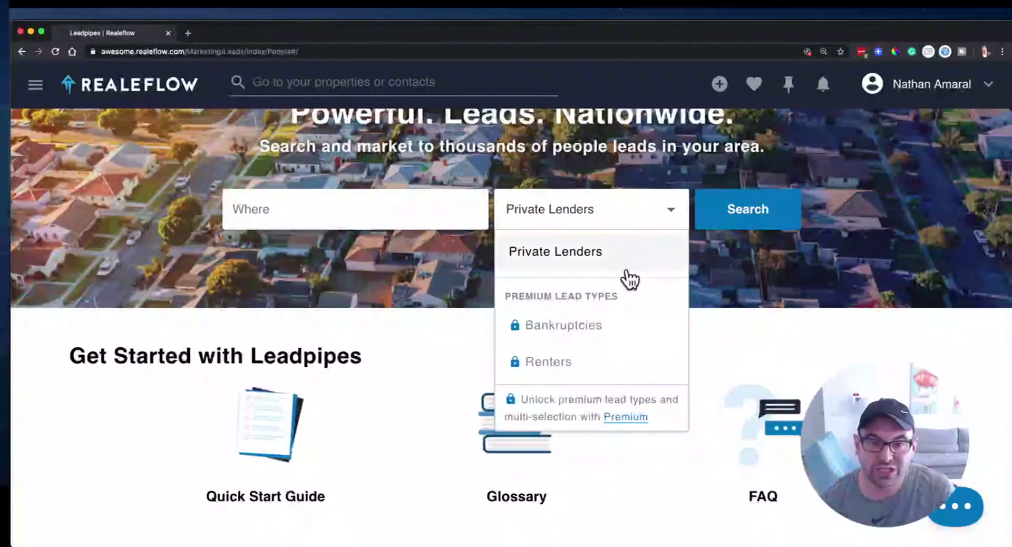
pyautogui.click(597, 259)
pyautogui.click(592, 210)
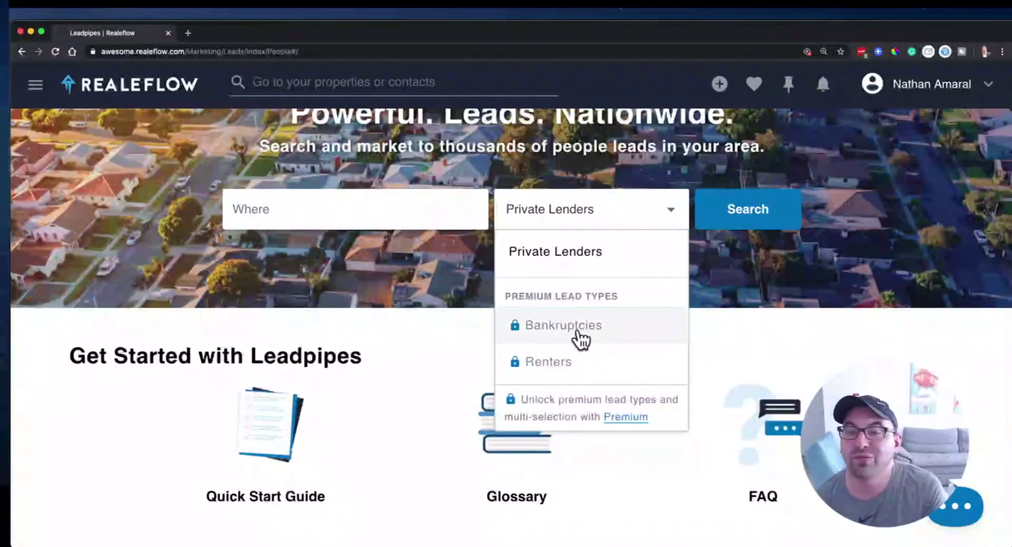
# Step: Search for Private Lenders people leads in Winston Salem, NC
pyautogui.click(585, 266)
pyautogui.click(342, 207)
pyautogui.click(343, 206)
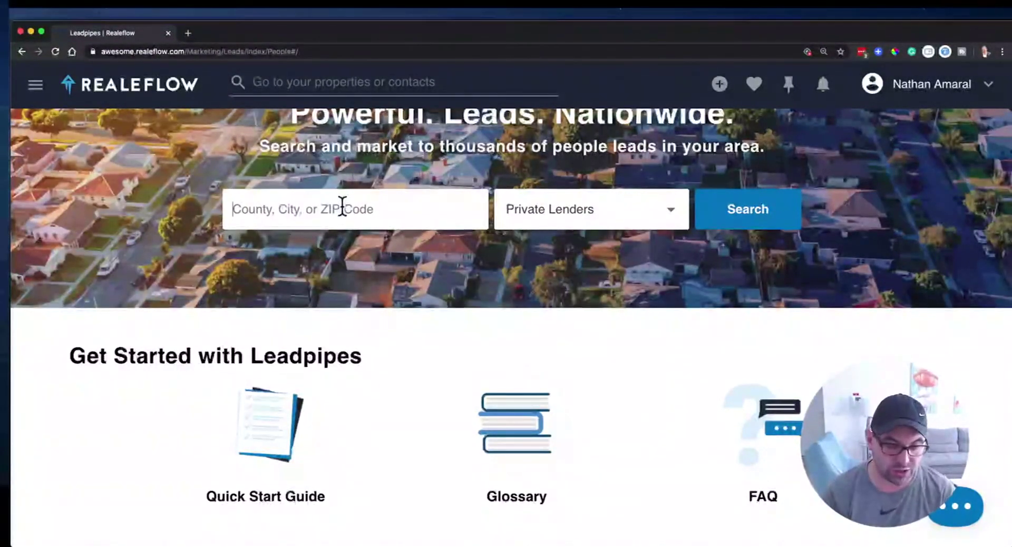
pyautogui.write('winston-sal')
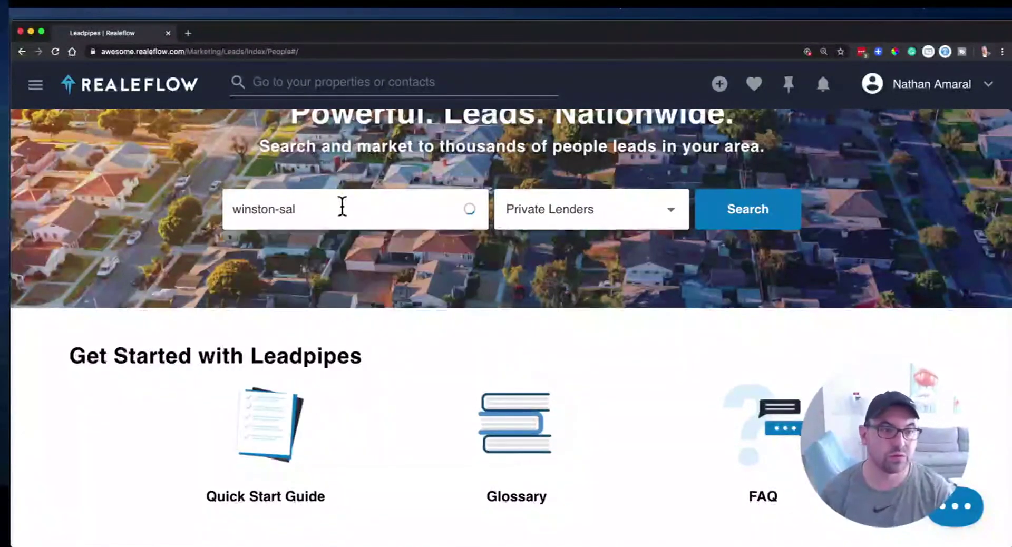
pyautogui.click(315, 254)
pyautogui.click(705, 299)
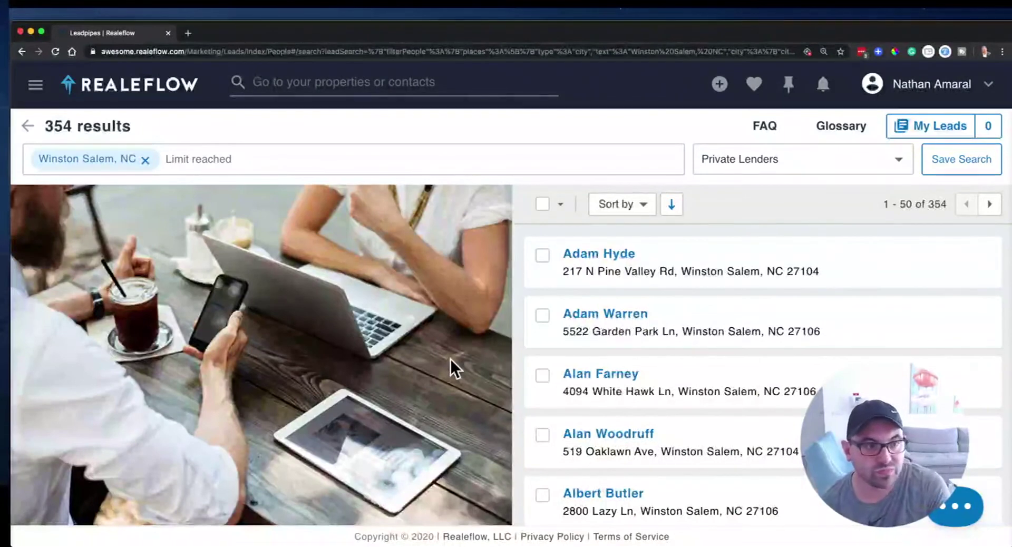
# Step: Browse the private lender results for names, addresses and the number of leads
pyautogui.scroll(-1, 450, 361)
pyautogui.scroll(1, 450, 361)
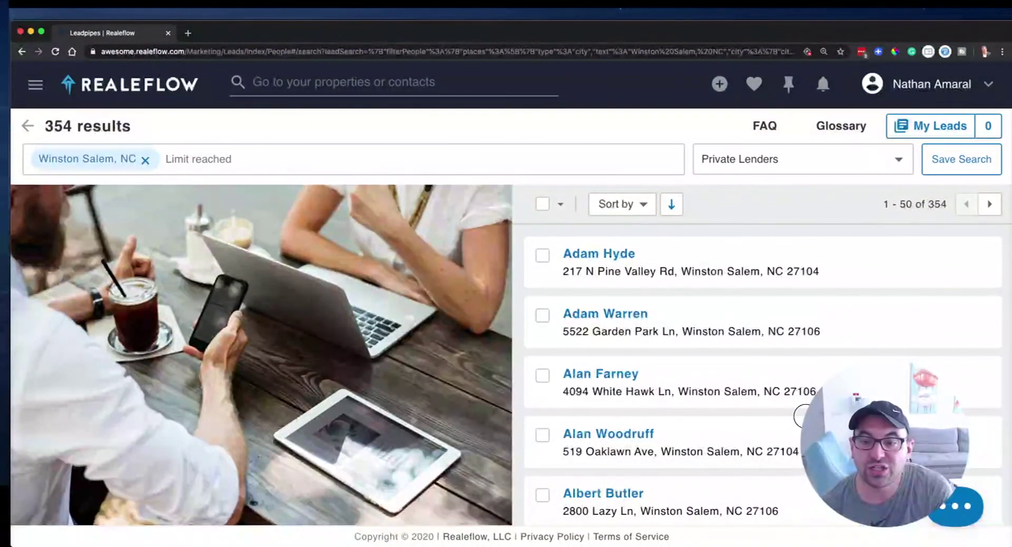
pyautogui.scroll(-8, 514, 400)
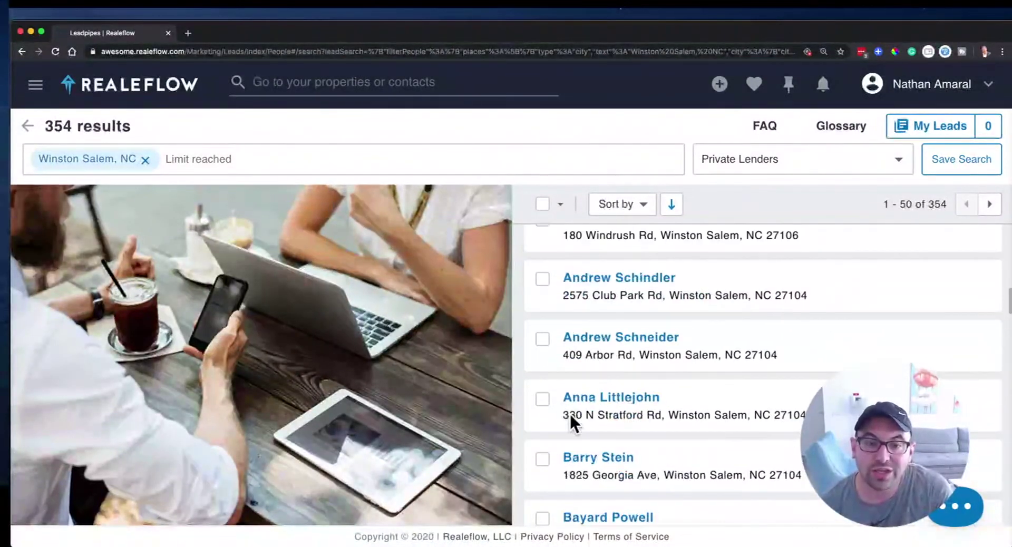
pyautogui.scroll(-10, 569, 412)
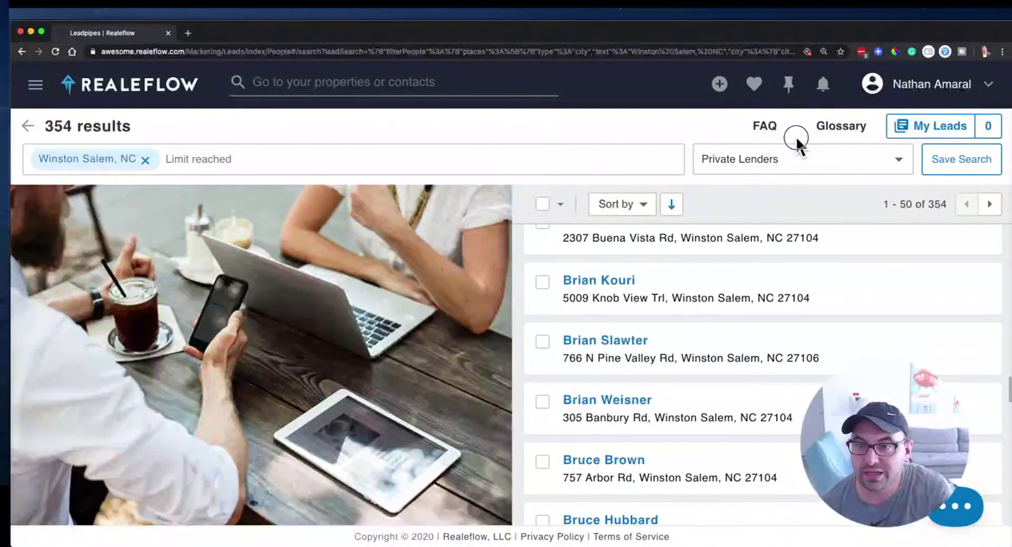
pyautogui.click(747, 122)
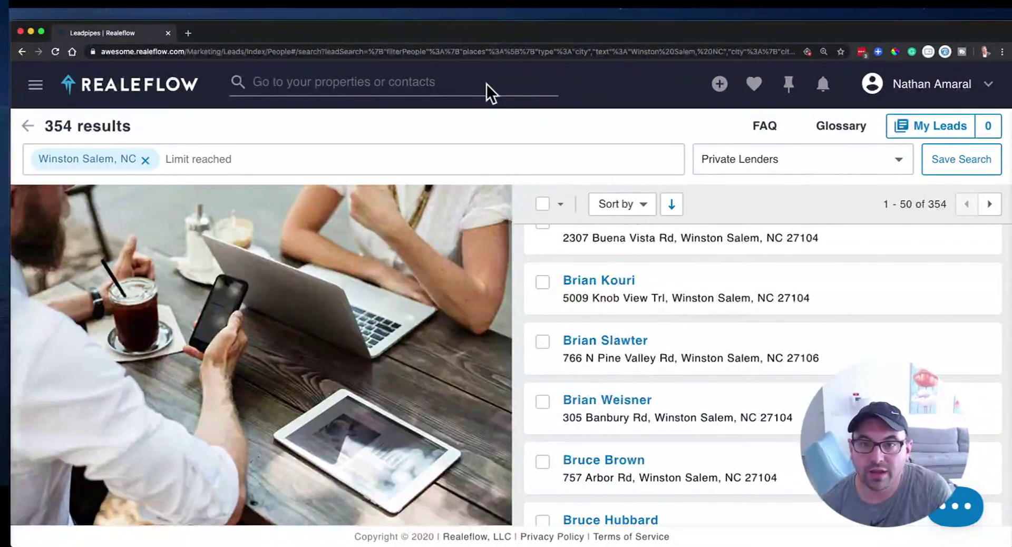
pyautogui.click(934, 207)
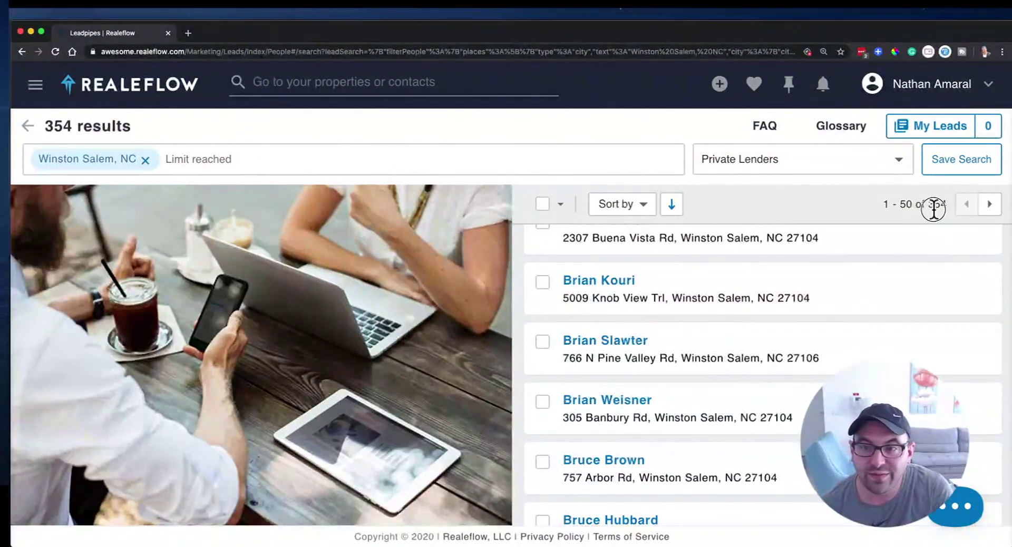
pyautogui.scroll(-10, 674, 240)
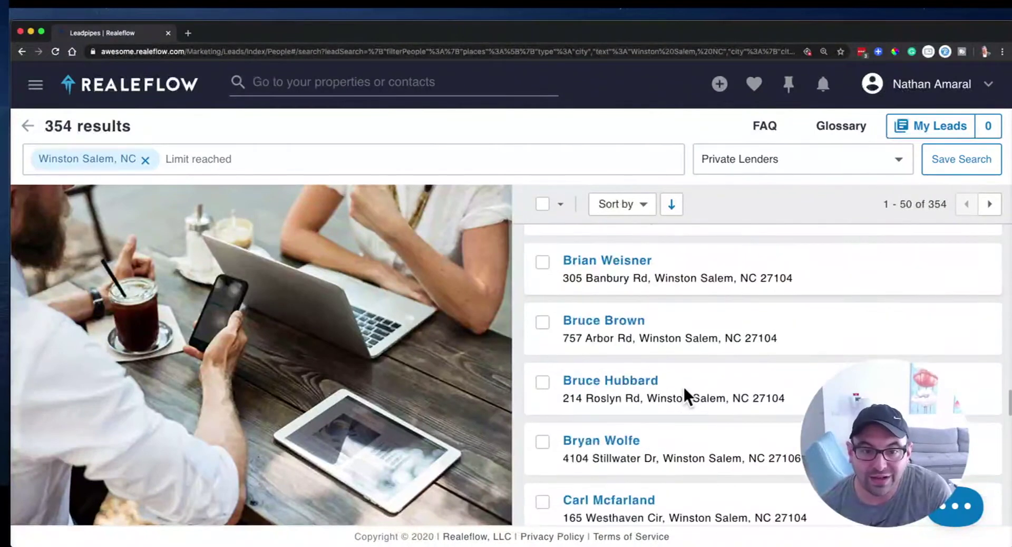
# Step: Add four consecutive private lenders to My Leads and review the list with its direct mail and contact options
pyautogui.click(542, 242)
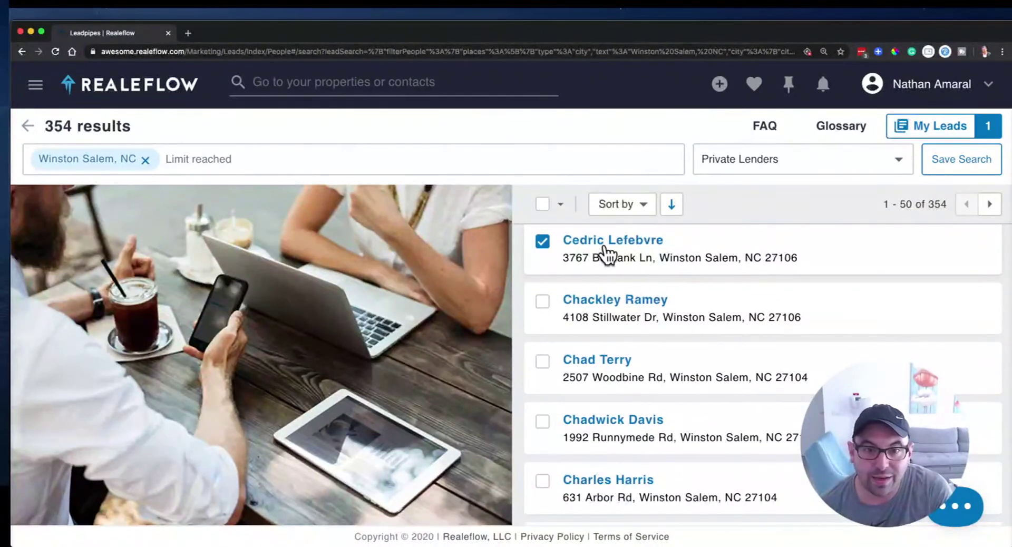
pyautogui.click(548, 302)
pyautogui.click(543, 363)
pyautogui.click(540, 420)
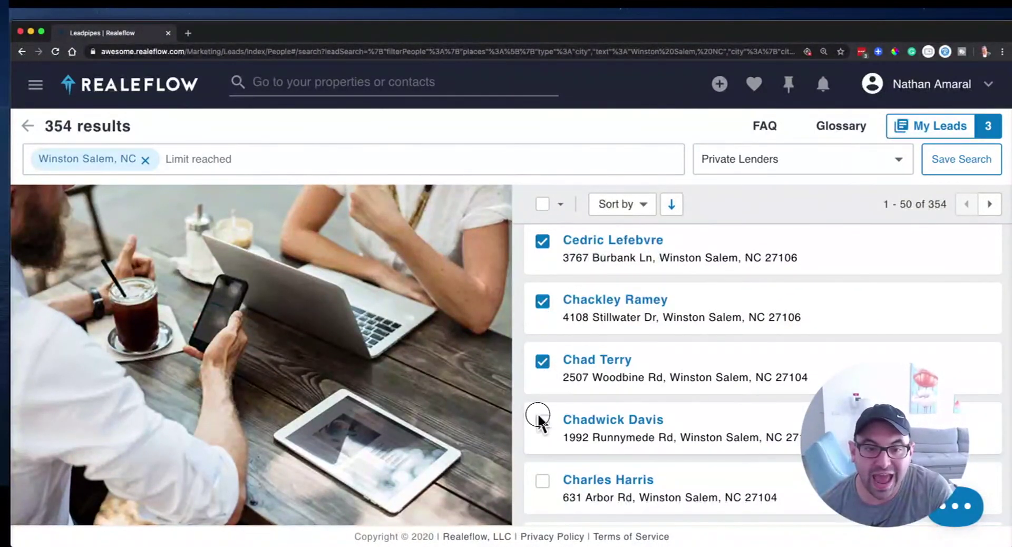
pyautogui.click(950, 129)
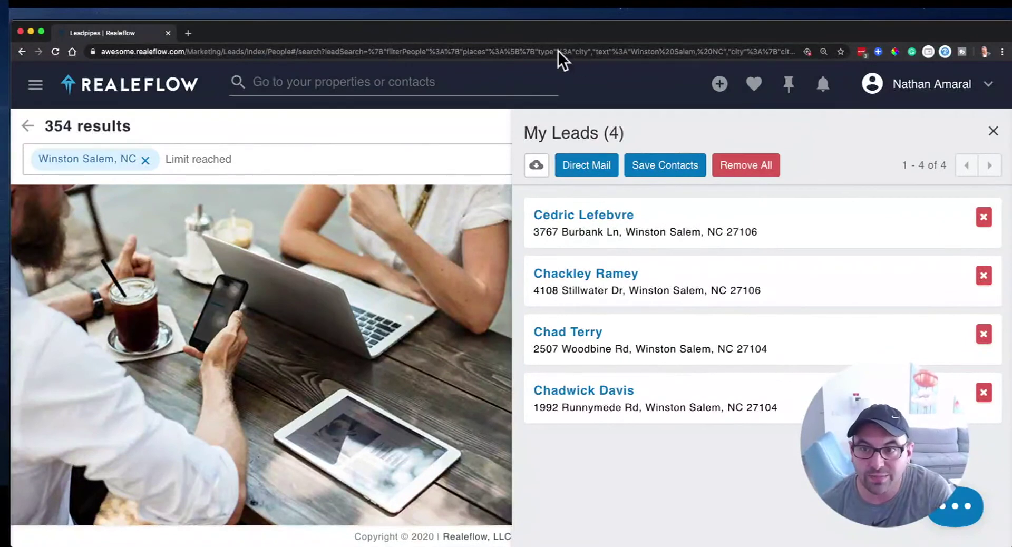
pyautogui.click(990, 129)
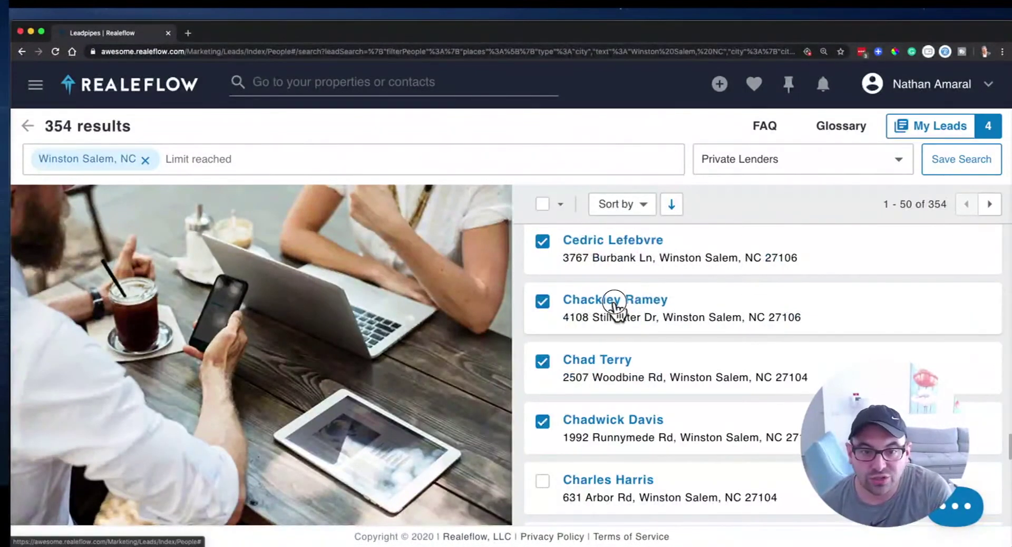
# Step: Remove the first three chosen private lenders from the selection, keeping only the fourth one selected
pyautogui.click(616, 308)
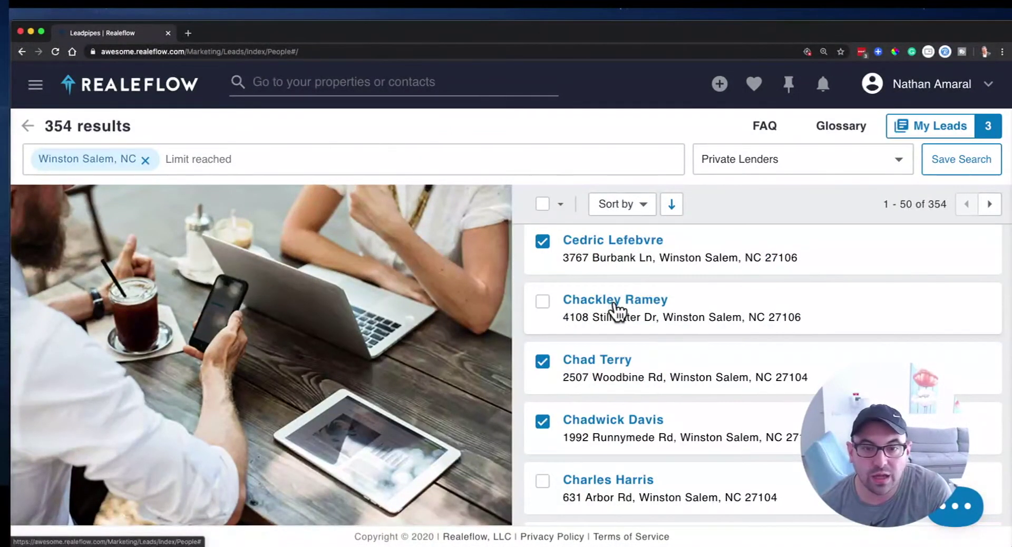
pyautogui.click(615, 311)
pyautogui.click(543, 242)
pyautogui.click(542, 303)
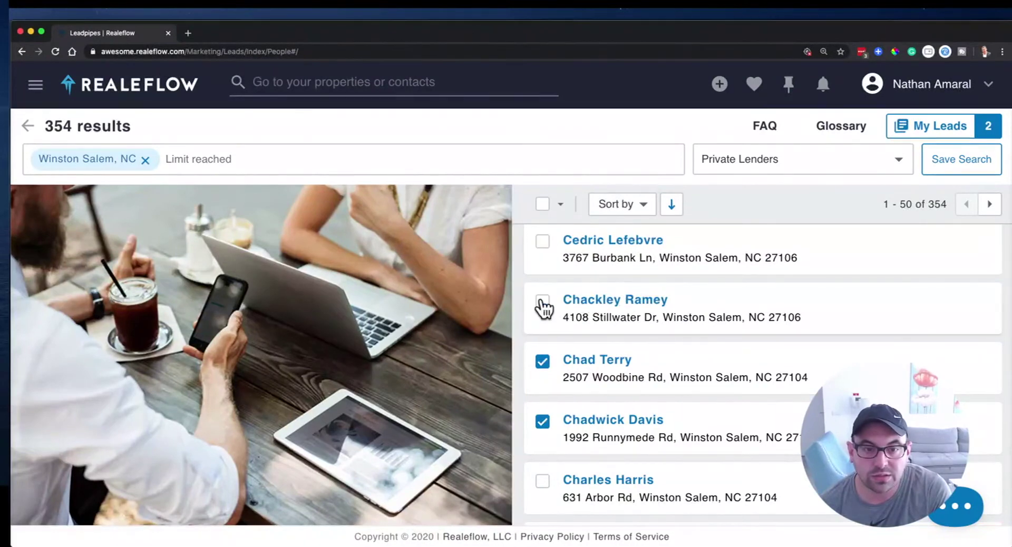
pyautogui.click(542, 362)
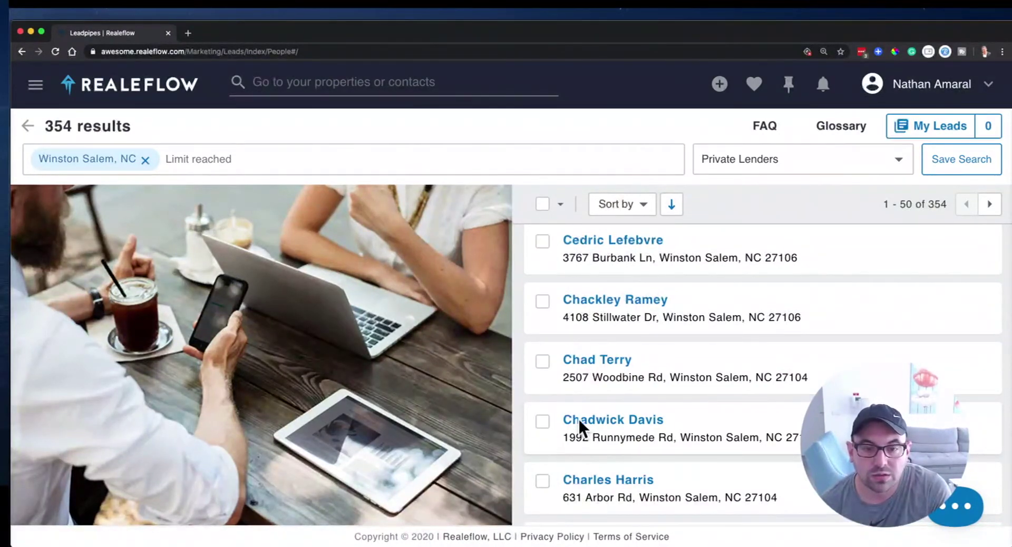
pyautogui.click(599, 422)
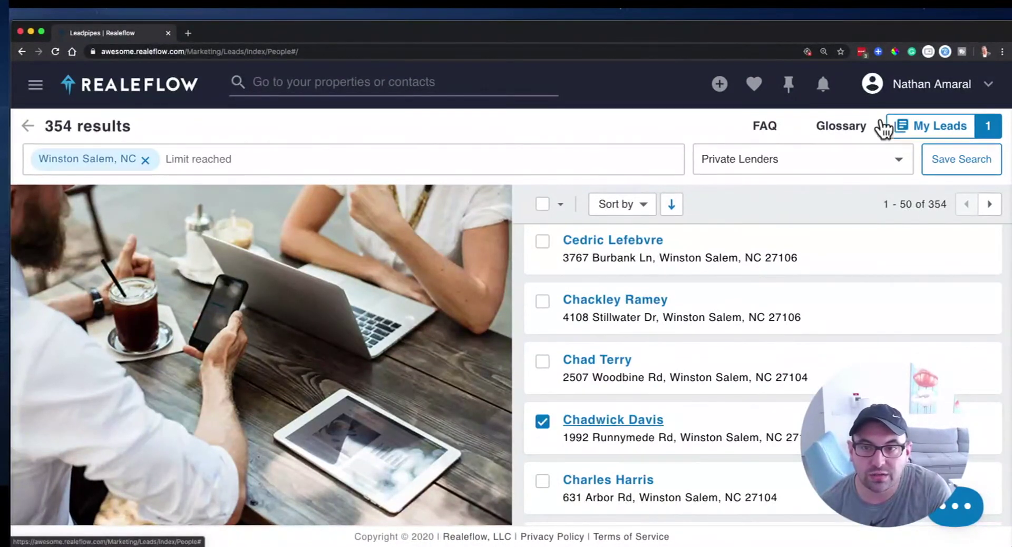
# Step: Save the remaining private lender lead to Contacts and select its entry in the contacts list
pyautogui.click(903, 132)
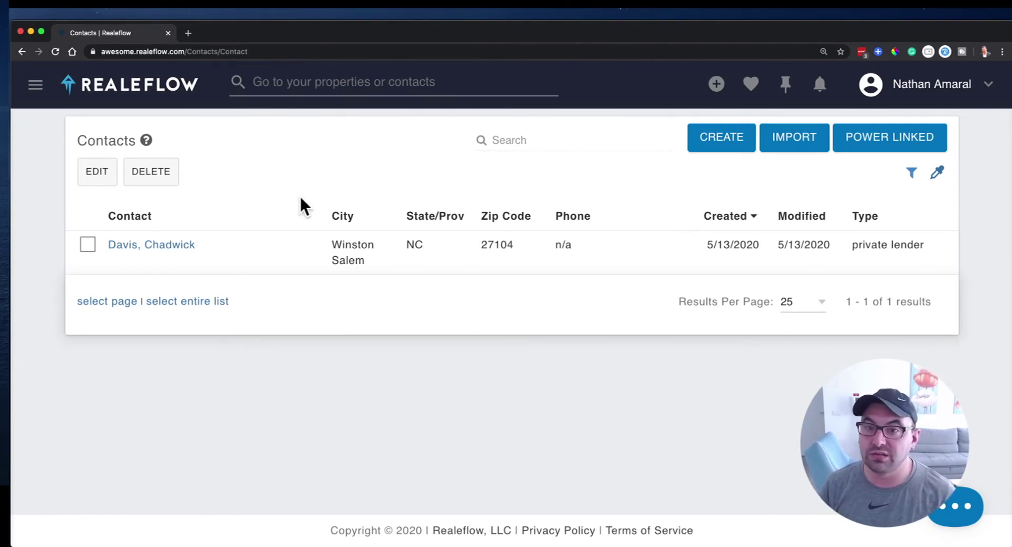
pyautogui.click(87, 245)
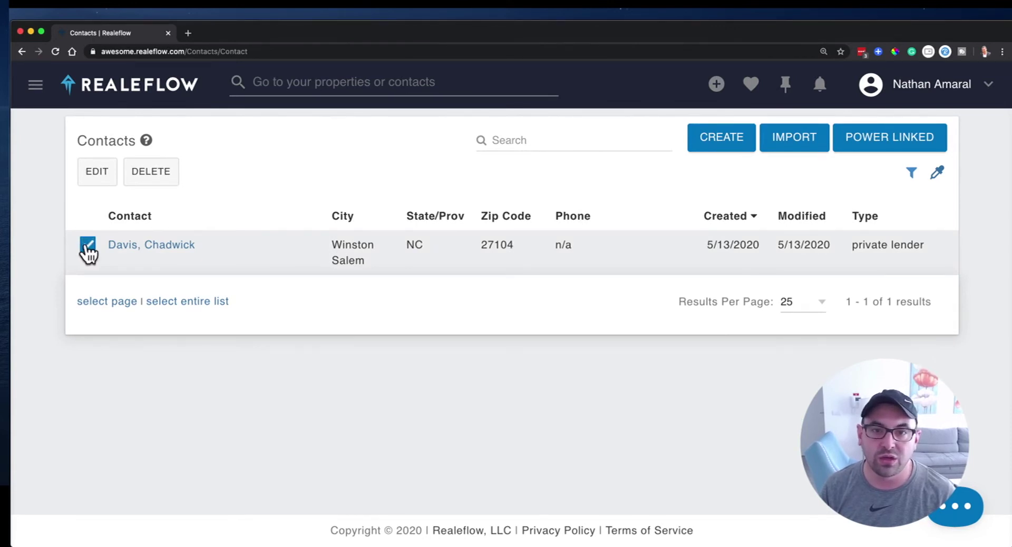
# Step: Open a new contact form, enable Linked Property to examine the relationship fields, and close it without saving
pyautogui.click(727, 155)
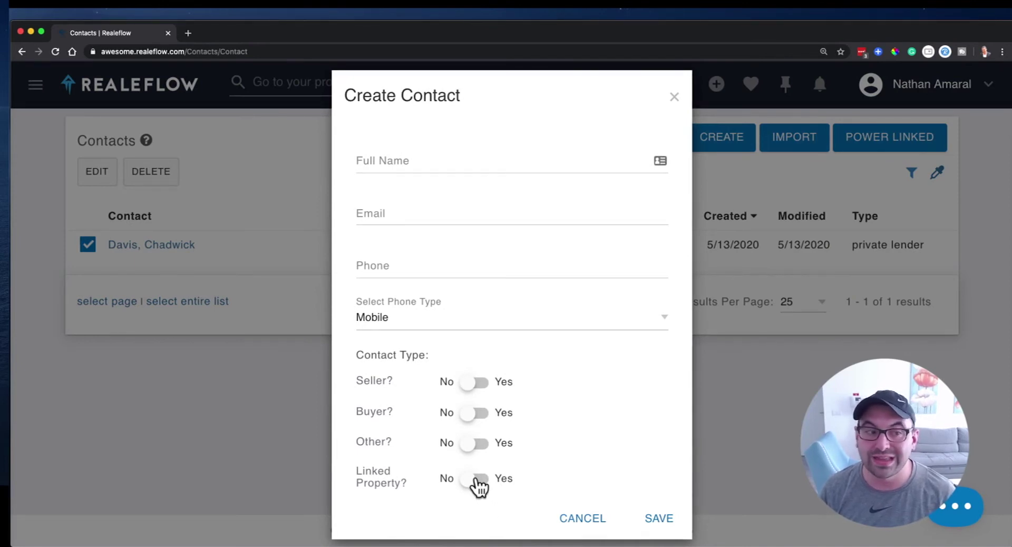
pyautogui.click(478, 481)
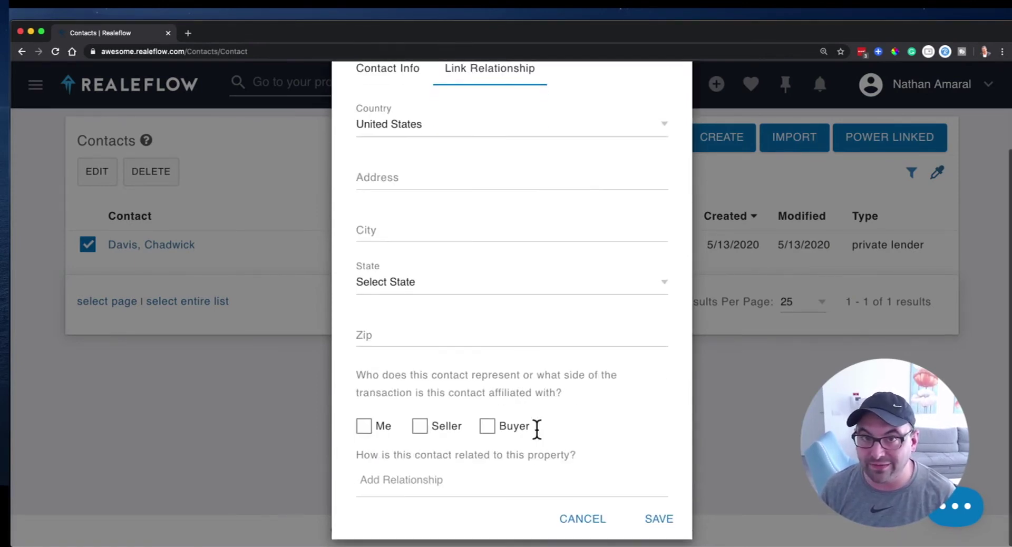
pyautogui.click(673, 135)
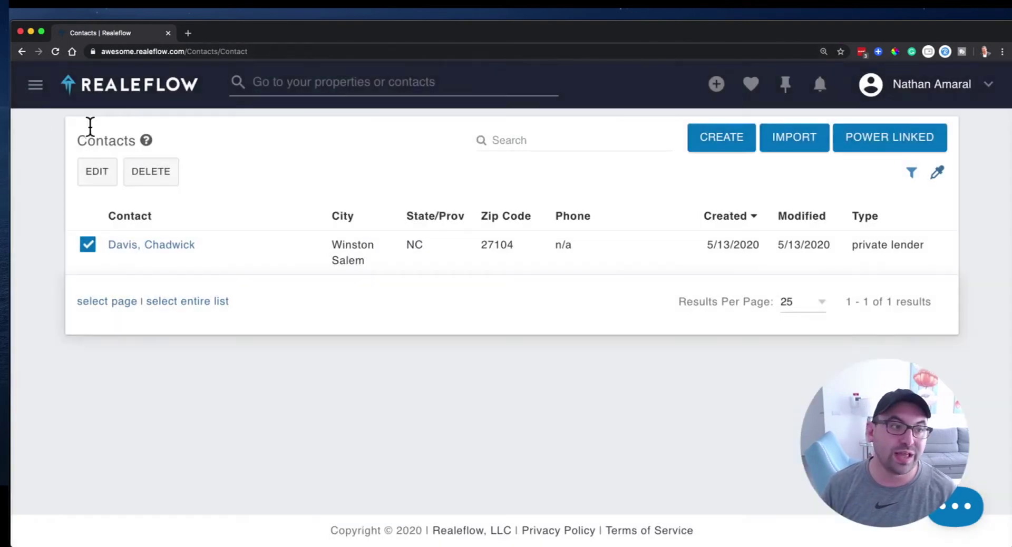
# Step: Search the contacts list for "100K" and clear the search
pyautogui.click(35, 89)
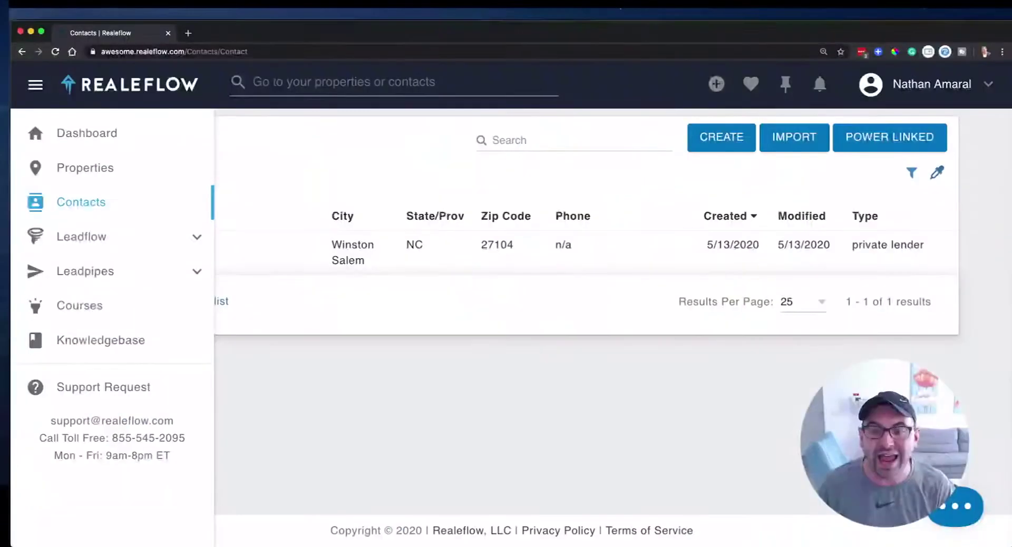
pyautogui.click(599, 150)
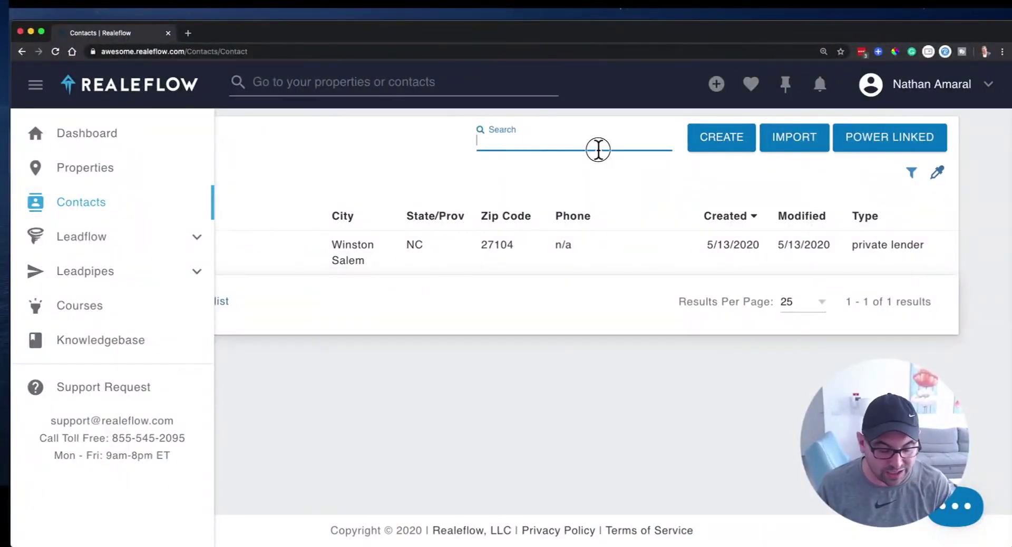
pyautogui.write('100K')
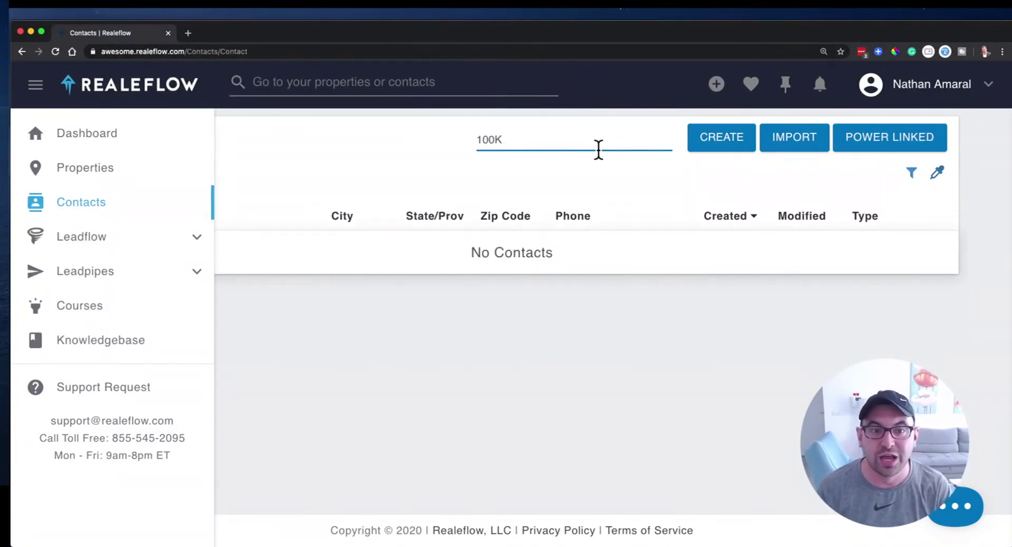
pyautogui.click(582, 279)
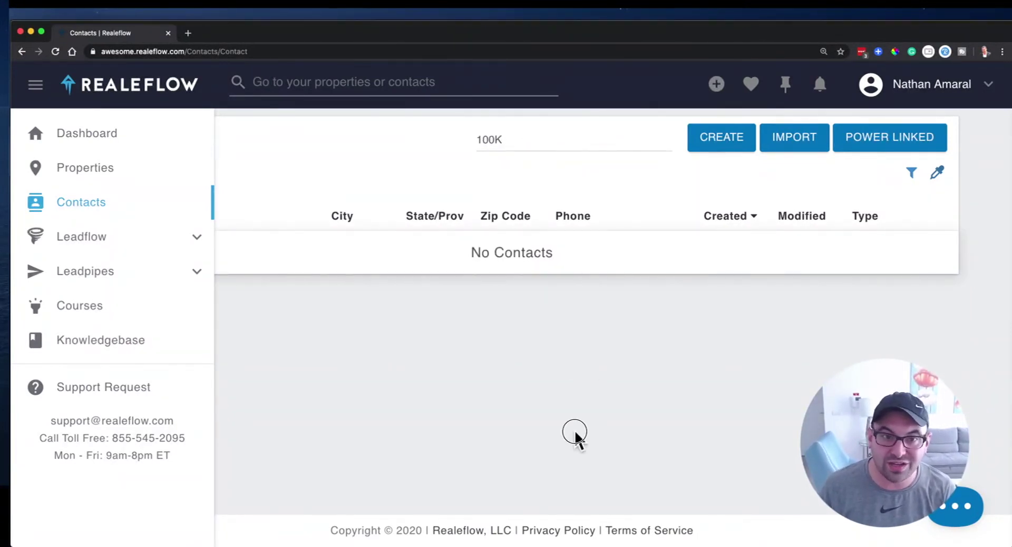
pyautogui.click(517, 136)
pyautogui.click(620, 299)
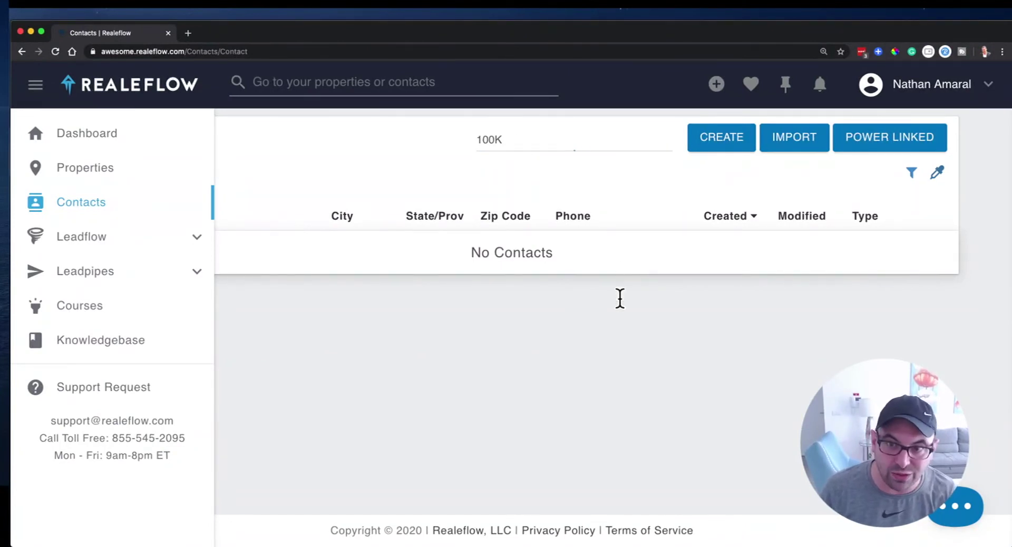
pyautogui.doubleClick(533, 136)
pyautogui.press('BackSpace')
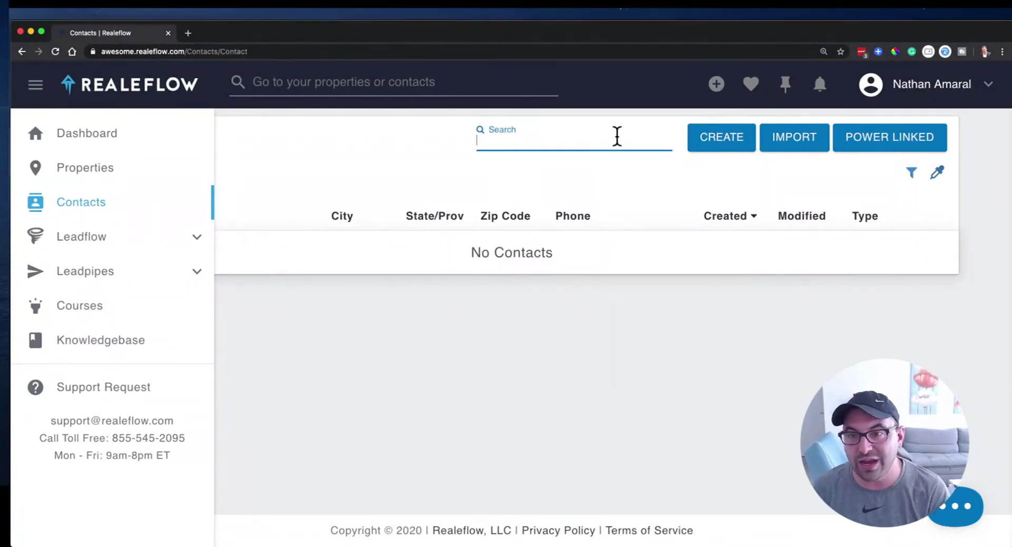
# Step: Turn off Hide Direct Mail Records for the contacts list and try the green and yellow color filters
pyautogui.click(911, 172)
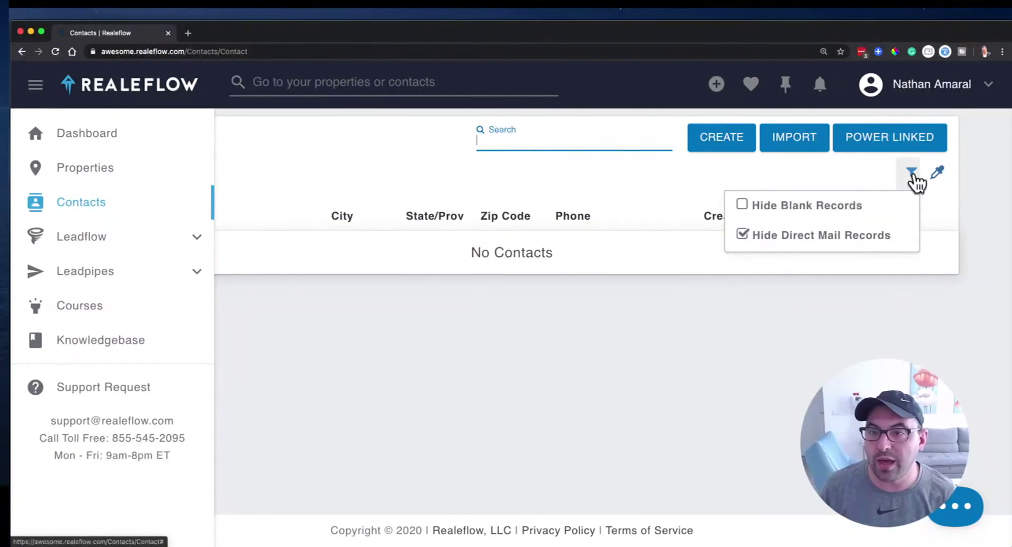
pyautogui.click(754, 236)
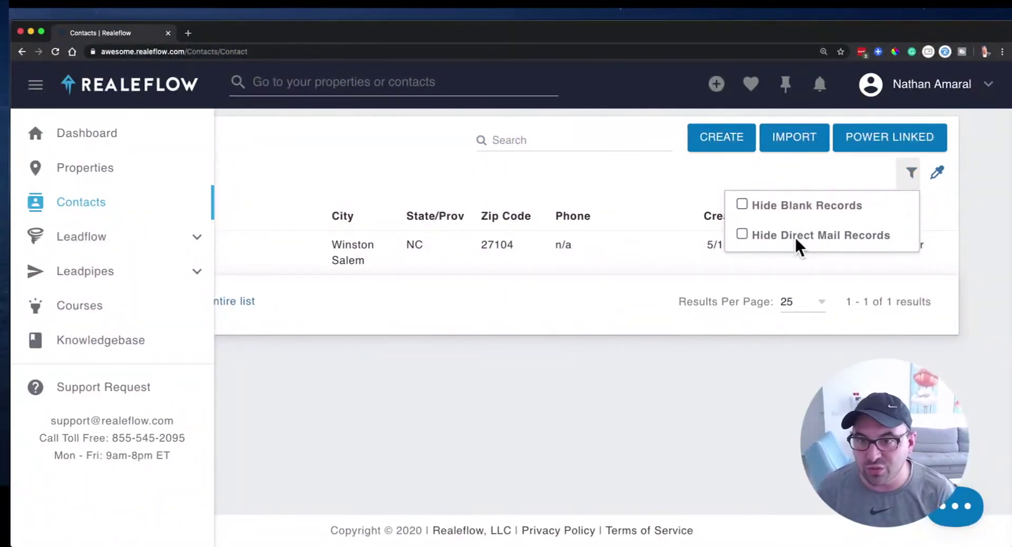
pyautogui.click(937, 172)
pyautogui.click(832, 219)
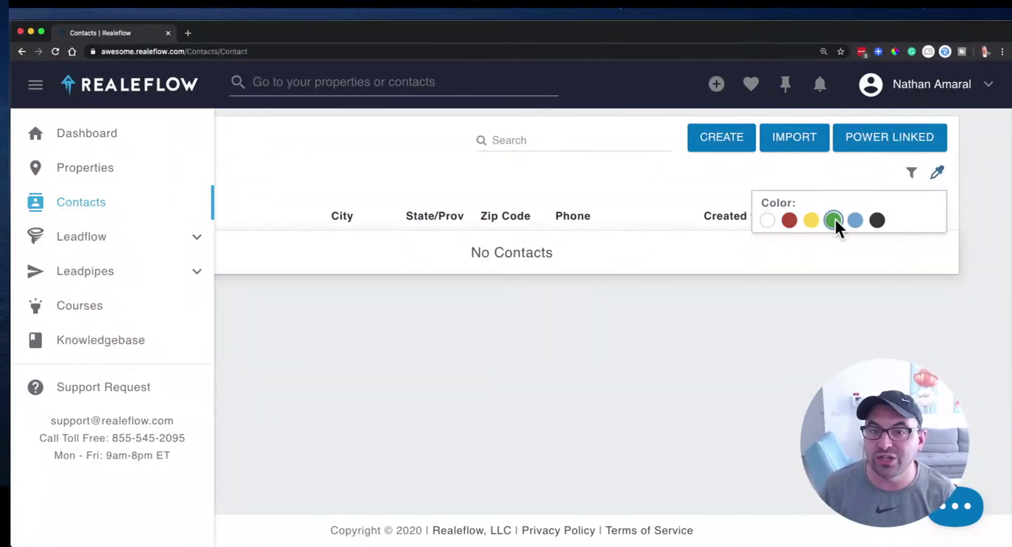
pyautogui.click(810, 220)
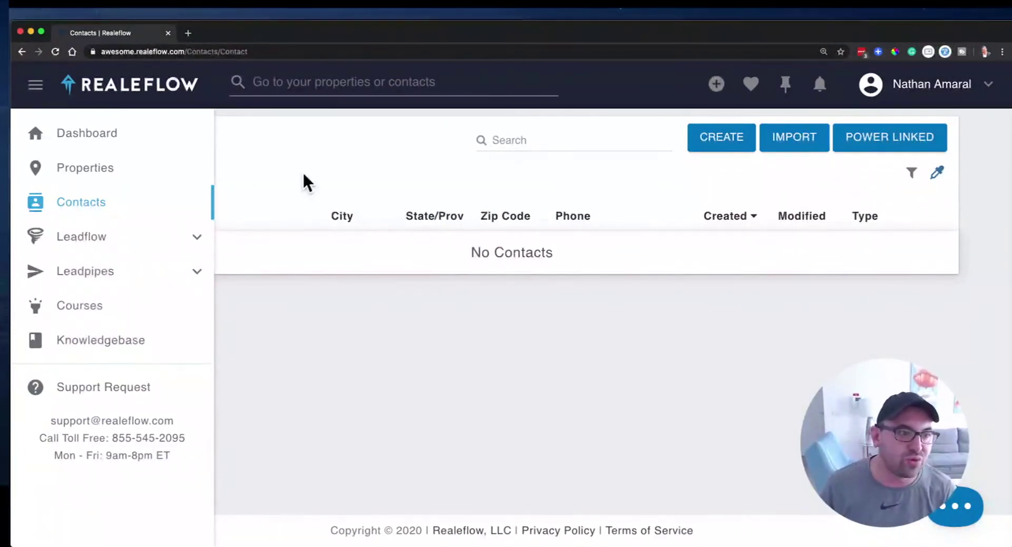
# Step: Open the Course Library and look through the available courses, from Legal Wholesaling to Facebook Marketing Masterclass
pyautogui.click(158, 310)
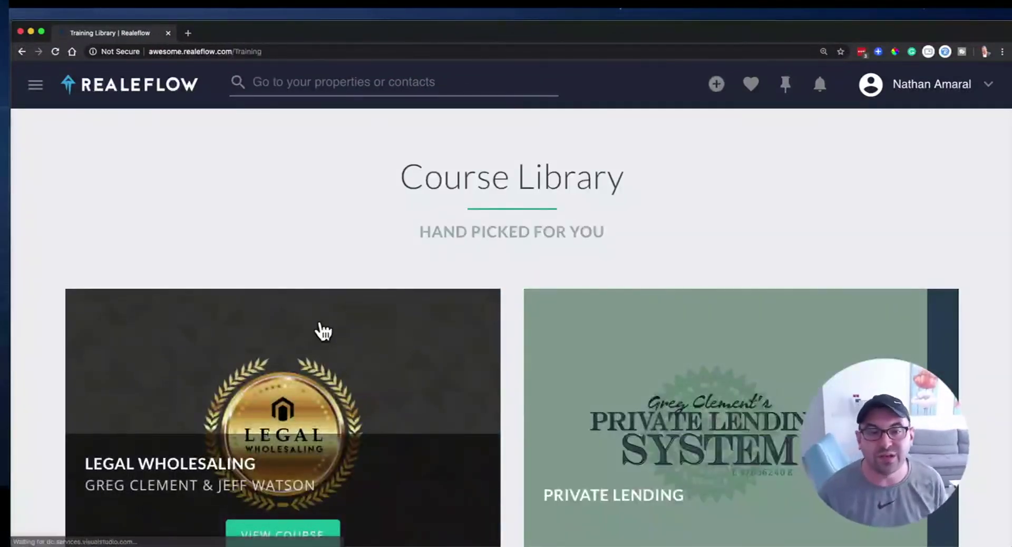
pyautogui.scroll(-4, 320, 330)
pyautogui.scroll(-1, 323, 331)
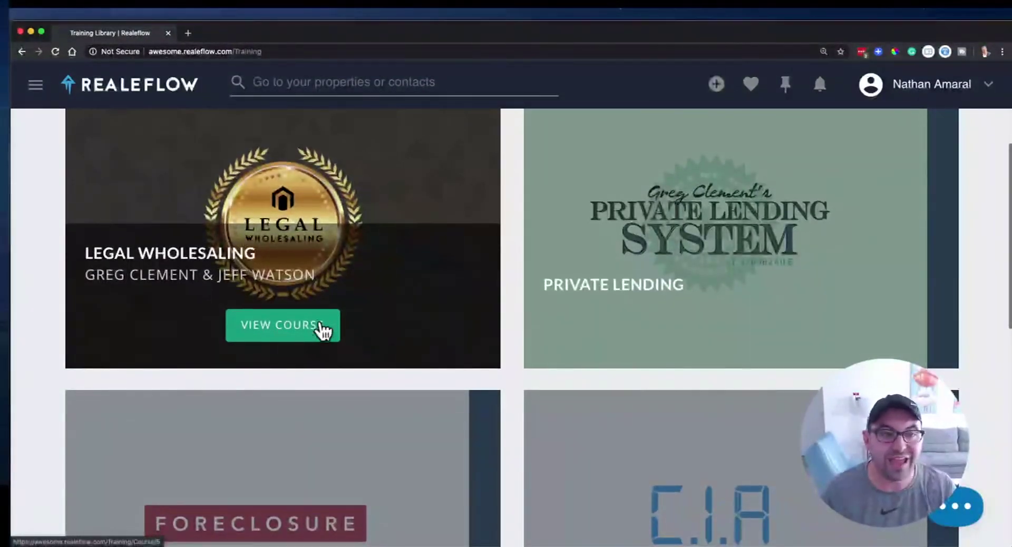
pyautogui.scroll(-1, 322, 331)
pyautogui.scroll(-1, 322, 331)
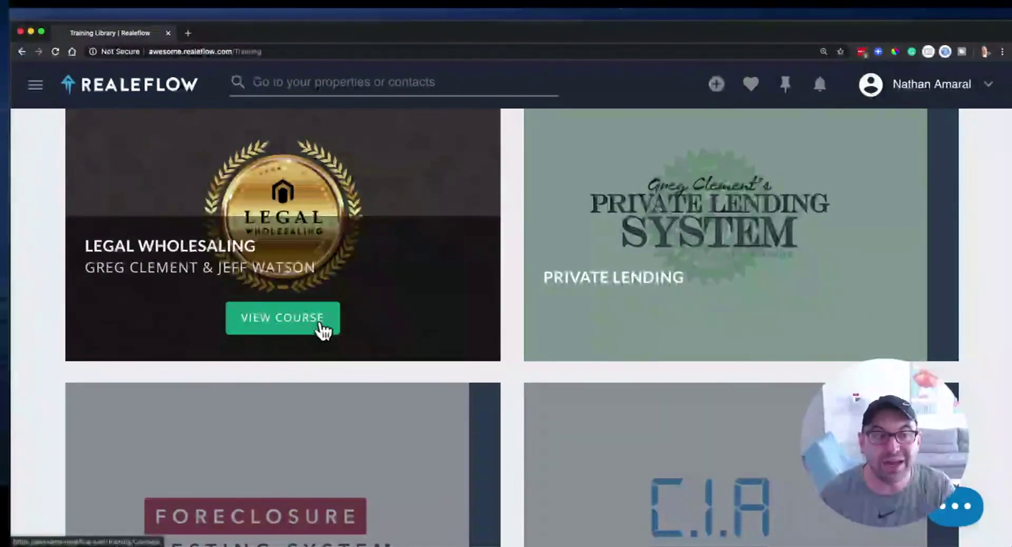
pyautogui.scroll(-2, 321, 329)
pyautogui.scroll(-2, 321, 330)
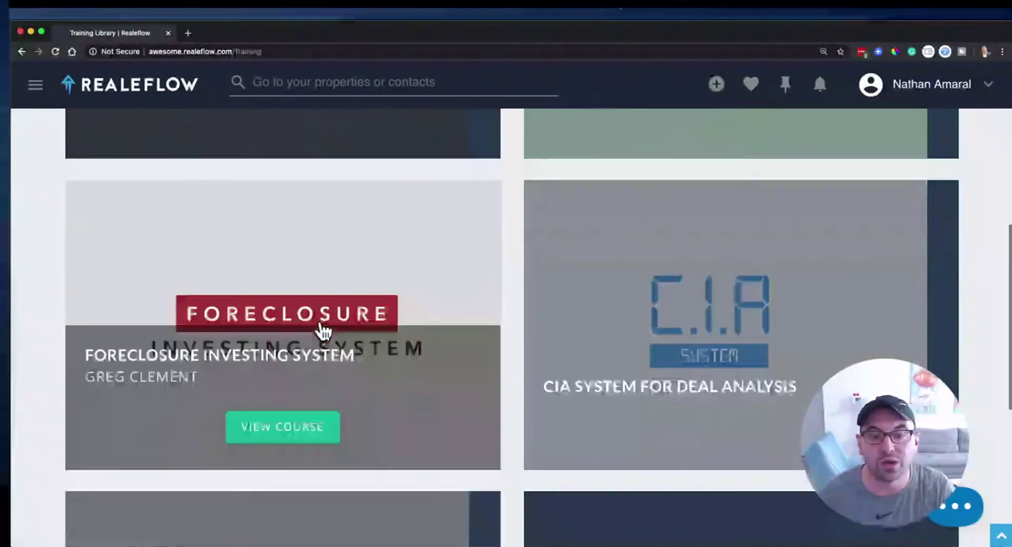
pyautogui.scroll(-6, 580, 385)
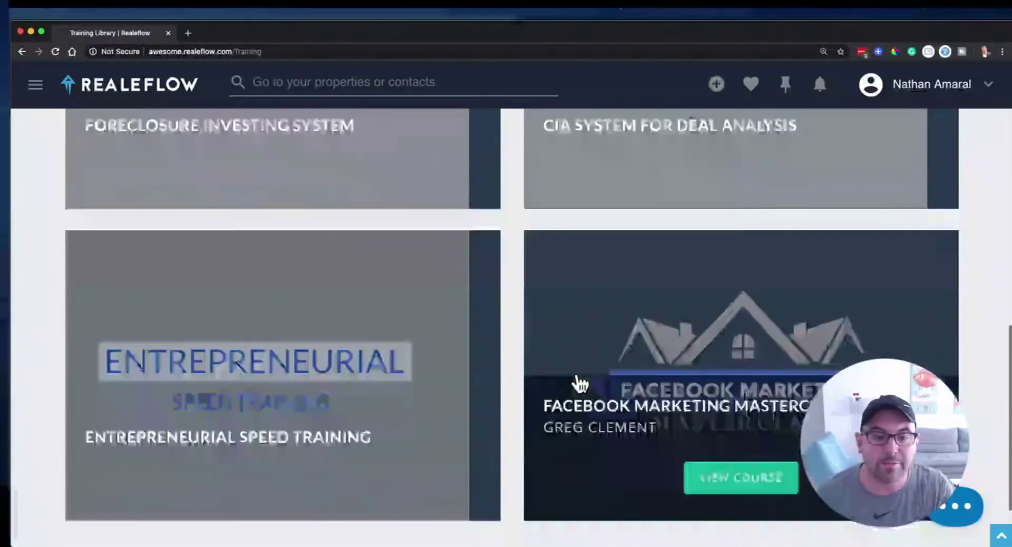
pyautogui.scroll(-1, 576, 382)
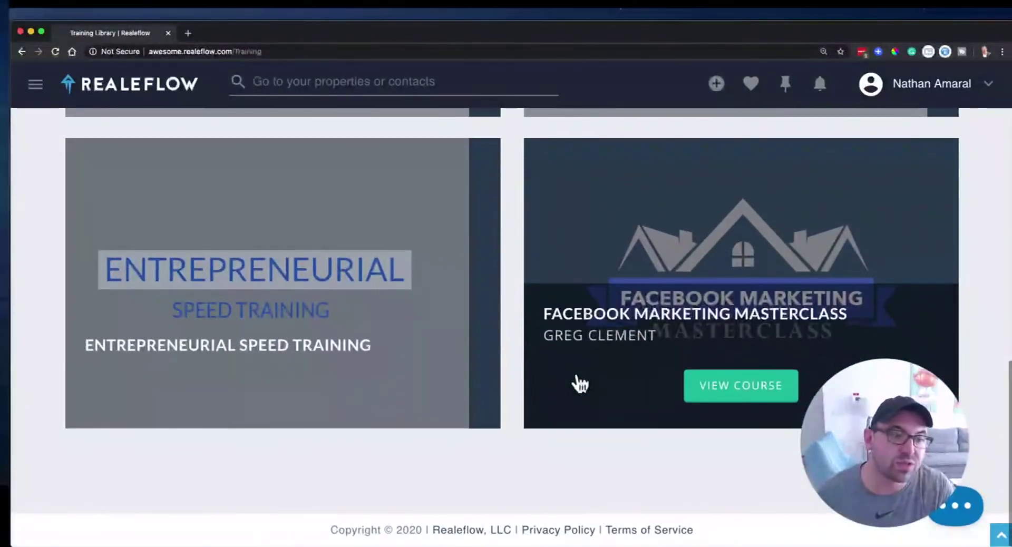
pyautogui.scroll(15, 378, 282)
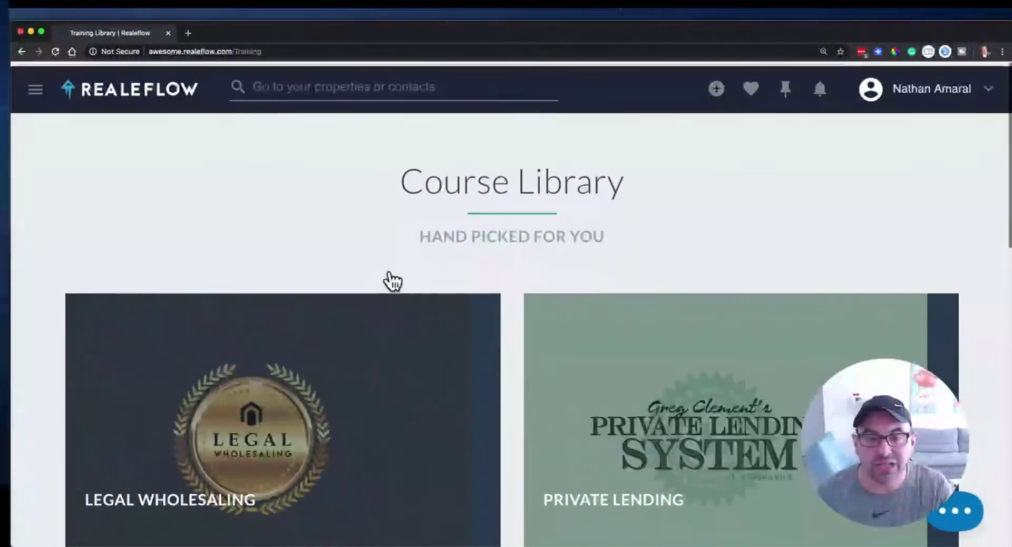
pyautogui.scroll(-4, 393, 280)
pyautogui.scroll(4, 601, 317)
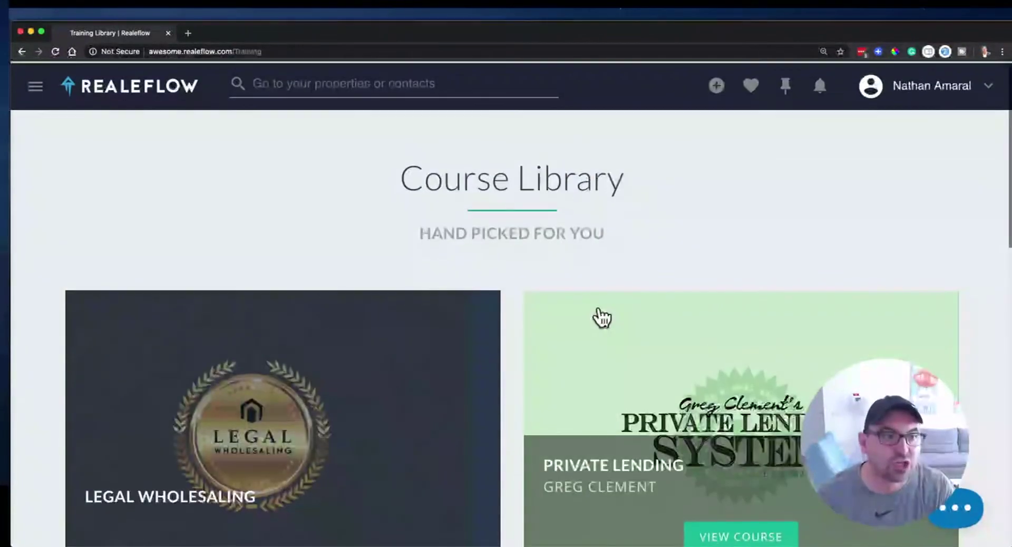
# Step: Open the Knowledgebase support site, look over its Getting Started topics, and close it
pyautogui.click(45, 93)
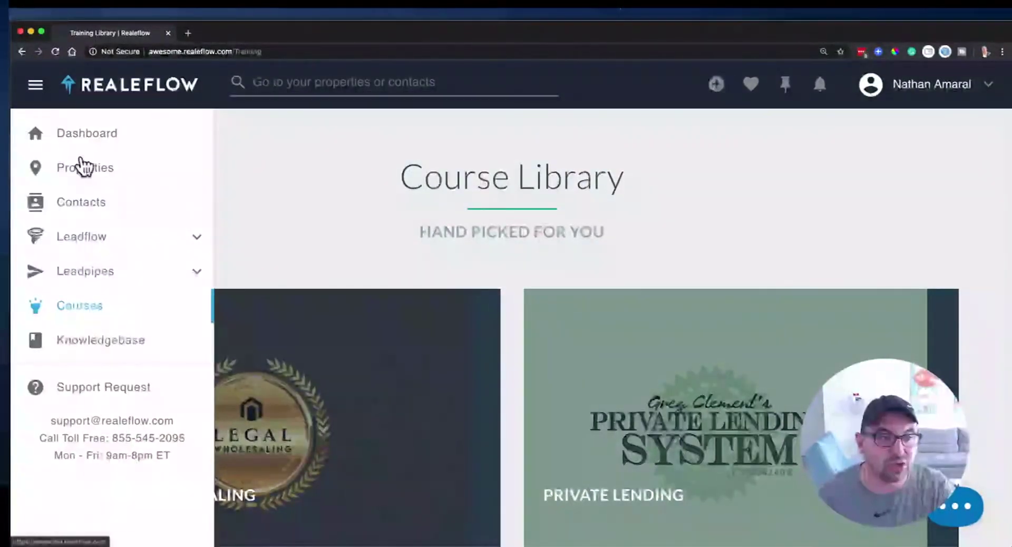
pyautogui.click(120, 348)
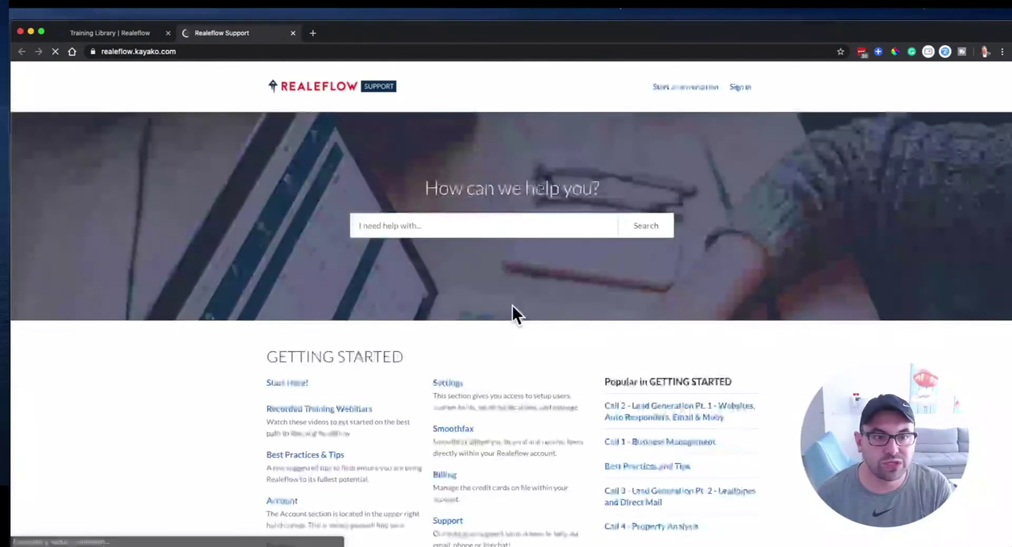
pyautogui.scroll(-6, 512, 306)
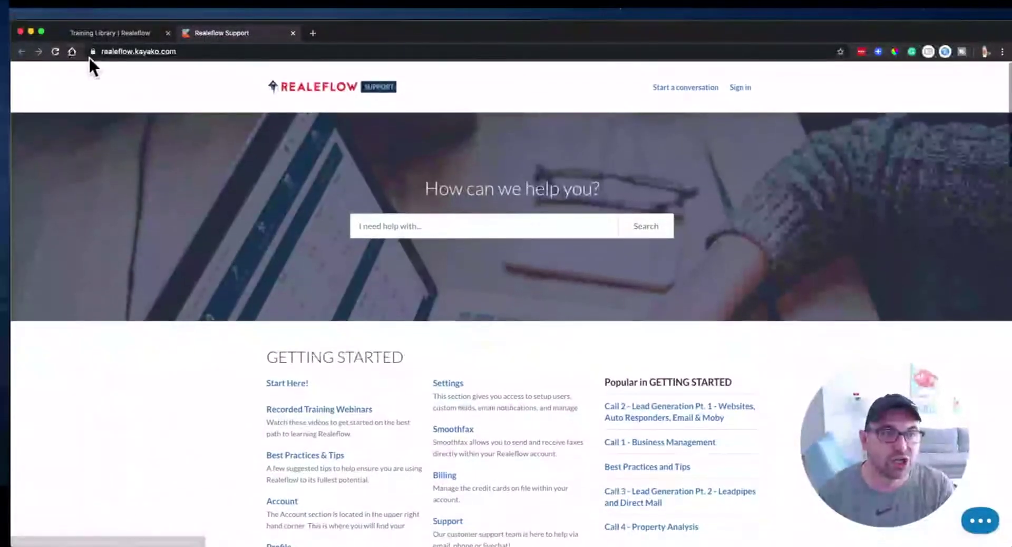
pyautogui.click(293, 33)
# Step: Open the Leadpipes AI information page from the dashboard, and sign out of the Realeflow account
pyautogui.click(114, 143)
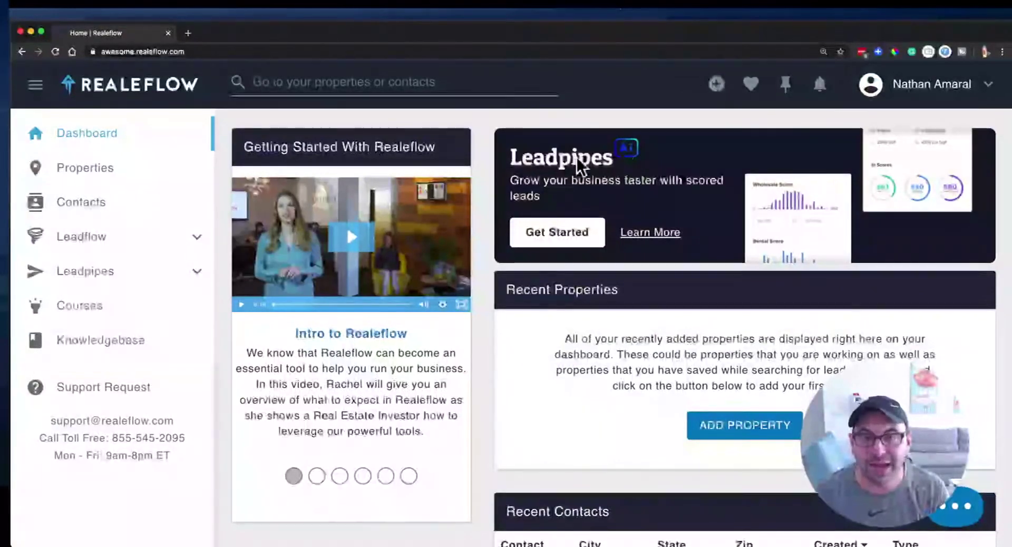
pyautogui.click(626, 229)
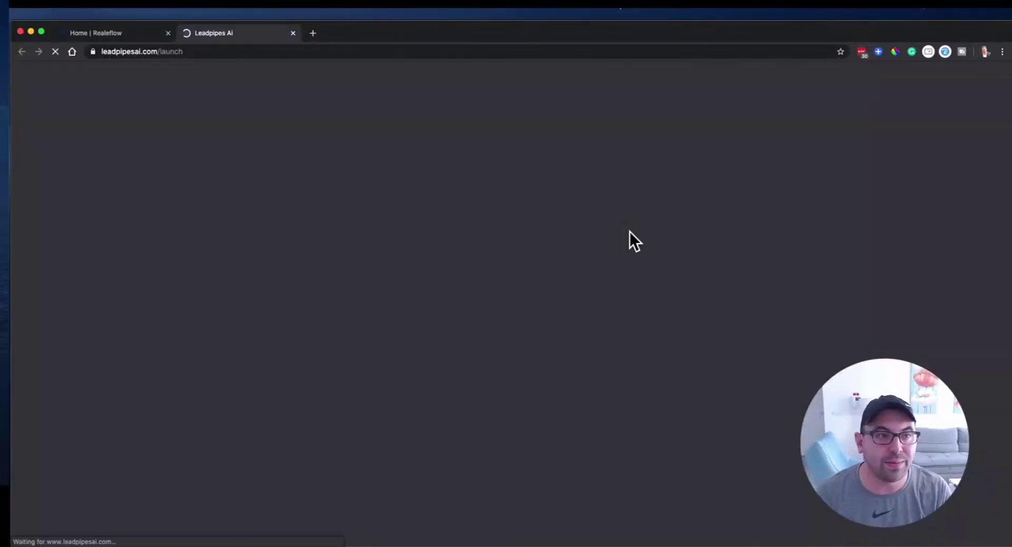
pyautogui.click(125, 34)
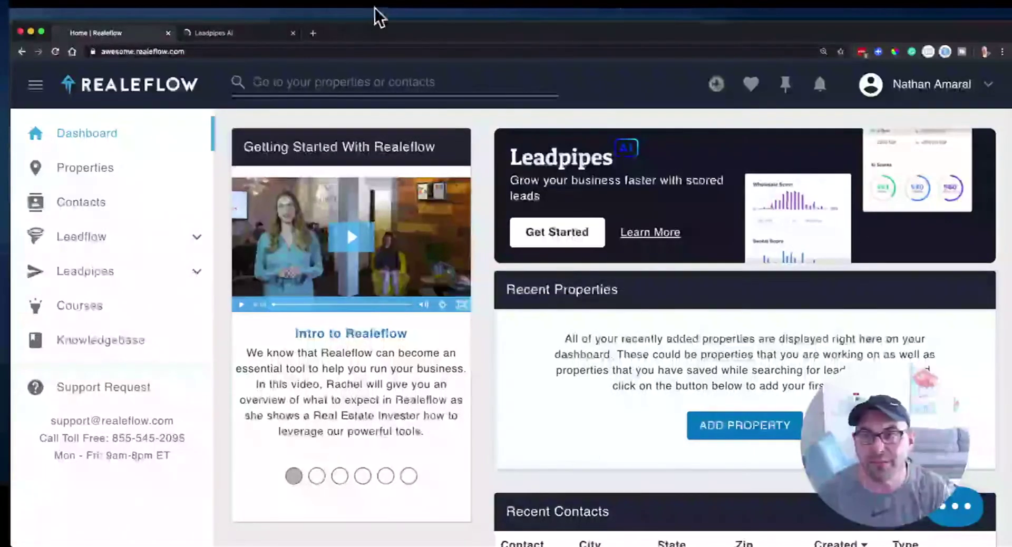
pyautogui.click(993, 87)
pyautogui.click(919, 230)
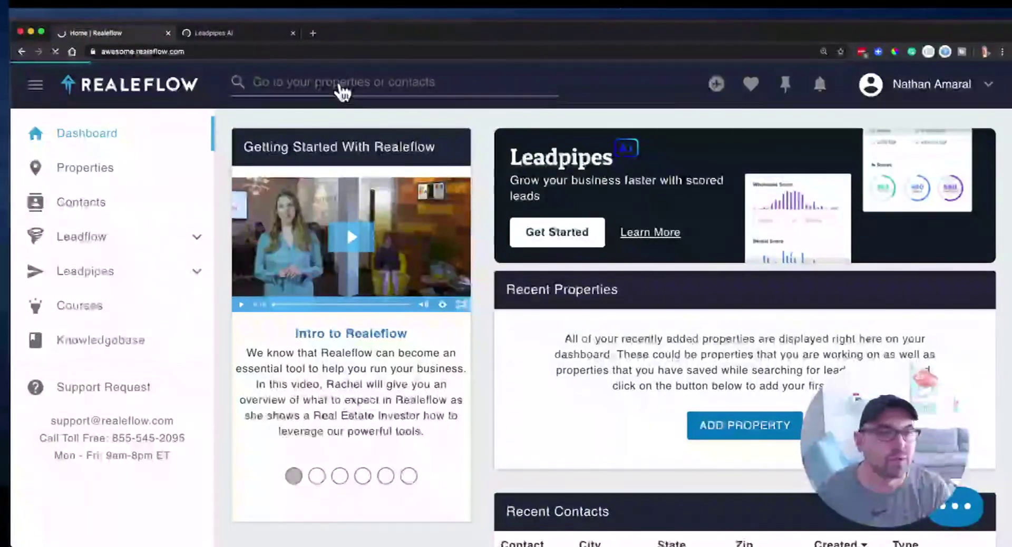
# Step: Review the Leadpipes AI page, including the Sellability Score, the retail, rental and wholesale scores, pricing and testimonials
pyautogui.click(247, 34)
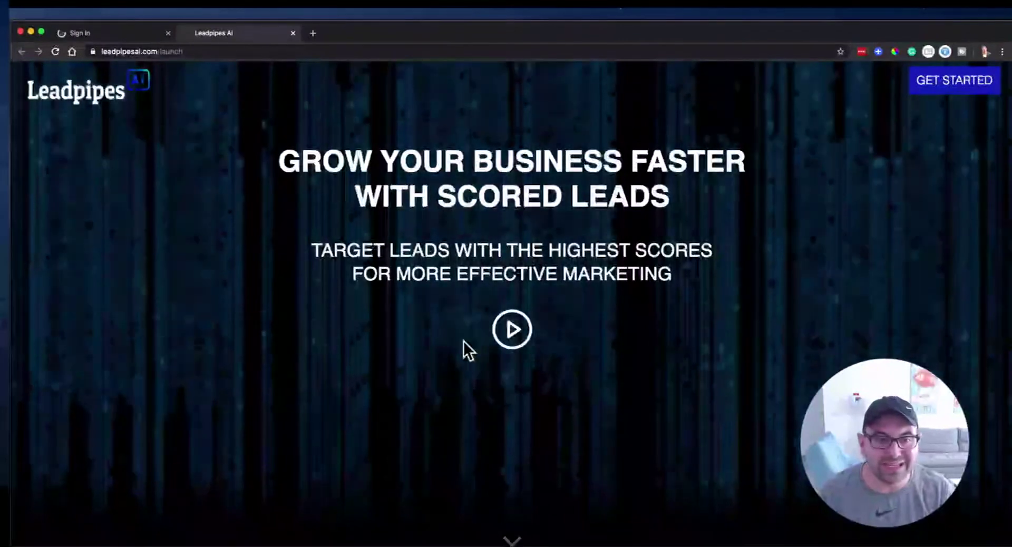
pyautogui.scroll(-5, 463, 340)
pyautogui.scroll(-4, 463, 341)
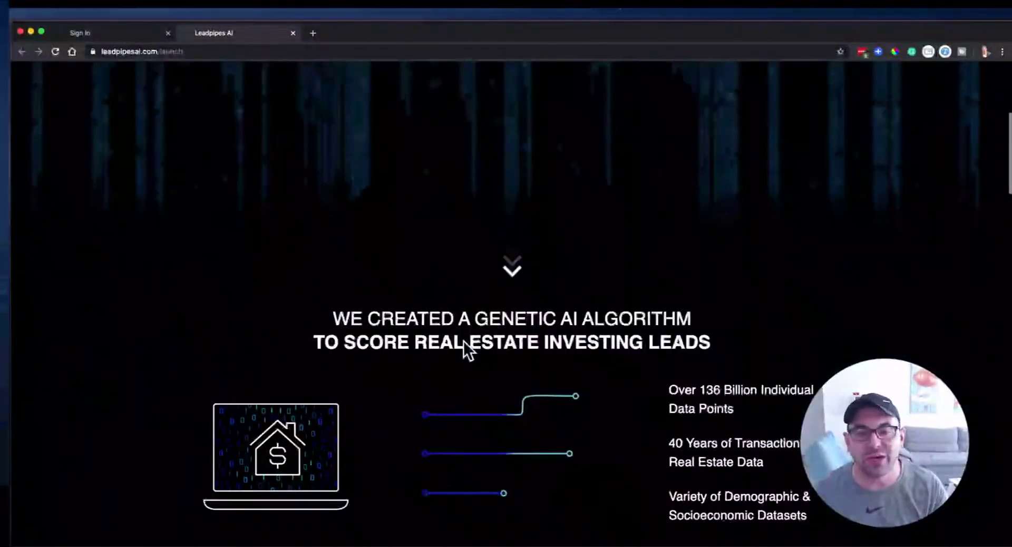
pyautogui.scroll(-2, 464, 342)
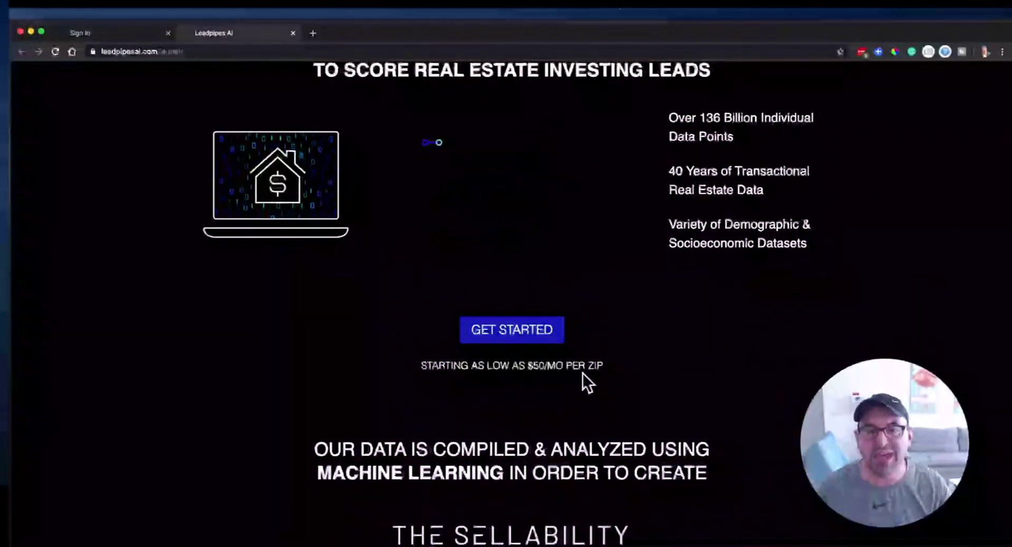
pyautogui.scroll(-1, 583, 374)
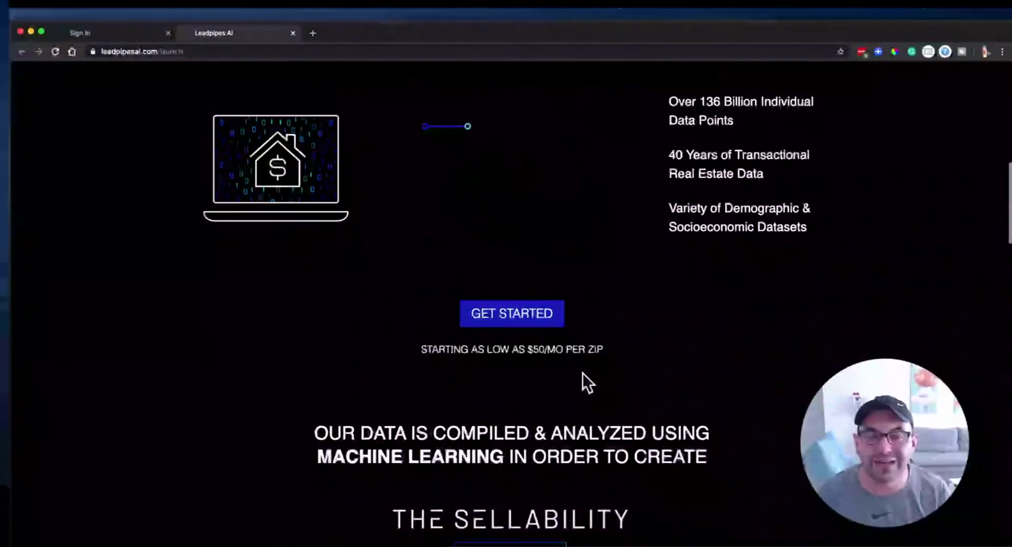
pyautogui.scroll(-5, 583, 373)
pyautogui.scroll(-3, 583, 373)
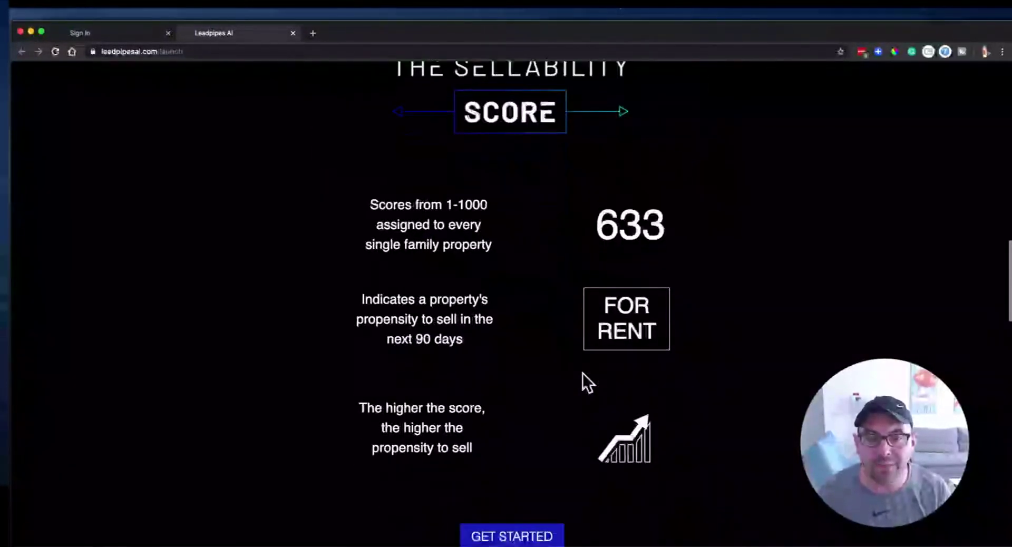
pyautogui.scroll(-3, 583, 373)
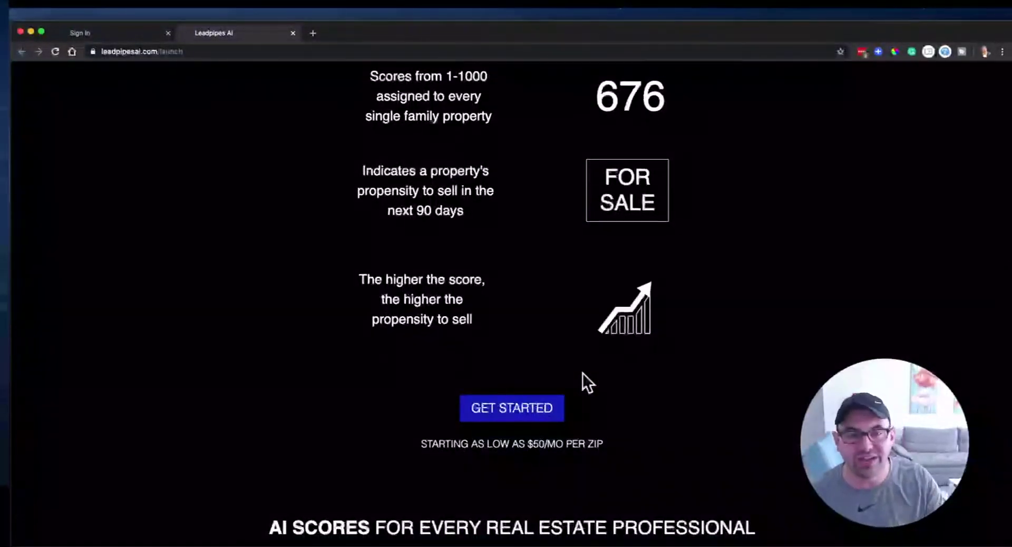
pyautogui.scroll(-8, 582, 374)
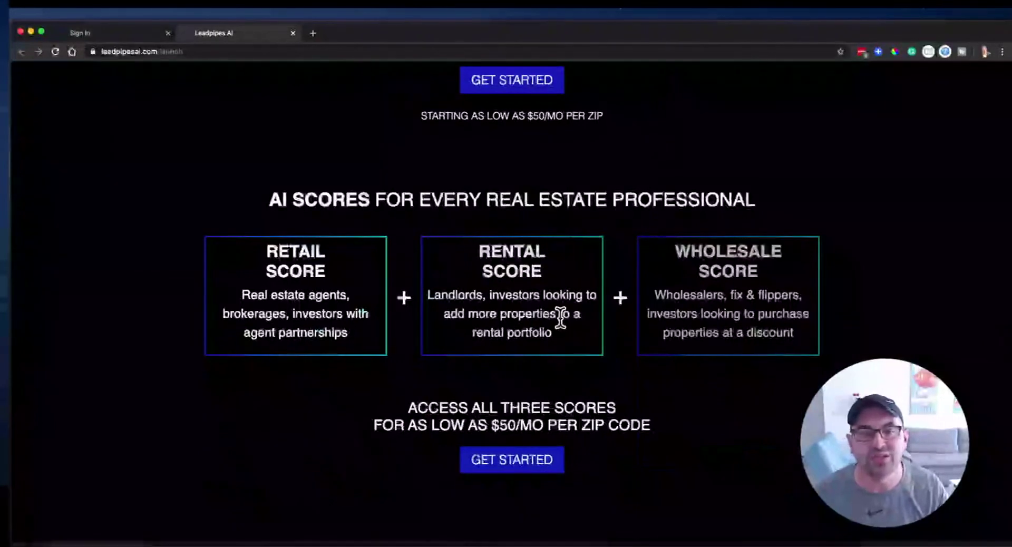
pyautogui.scroll(-6, 615, 336)
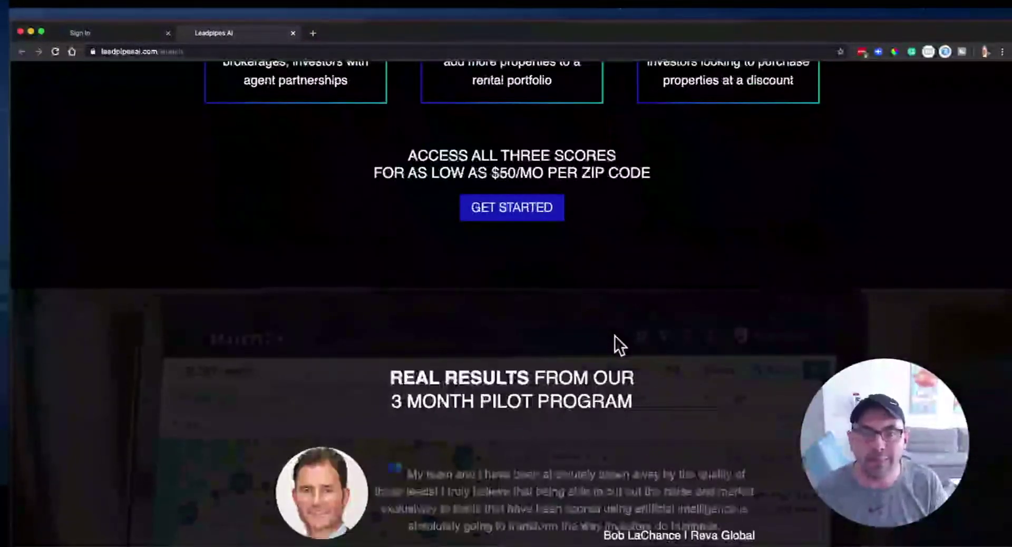
pyautogui.scroll(-7, 614, 336)
pyautogui.scroll(-7, 615, 336)
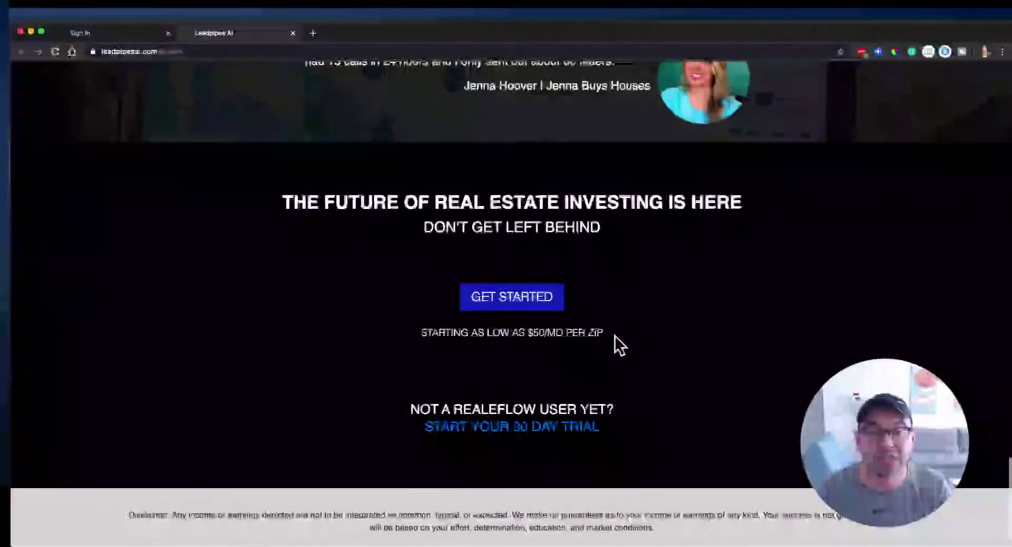
pyautogui.scroll(20, 614, 336)
pyautogui.scroll(10, 615, 336)
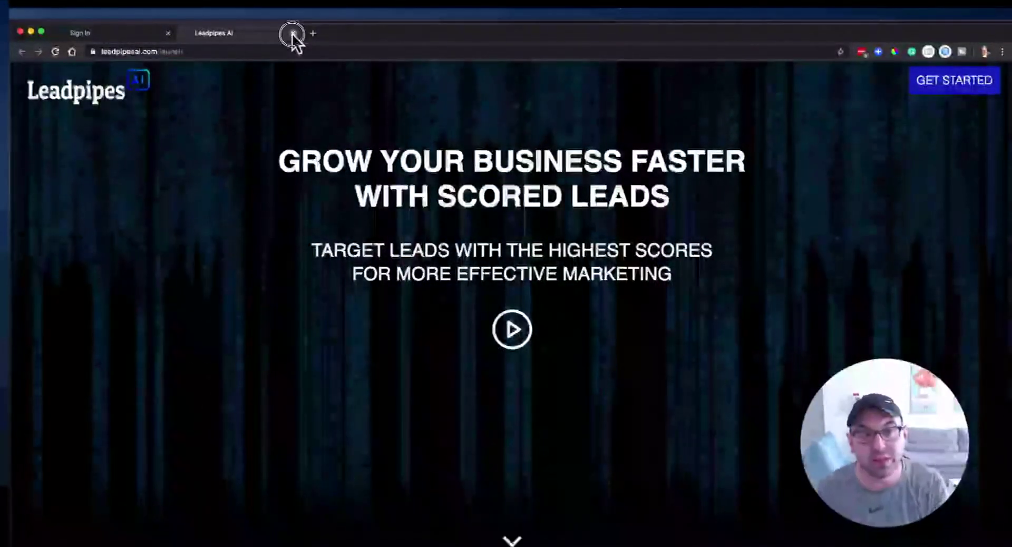
# Step: Close the Leadpipes AI page and go to realeflow.com
pyautogui.click(293, 33)
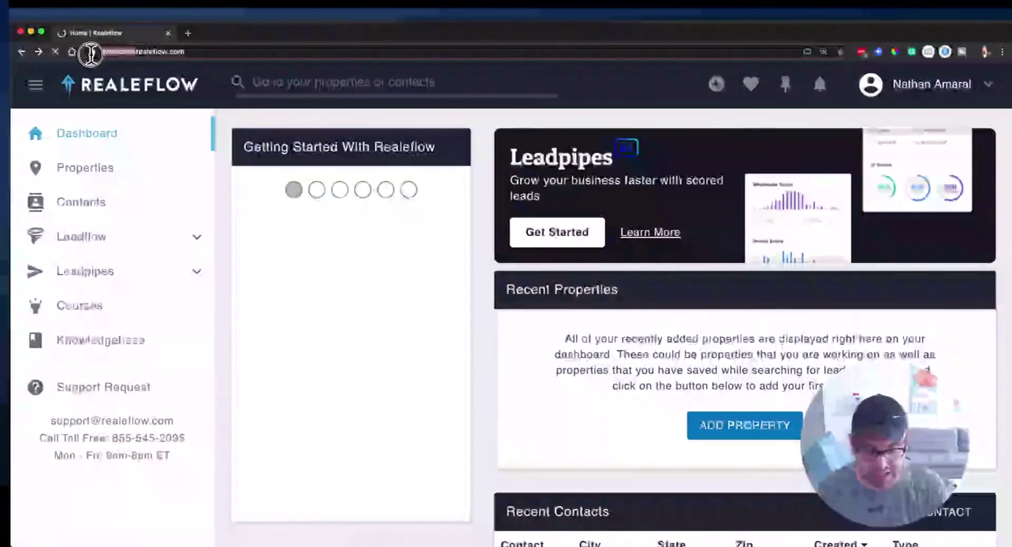
pyautogui.click(90, 52)
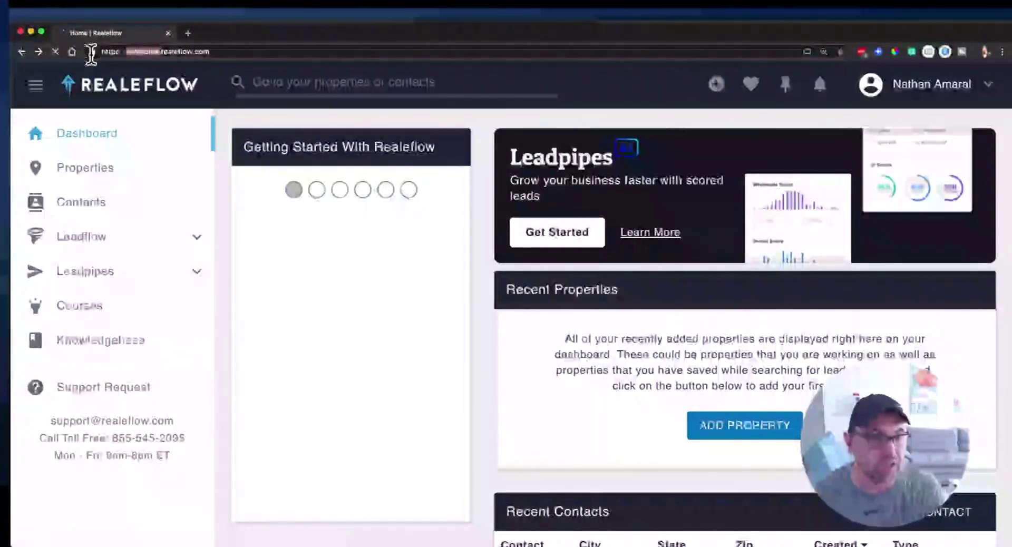
pyautogui.press('Return')
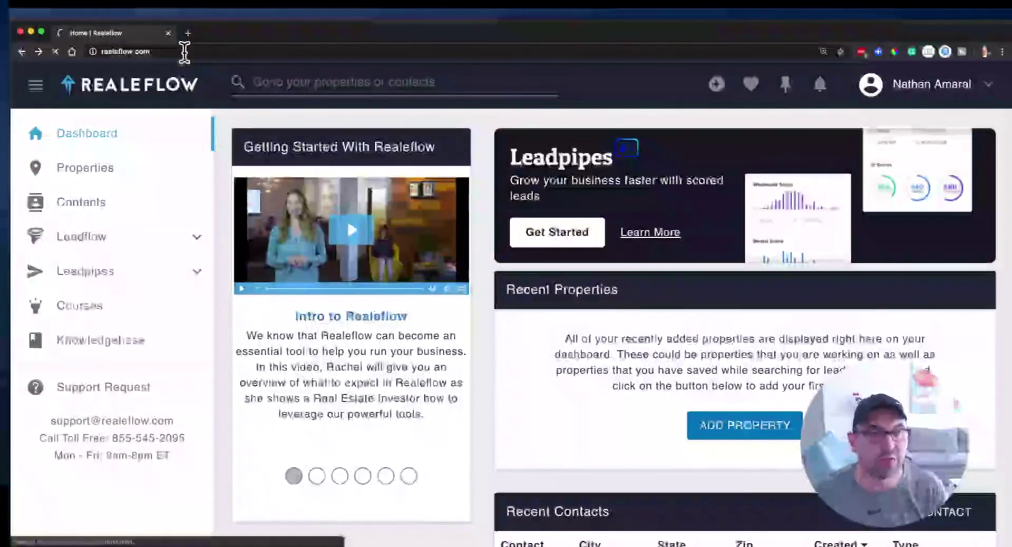